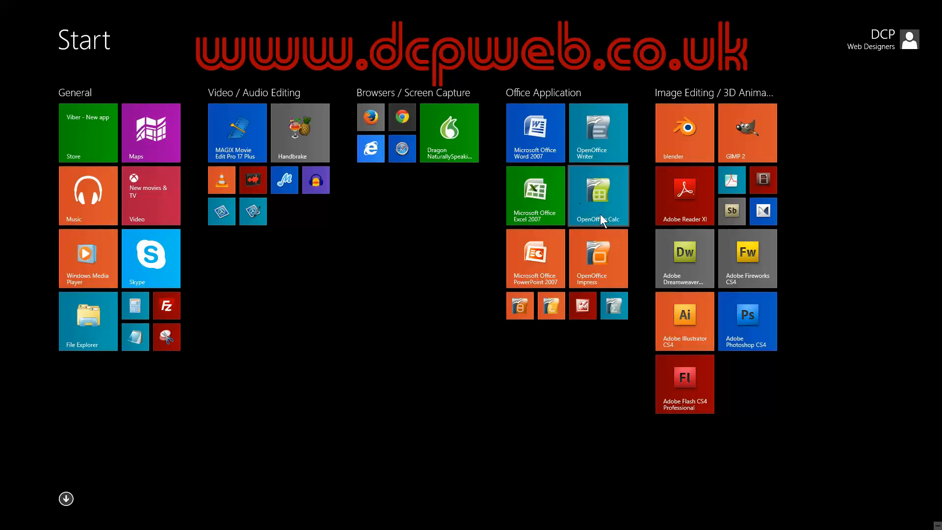
# Switch to Firefox and look through the uploaded videos on the DCP Web Designers YouTube channel.
pyautogui.click(2, 527)
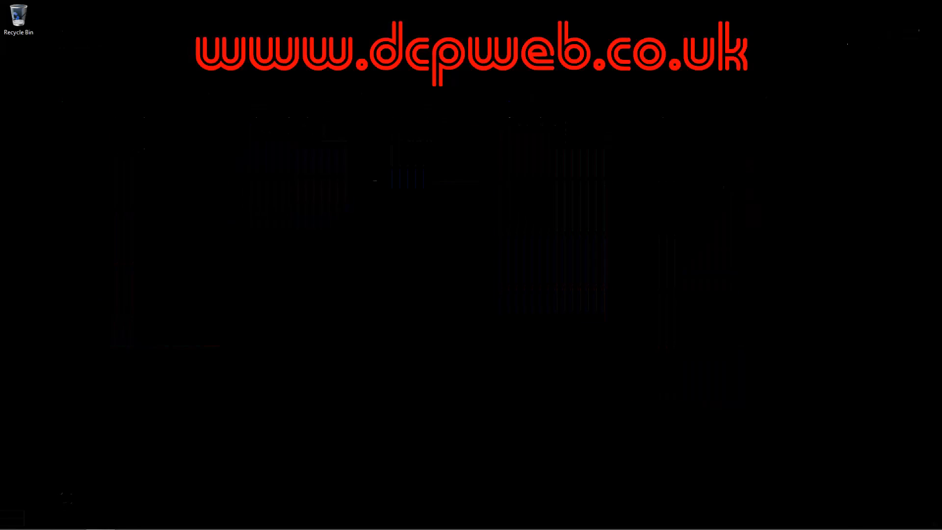
pyautogui.click(101, 523)
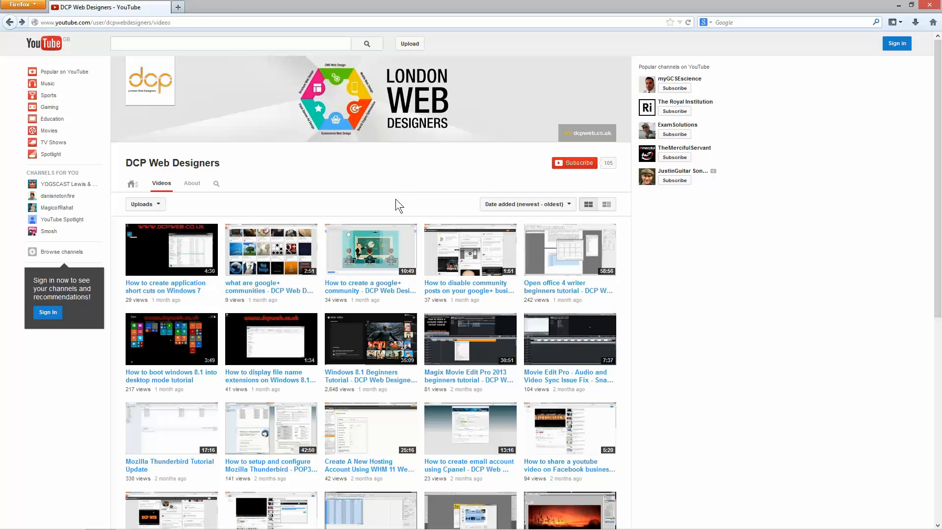
pyautogui.scroll(-3, 423, 301)
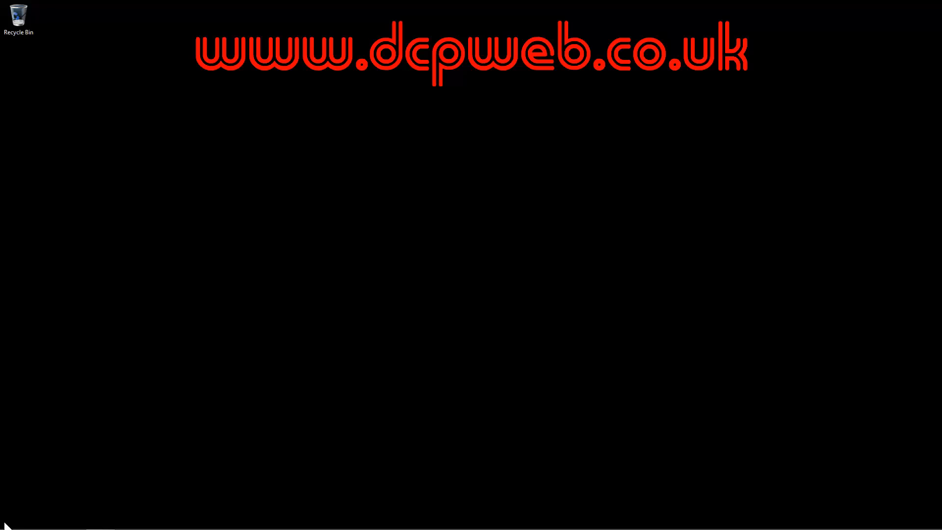
# Launch Microsoft Office Excel 2007 and dock its window to one half of the desktop.
pyautogui.click(4, 525)
pyautogui.click(532, 203)
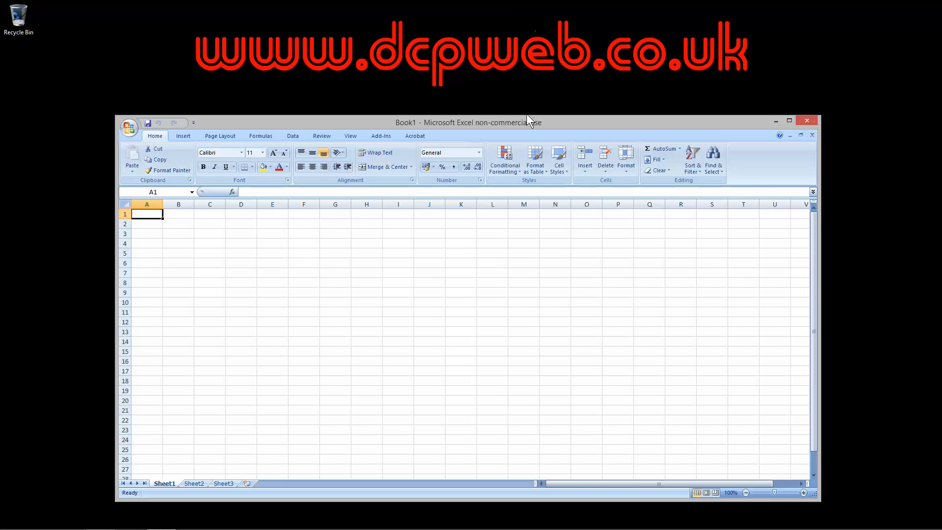
pyautogui.moveTo(528, 120); pyautogui.dragTo(1, 20)
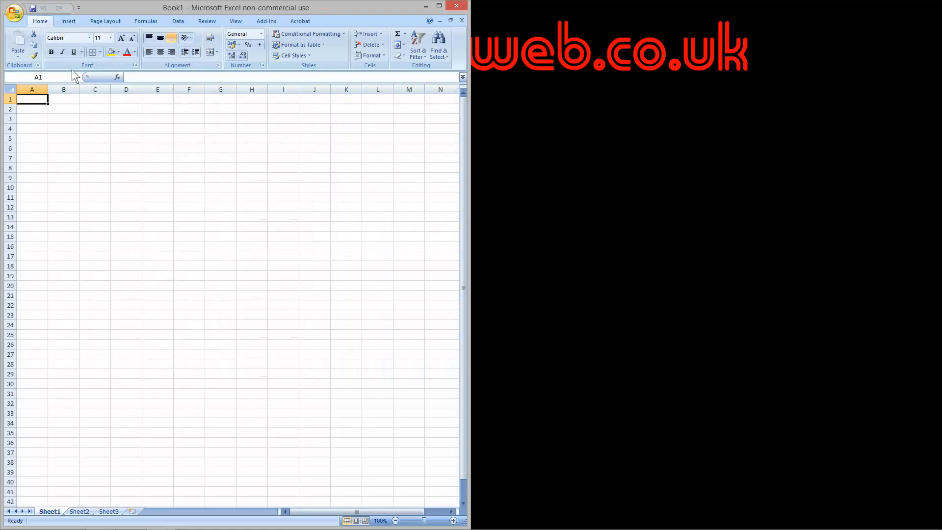
# Open OpenOffice Calc beside Excel for comparison, select the range A1:G20, and close Calc.
pyautogui.click(5, 525)
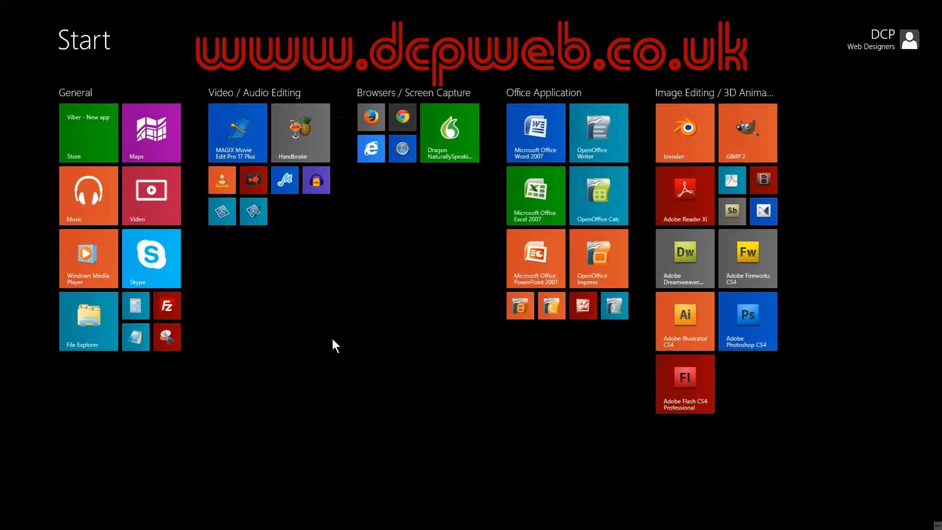
pyautogui.click(575, 215)
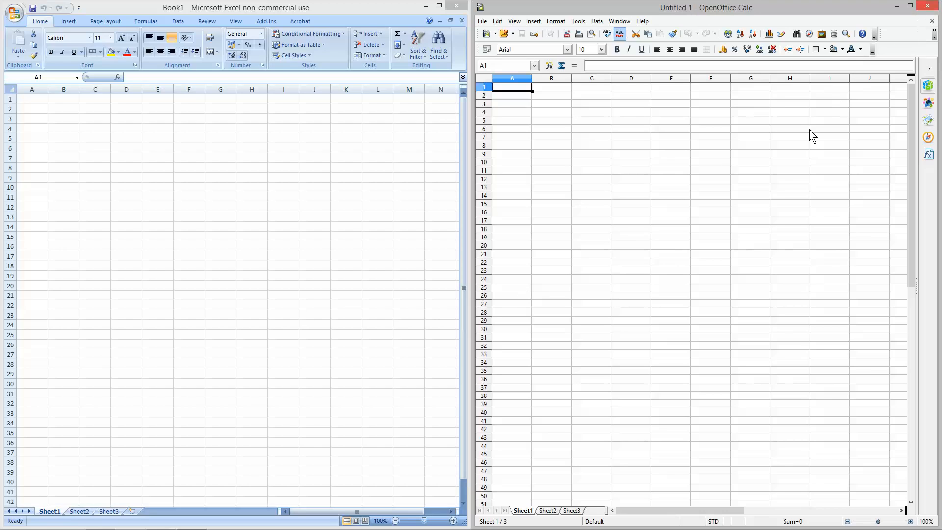
pyautogui.moveTo(510, 88); pyautogui.dragTo(751, 245)
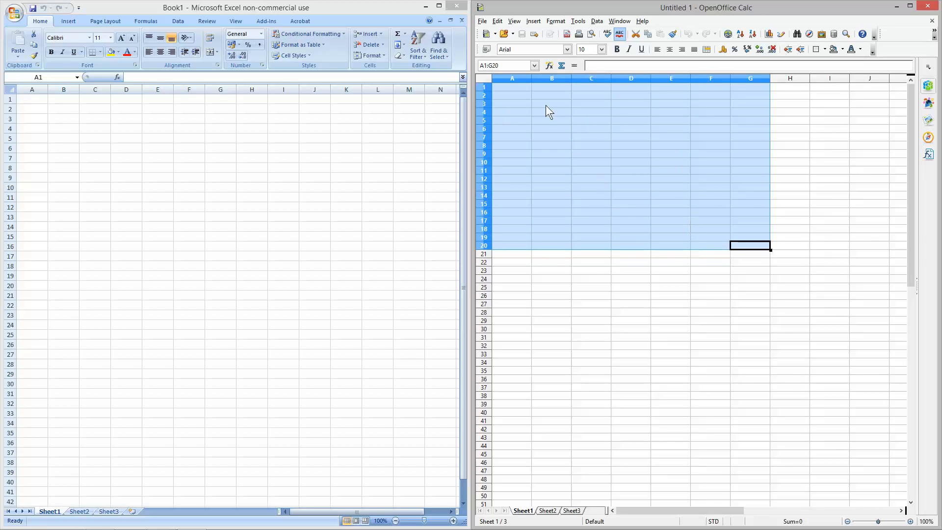
pyautogui.click(687, 260)
pyautogui.click(927, 6)
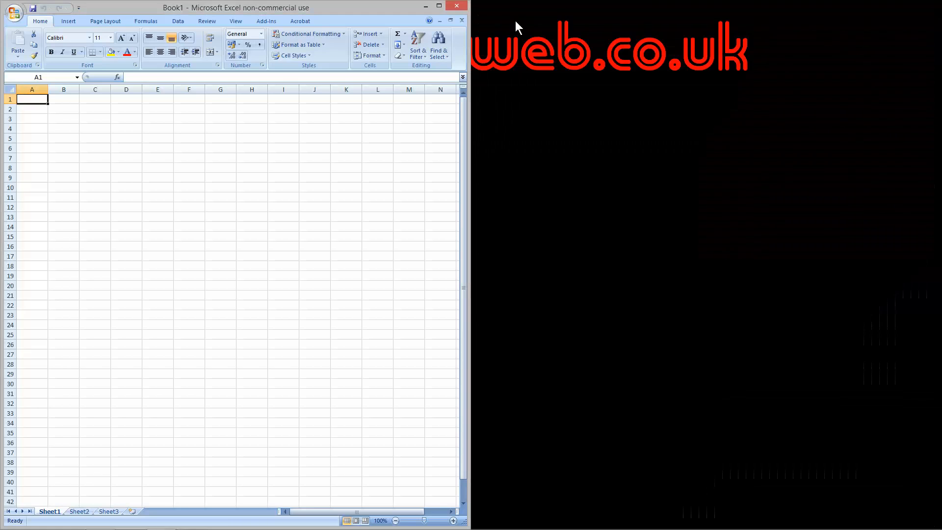
# Maximize Excel and save the blank workbook to the Desktop as excel-tutorial in Excel Workbook format.
pyautogui.click(439, 7)
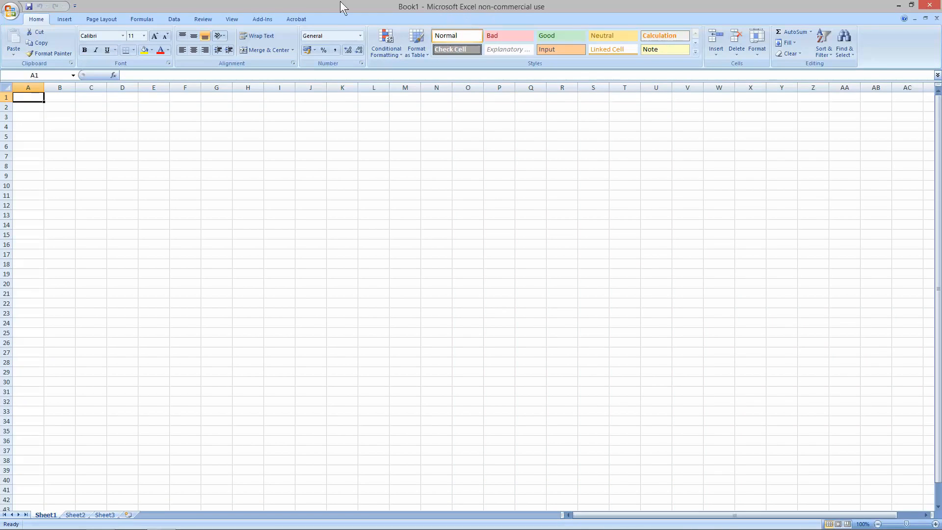
pyautogui.click(13, 18)
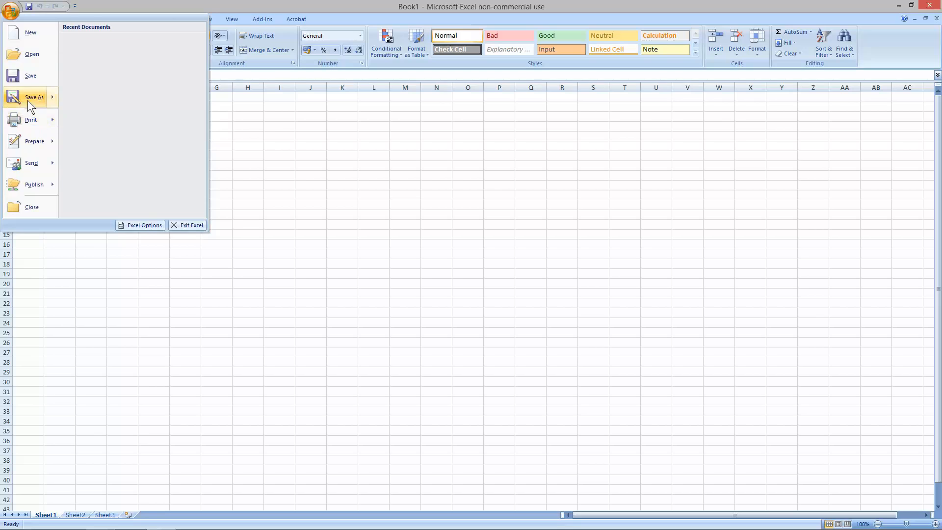
pyautogui.click(209, 216)
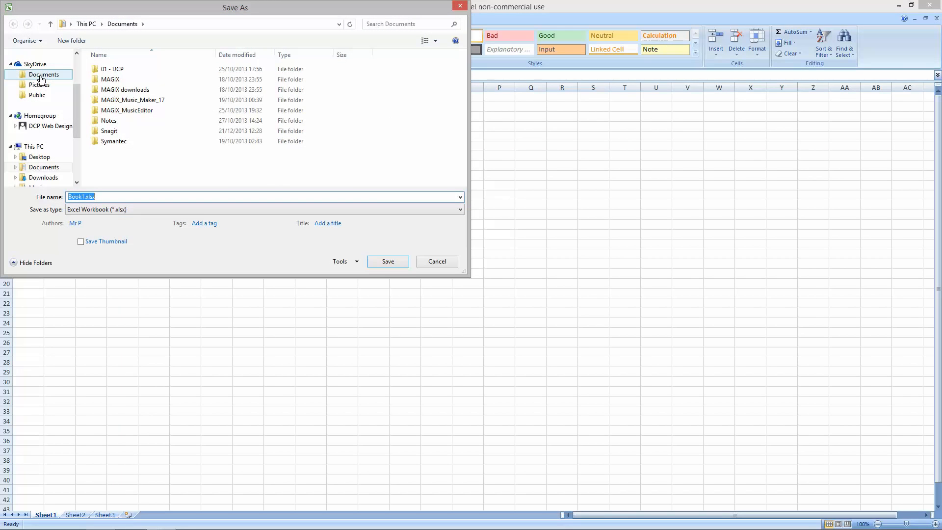
pyautogui.scroll(2, 73, 65)
pyautogui.click(39, 89)
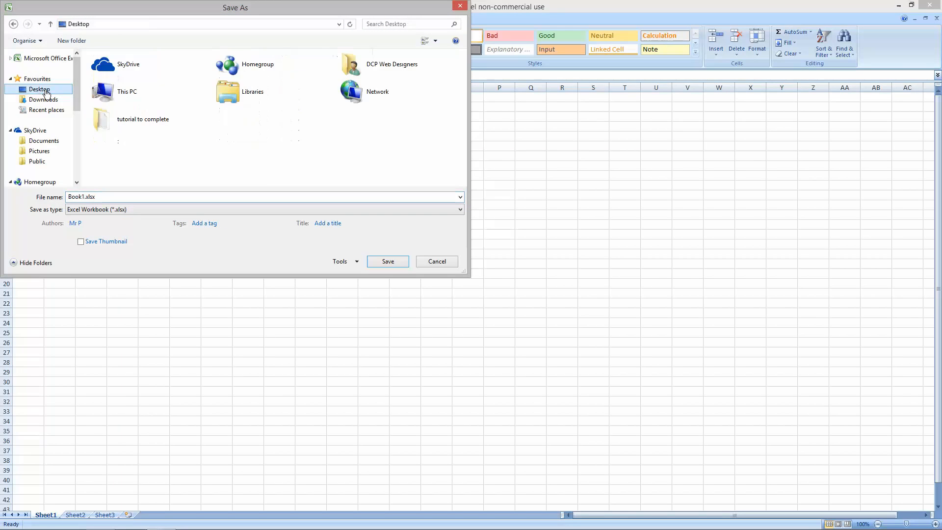
pyautogui.click(112, 197)
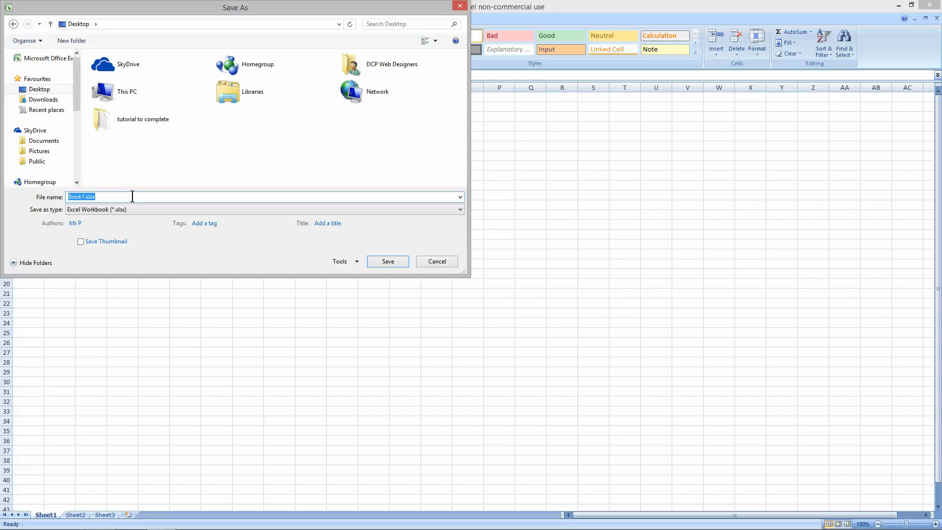
pyautogui.write('excel-tutorial')
pyautogui.click(382, 262)
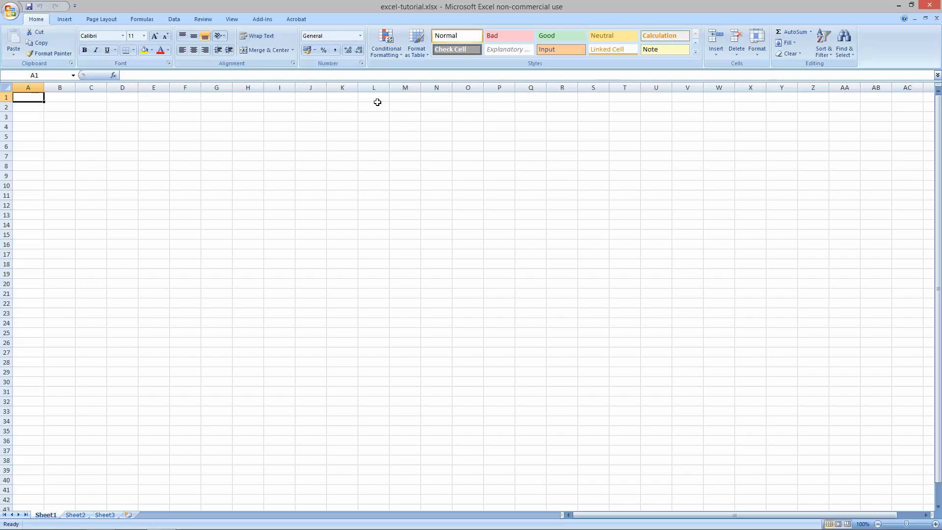
# Examine how Sheet1's column letters continue beyond column Z, and return to column A.
pyautogui.moveTo(25, 96)
pyautogui.mouseDown()
pyautogui.moveTo(166, 185)
pyautogui.moveTo(29, 119)
pyautogui.moveTo(25, 100)
pyautogui.mouseUp()
pyautogui.moveTo(866, 514); pyautogui.dragTo(913, 514)
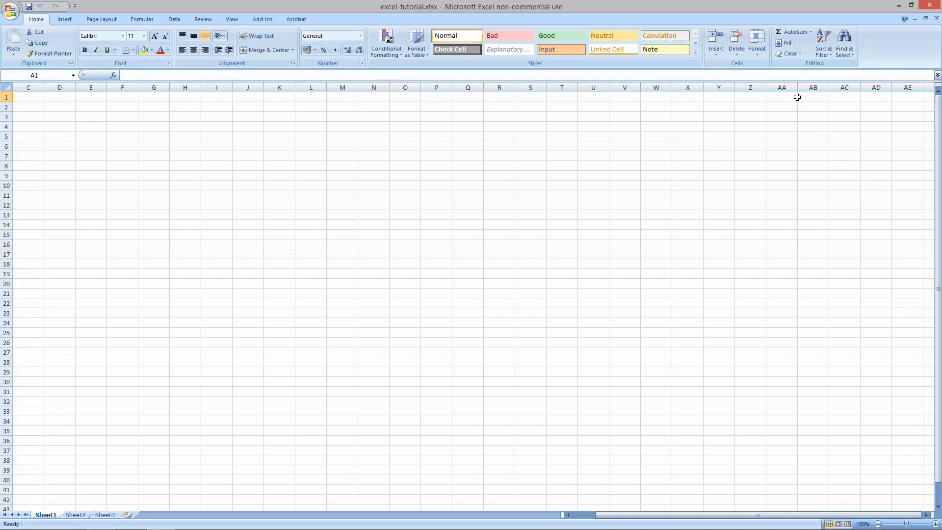
pyautogui.click(927, 515)
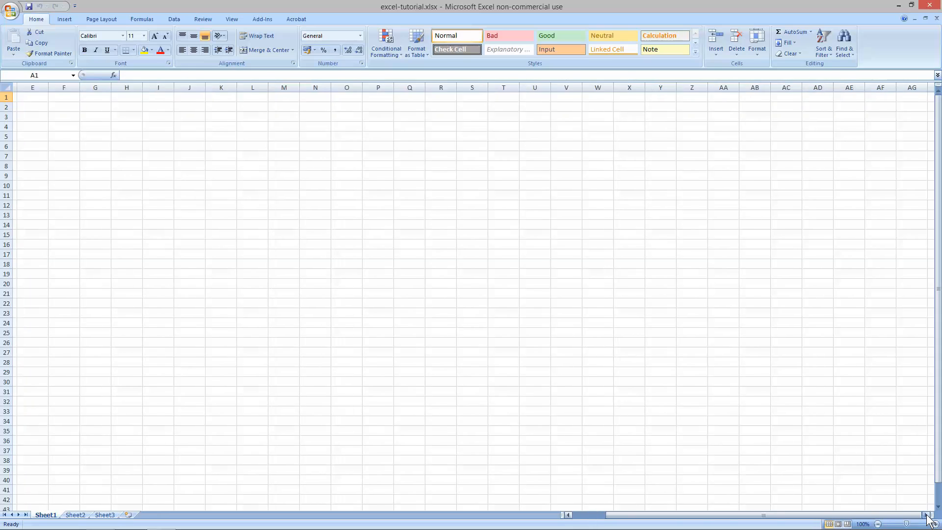
pyautogui.moveTo(927, 515); pyautogui.dragTo(927, 516)
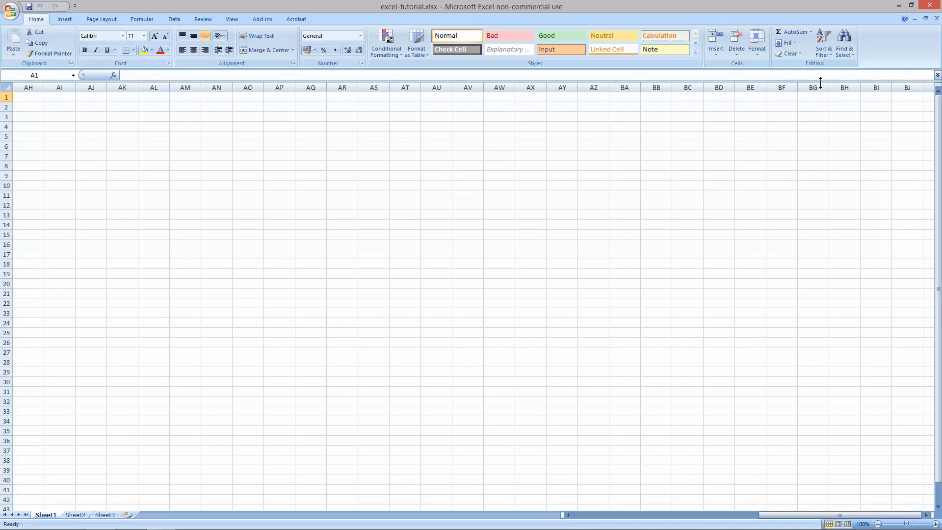
pyautogui.moveTo(927, 516); pyautogui.dragTo(651, 512)
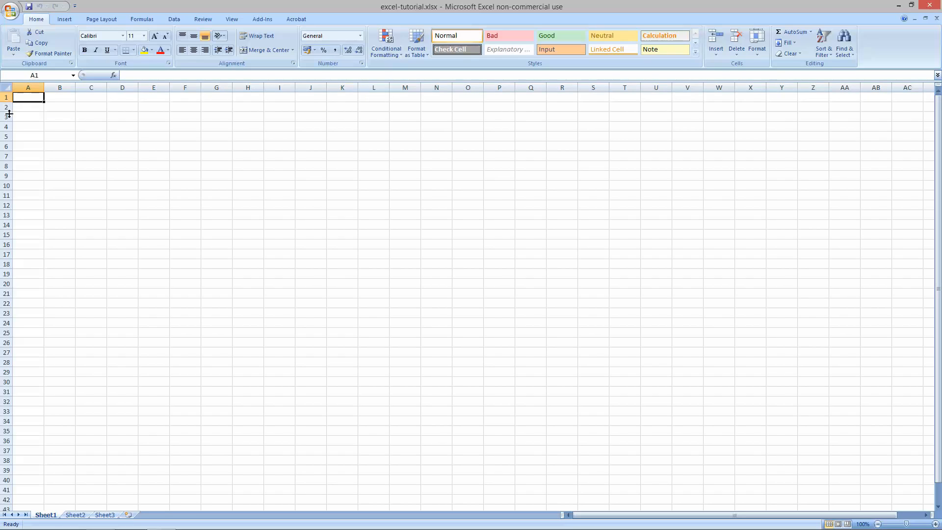
# Examine how Sheet1's row numbers continue down into the hundreds, and return to row 1.
pyautogui.scroll(-20, 61, 269)
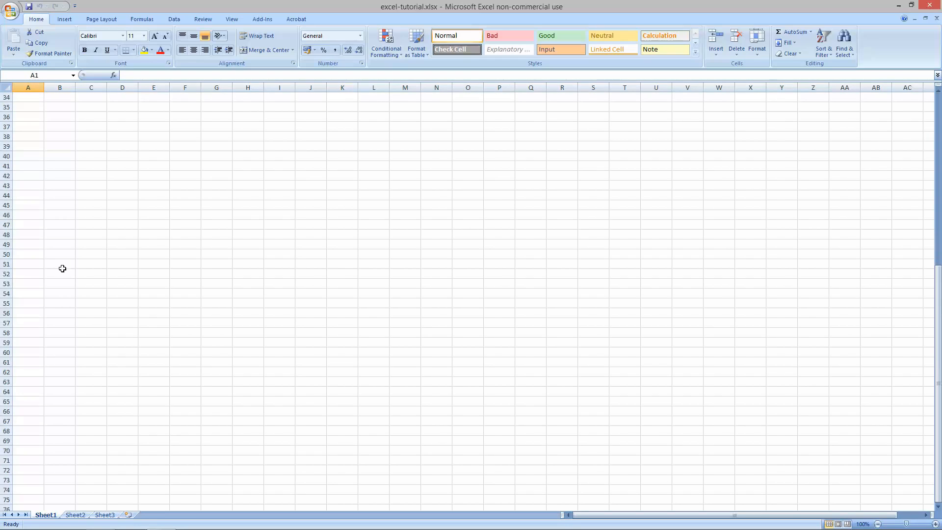
pyautogui.scroll(-20, 64, 277)
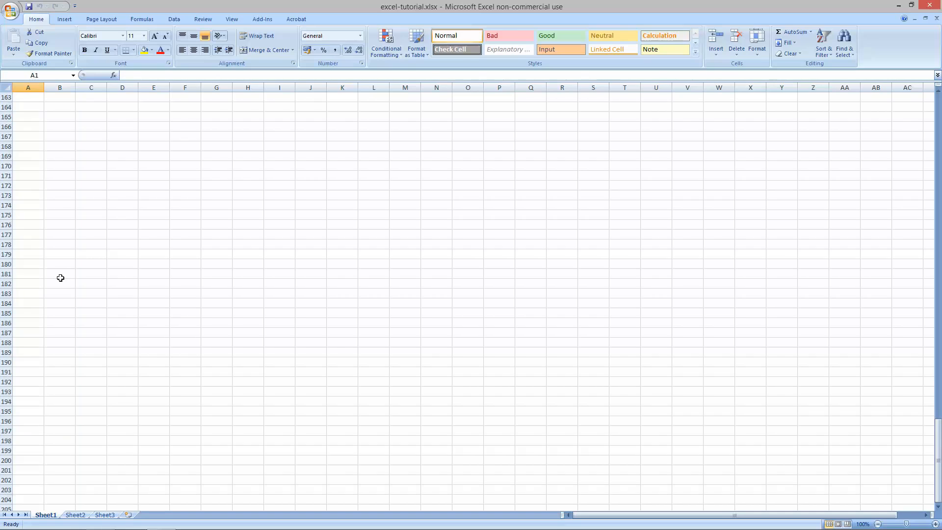
pyautogui.scroll(-20, 59, 276)
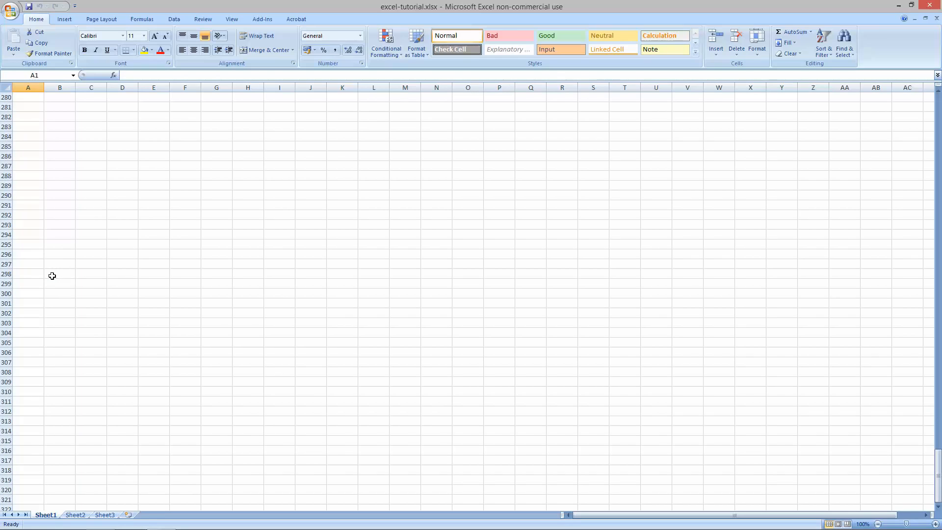
pyautogui.scroll(-20, 52, 275)
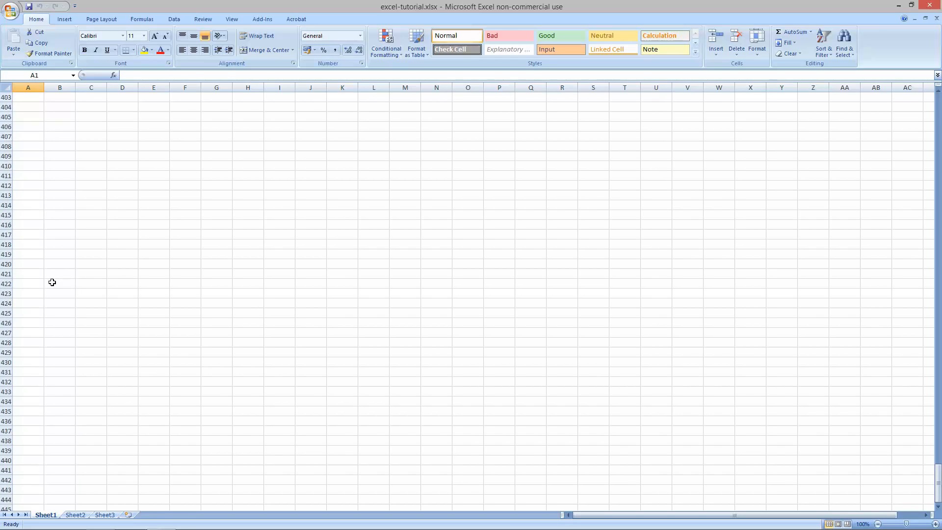
pyautogui.scroll(-20, 52, 283)
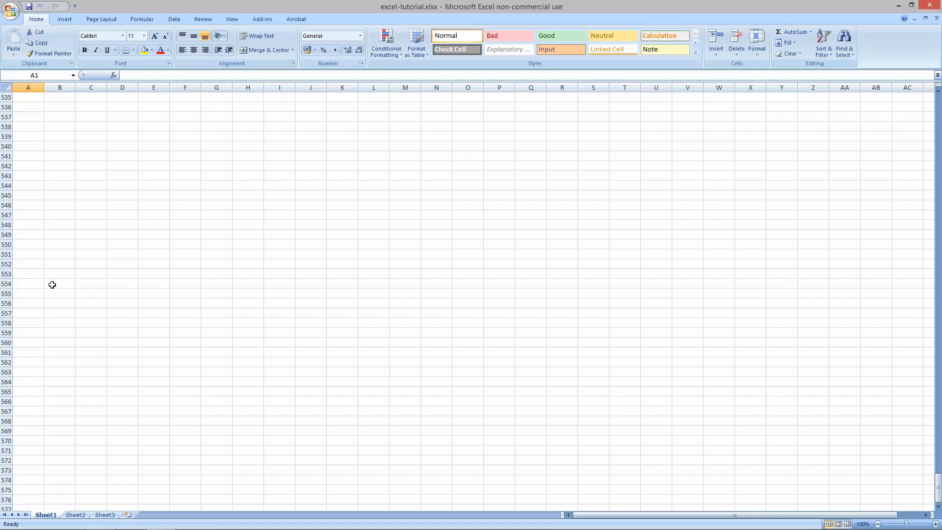
pyautogui.scroll(-20, 52, 285)
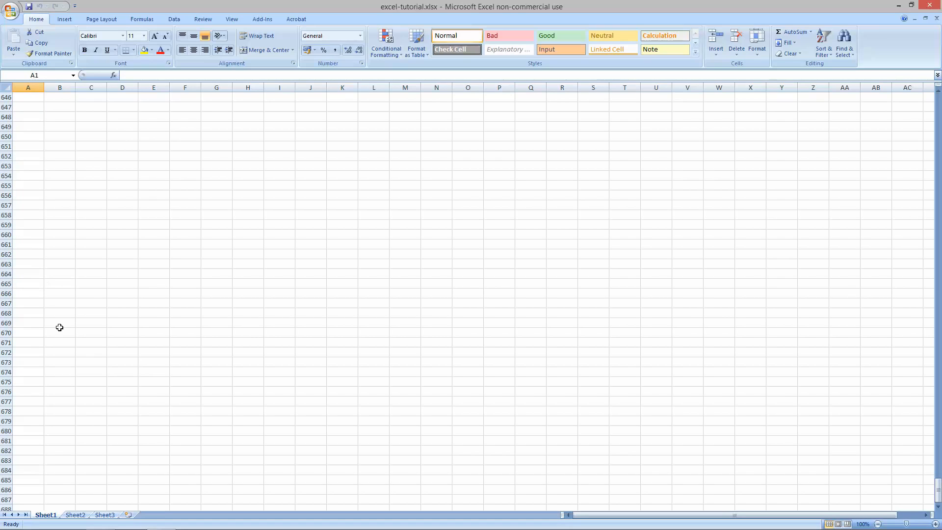
pyautogui.scroll(20, 63, 341)
pyautogui.middleClick(64, 216)
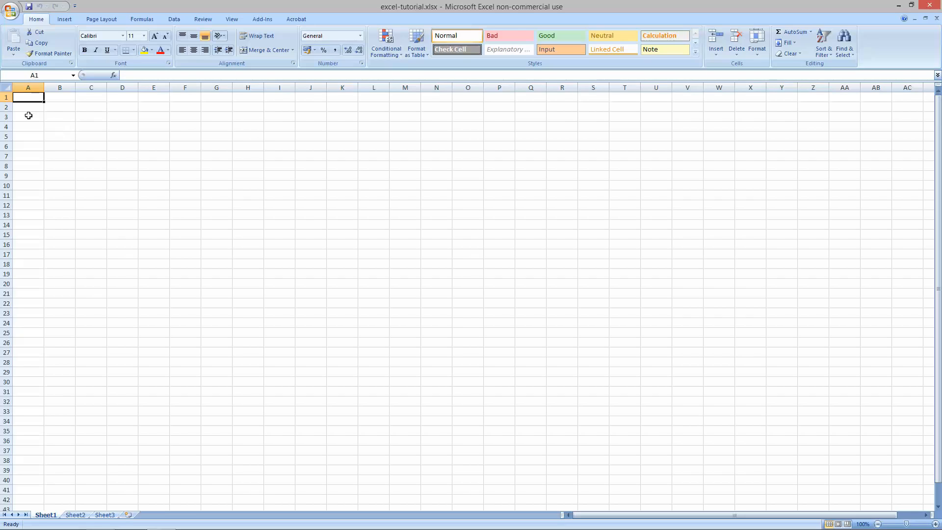
# Select individual cells including E8, E7, E6, F9, H14 and E19 to examine their cell references.
pyautogui.click(155, 165)
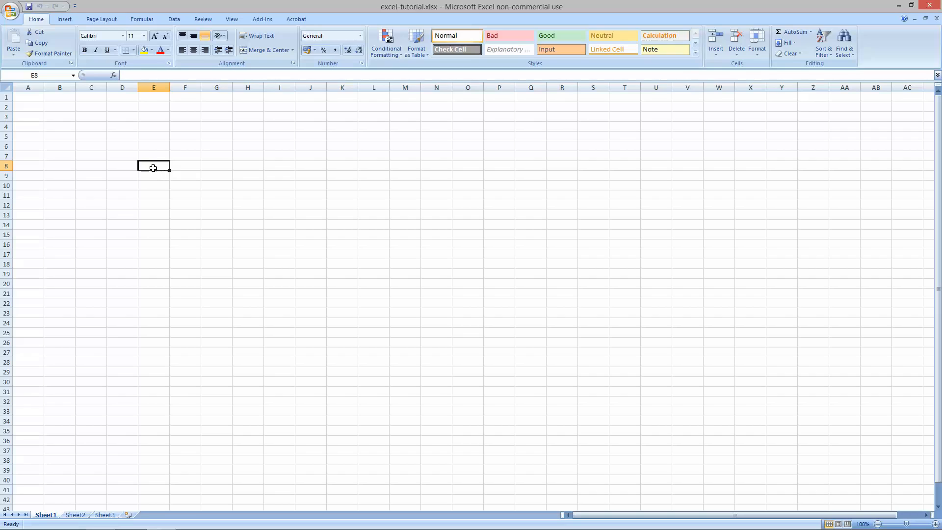
pyautogui.click(150, 156)
pyautogui.click(149, 146)
pyautogui.click(150, 155)
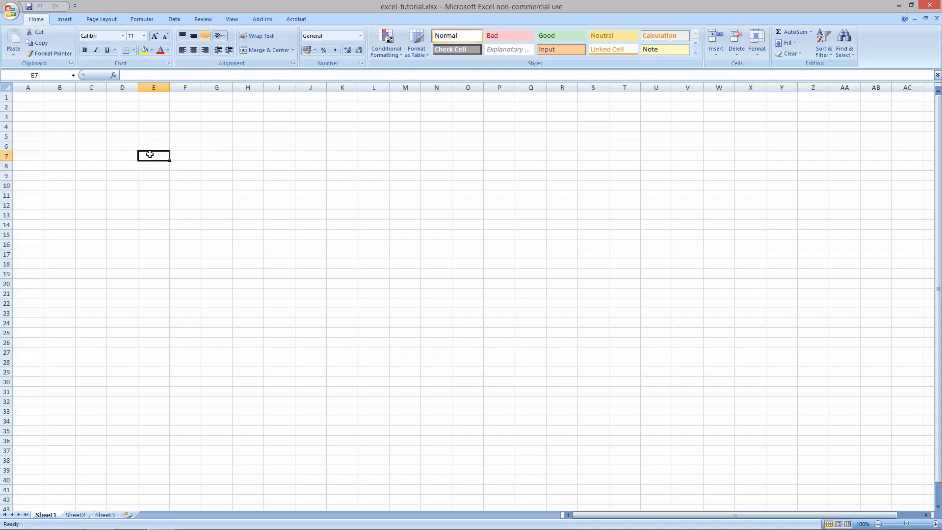
pyautogui.click(145, 166)
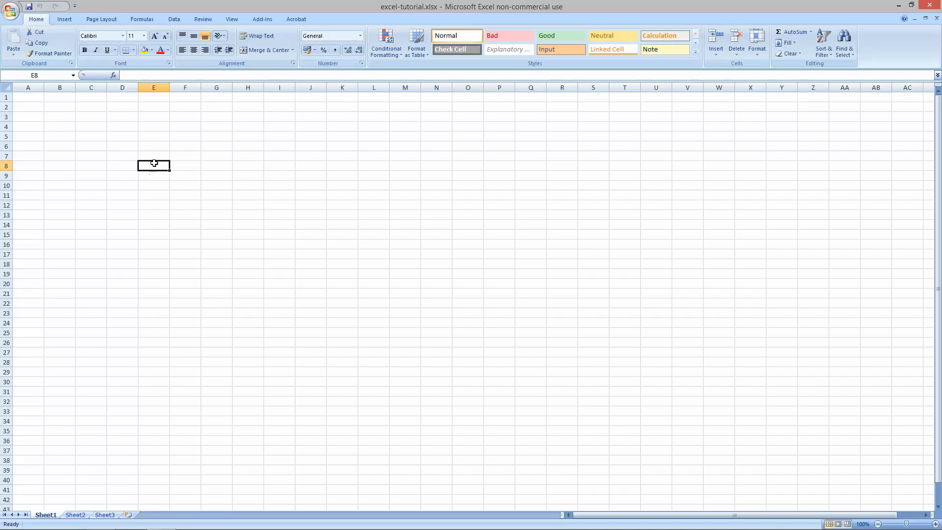
pyautogui.click(188, 178)
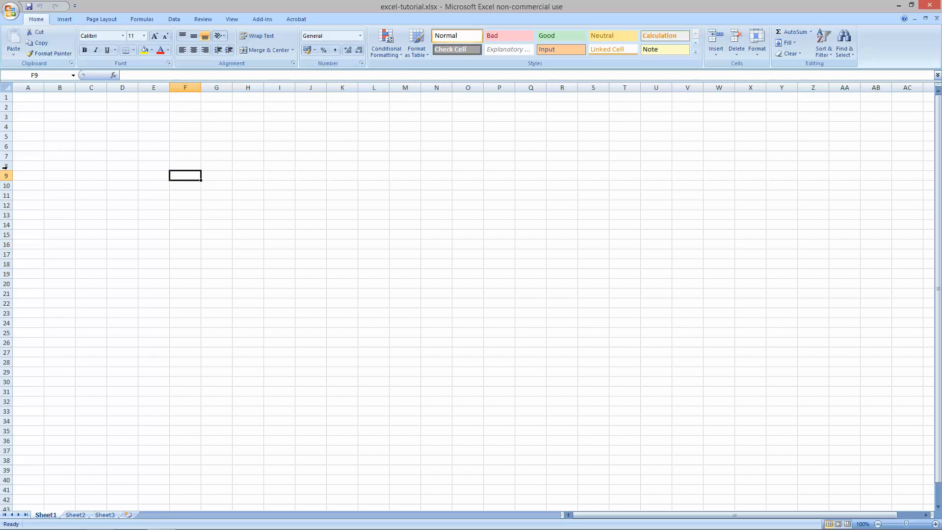
pyautogui.click(39, 75)
pyautogui.click(236, 223)
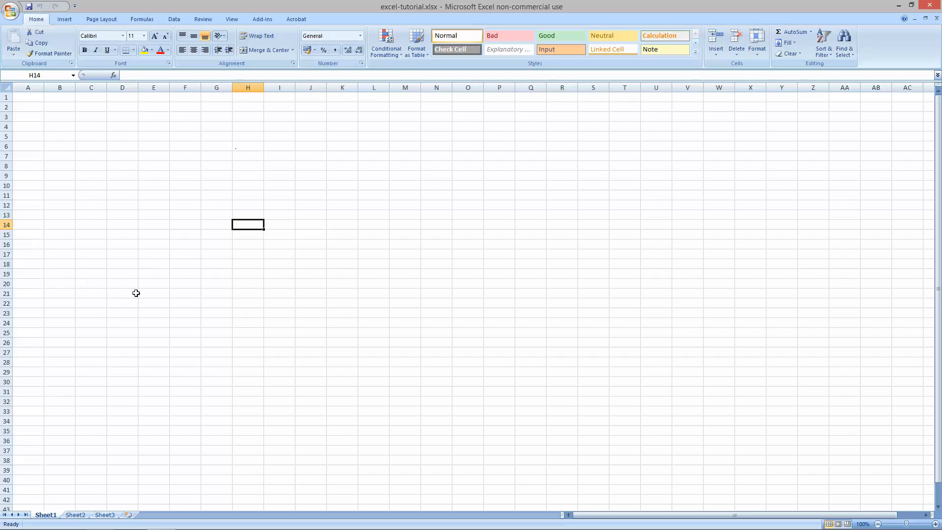
pyautogui.click(141, 276)
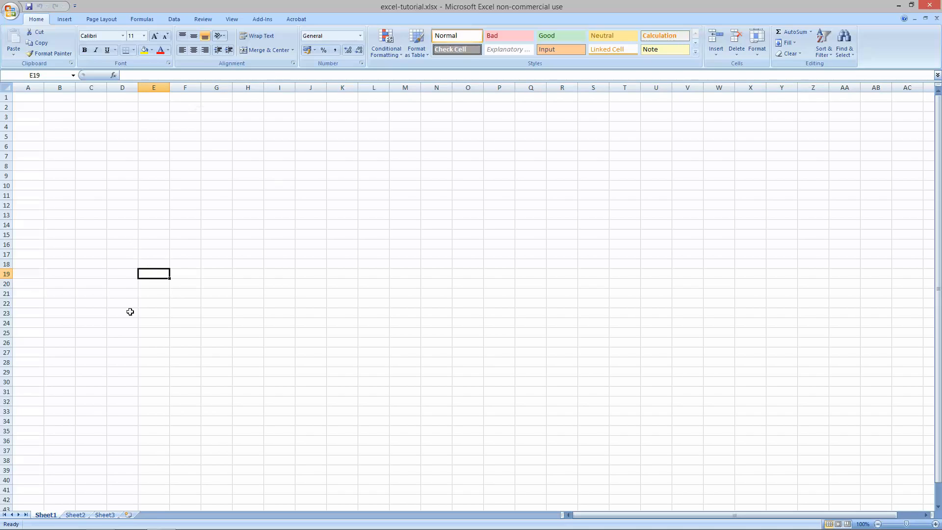
# Select vertical cell ranges from row 1 in each of columns A to F, and finish on cell D3.
pyautogui.moveTo(32, 98); pyautogui.dragTo(21, 314)
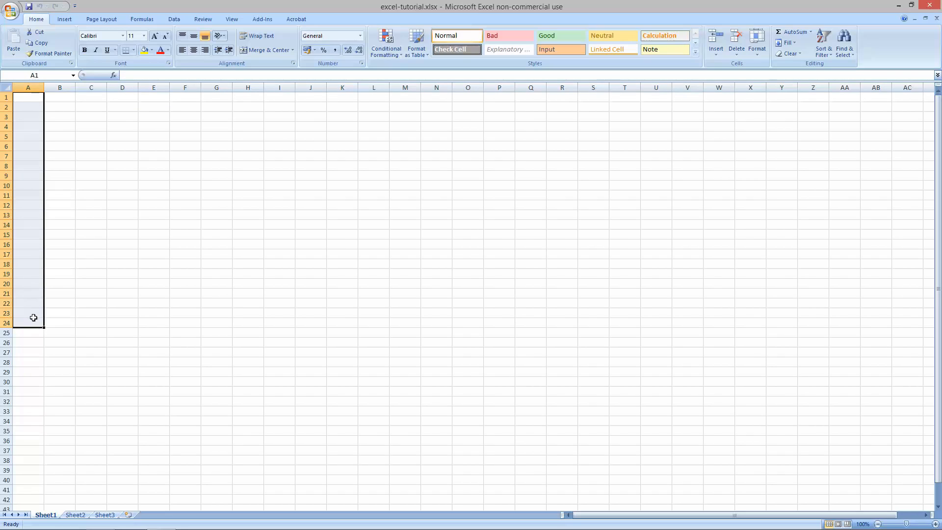
pyautogui.moveTo(60, 97); pyautogui.dragTo(64, 307)
pyautogui.click(89, 99)
pyautogui.moveTo(89, 98); pyautogui.dragTo(91, 294)
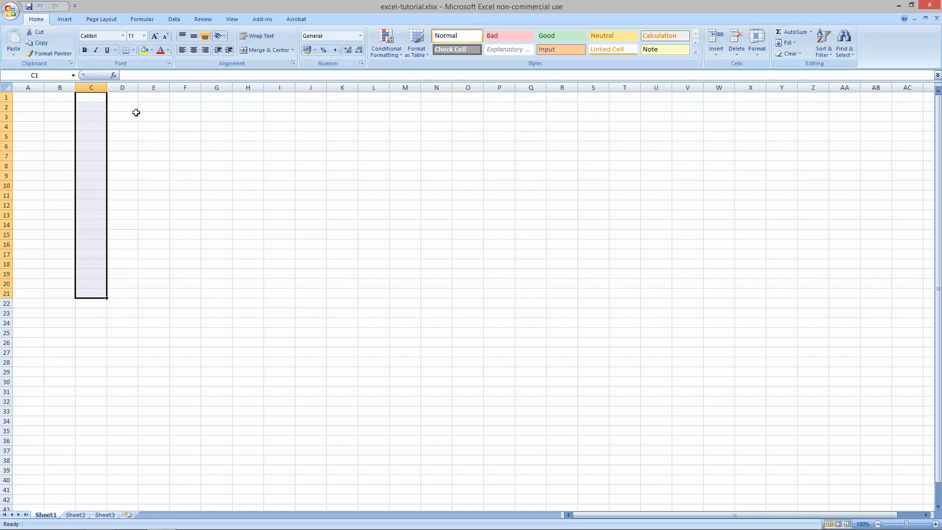
pyautogui.moveTo(122, 96); pyautogui.dragTo(122, 295)
pyautogui.moveTo(154, 101); pyautogui.dragTo(147, 294)
pyautogui.moveTo(191, 95); pyautogui.dragTo(188, 294)
pyautogui.click(118, 116)
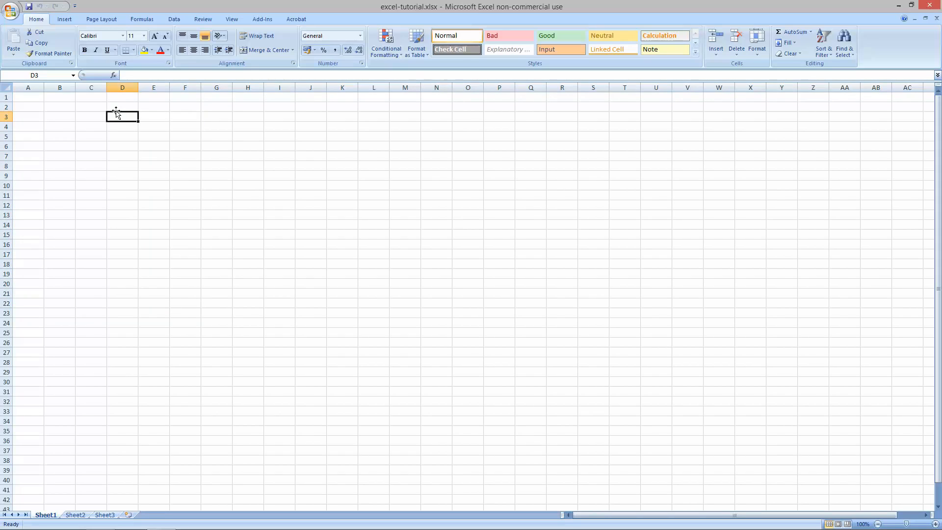
# Widen column A to roughly twice its width, select the entire column to inspect it down the sheet, and finish on cell C16.
pyautogui.moveTo(48, 86); pyautogui.dragTo(72, 86)
pyautogui.click(53, 87)
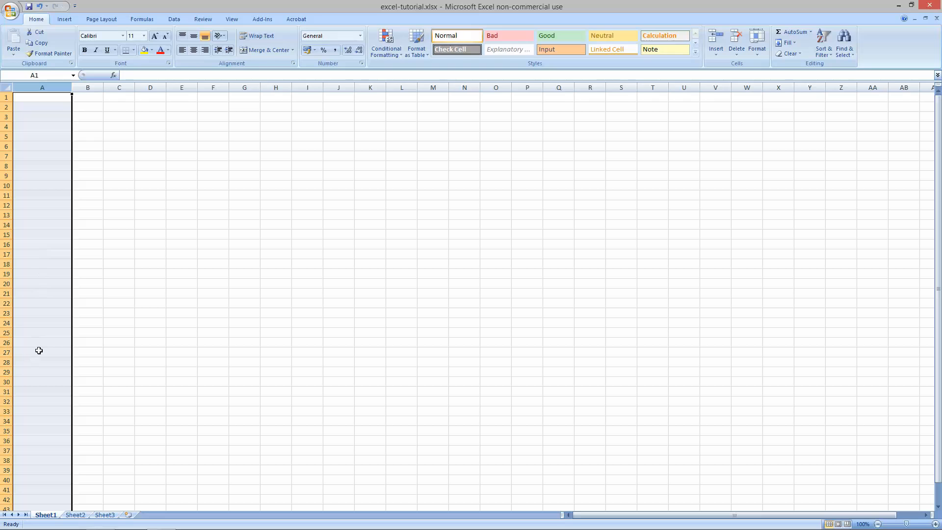
pyautogui.scroll(-20, 37, 356)
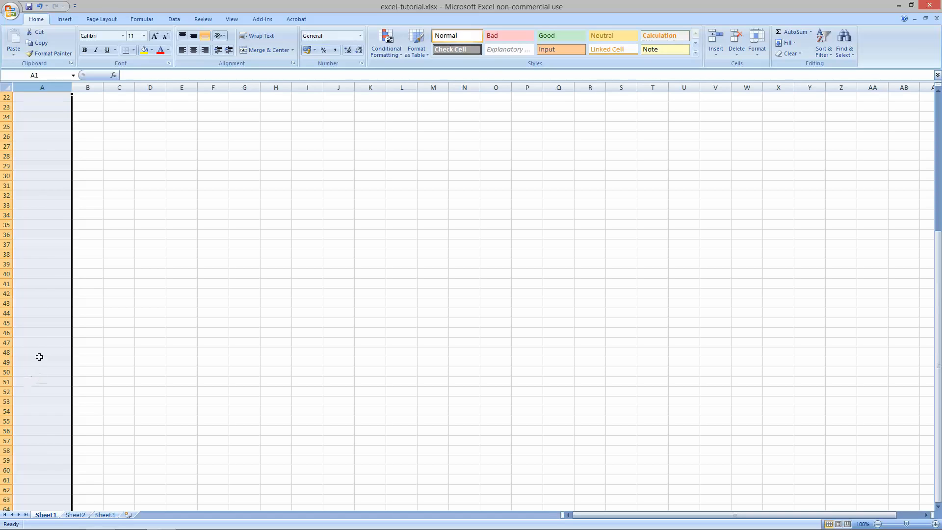
pyautogui.scroll(20, 40, 343)
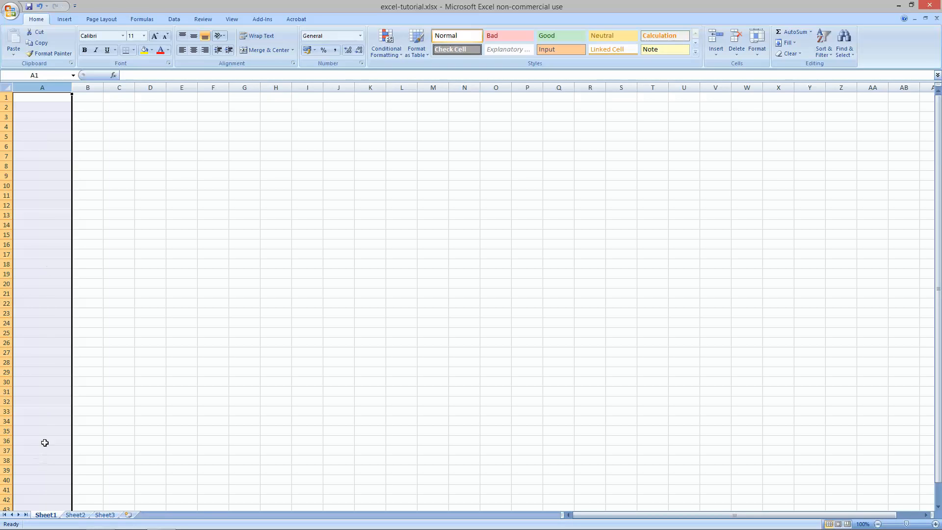
pyautogui.click(121, 243)
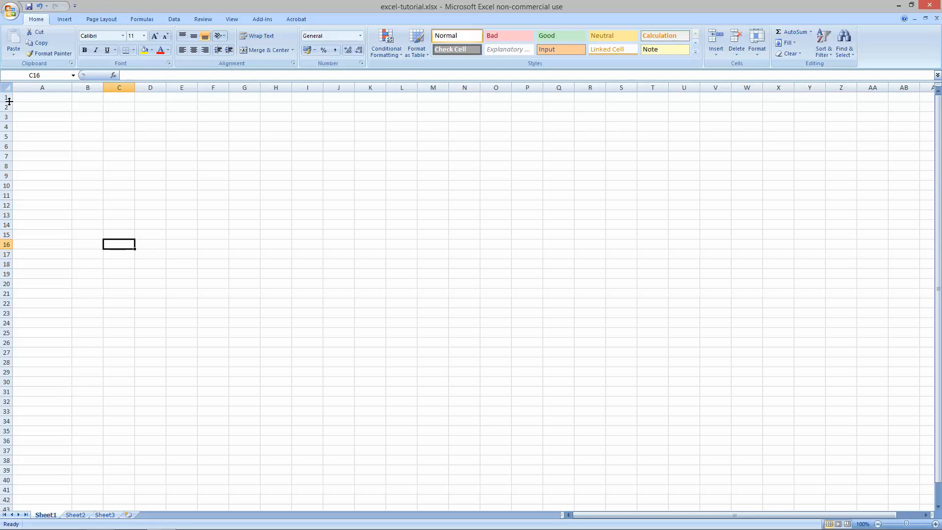
# Try a taller row 1 and undo it, and widen column A a little further.
pyautogui.moveTo(9, 101); pyautogui.dragTo(13, 131)
pyautogui.hotkey('ctrl', 'z')
pyautogui.moveTo(73, 83); pyautogui.dragTo(106, 83)
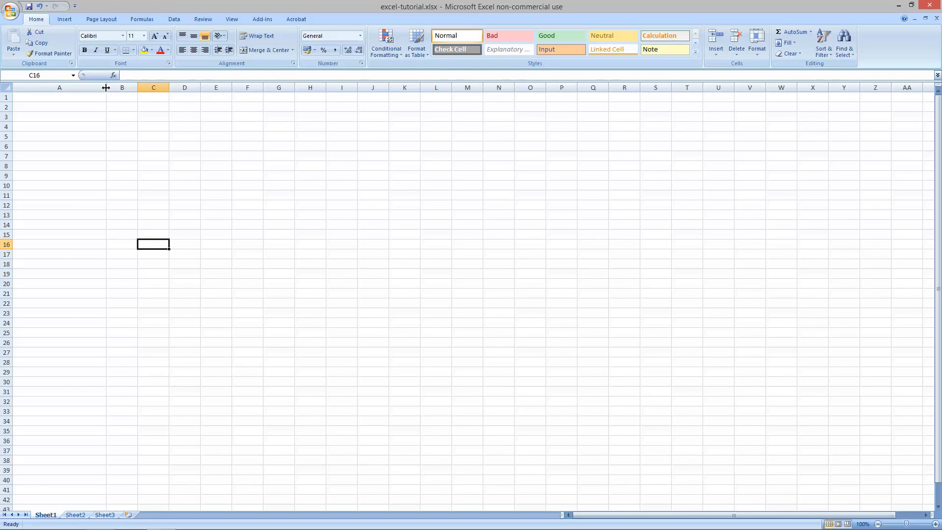
pyautogui.moveTo(106, 87); pyautogui.dragTo(83, 89)
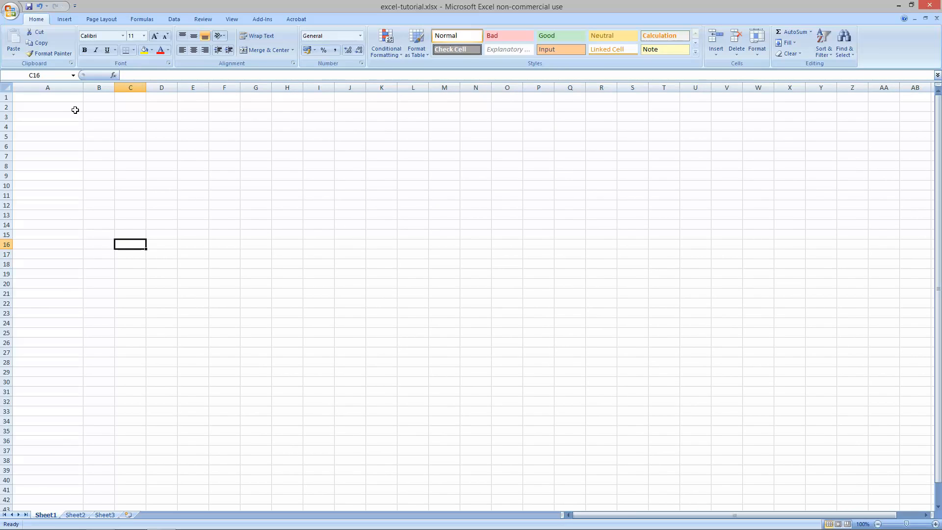
# Enter the header Date in cell A1 and reselect that cell.
pyautogui.click(56, 101)
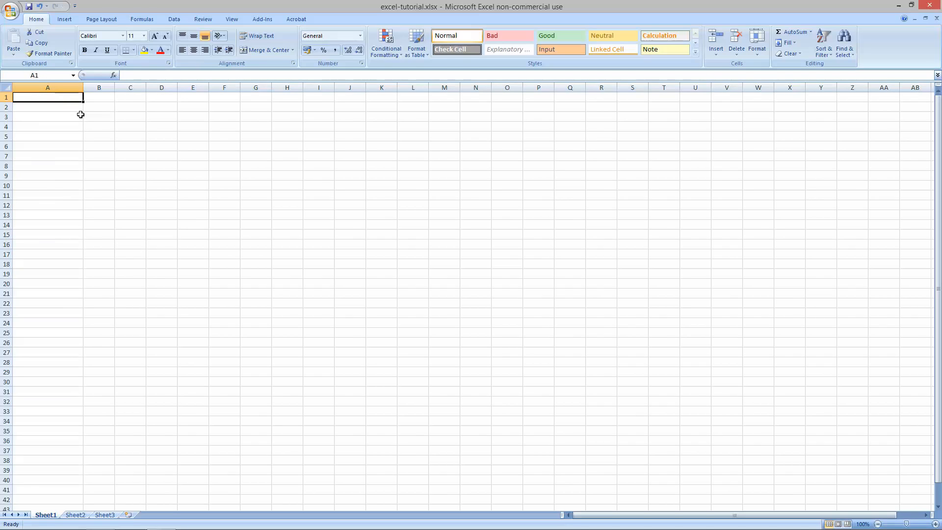
pyautogui.write('Date')
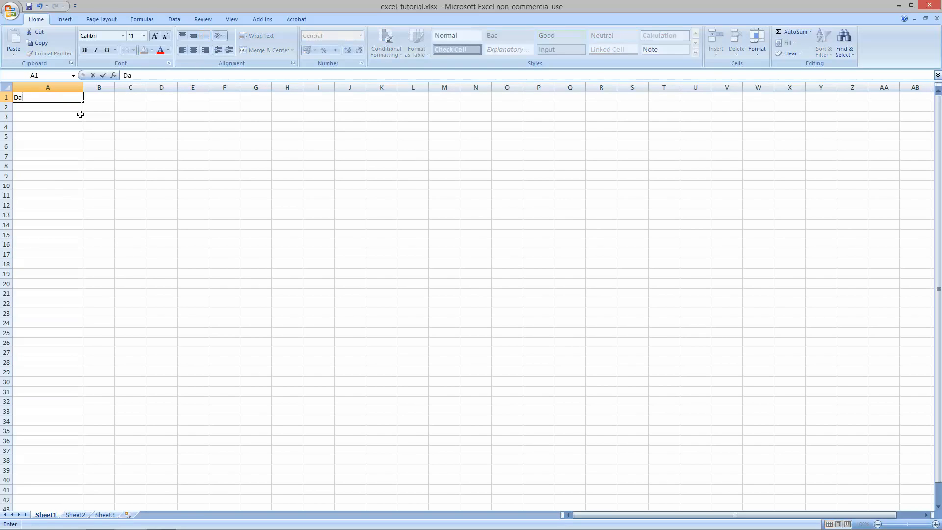
pyautogui.click(52, 113)
pyautogui.click(23, 97)
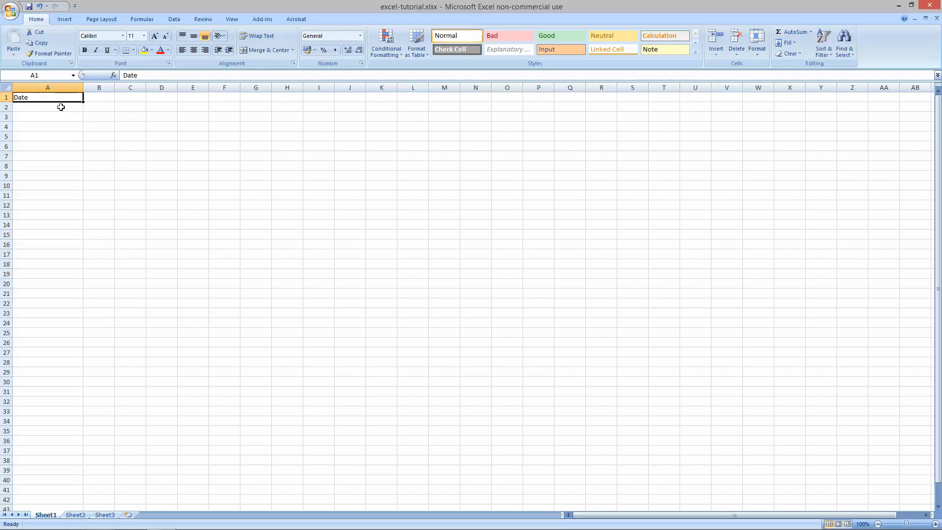
# Widen column B to about twice its width and enter the header Invoice Number in cell B1.
pyautogui.click(97, 97)
pyautogui.moveTo(114, 87); pyautogui.dragTo(150, 87)
pyautogui.doubleClick(114, 98)
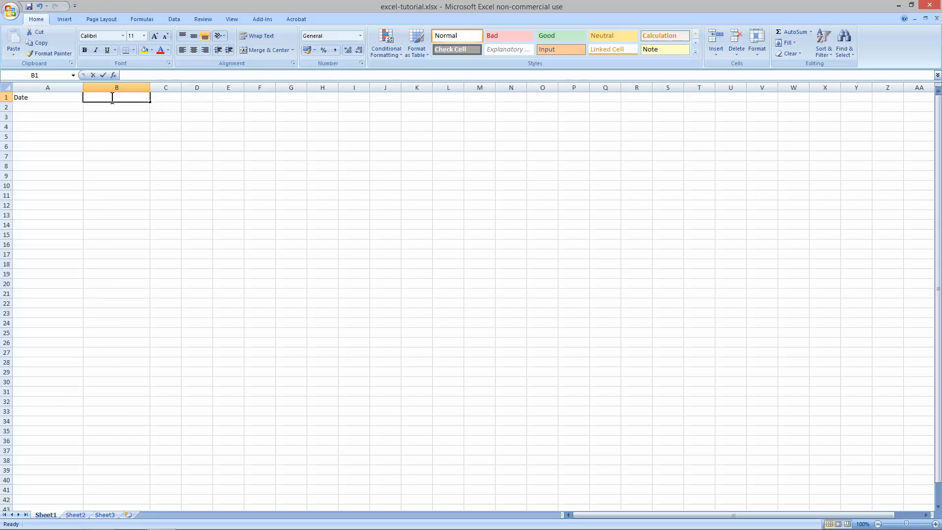
pyautogui.write('Invoice')
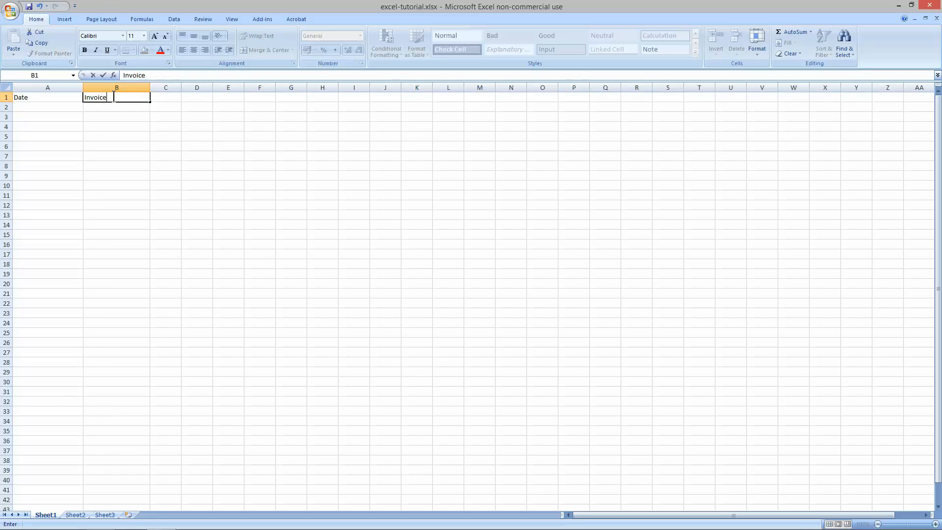
pyautogui.write(' Number')
pyautogui.press('Return')
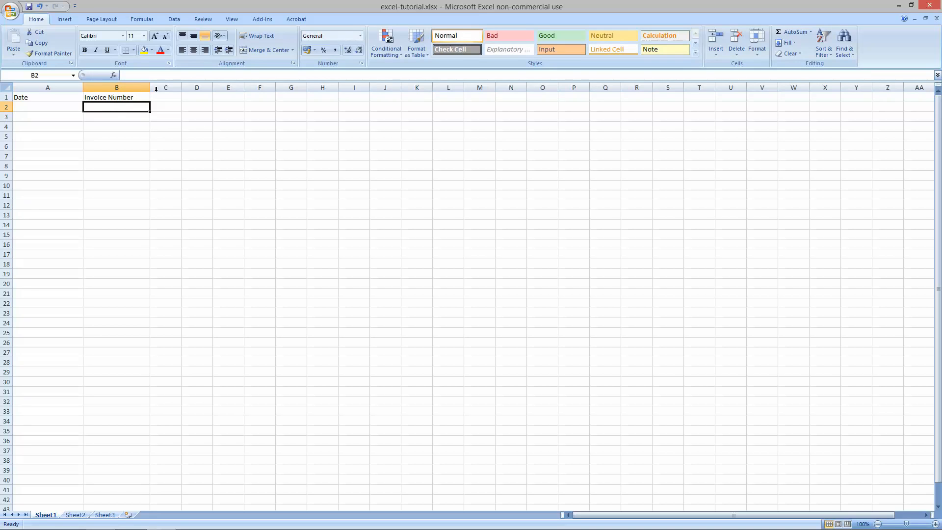
# Widen column C to more than twice its width and enter the header Description in cell C1.
pyautogui.moveTo(180, 87); pyautogui.dragTo(225, 87)
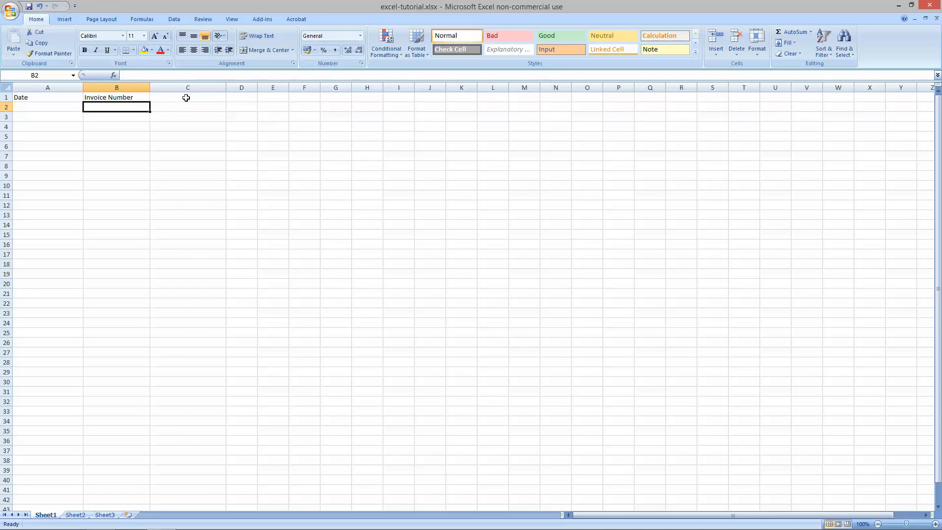
pyautogui.click(187, 98)
pyautogui.write('Desxription')
pyautogui.press('BackSpace')
pyautogui.press('BackSpace')
pyautogui.press('BackSpace')
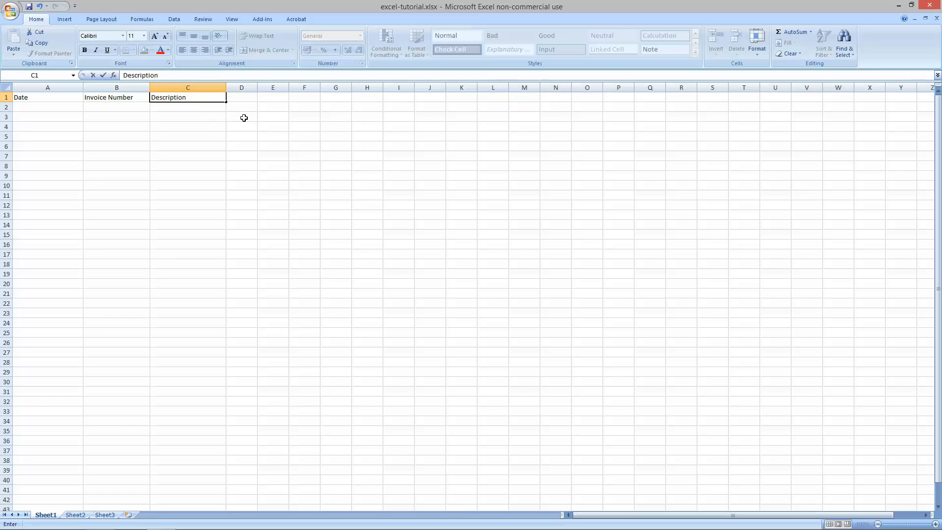
# Widen column D to match column C and enter the header Cost in cell D1.
pyautogui.click(248, 98)
pyautogui.moveTo(257, 88); pyautogui.dragTo(302, 88)
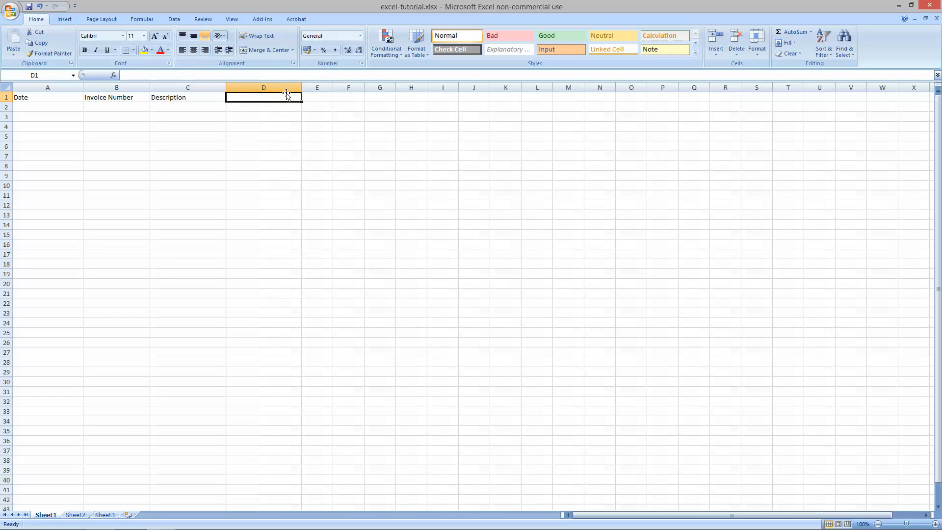
pyautogui.write('Cost')
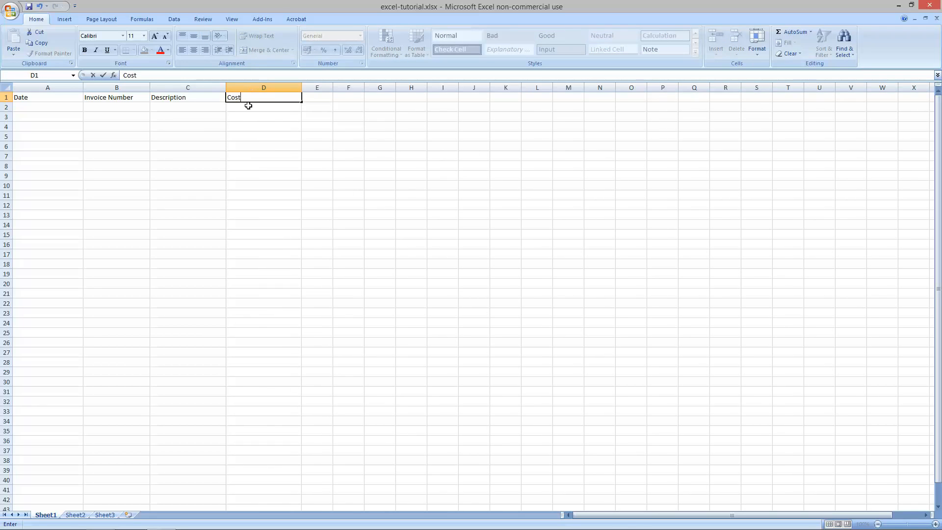
pyautogui.click(273, 114)
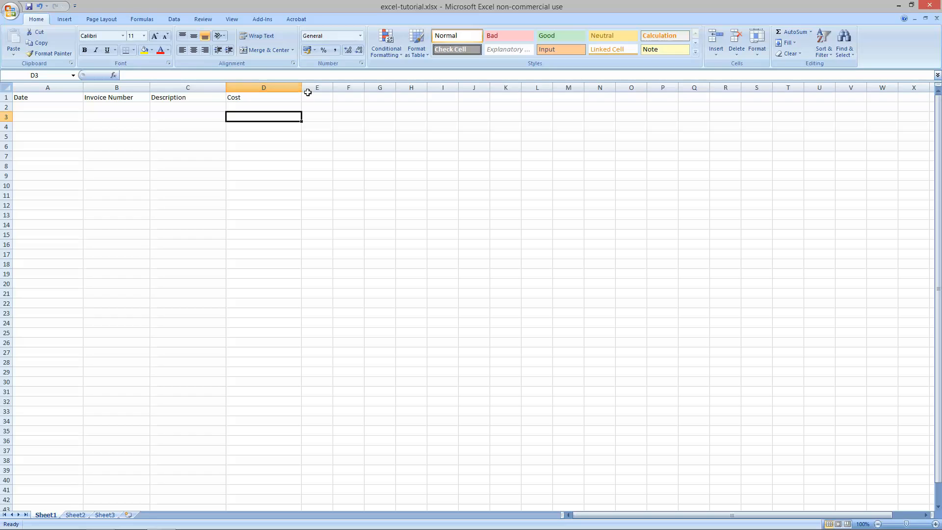
pyautogui.click(320, 126)
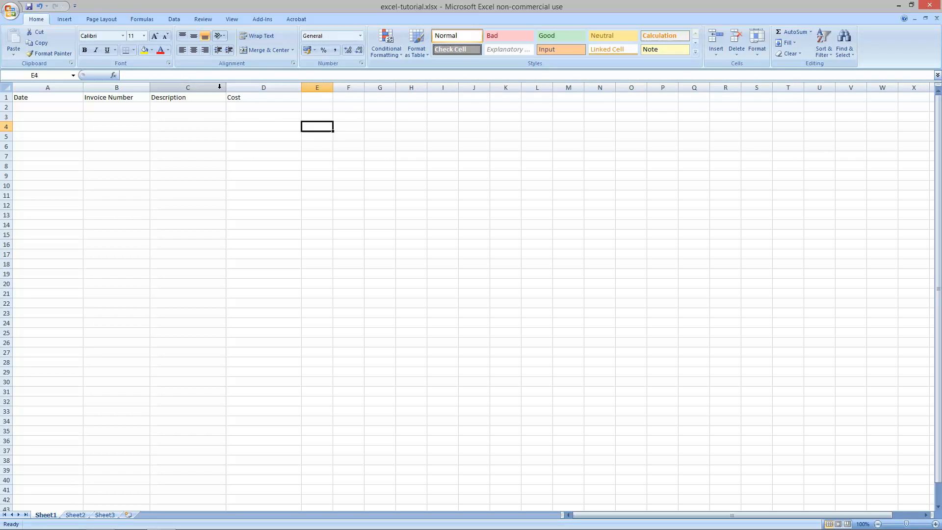
pyautogui.click(238, 97)
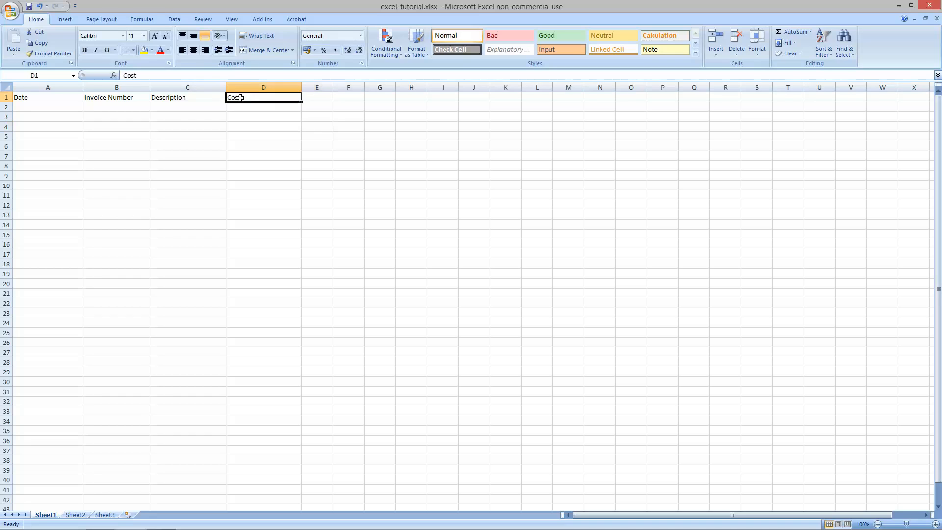
pyautogui.click(315, 97)
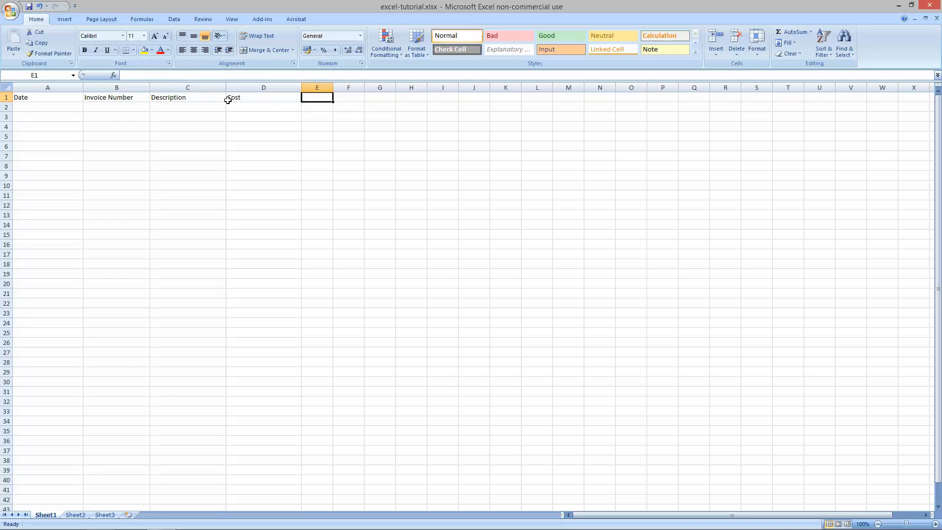
pyautogui.click(244, 97)
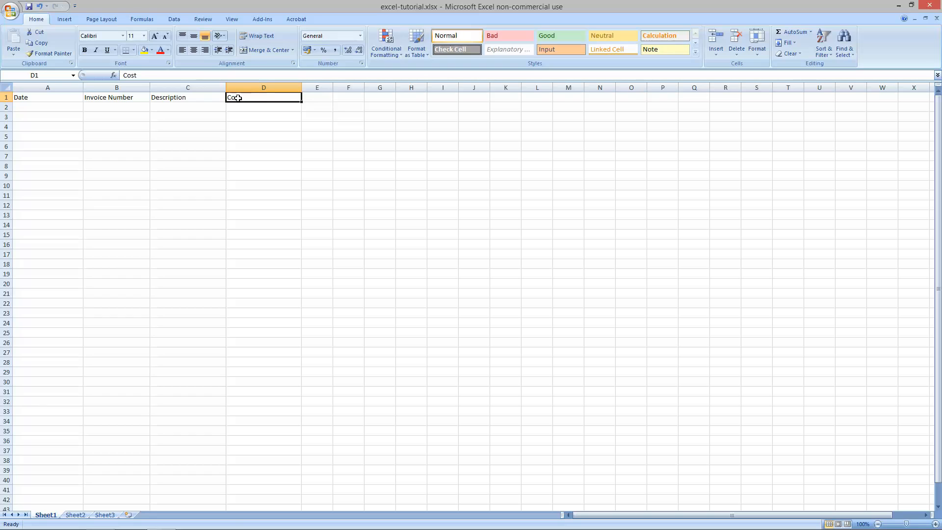
pyautogui.click(325, 97)
# Insert a blank column between the Description and Cost columns.
pyautogui.click(246, 96)
pyautogui.click(245, 87)
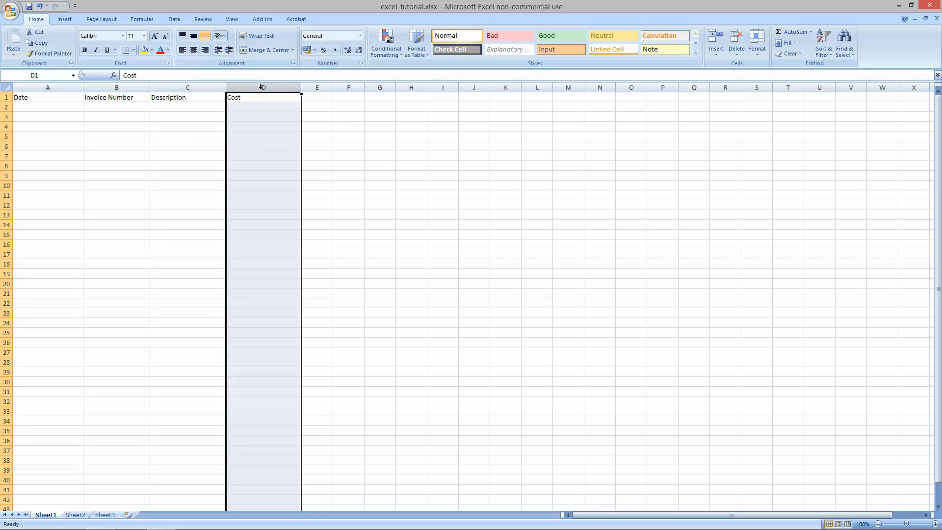
pyautogui.rightClick(262, 89)
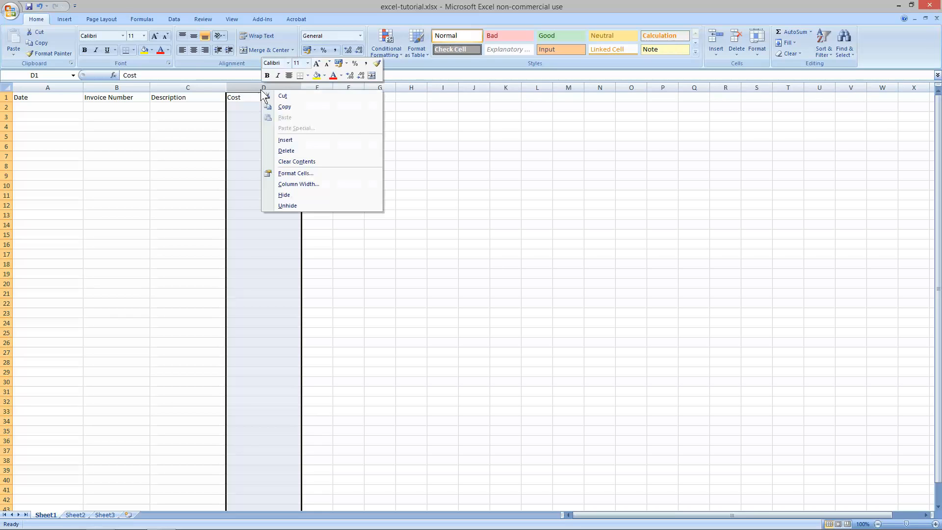
pyautogui.click(287, 140)
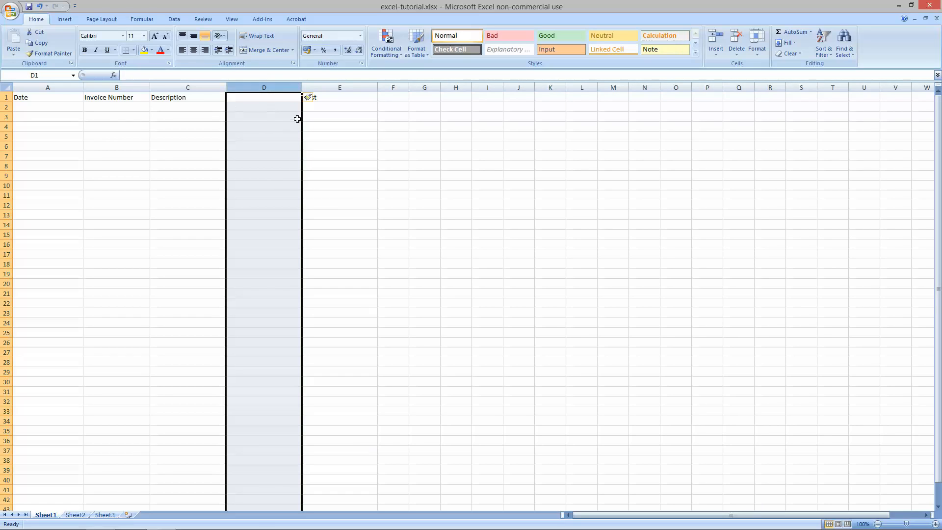
# Enter the header Company Name in cell D1 of the new column.
pyautogui.click(263, 97)
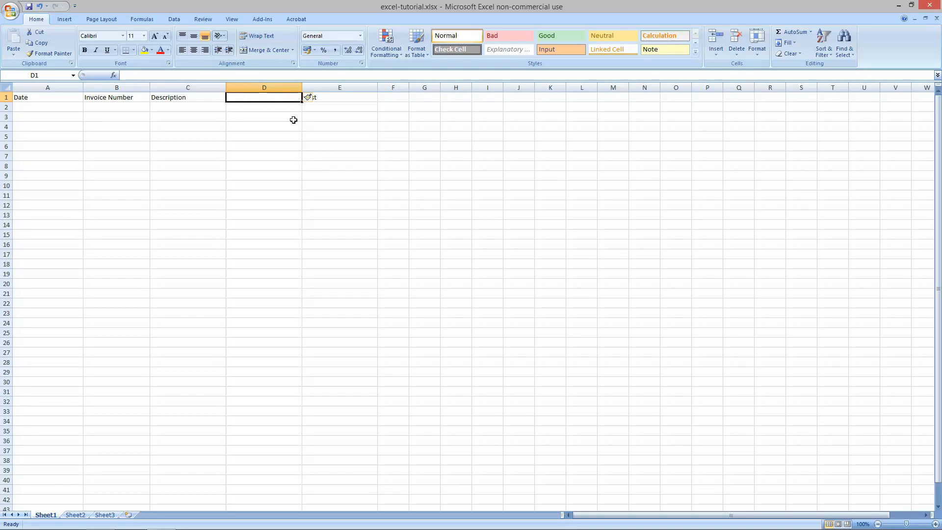
pyautogui.write('Comp')
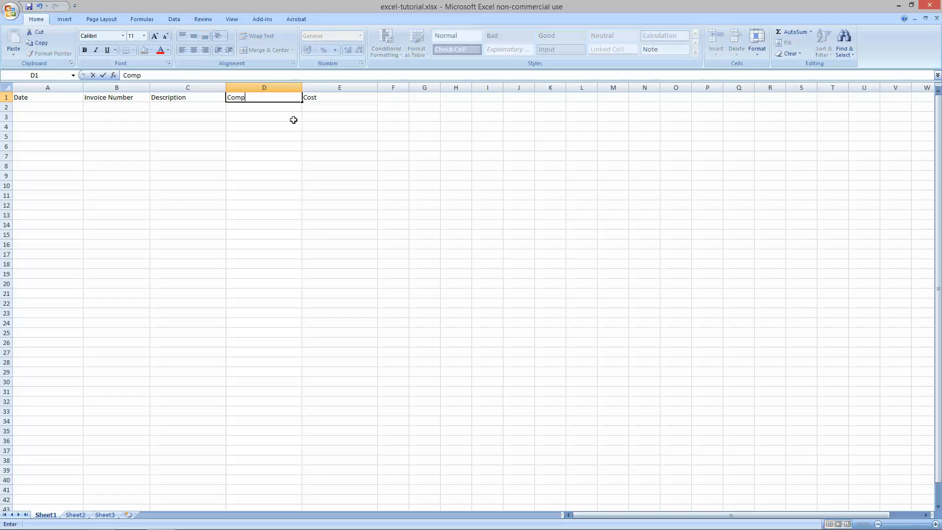
pyautogui.write('any Name')
pyautogui.click(274, 138)
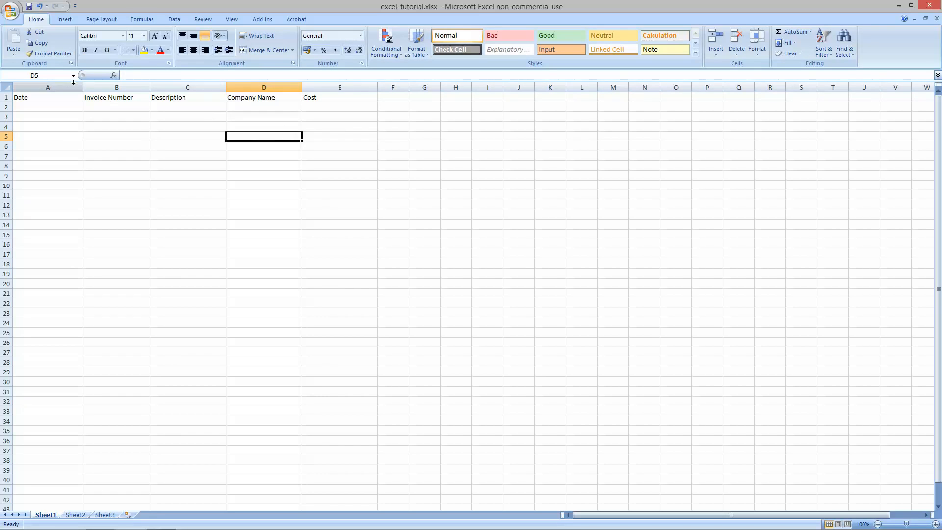
# Narrow the Date column and select cells A2 to E2 one by one beneath their headers.
pyautogui.moveTo(83, 88); pyautogui.dragTo(61, 89)
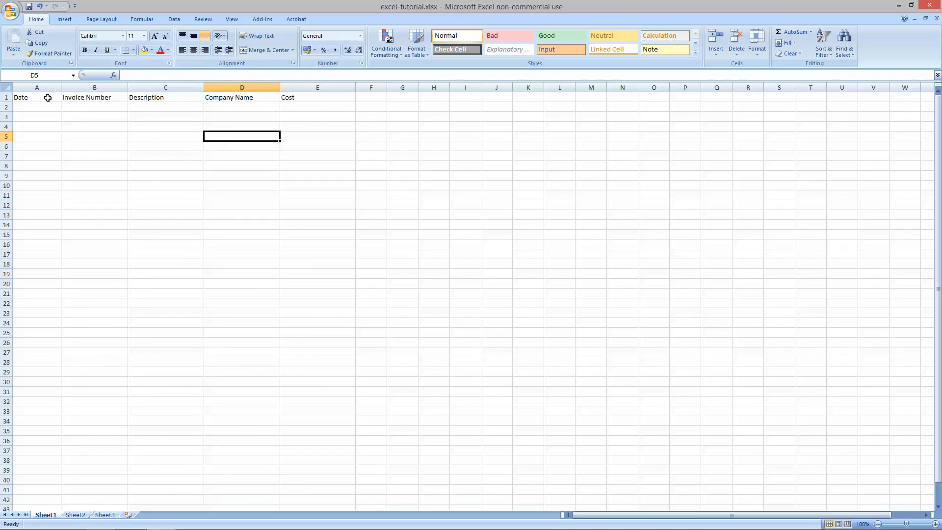
pyautogui.click(32, 106)
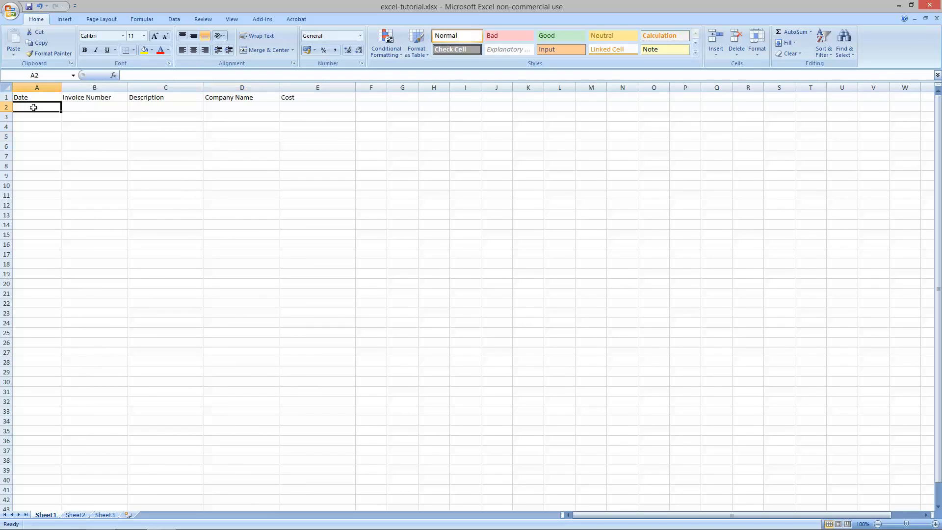
pyautogui.click(80, 109)
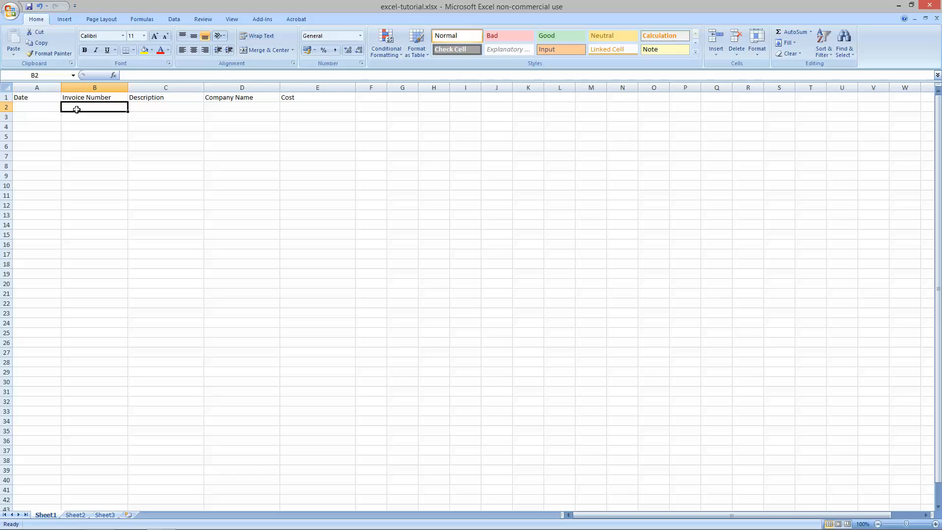
pyautogui.click(170, 110)
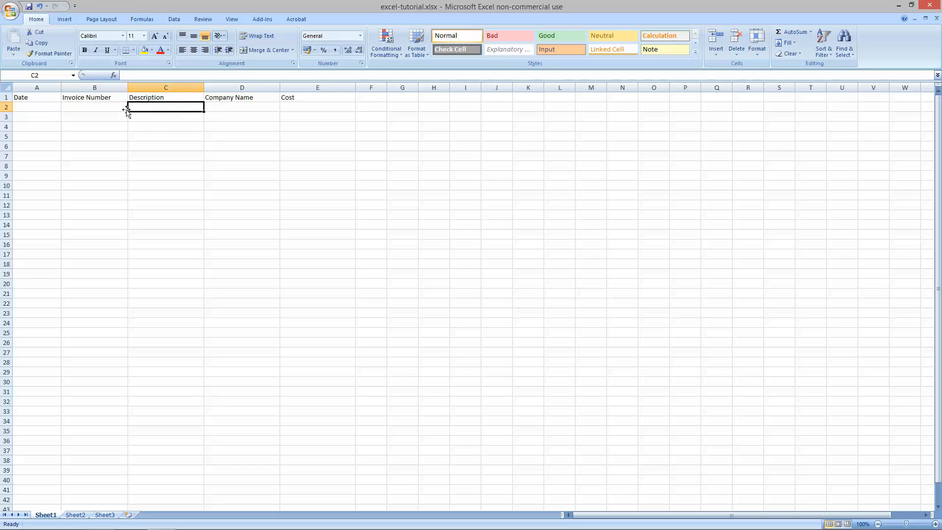
pyautogui.click(229, 109)
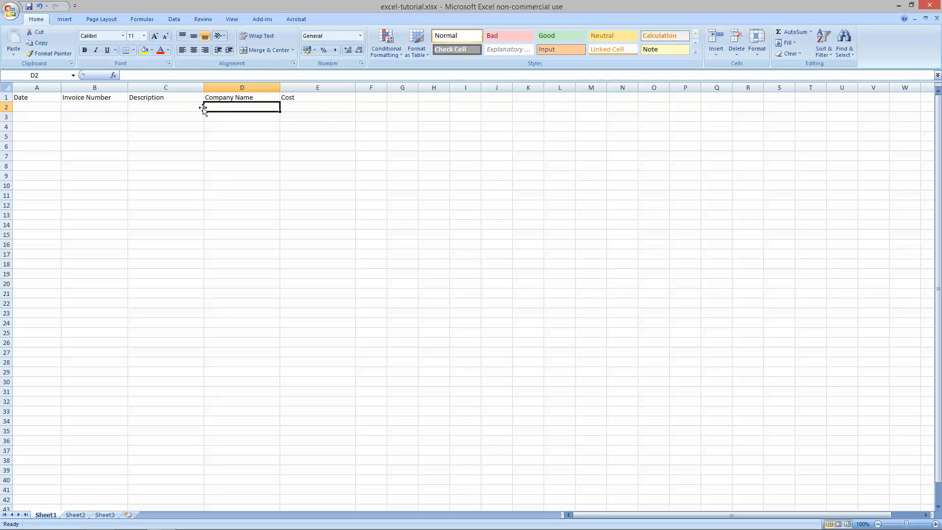
pyautogui.click(302, 109)
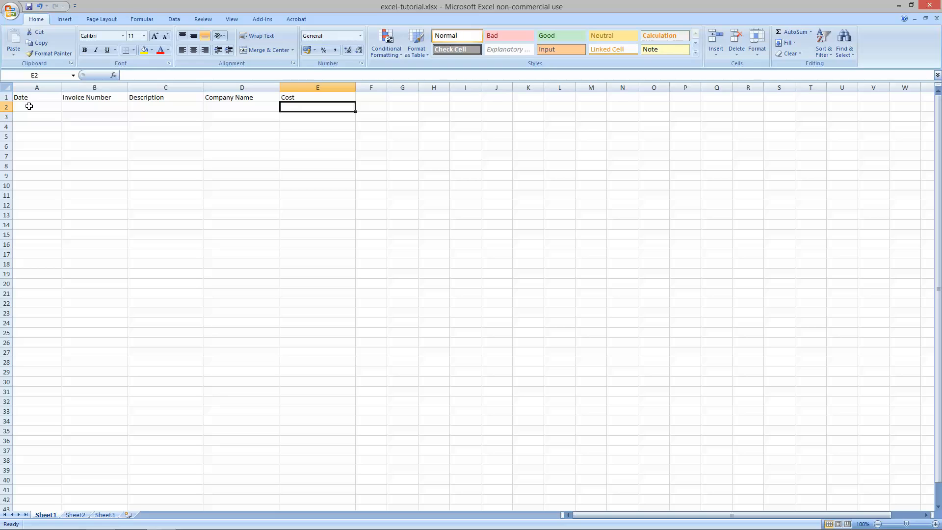
# Select the header range A1:E1 and the empty data area beneath it, and finish on cell C6.
pyautogui.moveTo(16, 97); pyautogui.dragTo(289, 97)
pyautogui.moveTo(31, 111); pyautogui.dragTo(321, 378)
pyautogui.click(161, 147)
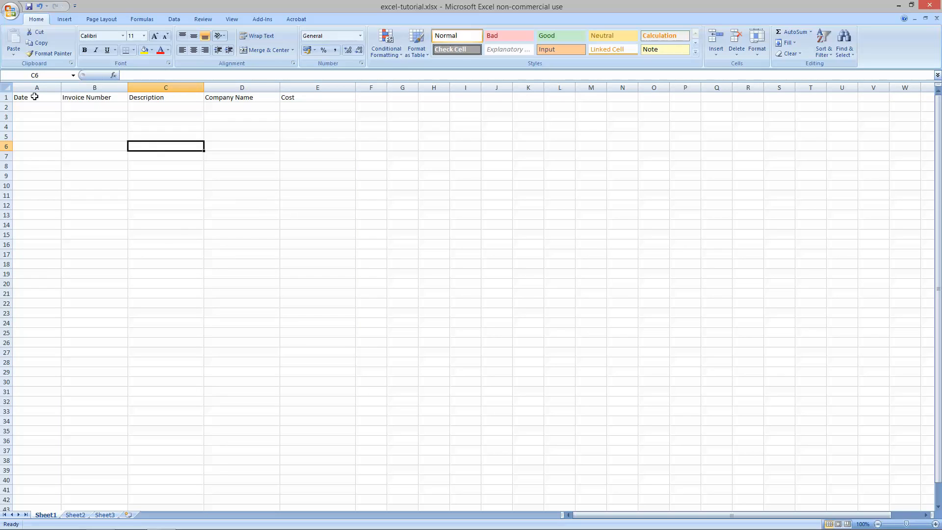
# Make the whole header row 1 bold and select the empty data area A2:E17 beneath it.
pyautogui.click(6, 97)
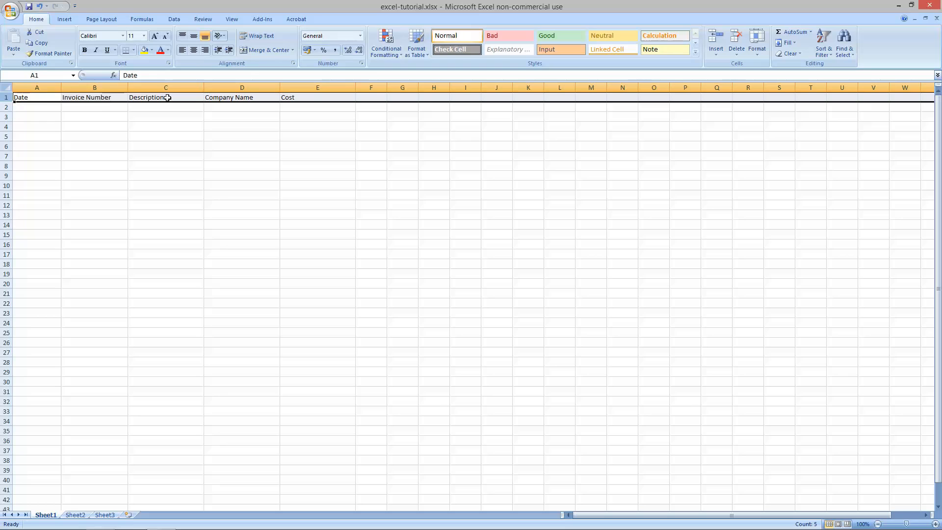
pyautogui.click(85, 51)
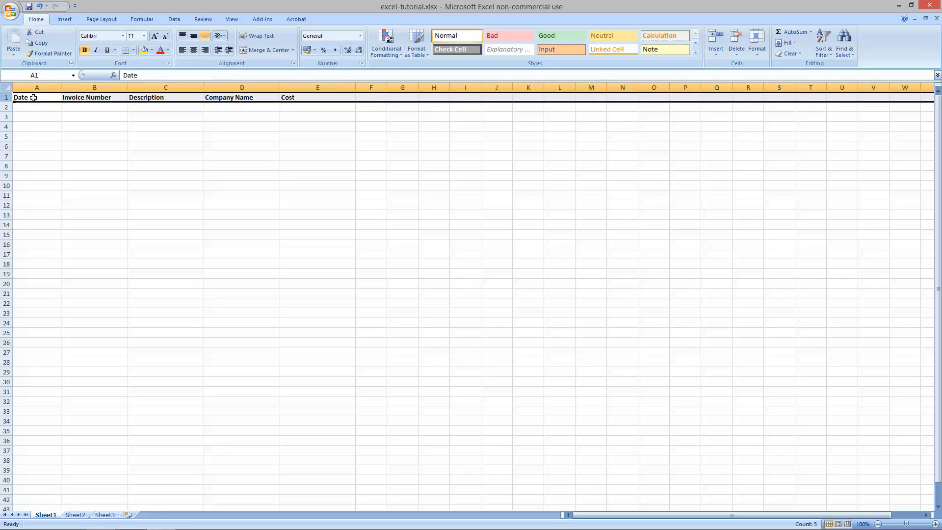
pyautogui.click(42, 110)
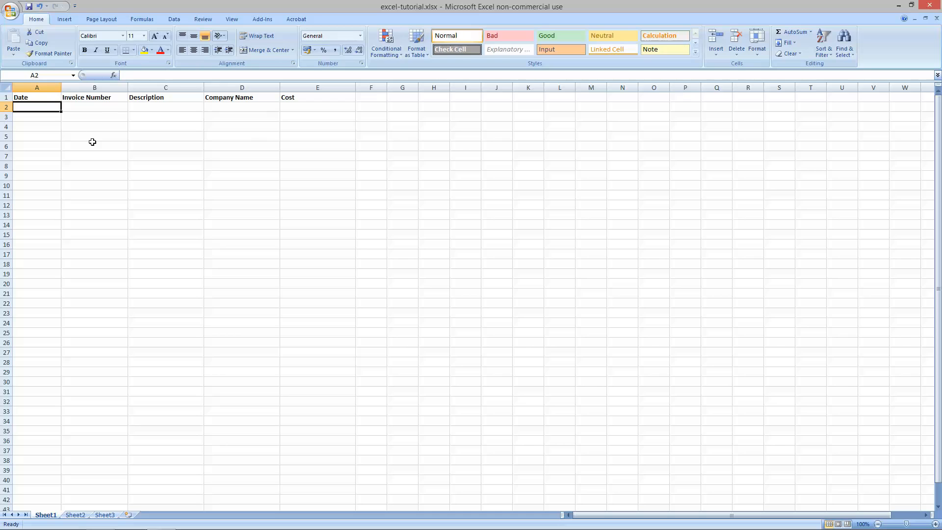
pyautogui.moveTo(43, 108); pyautogui.dragTo(285, 257)
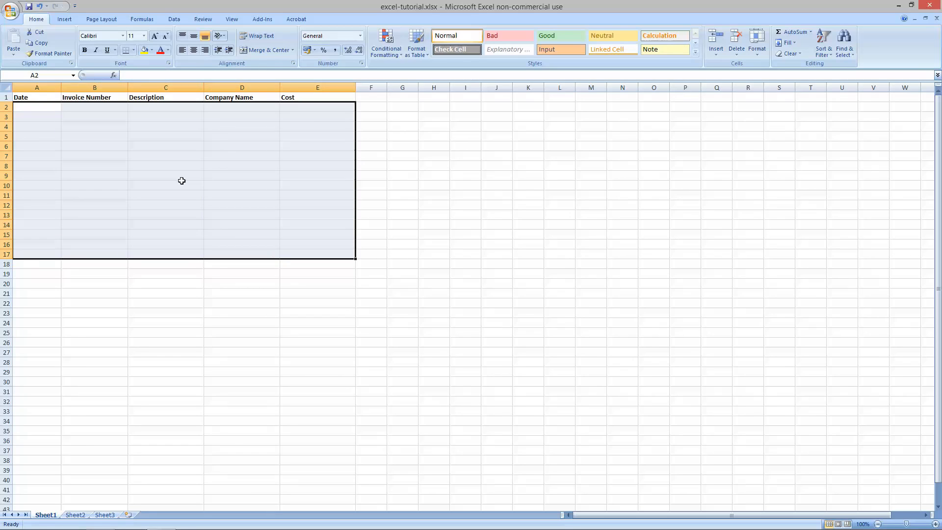
pyautogui.click(175, 176)
# Narrow the Date column slightly and save the workbook.
pyautogui.click(38, 106)
pyautogui.moveTo(61, 87); pyautogui.dragTo(59, 87)
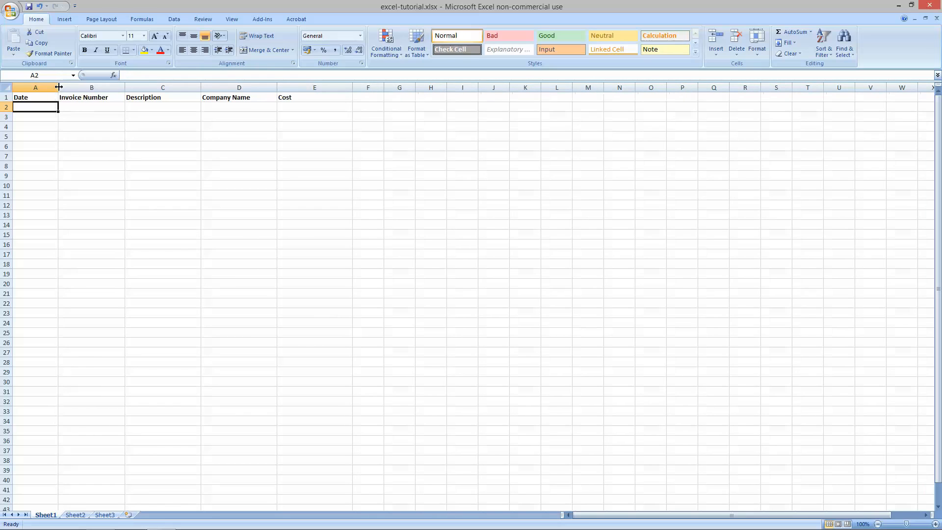
pyautogui.click(29, 6)
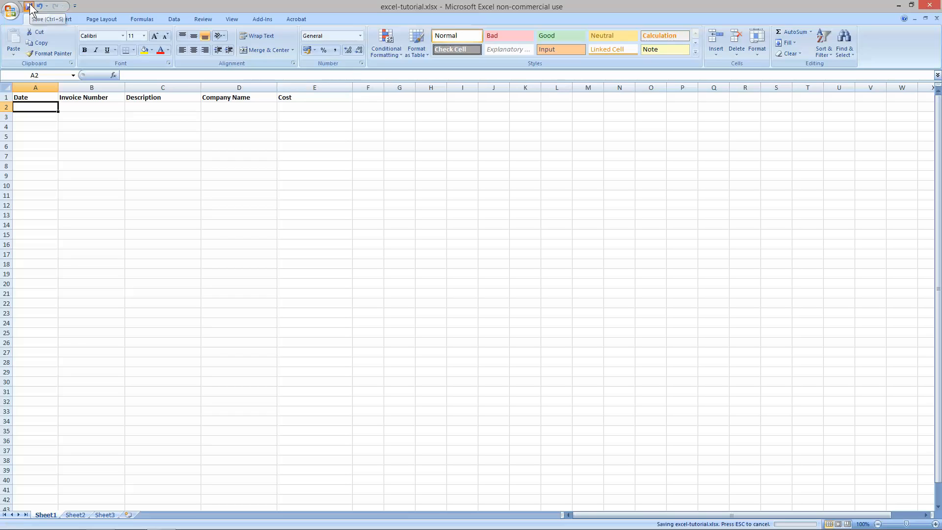
# Look over the file commands, including Save and Save As, without running any of them.
pyautogui.click(11, 13)
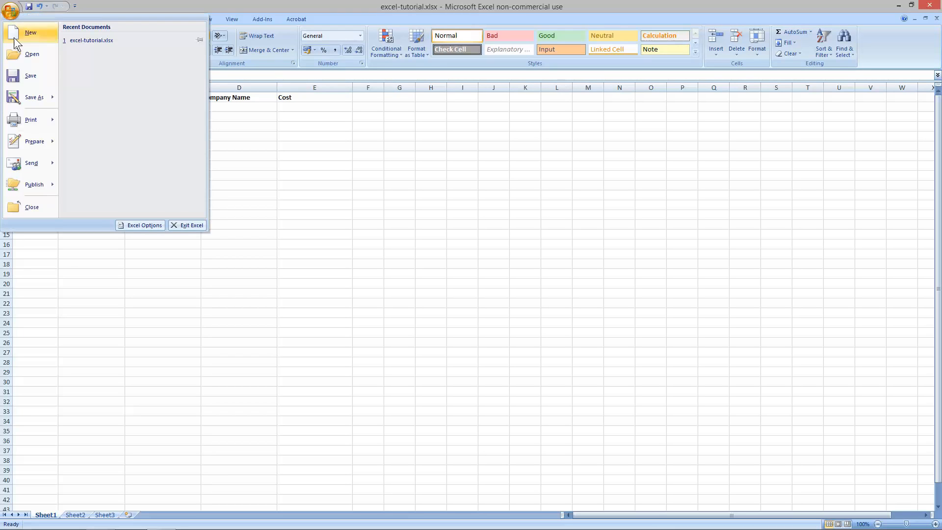
pyautogui.click(301, 130)
pyautogui.click(11, 13)
pyautogui.moveTo(34, 96)
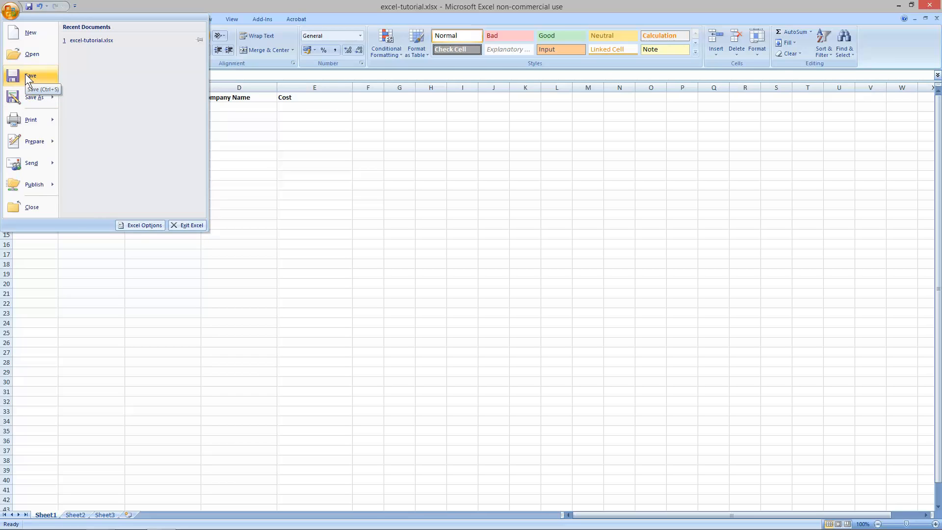
pyautogui.click(336, 130)
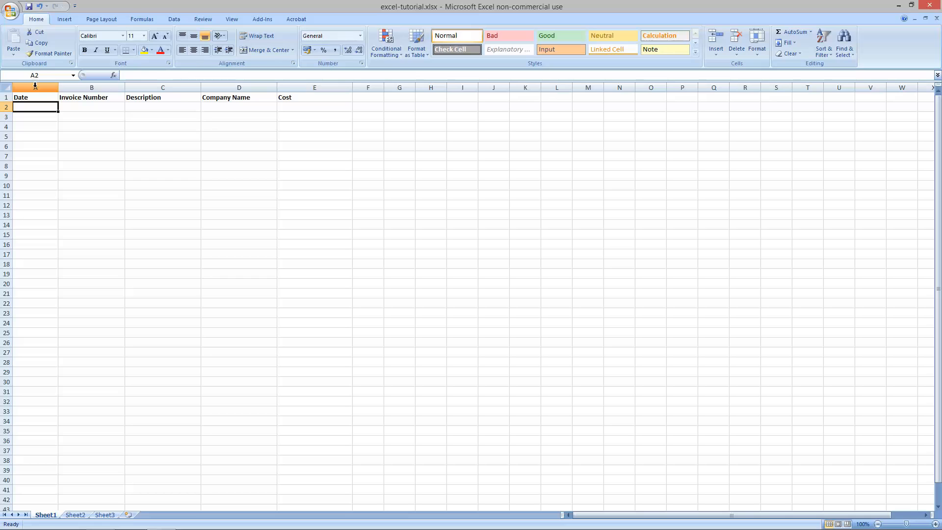
# Select the header range A1:E1, and step through the individual header cells from Date to Cost and back.
pyautogui.click(71, 129)
pyautogui.moveTo(44, 97); pyautogui.dragTo(289, 97)
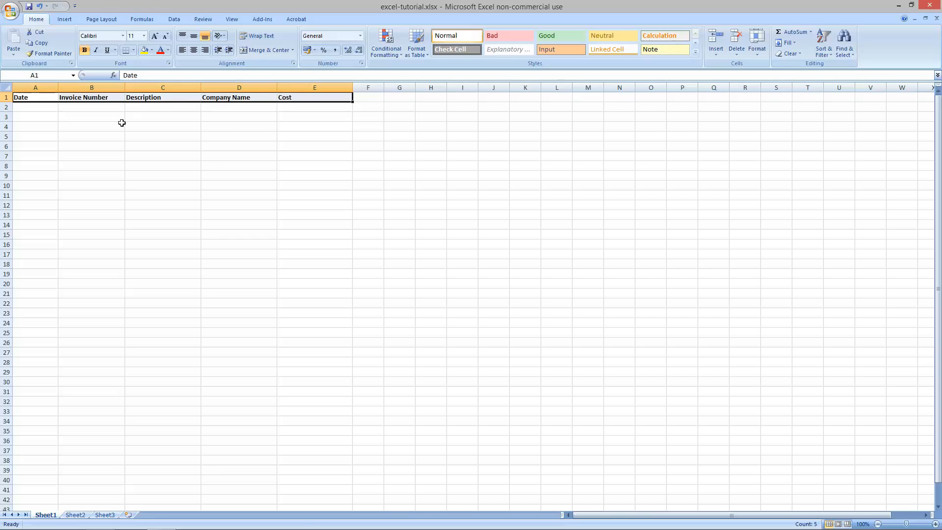
pyautogui.click(121, 126)
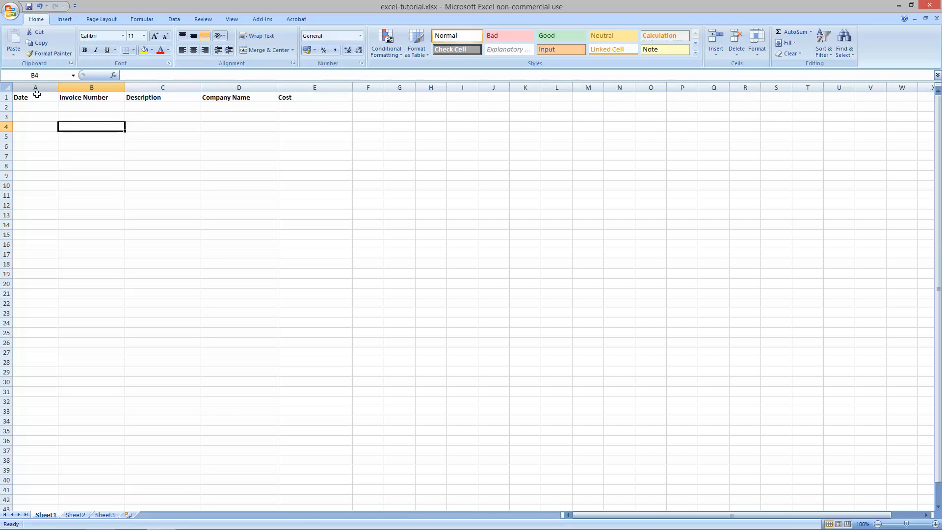
pyautogui.click(34, 97)
pyautogui.click(83, 98)
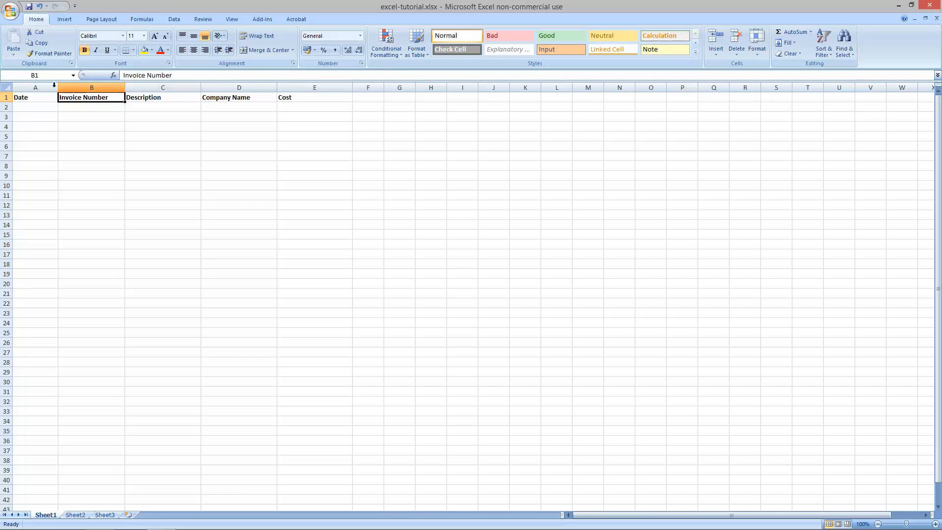
pyautogui.click(40, 99)
pyautogui.click(85, 100)
pyautogui.click(171, 98)
pyautogui.click(225, 101)
pyautogui.click(297, 99)
pyautogui.click(211, 98)
pyautogui.click(136, 98)
# Select columns C, B and A in turn, and go through the header cells A1 to E1 one by one.
pyautogui.click(138, 87)
pyautogui.click(91, 87)
pyautogui.click(32, 87)
pyautogui.click(28, 98)
pyautogui.click(92, 98)
pyautogui.click(147, 99)
pyautogui.click(240, 99)
pyautogui.click(295, 99)
# Select the entire row 1 and go through its header cells individually, finishing on the Cost header in E1.
pyautogui.click(6, 97)
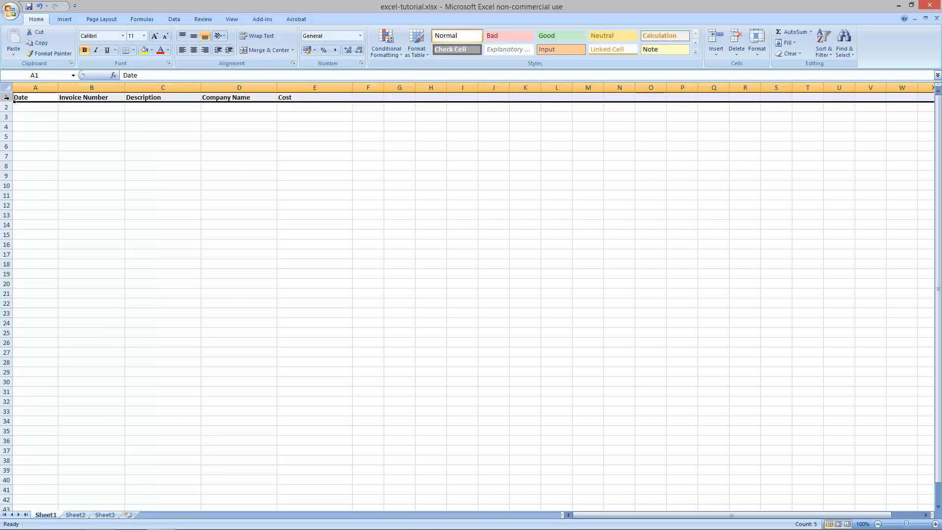
pyautogui.click(77, 98)
pyautogui.click(35, 99)
pyautogui.click(154, 100)
pyautogui.click(228, 100)
pyautogui.click(287, 98)
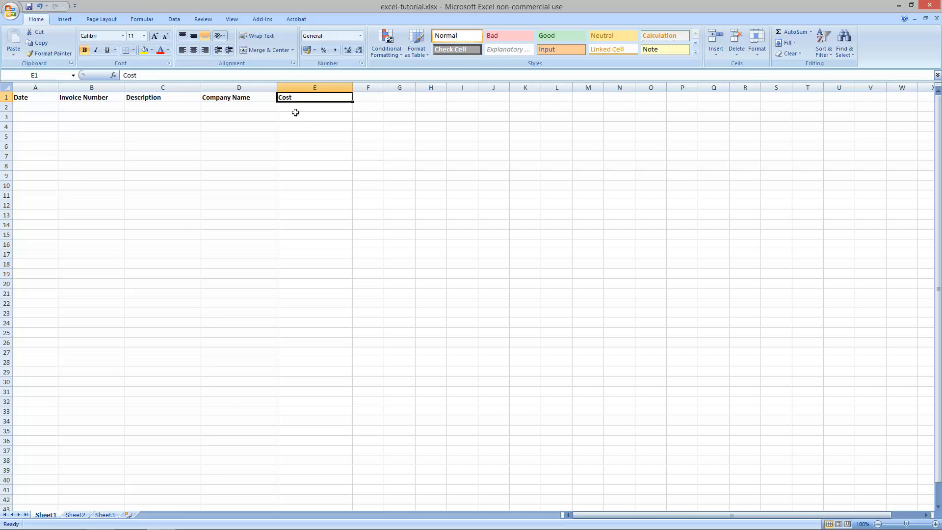
pyautogui.click(374, 100)
pyautogui.click(309, 98)
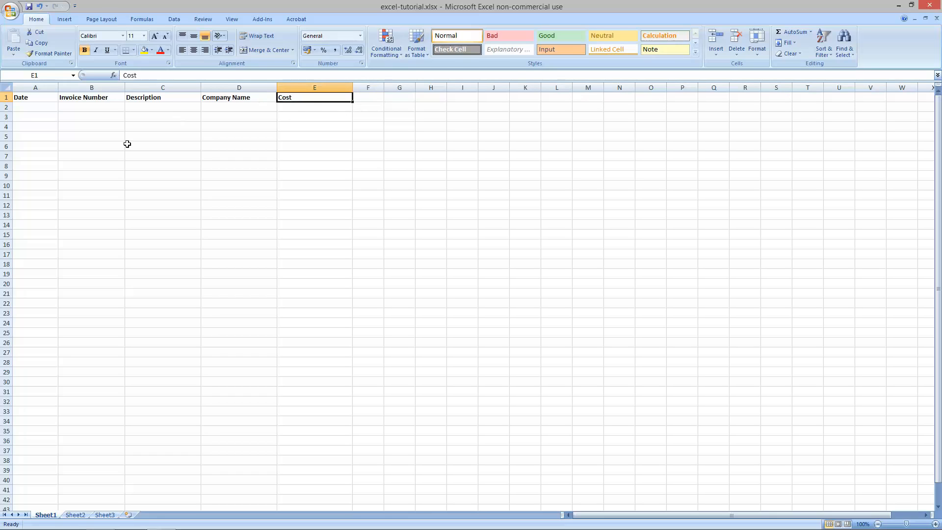
# Select the whole Date column and choose the Date category for its cell format.
pyautogui.click(38, 99)
pyautogui.click(43, 88)
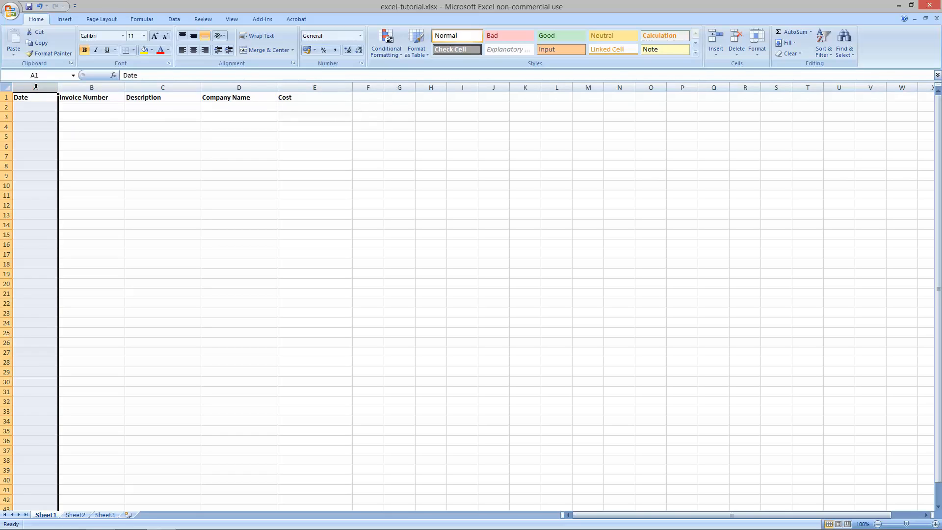
pyautogui.scroll(-20, 49, 275)
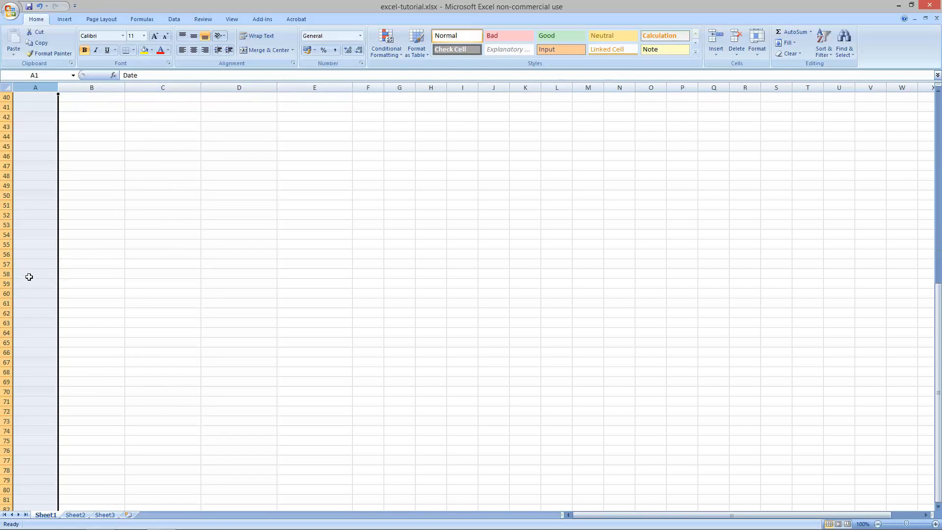
pyautogui.scroll(20, 29, 275)
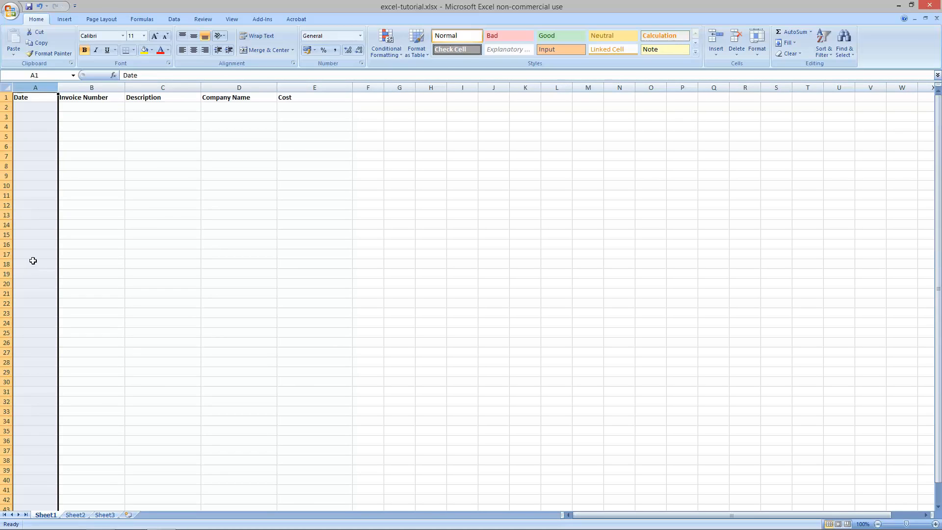
pyautogui.rightClick(34, 89)
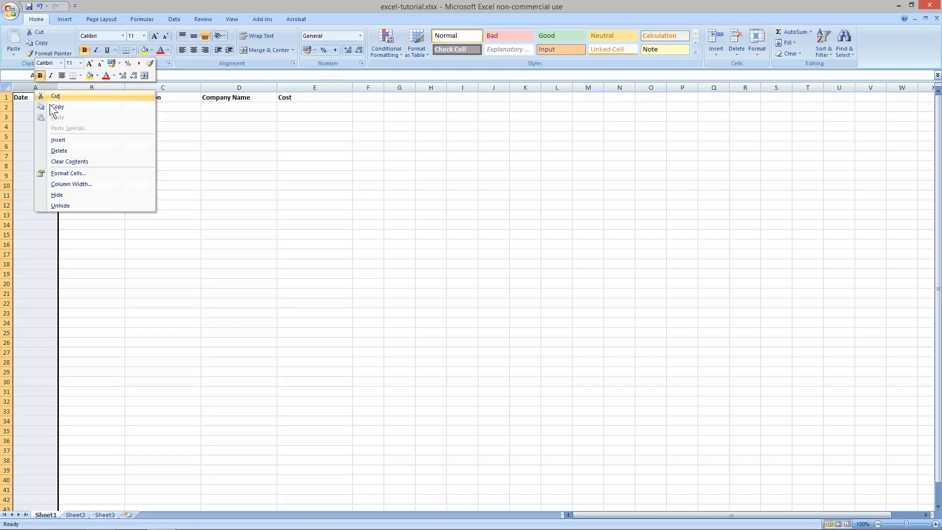
pyautogui.click(75, 171)
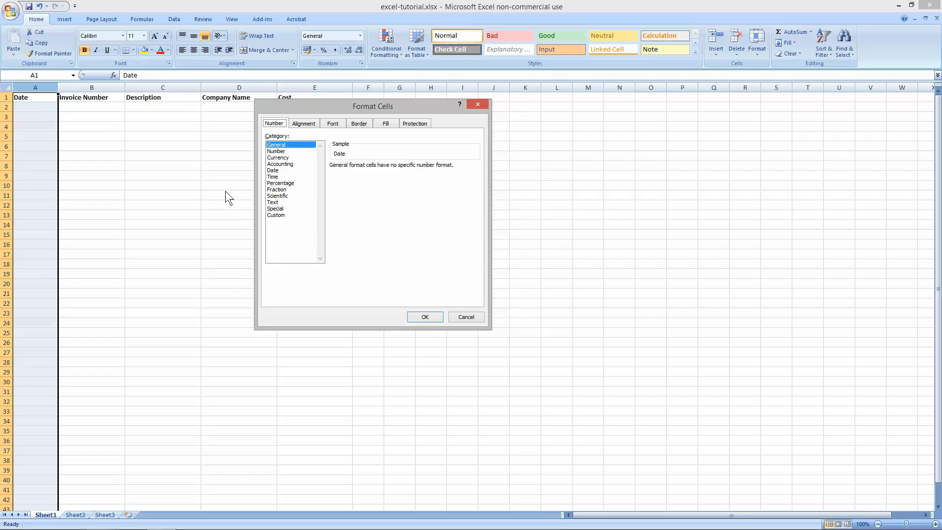
pyautogui.click(273, 171)
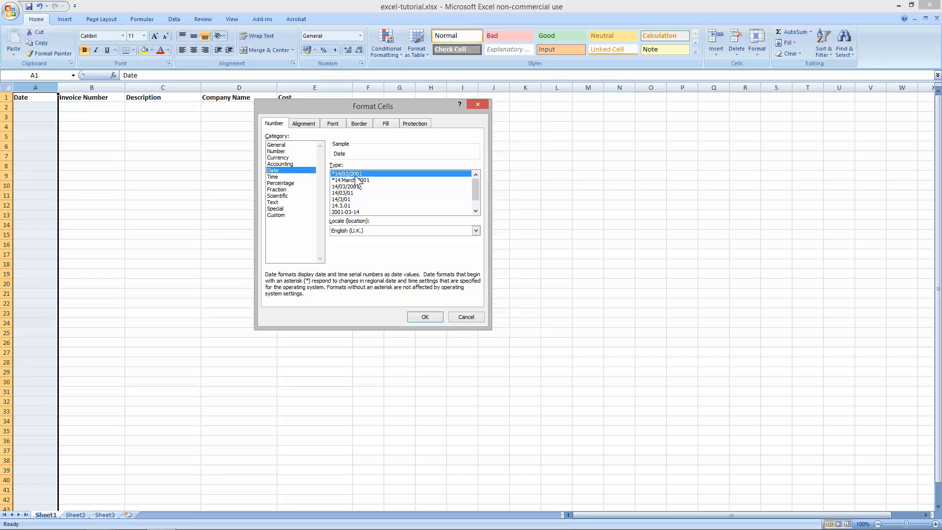
# Switch the date format's locale to English (U.S.) to view its date types.
pyautogui.click(369, 232)
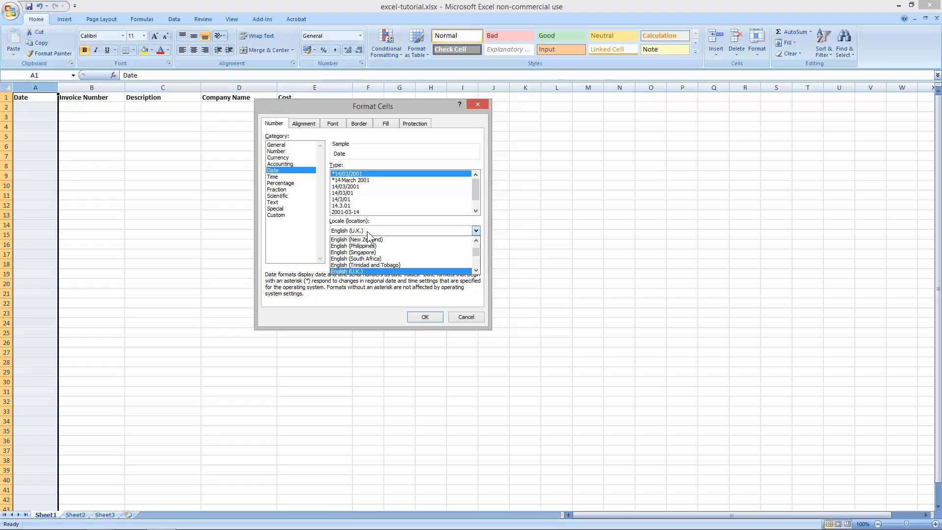
pyautogui.scroll(-2, 366, 259)
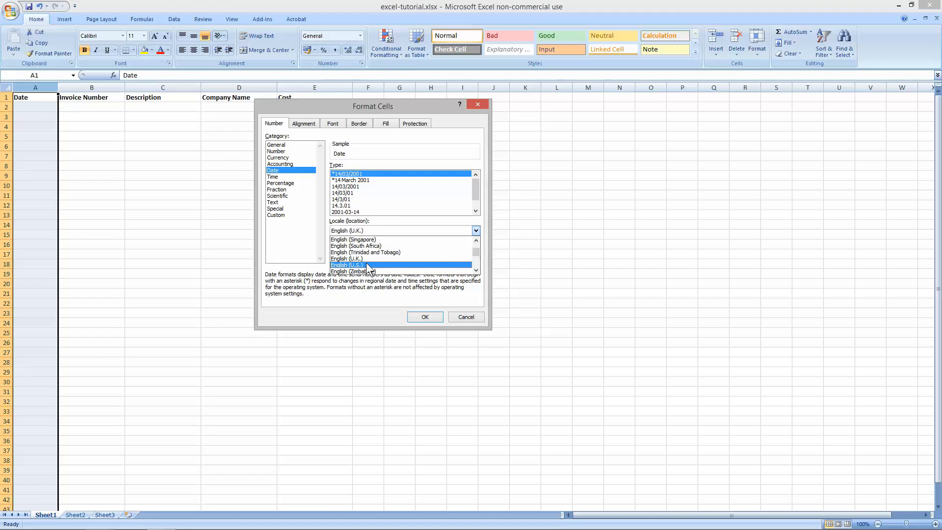
pyautogui.click(368, 265)
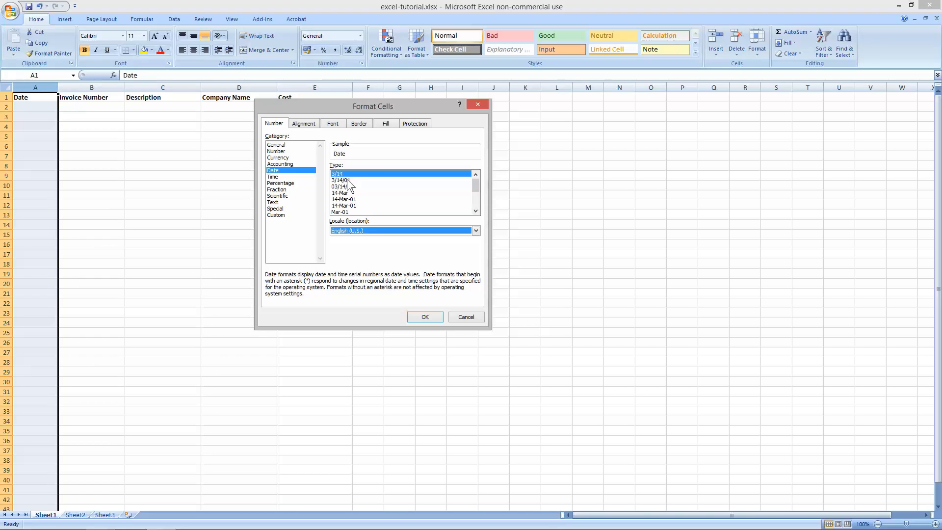
# Set the locale to English (U.K.) and apply the *14/03/2001 date format to the Date column.
pyautogui.click(357, 231)
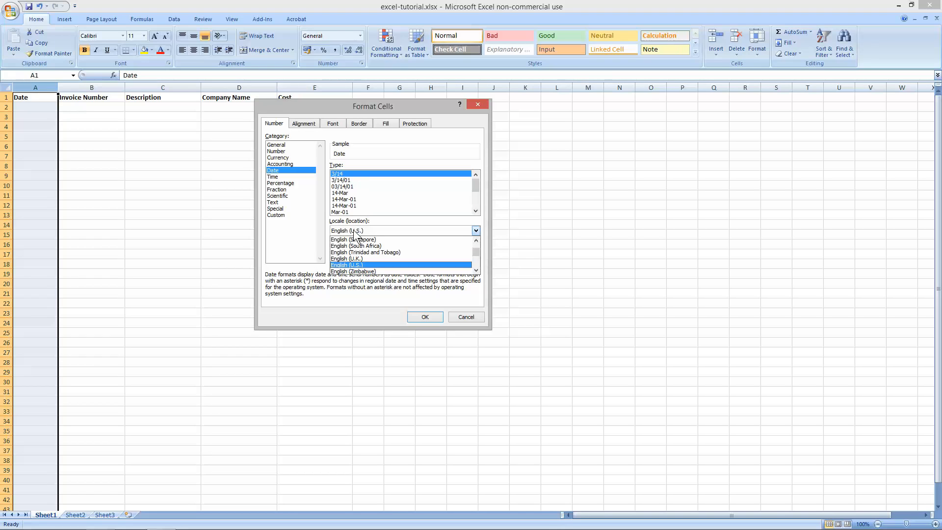
pyautogui.click(358, 259)
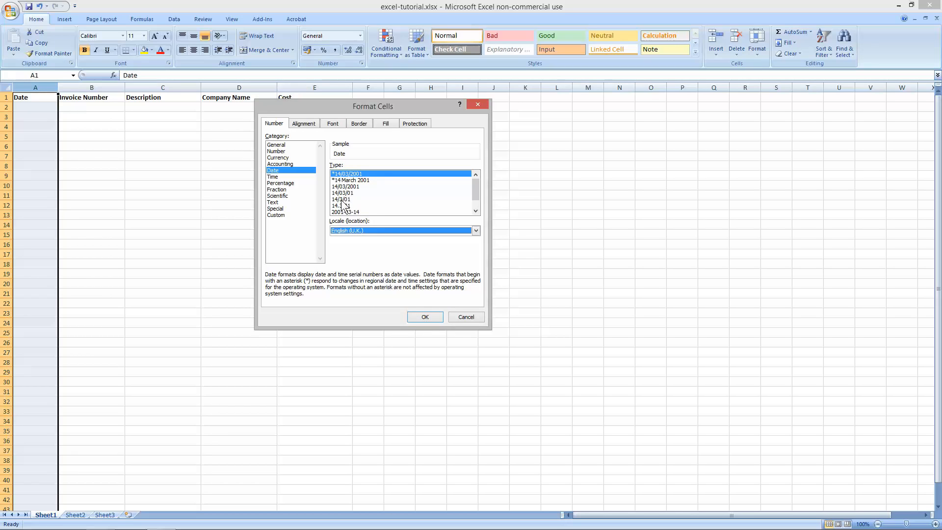
pyautogui.click(425, 317)
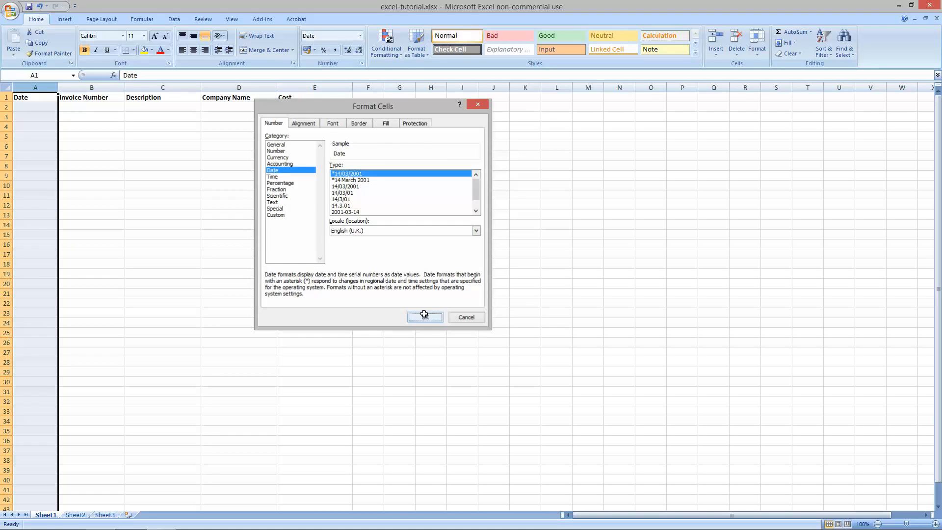
pyautogui.click(102, 158)
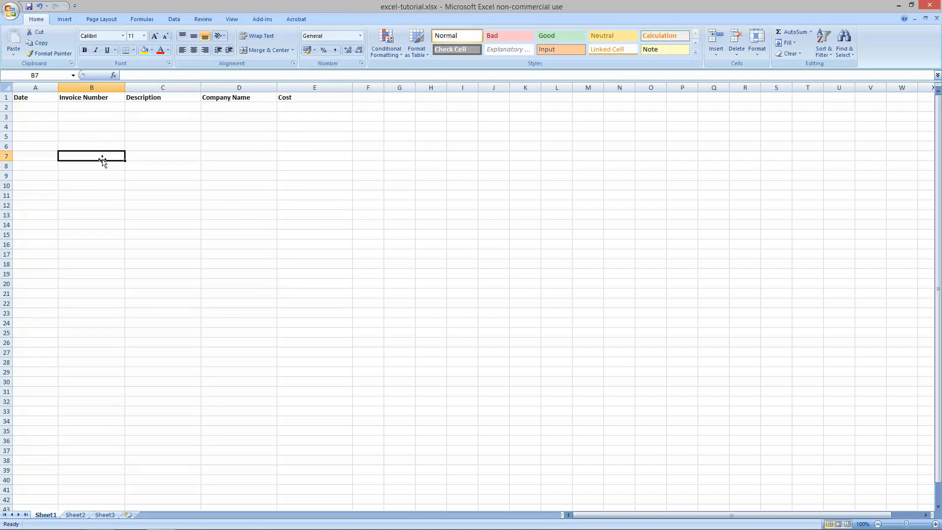
# Enter the date 12/06/2013 in cell A2 beneath the Date header.
pyautogui.click(35, 107)
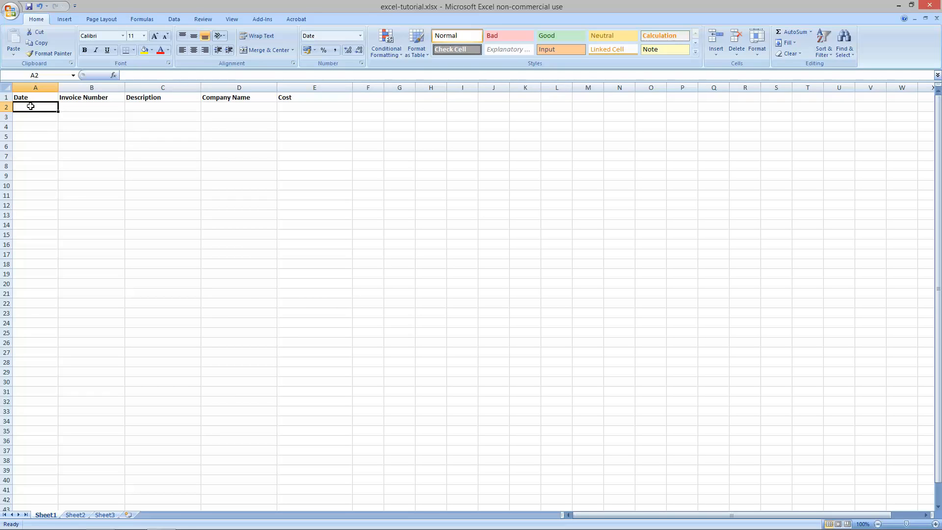
pyautogui.write('12/0')
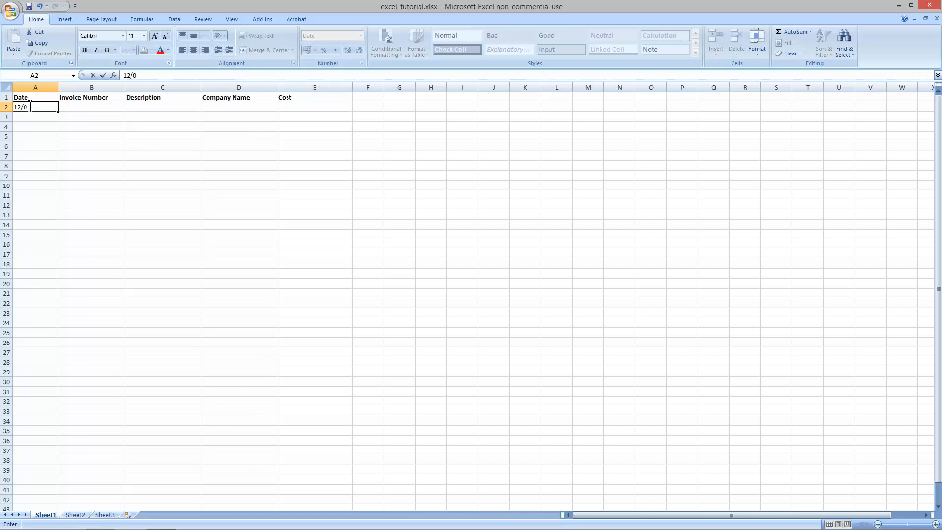
pyautogui.write('6/2013')
pyautogui.click(51, 126)
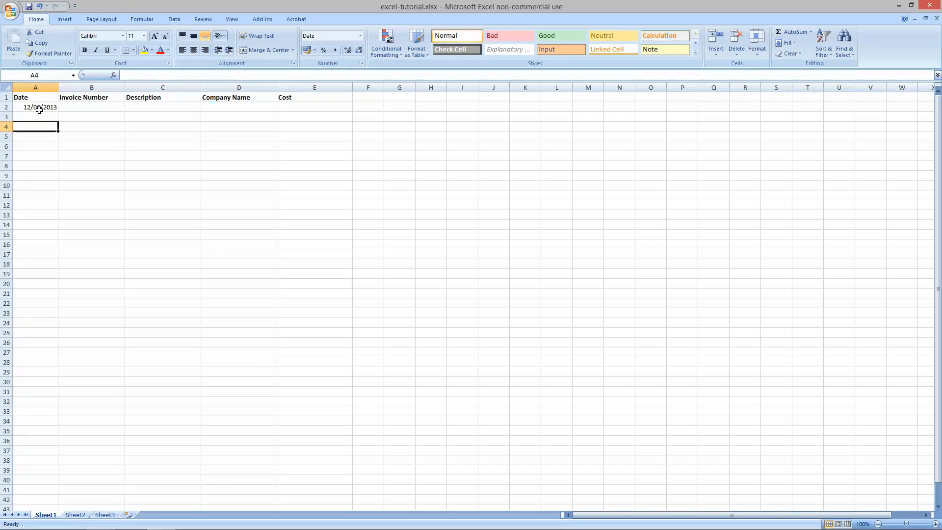
# Widen the Date column slightly to give the date in A2 more room.
pyautogui.click(43, 108)
pyautogui.moveTo(59, 87); pyautogui.dragTo(66, 87)
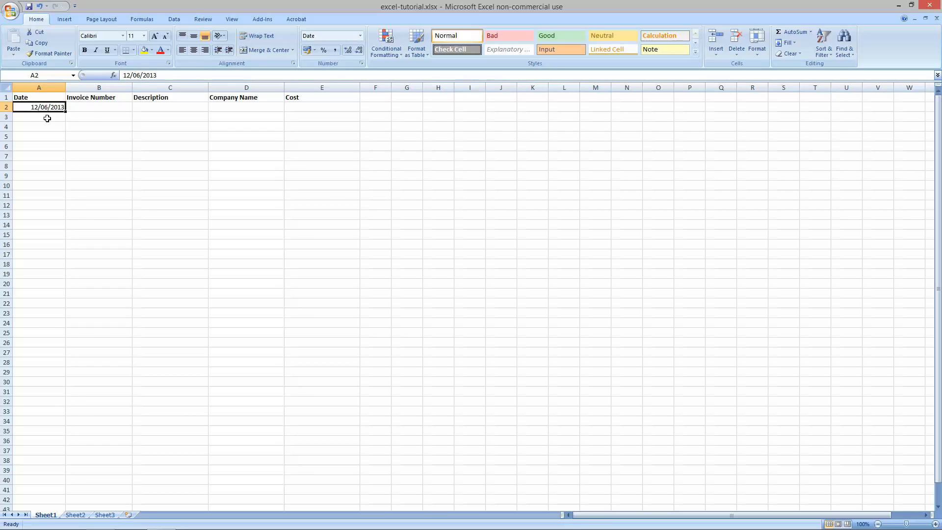
pyautogui.click(47, 119)
# Edit the day of the date in cell A2 so that it reads 13/06/2013.
pyautogui.click(50, 108)
pyautogui.doubleClick(41, 107)
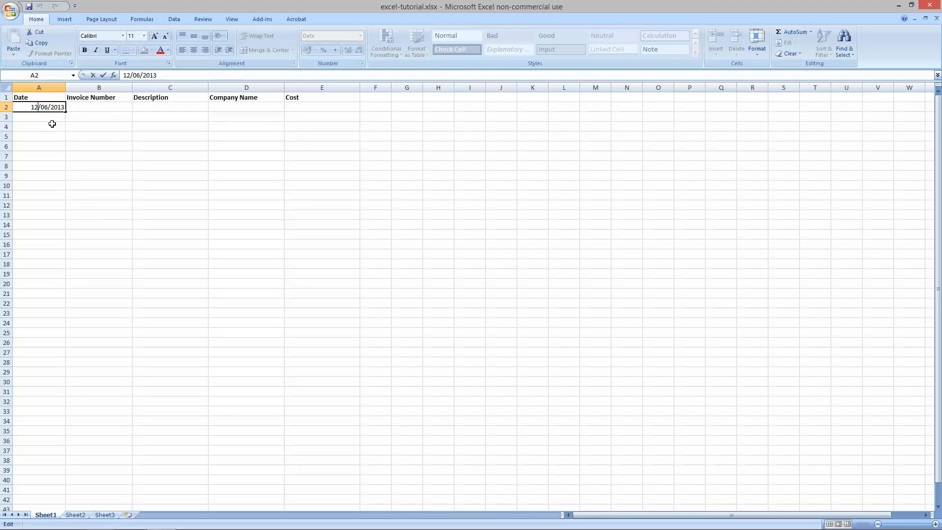
pyautogui.press('BackSpace')
pyautogui.write('3')
pyautogui.click(47, 118)
# Edit the day of the date in cell A2 so that it reads 14/06/2013.
pyautogui.click(43, 107)
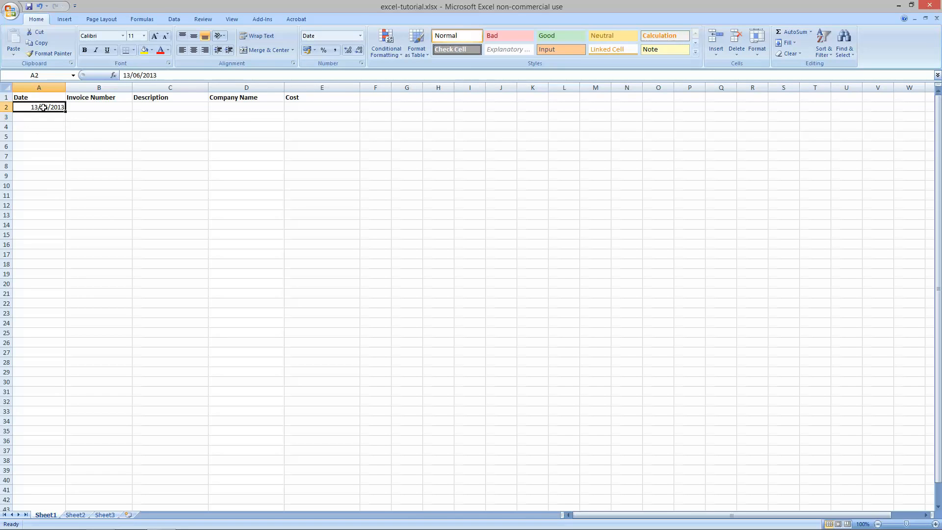
pyautogui.click(130, 75)
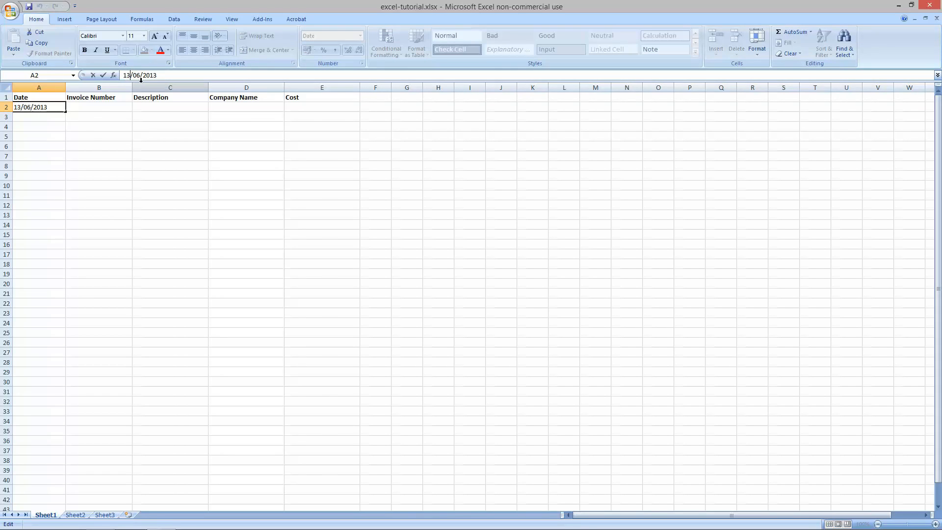
pyautogui.click(47, 126)
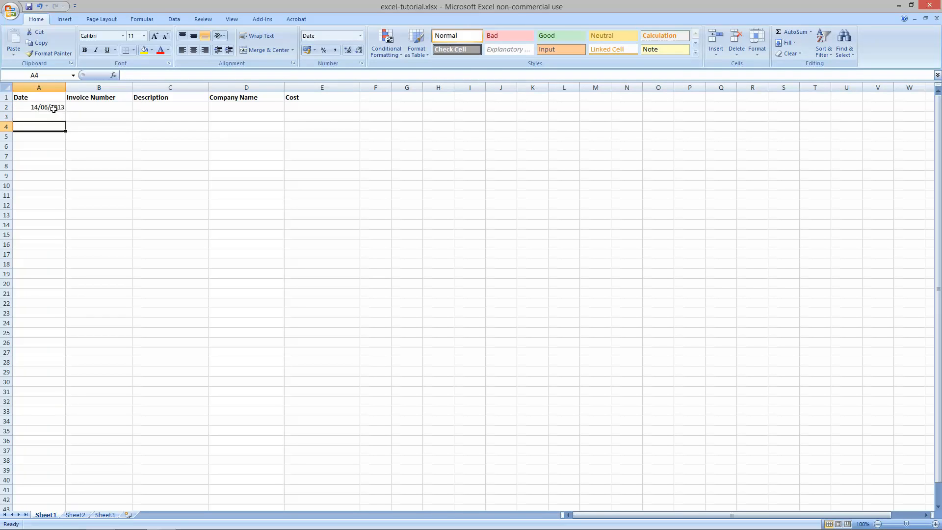
# Fill the date in A2 down the Date column to row 30 as a series of consecutive days.
pyautogui.click(51, 108)
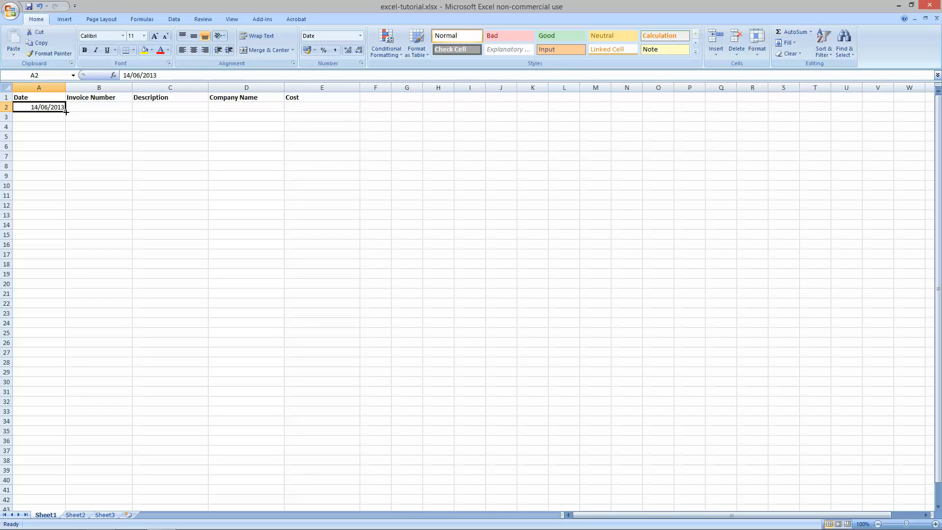
pyautogui.keyDown('ctrl'); pyautogui.scroll(10, 76, 193); pyautogui.keyUp('ctrl')
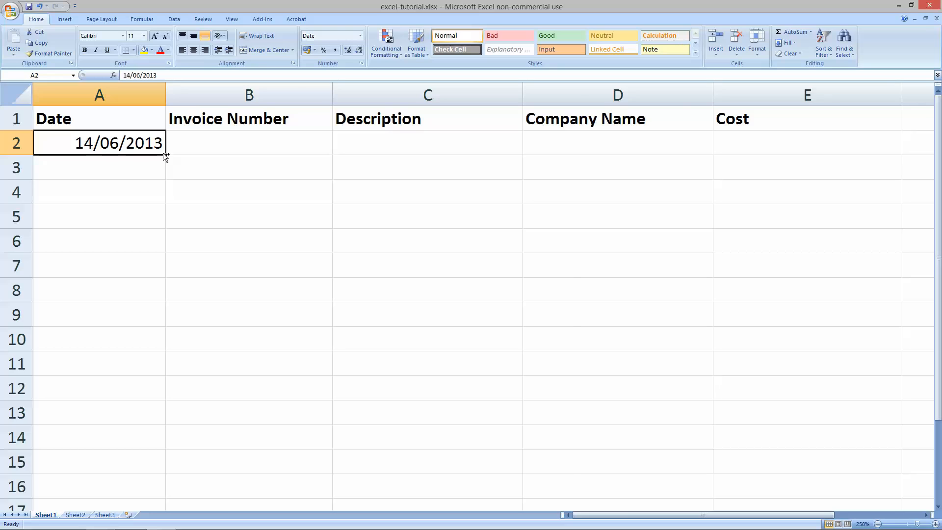
pyautogui.hscroll(1, 163, 153)
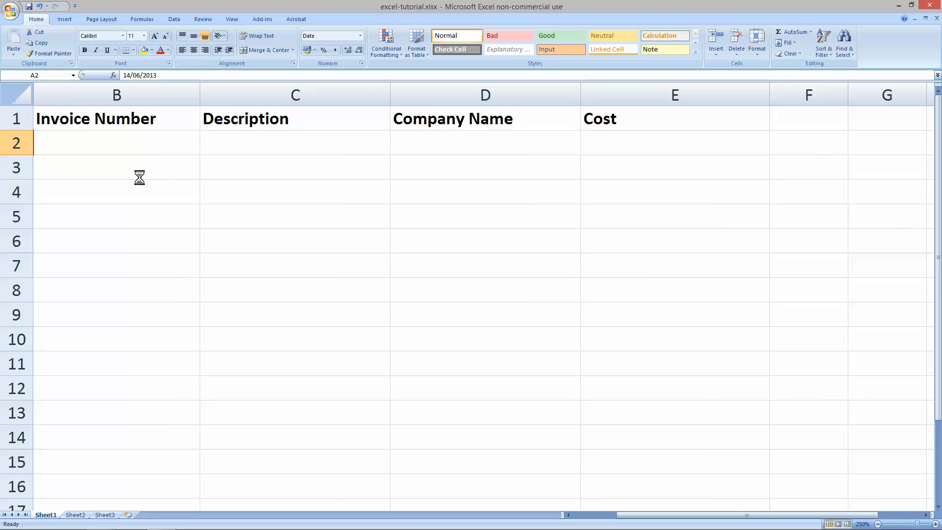
pyautogui.keyDown('ctrl'); pyautogui.scroll(-8, 139, 176); pyautogui.keyUp('ctrl')
pyautogui.keyDown('ctrl'); pyautogui.scroll(3, 129, 173); pyautogui.keyUp('ctrl')
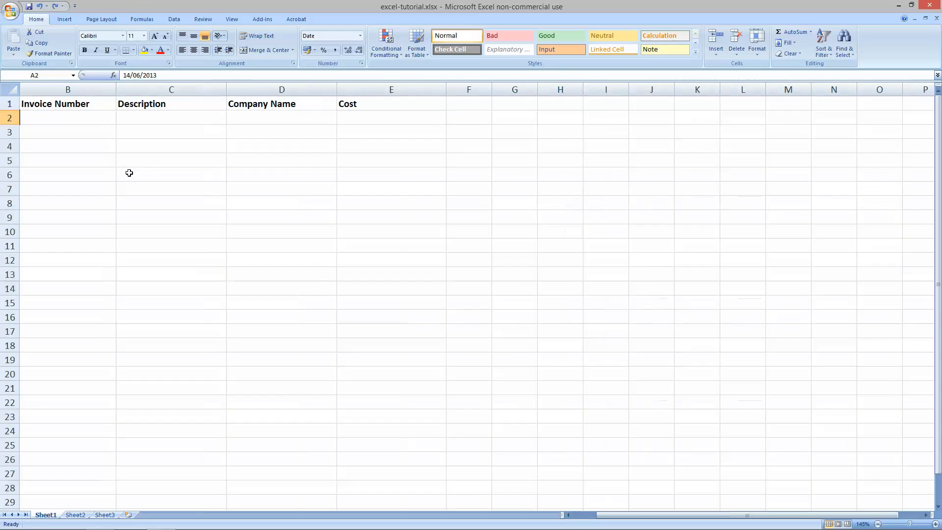
pyautogui.keyDown('ctrl'); pyautogui.scroll(5, 129, 173); pyautogui.keyUp('ctrl')
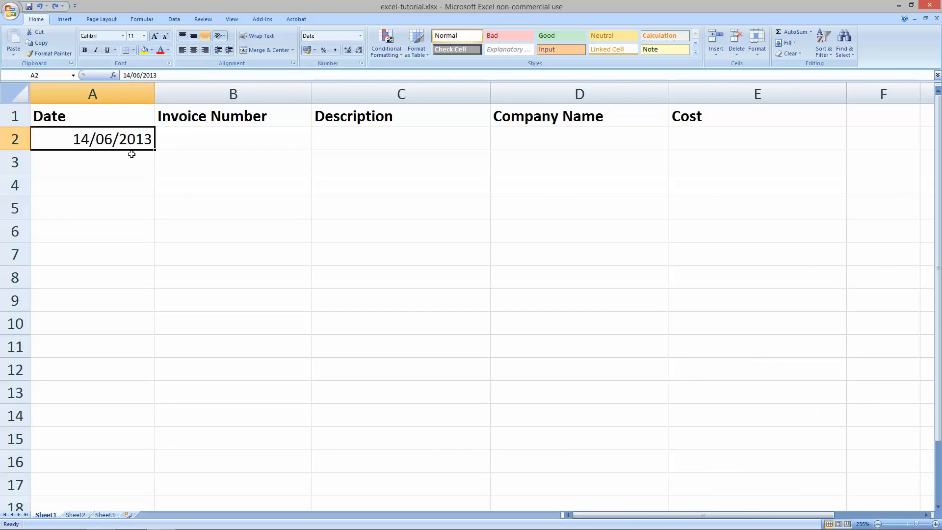
pyautogui.keyDown('ctrl'); pyautogui.scroll(-9, 128, 156); pyautogui.keyUp('ctrl')
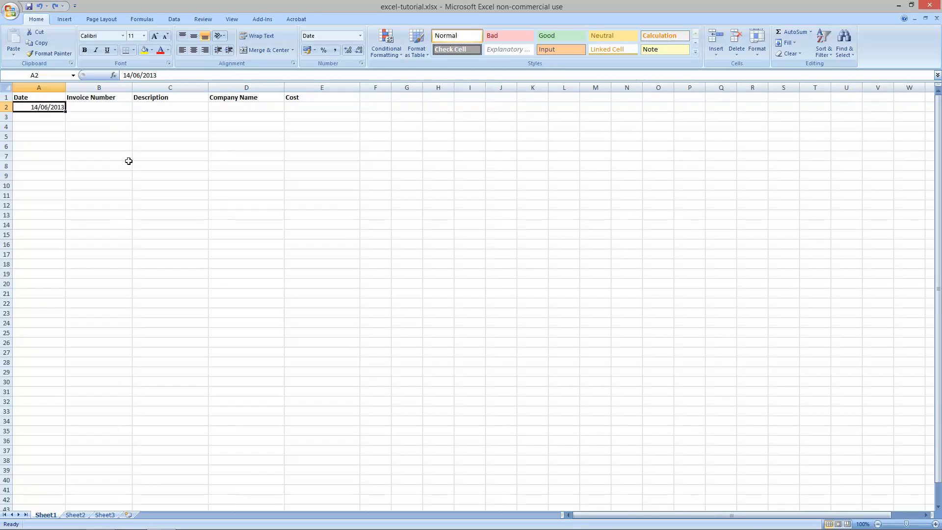
pyautogui.moveTo(65, 111); pyautogui.dragTo(57, 388)
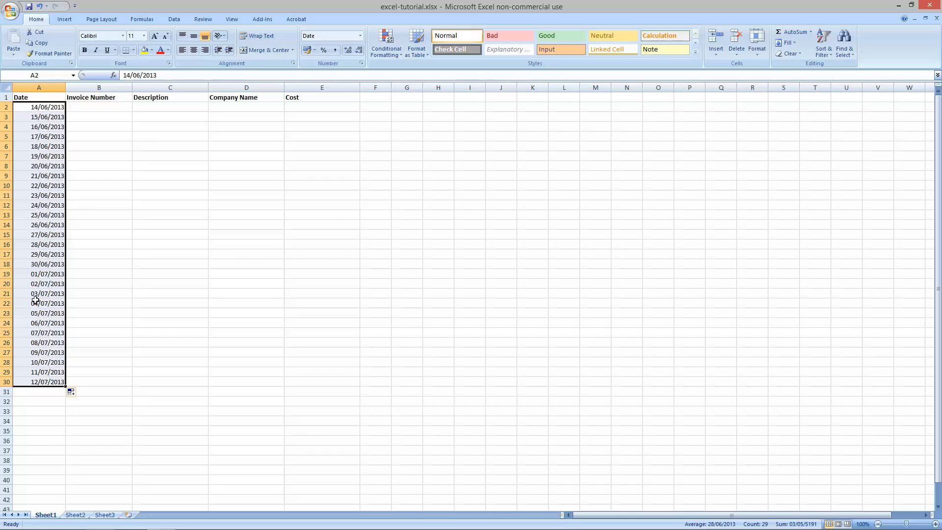
# Switch the fill option for the dates in A2:A30 to Copy Cells, and return it to Fill Series.
pyautogui.click(71, 394)
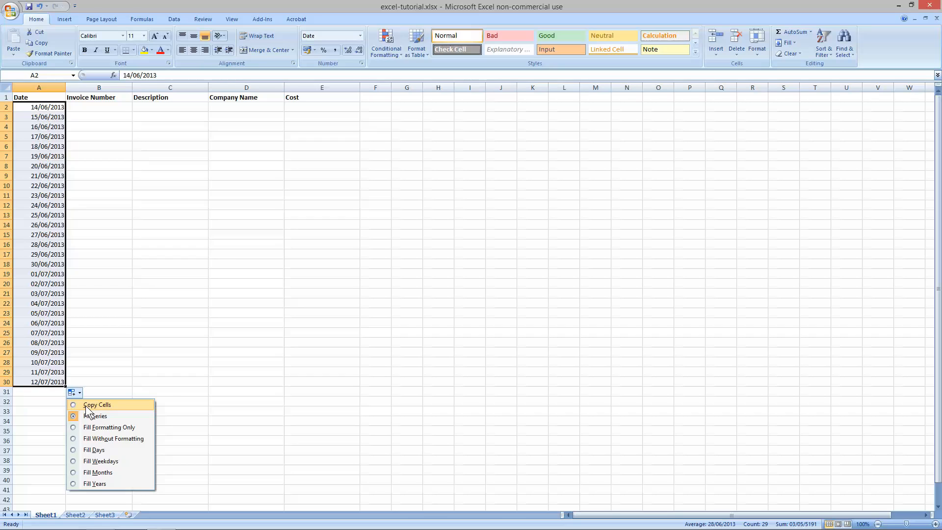
pyautogui.click(86, 405)
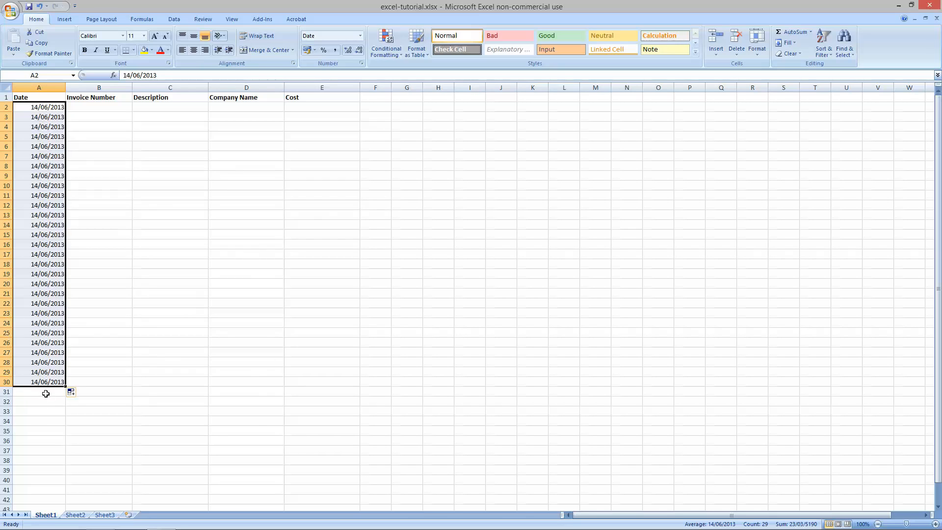
pyautogui.click(72, 394)
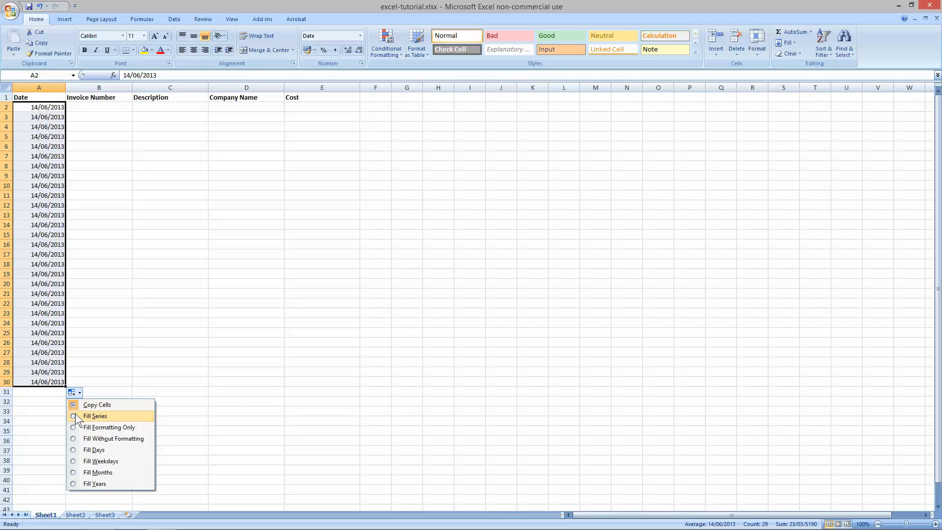
pyautogui.click(76, 416)
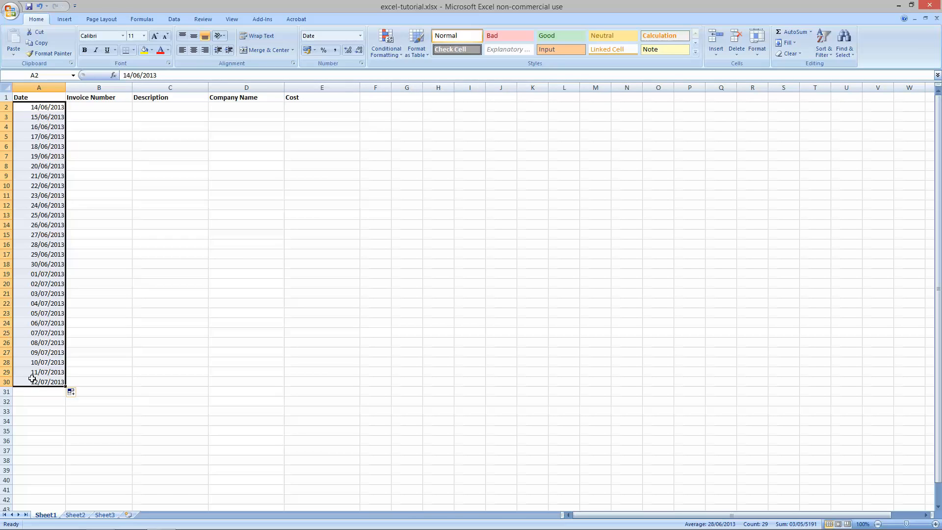
pyautogui.click(128, 206)
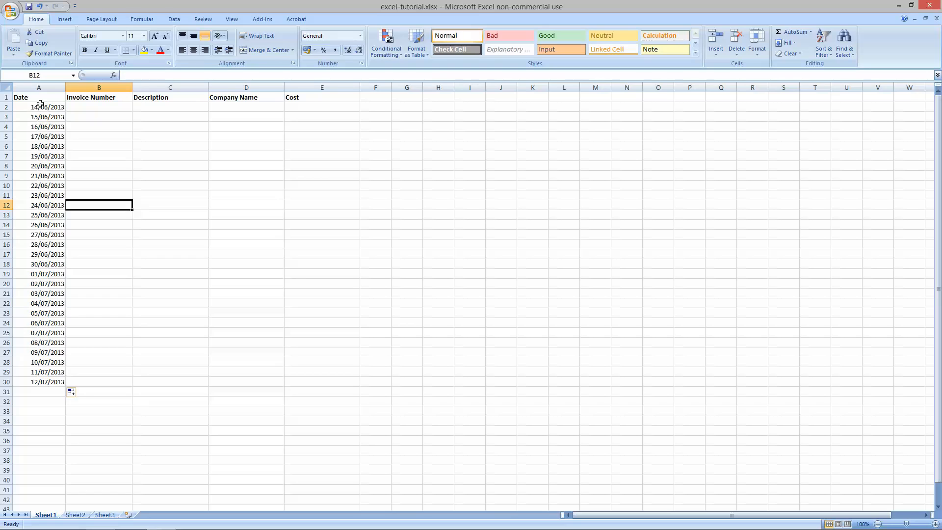
# Apply the *14 March 2001 date format to the whole Date column.
pyautogui.click(45, 88)
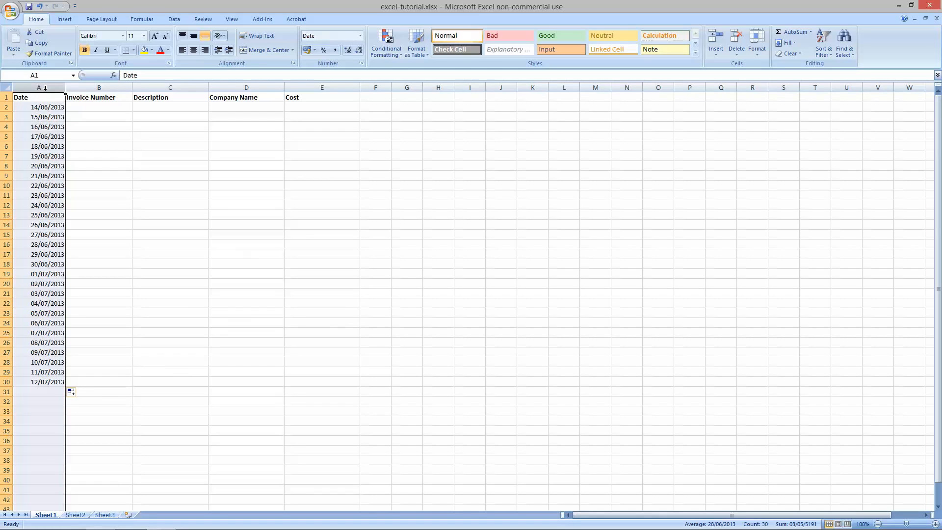
pyautogui.rightClick(45, 115)
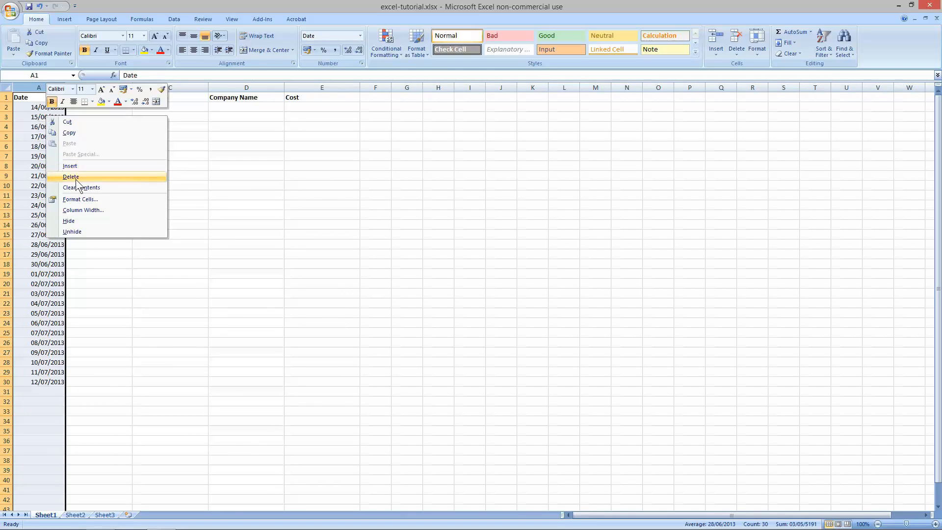
pyautogui.click(81, 198)
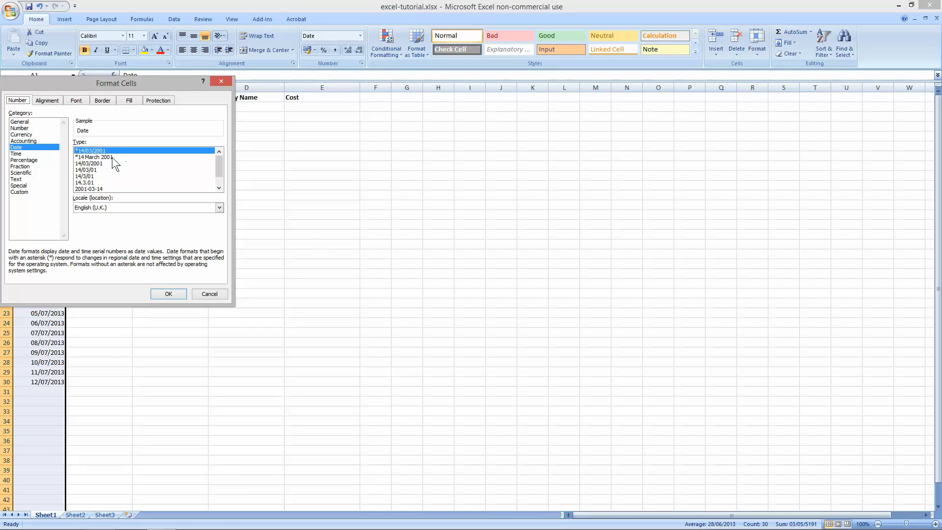
pyautogui.click(95, 157)
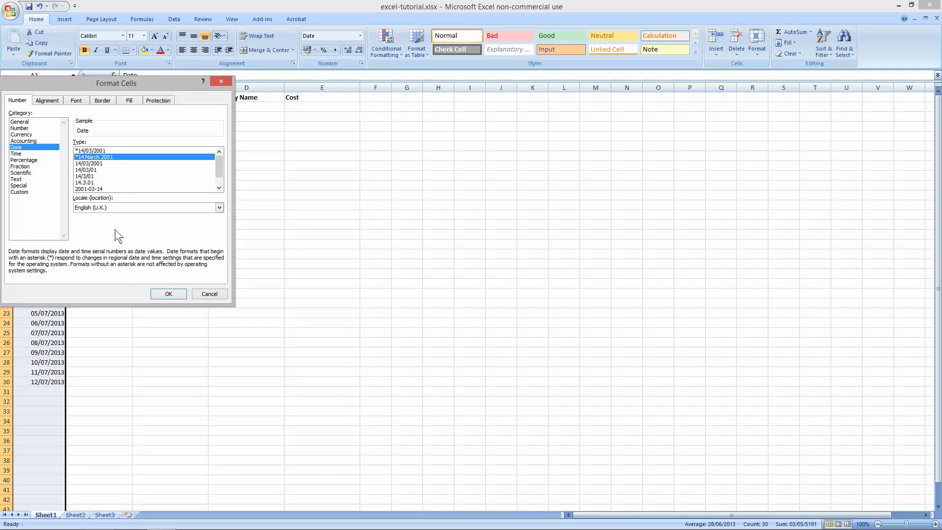
pyautogui.click(170, 293)
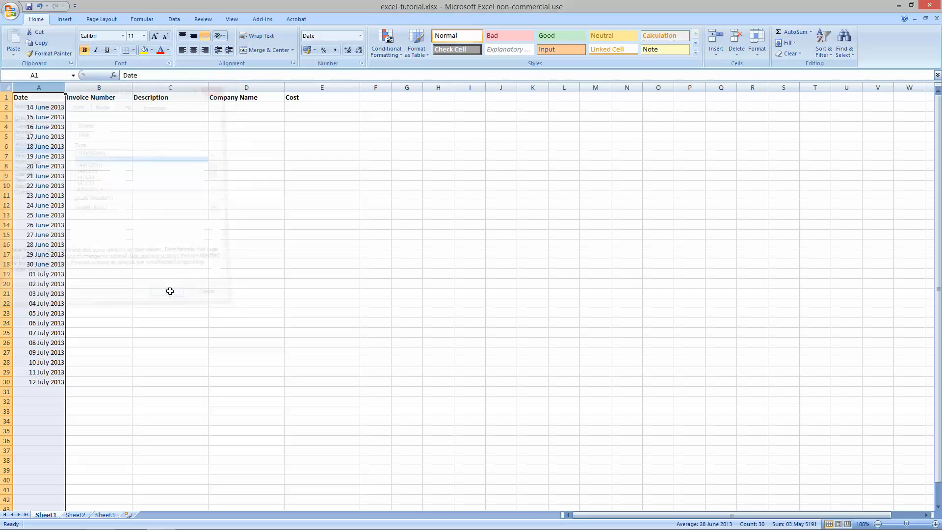
pyautogui.click(127, 293)
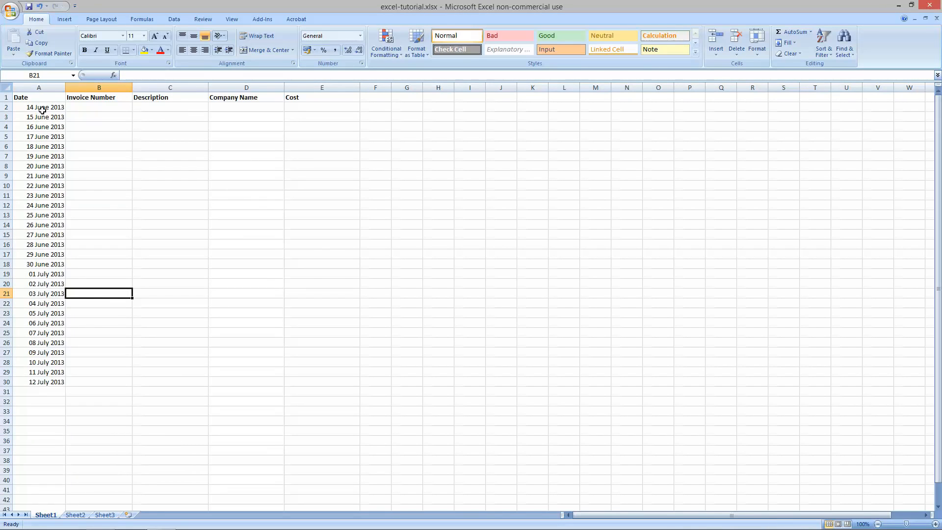
# Inspect several cells down the Date column, comparing each displayed date with its underlying value.
pyautogui.click(42, 127)
pyautogui.click(44, 147)
pyautogui.click(46, 187)
pyautogui.click(50, 215)
pyautogui.click(54, 254)
pyautogui.click(53, 284)
pyautogui.moveTo(54, 302); pyautogui.dragTo(55, 314)
pyautogui.click(57, 332)
pyautogui.click(41, 109)
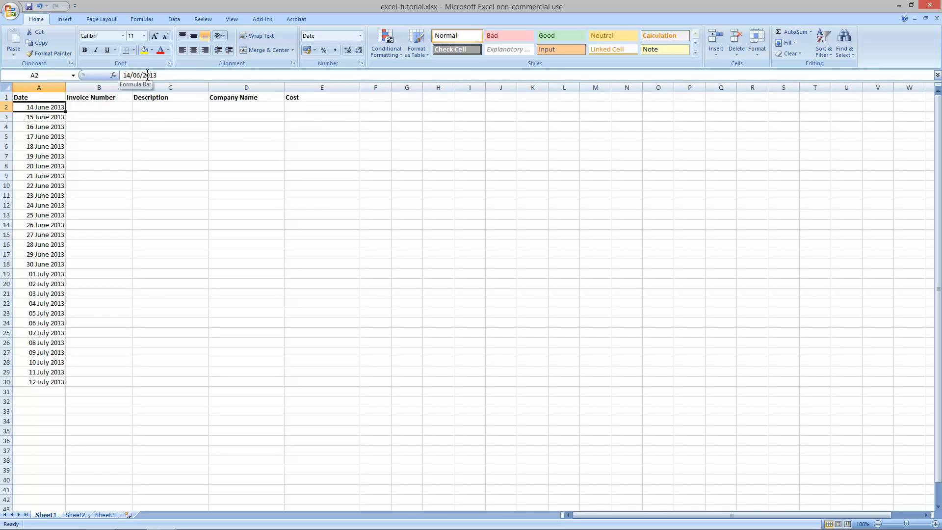
# Enter the date 13/07/2013 in cell A31 and reselect the cell to check how it is displayed.
pyautogui.click(42, 391)
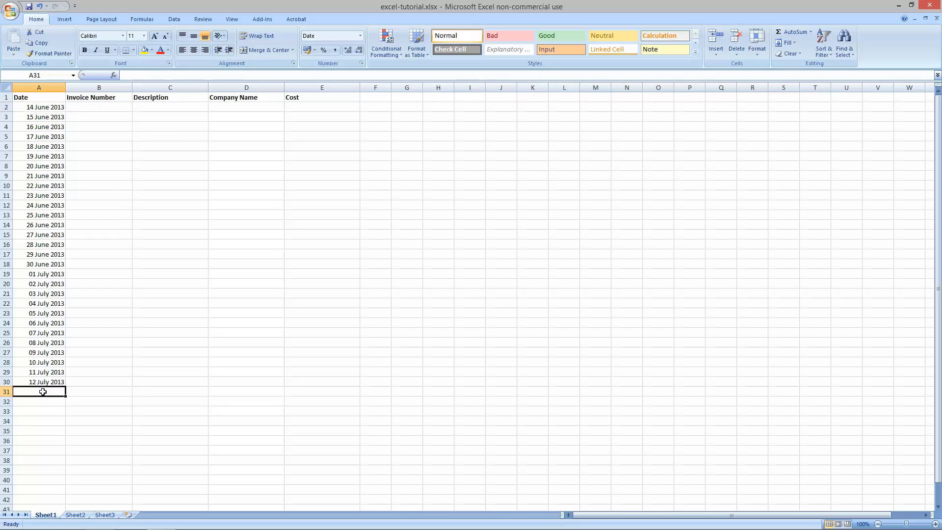
pyautogui.write('13')
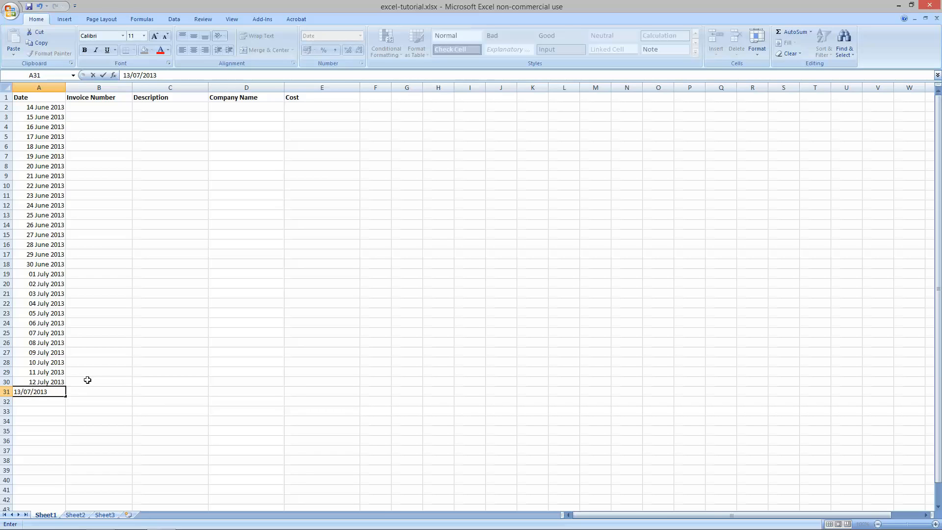
pyautogui.write('/07/2013')
pyautogui.press('Return')
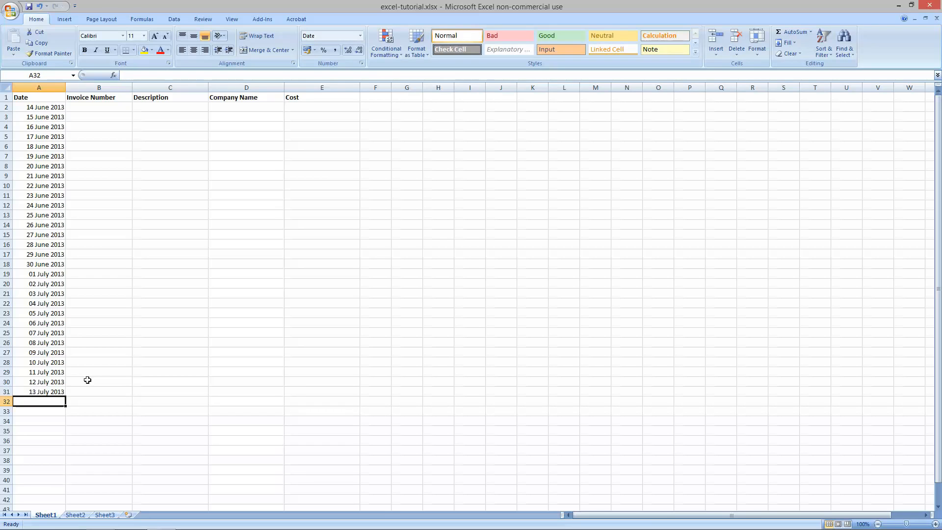
pyautogui.click(53, 392)
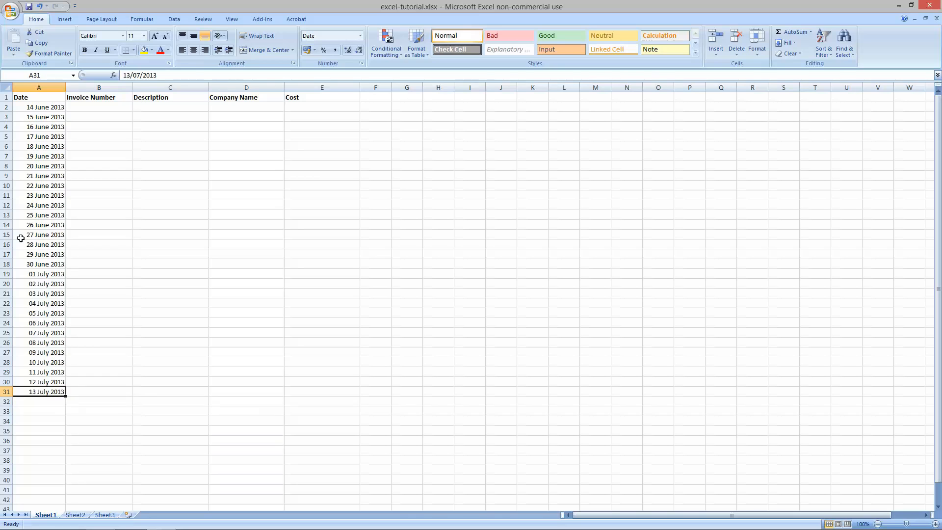
# Apply the *14/03/2001 date format to the whole Date column.
pyautogui.click(47, 88)
pyautogui.rightClick(47, 87)
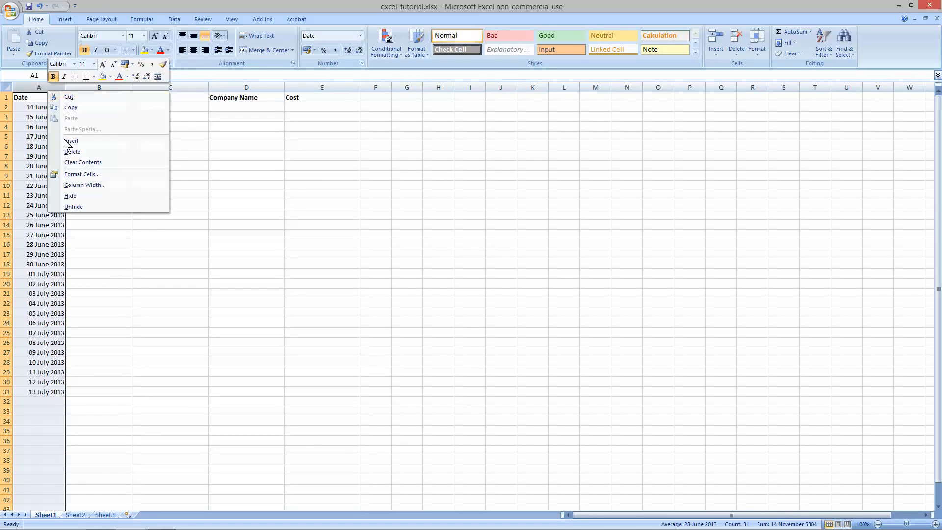
pyautogui.click(74, 173)
pyautogui.click(89, 124)
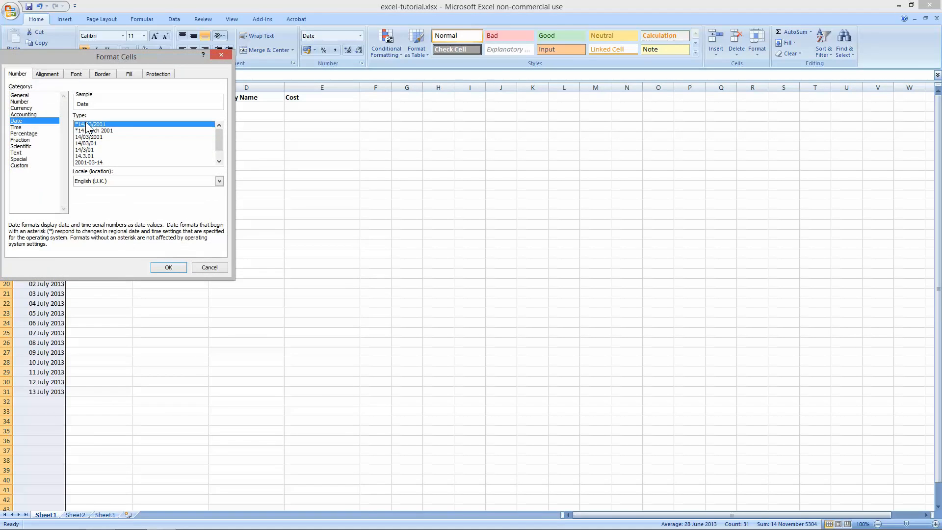
pyautogui.click(168, 267)
pyautogui.click(103, 260)
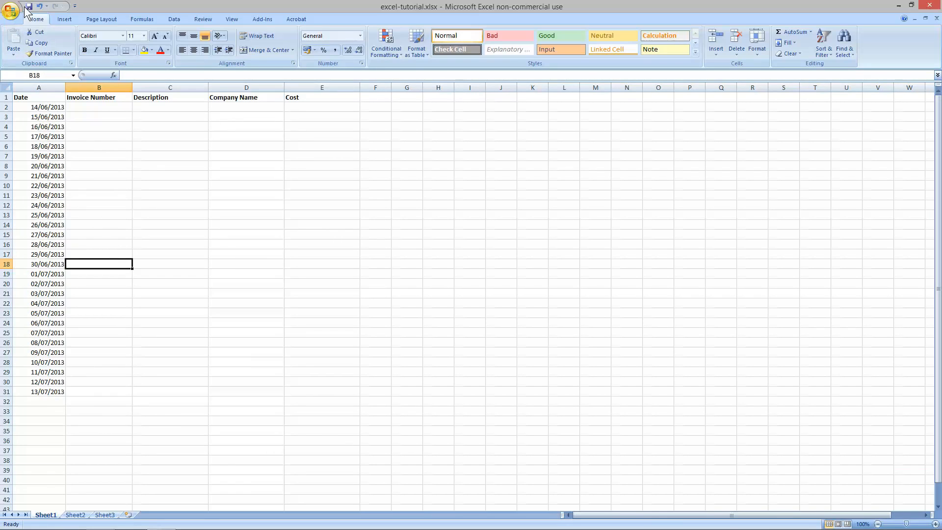
# Save the workbook under its existing name and select cell B2 beneath the Invoice Number header.
pyautogui.click(10, 9)
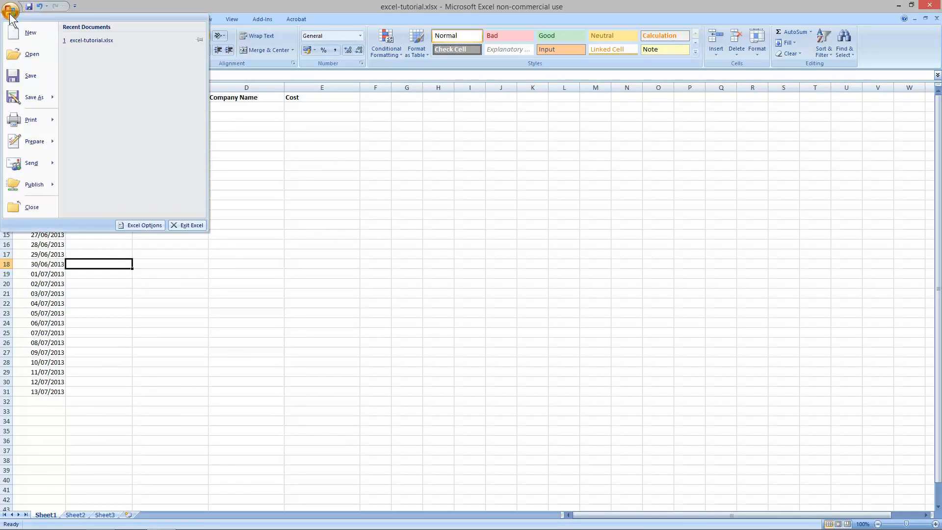
pyautogui.click(17, 78)
pyautogui.click(103, 107)
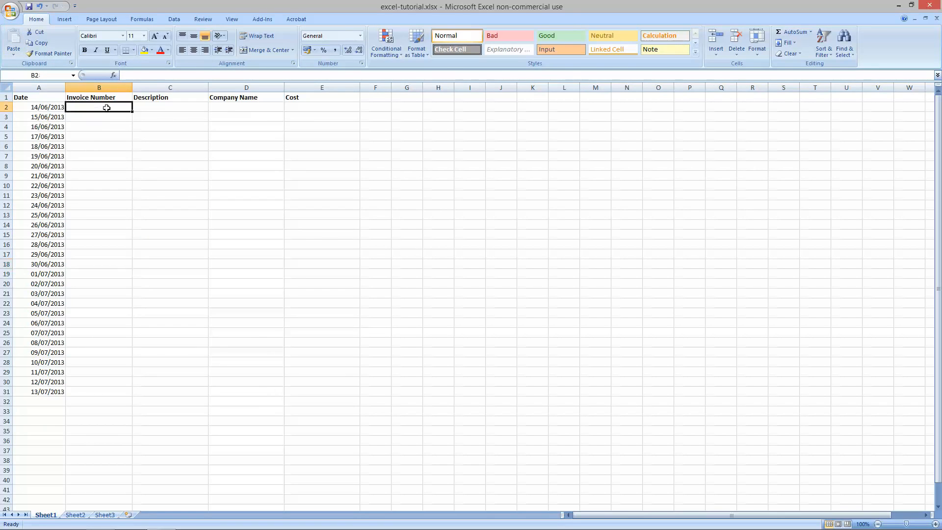
# Widen the Invoice Number column slightly and narrow the Description and Company Name columns.
pyautogui.moveTo(132, 87)
pyautogui.mouseDown()
pyautogui.moveTo(145, 86)
pyautogui.moveTo(137, 87)
pyautogui.mouseUp()
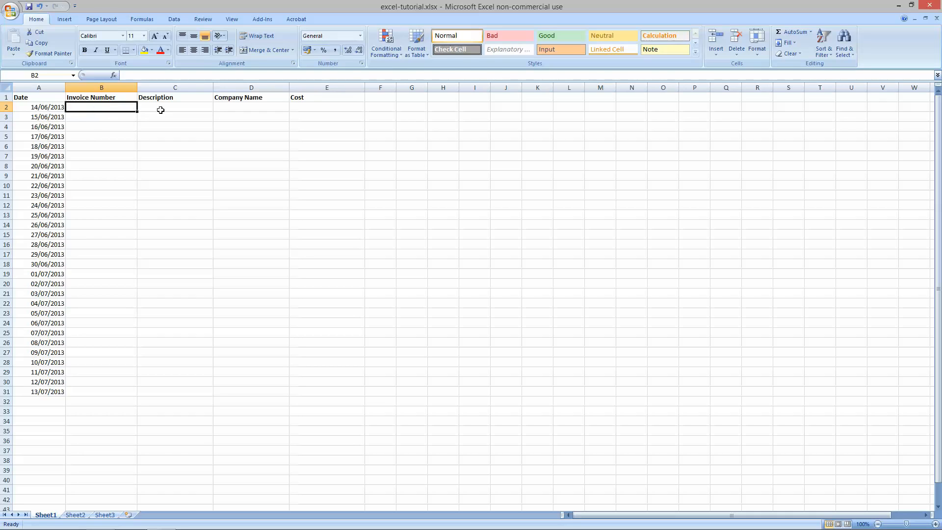
pyautogui.moveTo(213, 87); pyautogui.dragTo(202, 87)
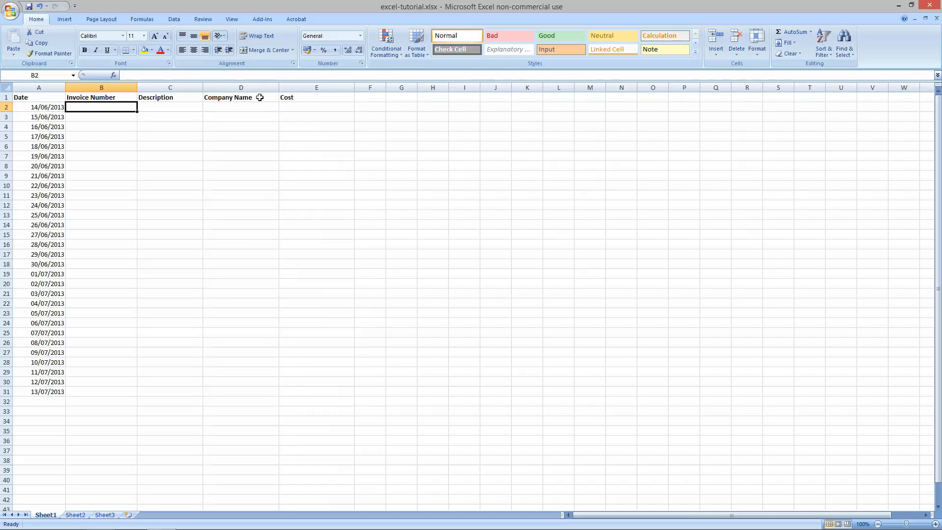
pyautogui.moveTo(277, 87); pyautogui.dragTo(273, 87)
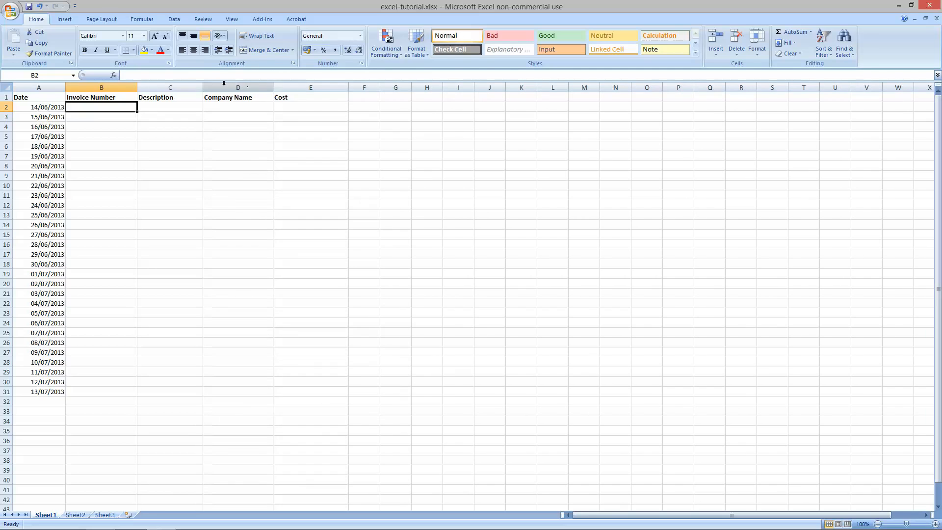
pyautogui.moveTo(202, 85); pyautogui.dragTo(197, 84)
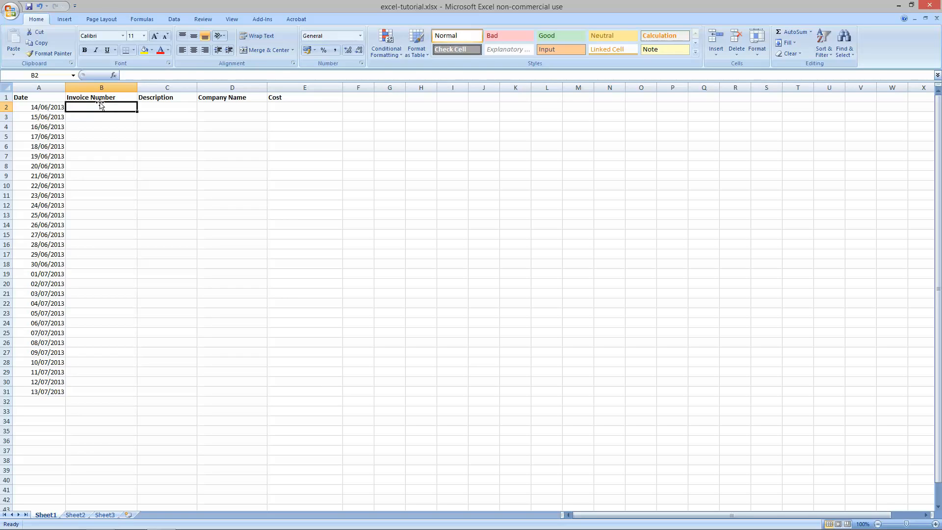
# Enter "inv 0001" in cell B2 and auto-fill the invoice number series down to B31.
pyautogui.write('inv 0001')
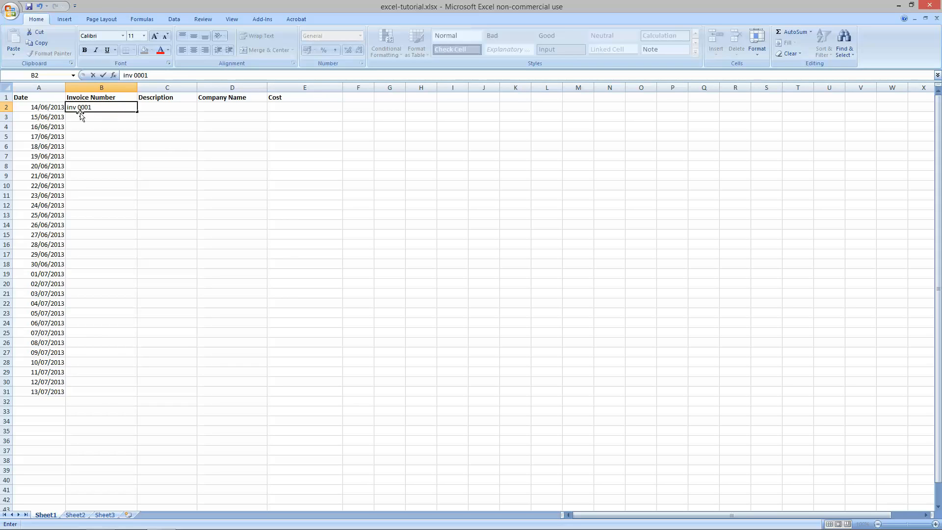
pyautogui.moveTo(78, 108); pyautogui.dragTo(89, 107)
pyautogui.click(93, 117)
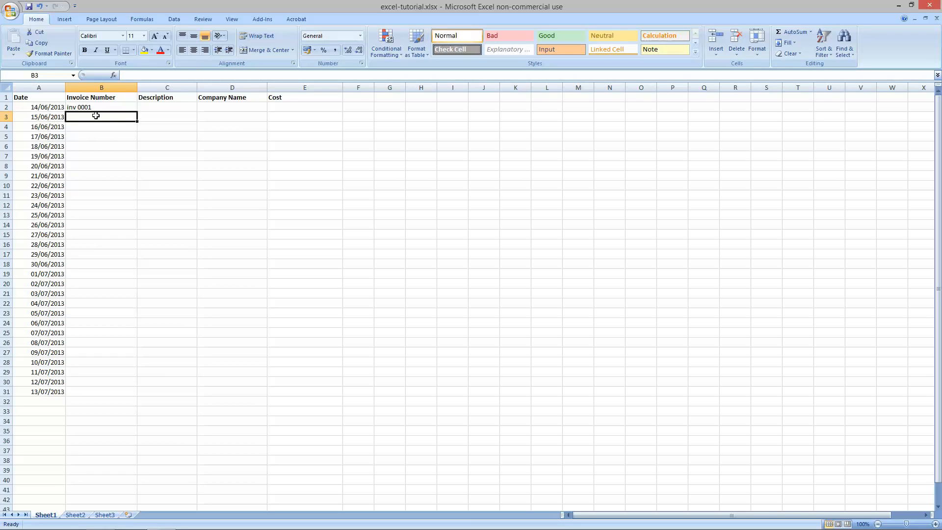
pyautogui.click(91, 108)
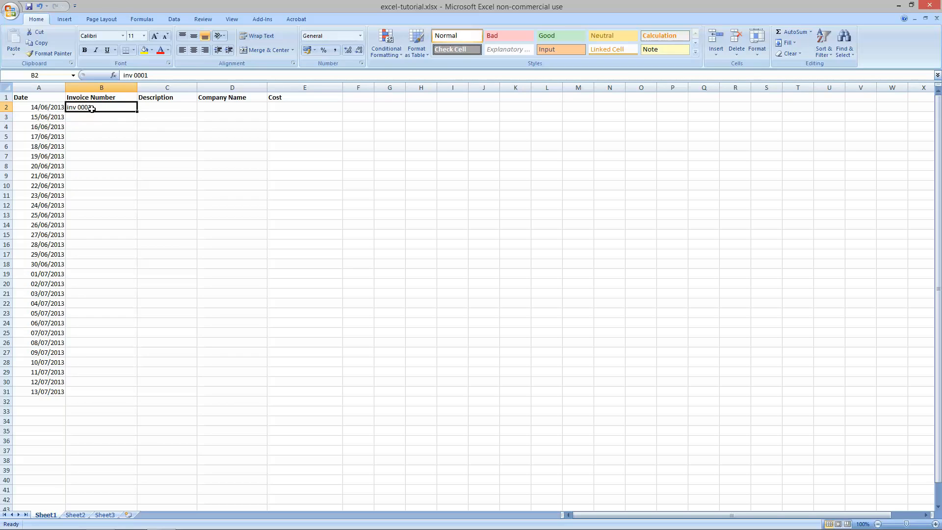
pyautogui.moveTo(139, 113); pyautogui.dragTo(109, 395)
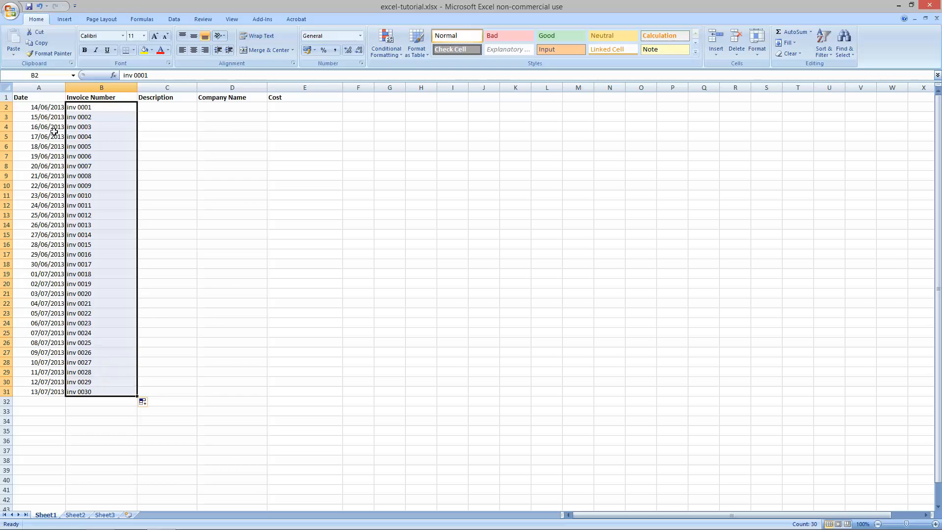
pyautogui.click(45, 107)
pyautogui.moveTo(44, 108); pyautogui.dragTo(46, 382)
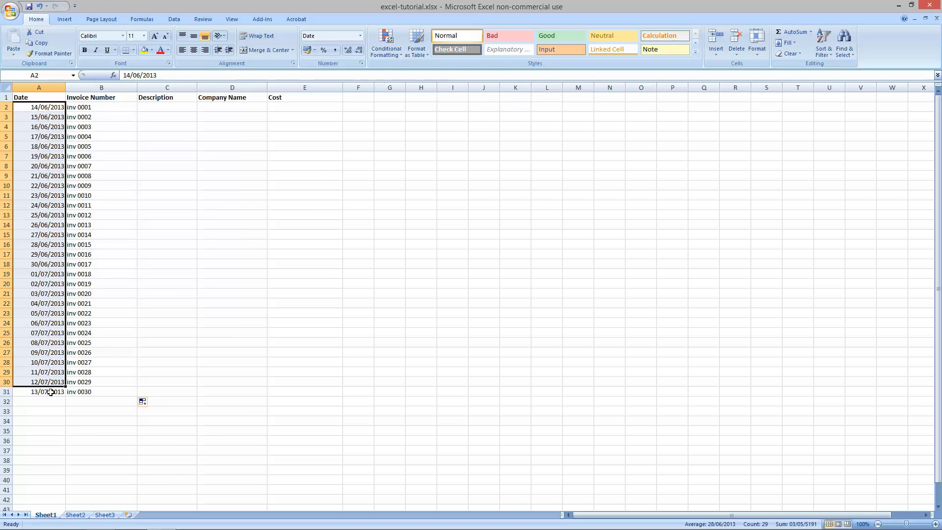
pyautogui.moveTo(51, 392); pyautogui.dragTo(42, 109)
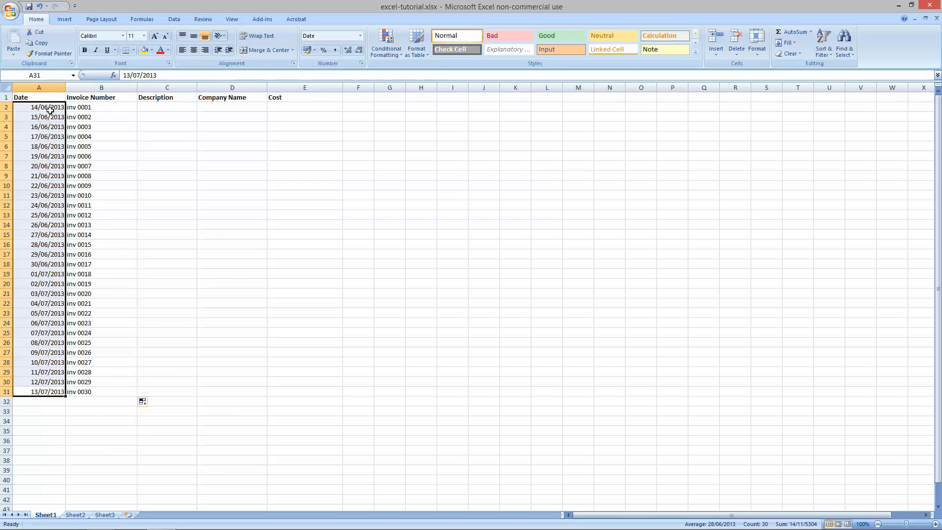
# Copy the date 14/06/2013 from A2 into cells A3 and A4.
pyautogui.click(49, 107)
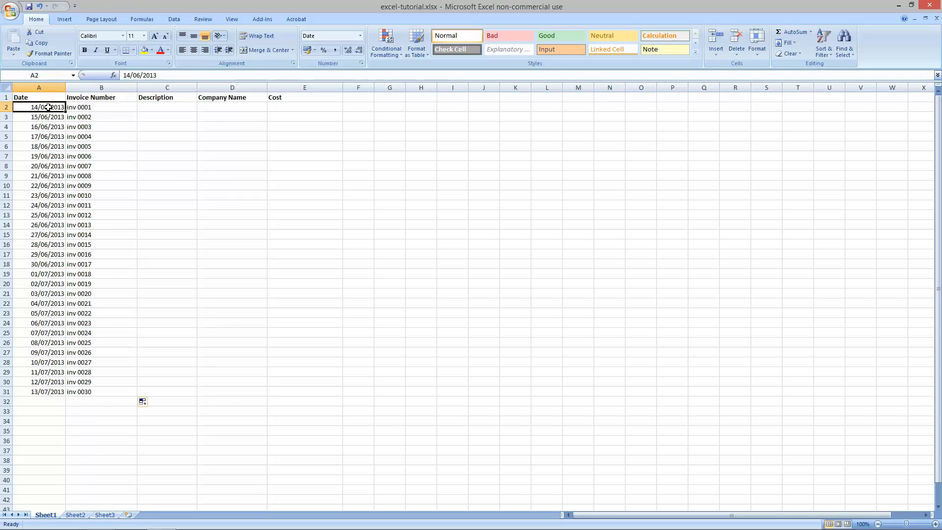
pyautogui.hotkey('ctrl', 'c')
pyautogui.click(43, 117)
pyautogui.hotkey('ctrl', 'v')
pyautogui.click(41, 127)
pyautogui.hotkey('ctrl', 'v')
pyautogui.click(41, 137)
pyautogui.press('Escape')
pyautogui.moveTo(46, 108); pyautogui.dragTo(119, 123)
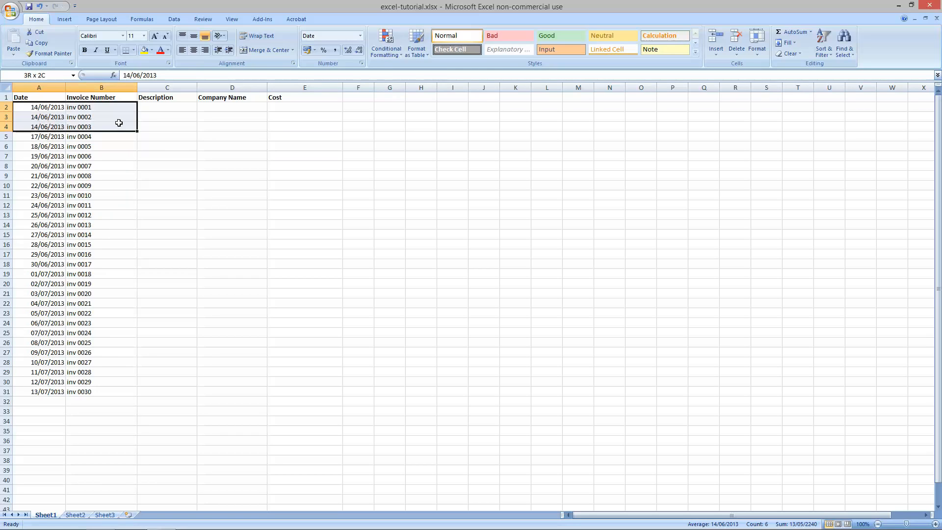
pyautogui.moveTo(53, 137); pyautogui.dragTo(49, 393)
pyautogui.moveTo(88, 108); pyautogui.dragTo(80, 392)
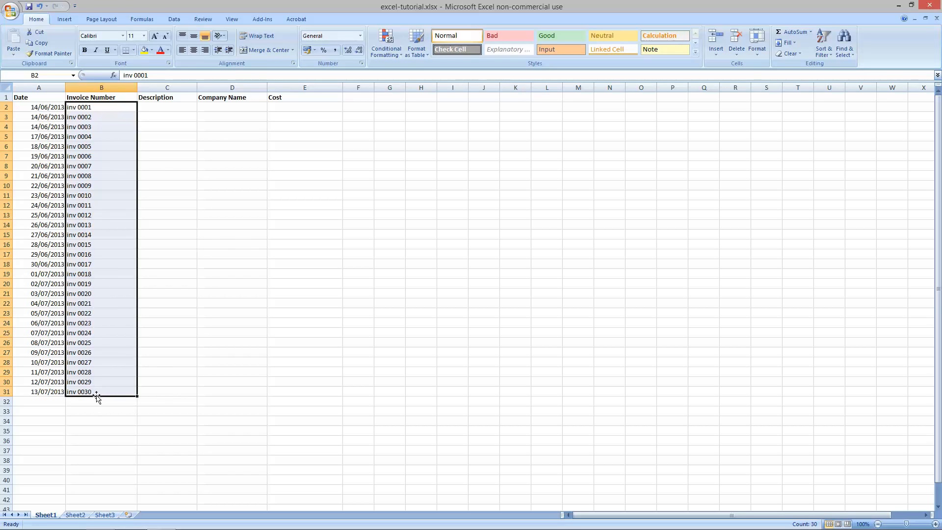
# Widen the Description column and enter "Art Work for Leaflet" in cell C2.
pyautogui.moveTo(197, 87); pyautogui.dragTo(231, 87)
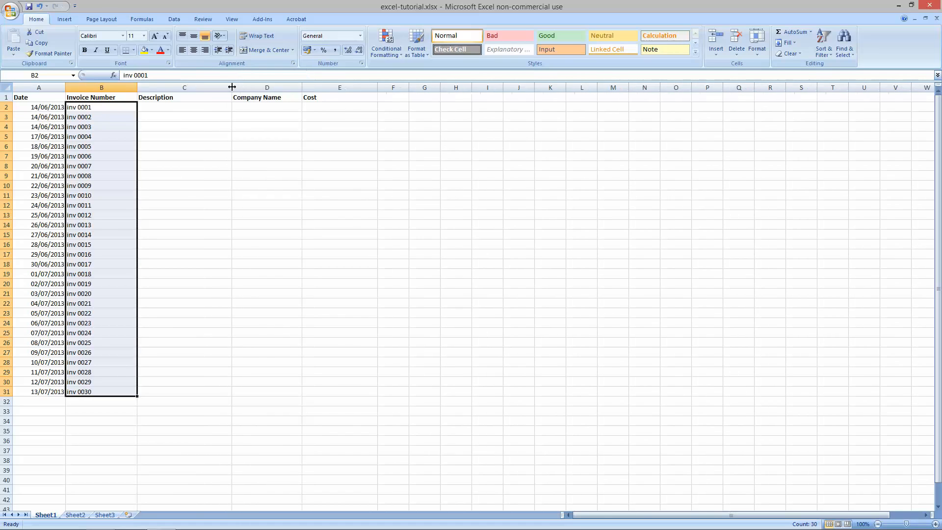
pyautogui.click(184, 107)
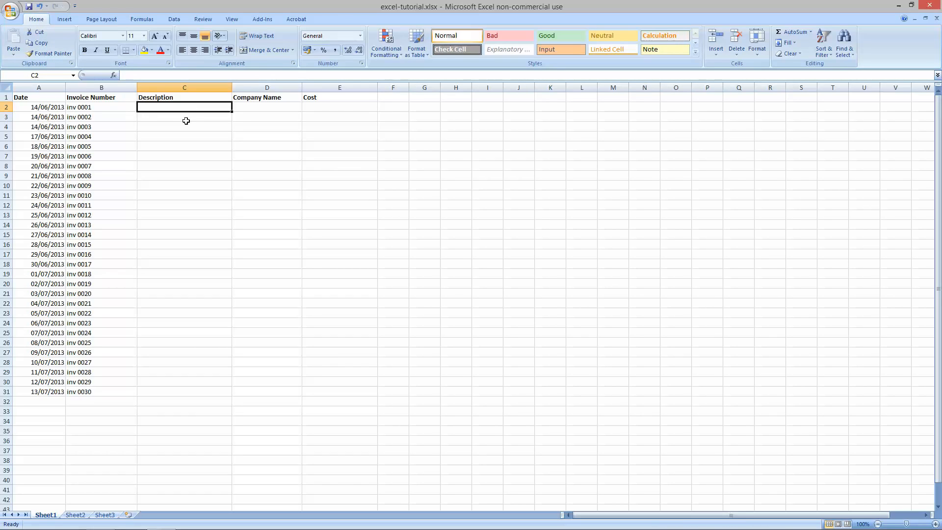
pyautogui.write('Art Wier')
pyautogui.press('BackSpace')
pyautogui.press('BackSpace')
pyautogui.write('ork for')
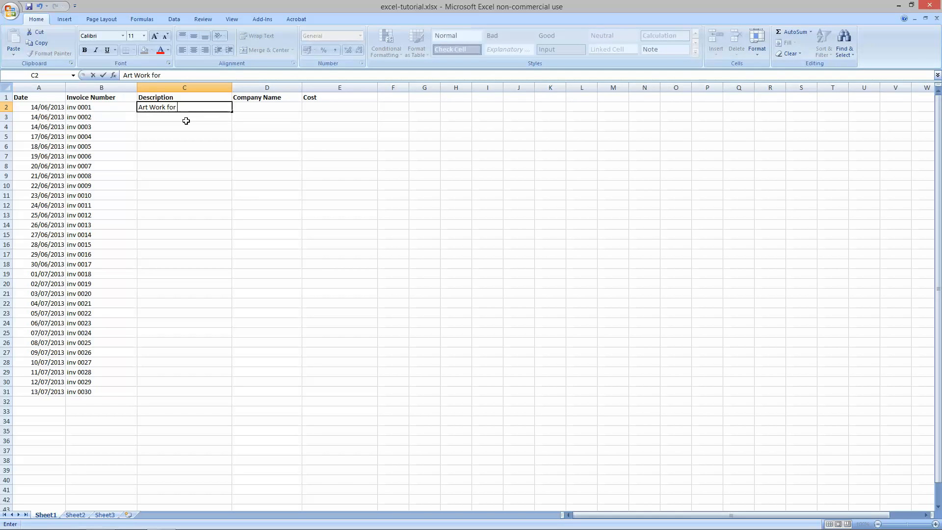
pyautogui.write(' Leaflet')
pyautogui.press('Return')
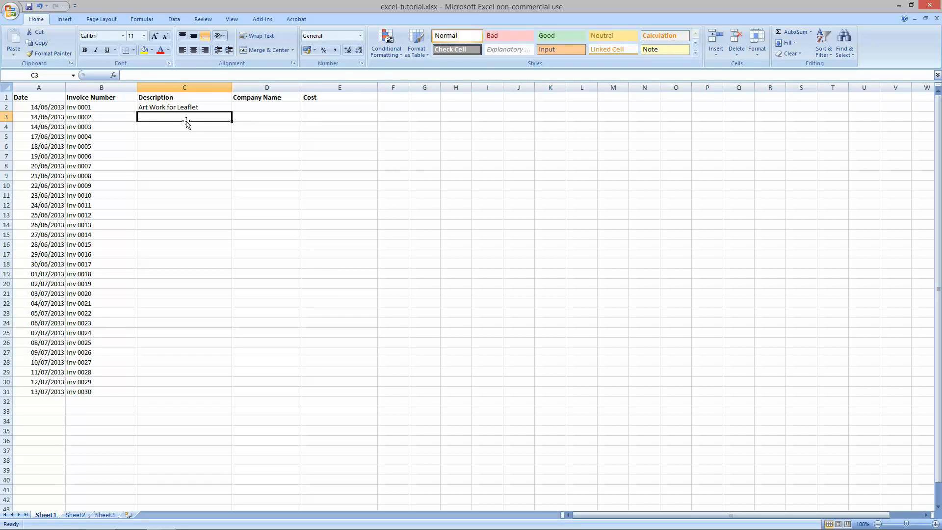
# Enter the descriptions "Website Design" in C3 and "Social Media Management" in C4.
pyautogui.write('Website Desig')
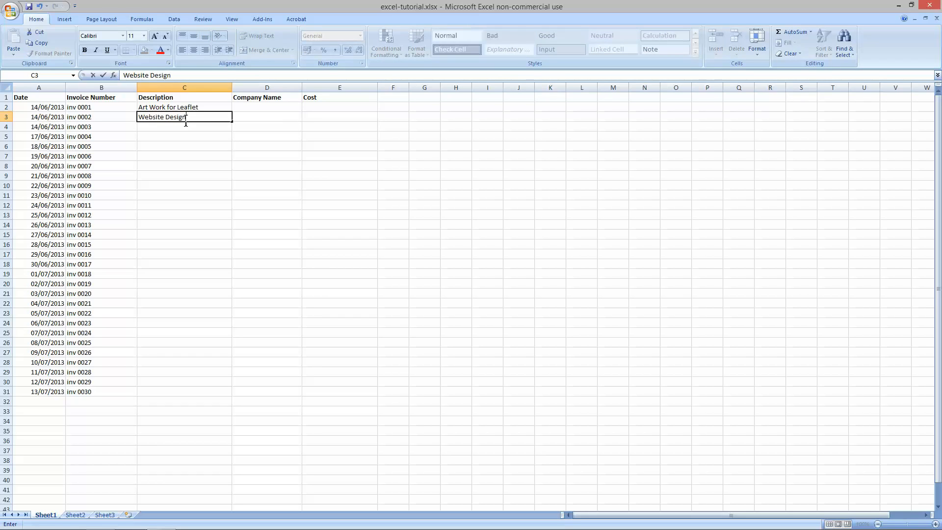
pyautogui.write('n')
pyautogui.press('Return')
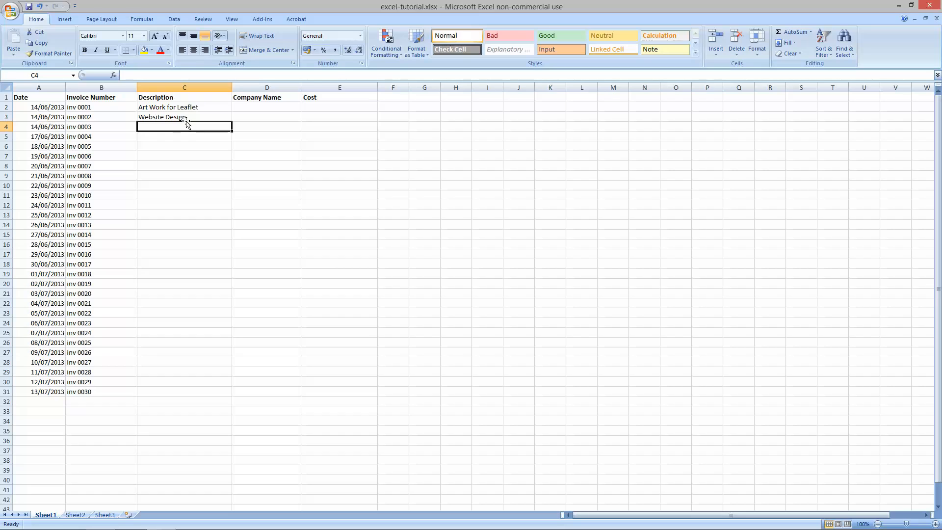
pyautogui.write('Social')
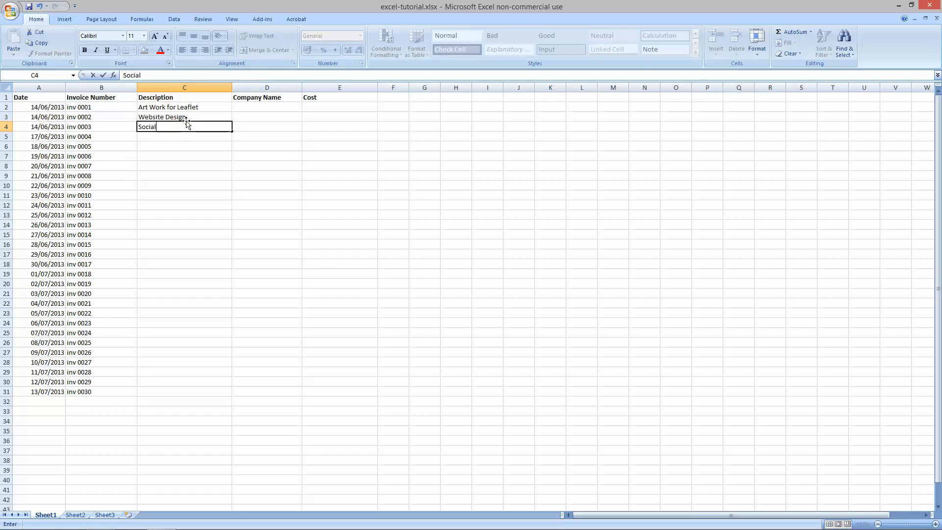
pyautogui.write(' Media Managemn')
pyautogui.press('Return')
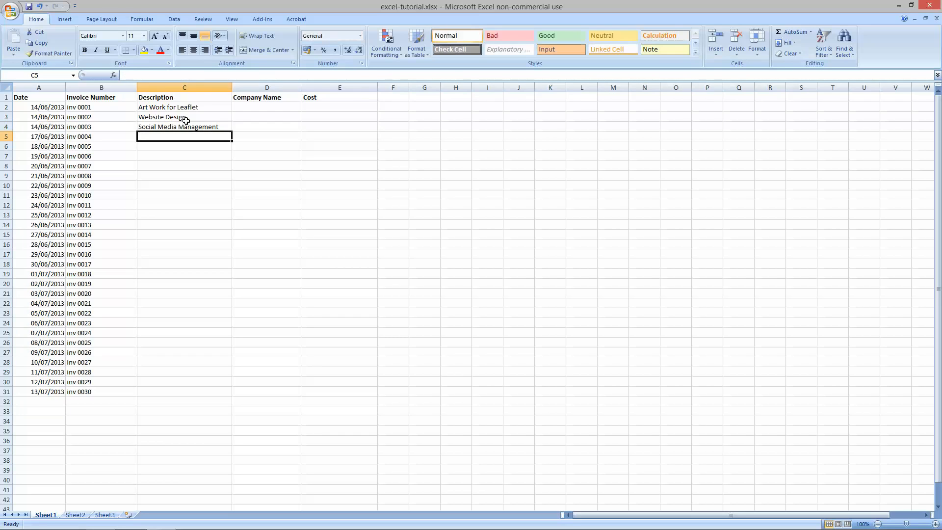
# Extend the description in C2 to read "Art Work for Leaflet - A4 Double Sided Full Colour".
pyautogui.moveTo(174, 116); pyautogui.dragTo(173, 126)
pyautogui.click(176, 108)
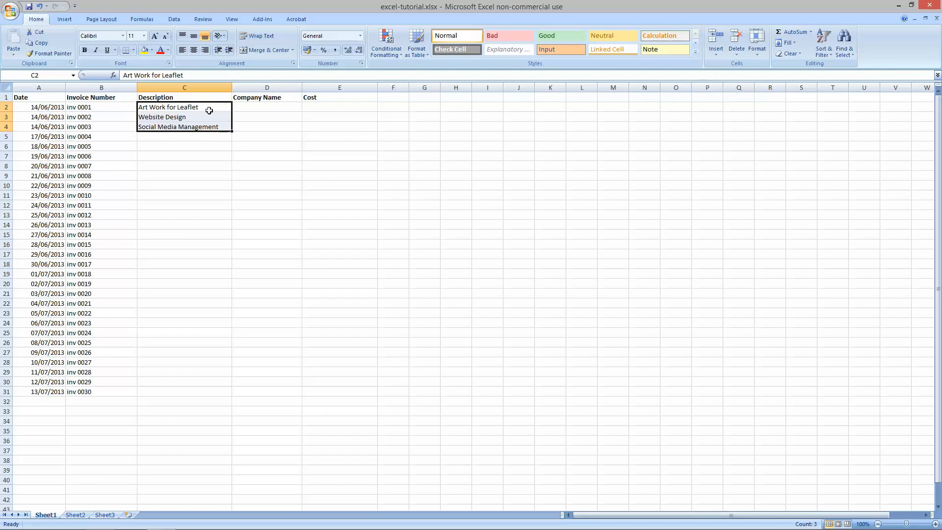
pyautogui.click(226, 109)
pyautogui.doubleClick(211, 108)
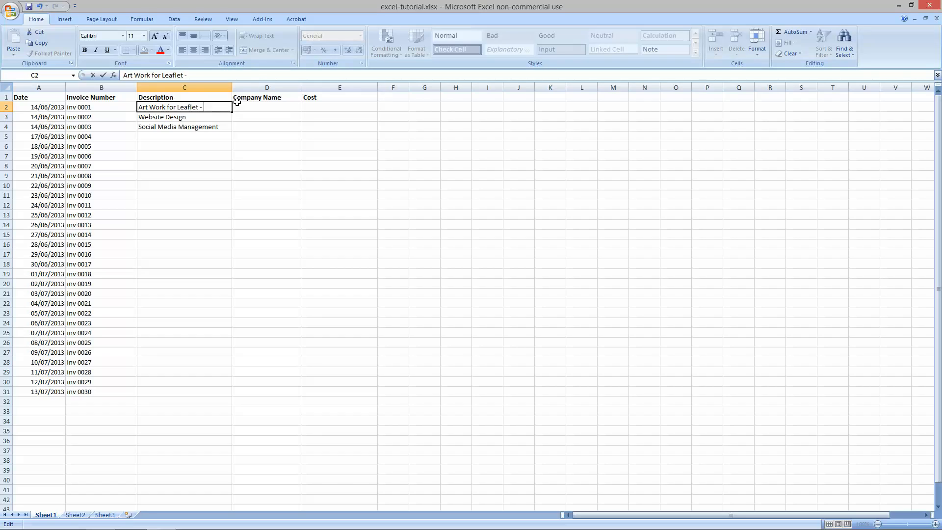
pyautogui.write('- A4 Double Sided ')
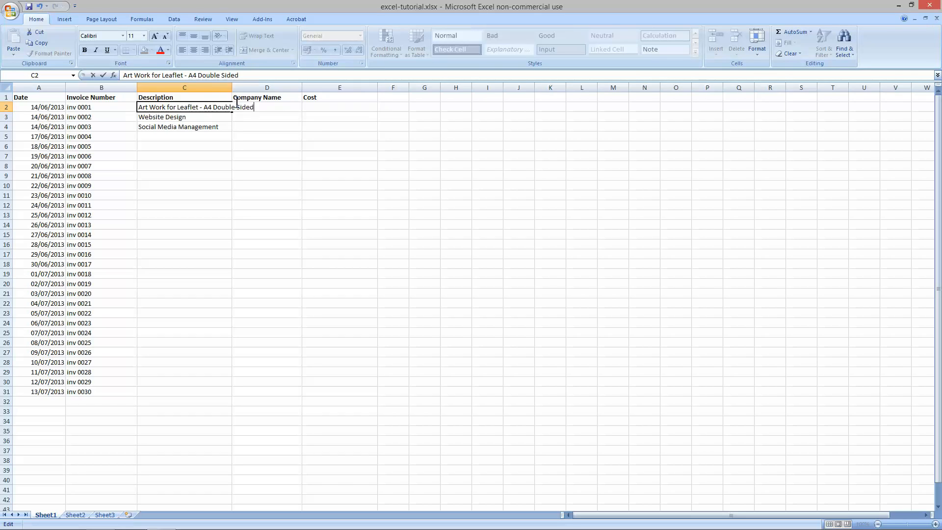
pyautogui.write('Full Colour')
pyautogui.click(218, 138)
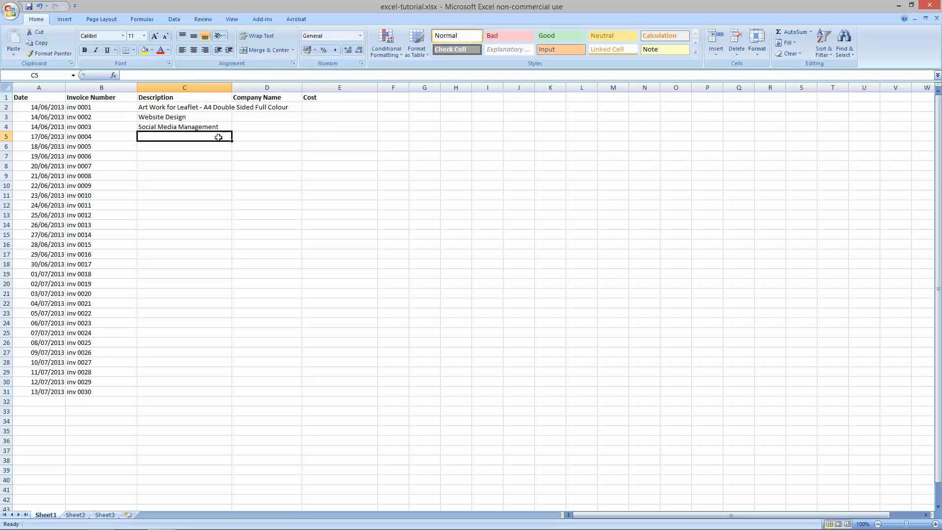
# Compare the contents of C2 and D2 to see which cell holds the overflowing leaflet description.
pyautogui.moveTo(147, 107); pyautogui.dragTo(231, 108)
pyautogui.click(237, 108)
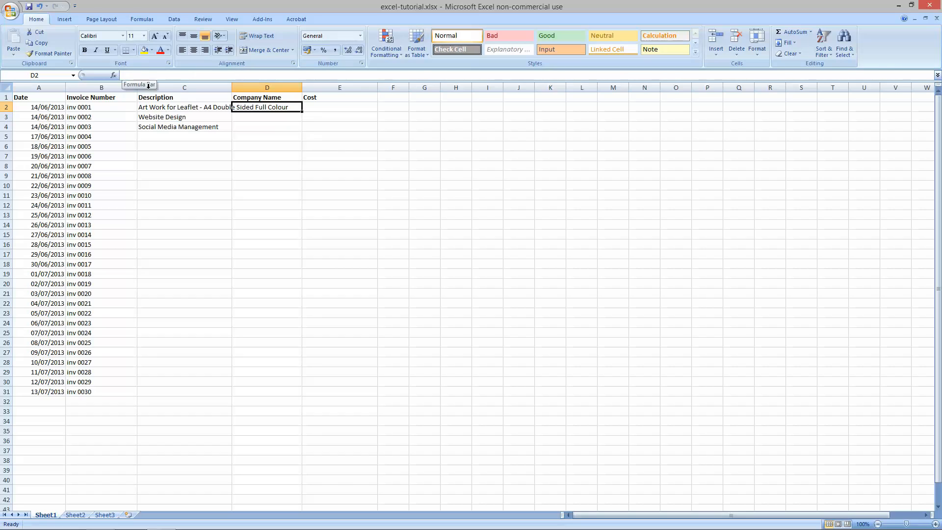
pyautogui.click(153, 108)
pyautogui.click(253, 107)
pyautogui.click(155, 106)
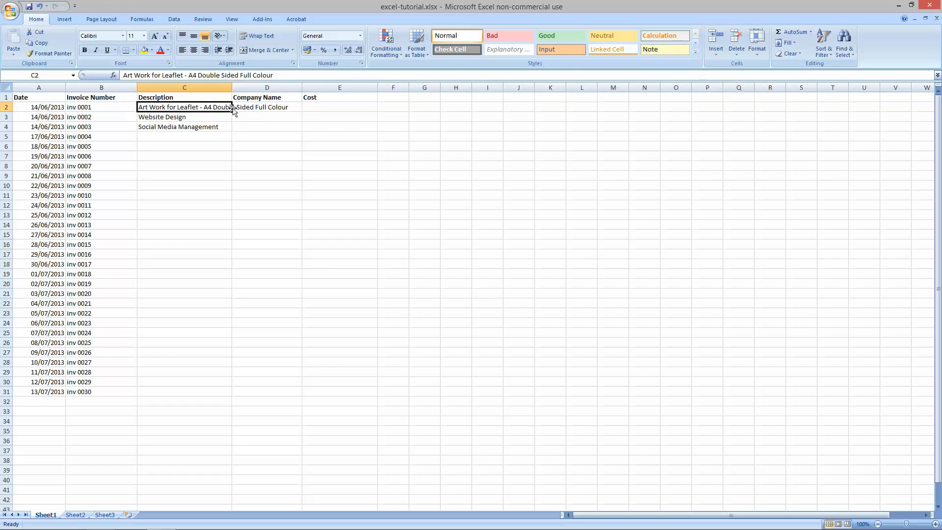
pyautogui.moveTo(235, 89)
pyautogui.mouseDown()
pyautogui.moveTo(301, 86)
pyautogui.moveTo(221, 96)
pyautogui.moveTo(232, 91)
pyautogui.mouseUp()
# Copy the three descriptions in C2:C4 and paste them into C5:C7.
pyautogui.moveTo(167, 109); pyautogui.dragTo(168, 128)
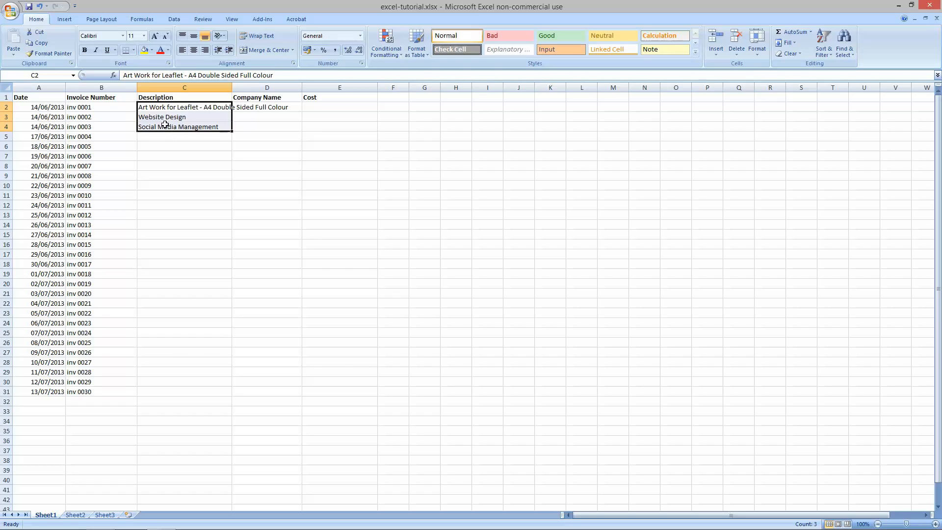
pyautogui.rightClick(169, 118)
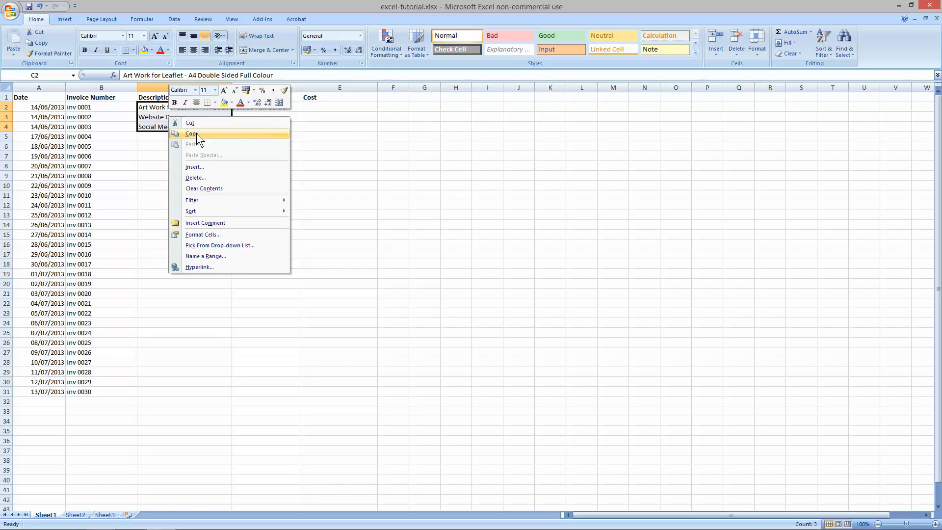
pyautogui.click(196, 133)
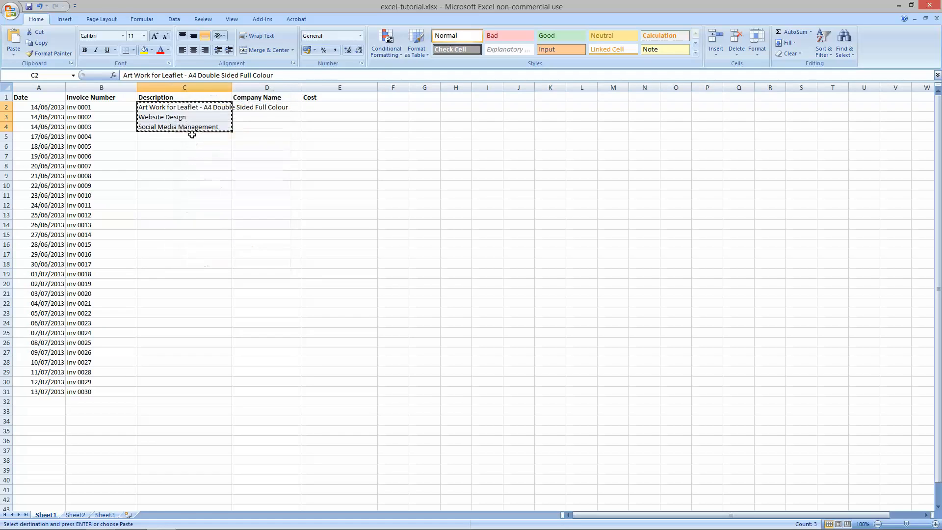
pyautogui.click(169, 138)
pyautogui.rightClick(171, 138)
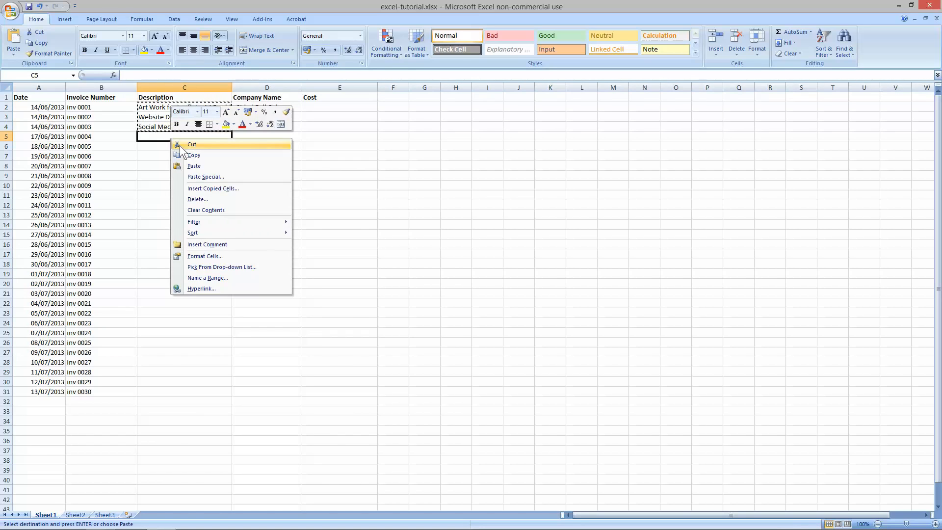
pyautogui.click(194, 167)
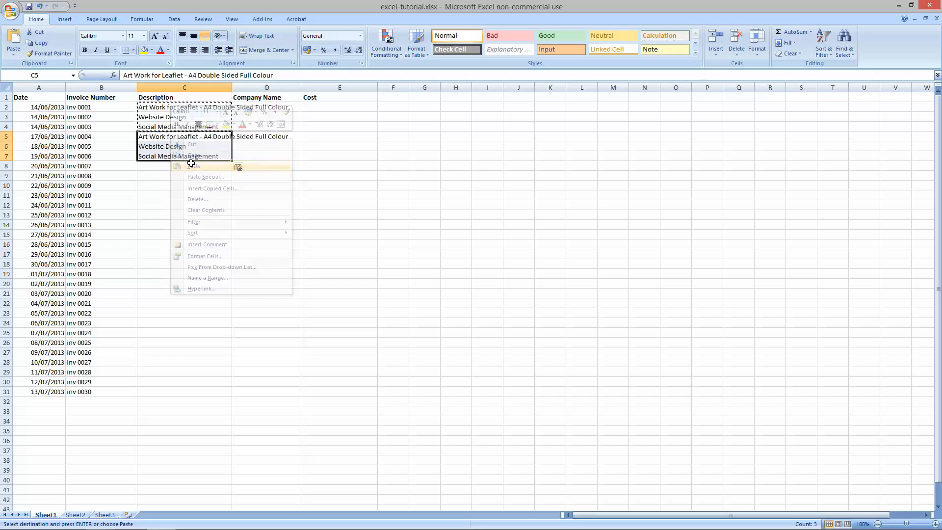
# Paste the copied descriptions into C8:C10 and again into C11:C13.
pyautogui.click(165, 166)
pyautogui.rightClick(167, 167)
pyautogui.click(190, 195)
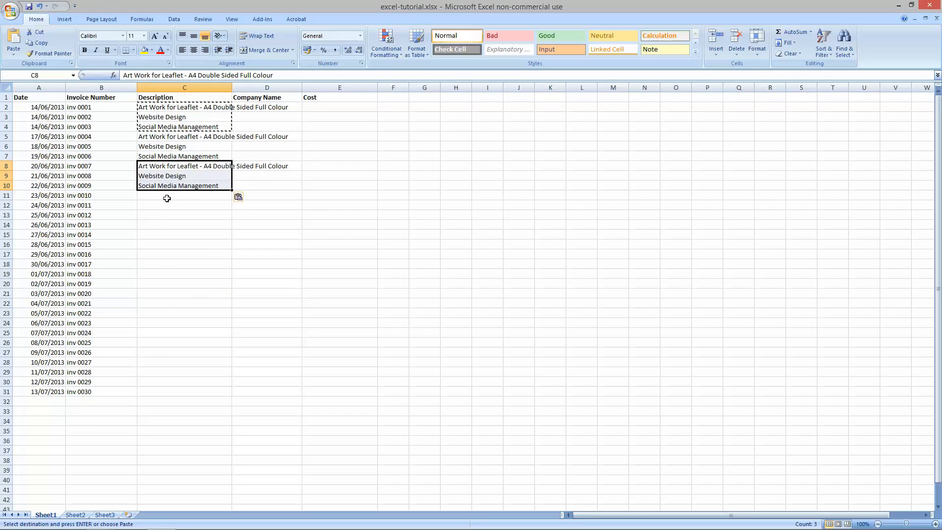
pyautogui.click(168, 196)
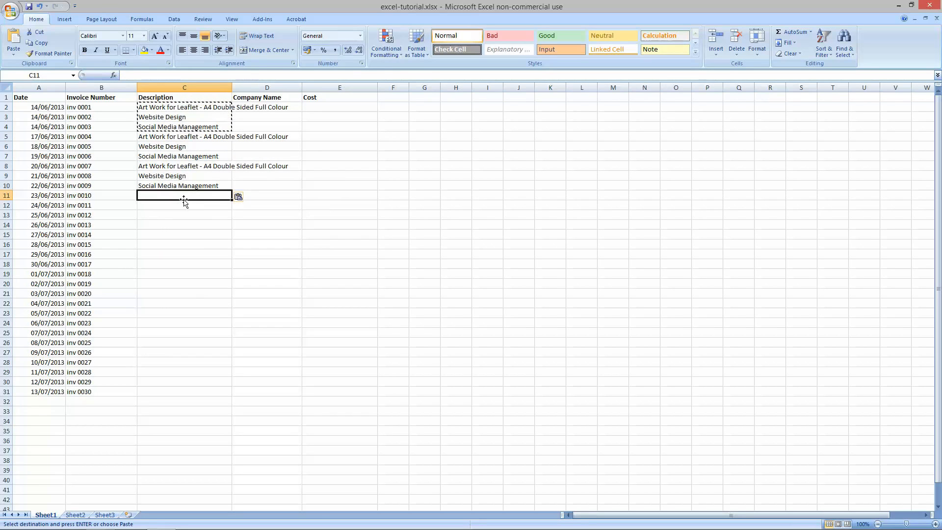
pyautogui.hotkey('ctrl', 'v')
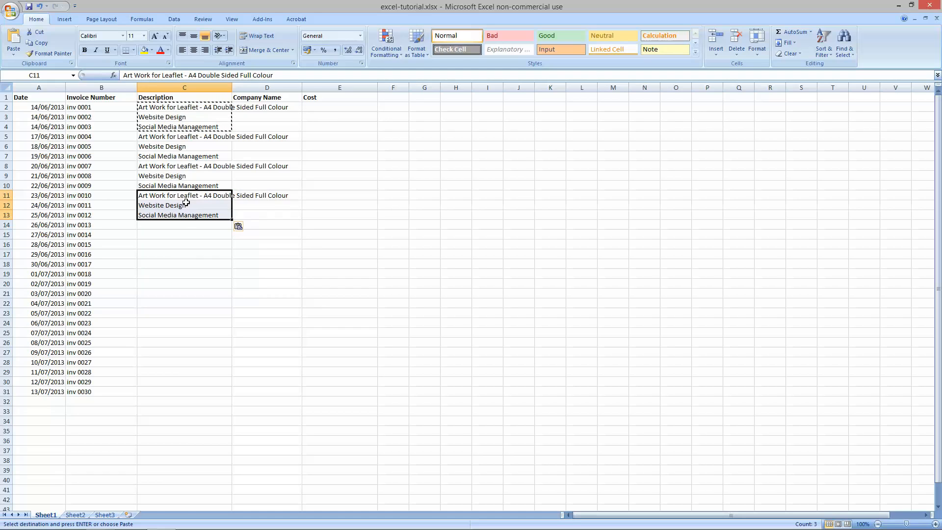
# Paste the three copied descriptions repeatedly from C14 down to C31 to fill the remaining Description rows.
pyautogui.click(176, 225)
pyautogui.hotkey('ctrl', 'v')
pyautogui.click(170, 254)
pyautogui.hotkey('ctrl', 'v')
pyautogui.click(167, 285)
pyautogui.hotkey('ctrl', 'v')
pyautogui.click(167, 314)
pyautogui.hotkey('ctrl', 'v')
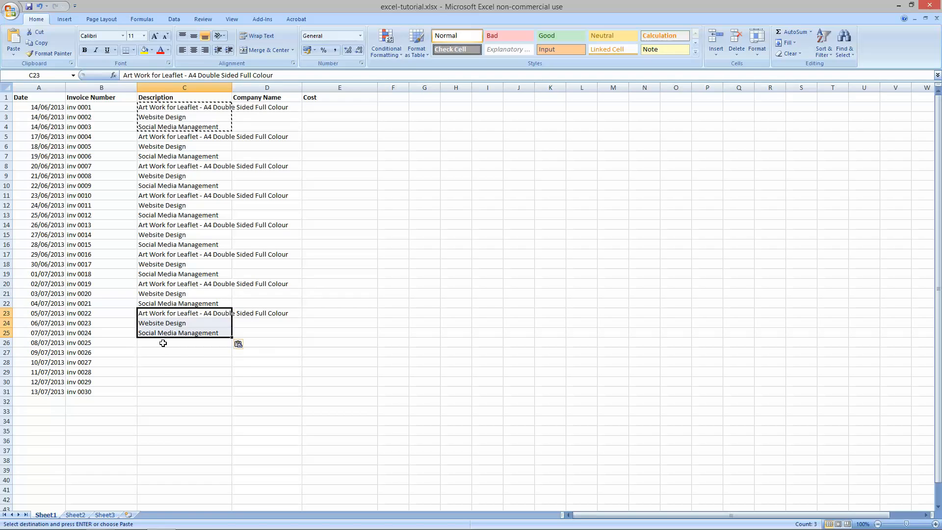
pyautogui.click(160, 342)
pyautogui.hotkey('ctrl', 'v')
pyautogui.click(157, 376)
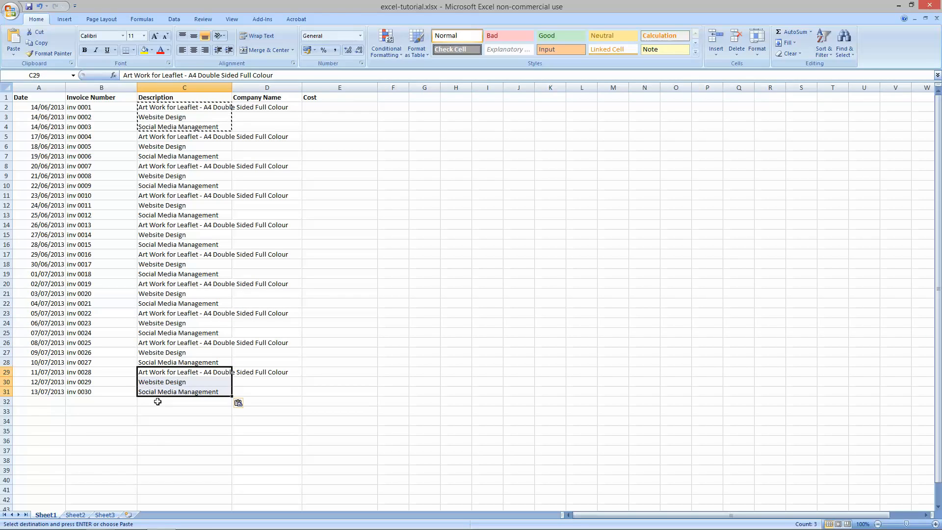
pyautogui.click(182, 390)
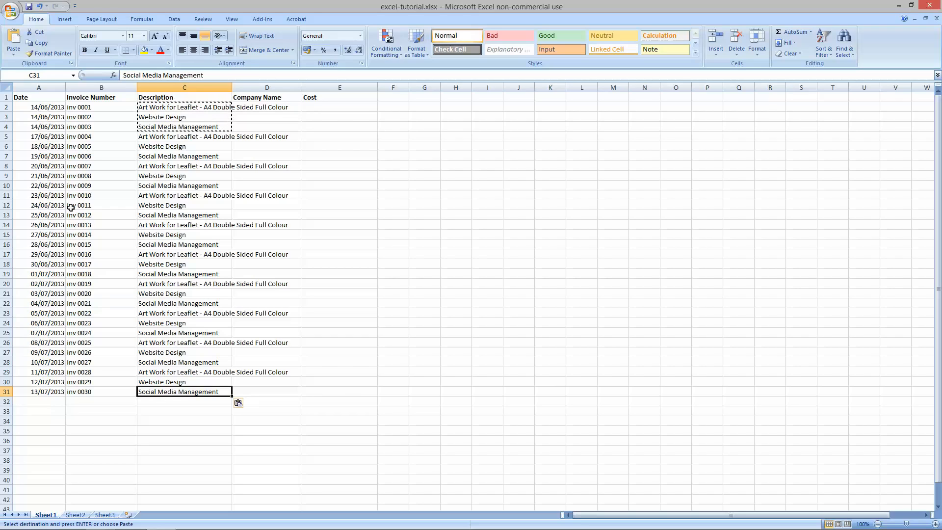
pyautogui.moveTo(77, 108); pyautogui.dragTo(91, 392)
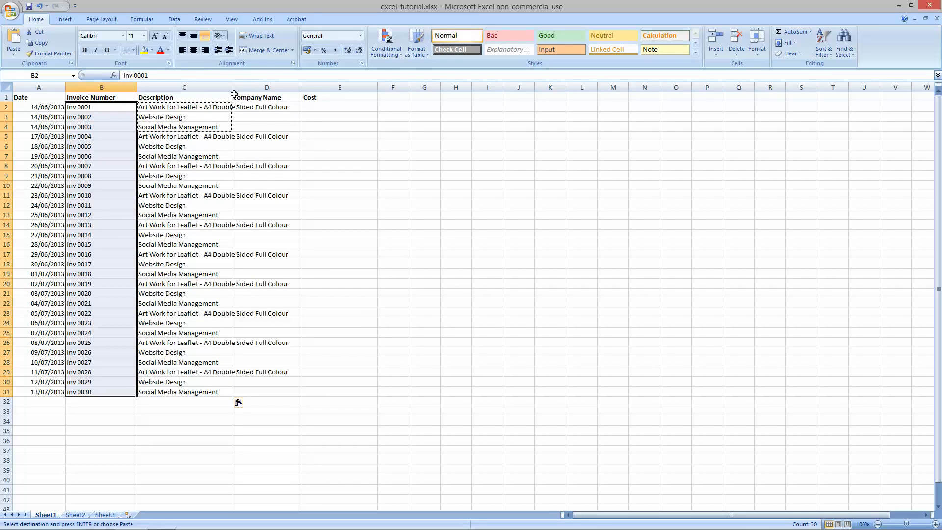
# End the copy mode left over from the Description column and save the workbook.
pyautogui.click(187, 136)
pyautogui.press('Escape')
pyautogui.press('Down')
pyautogui.press('Down')
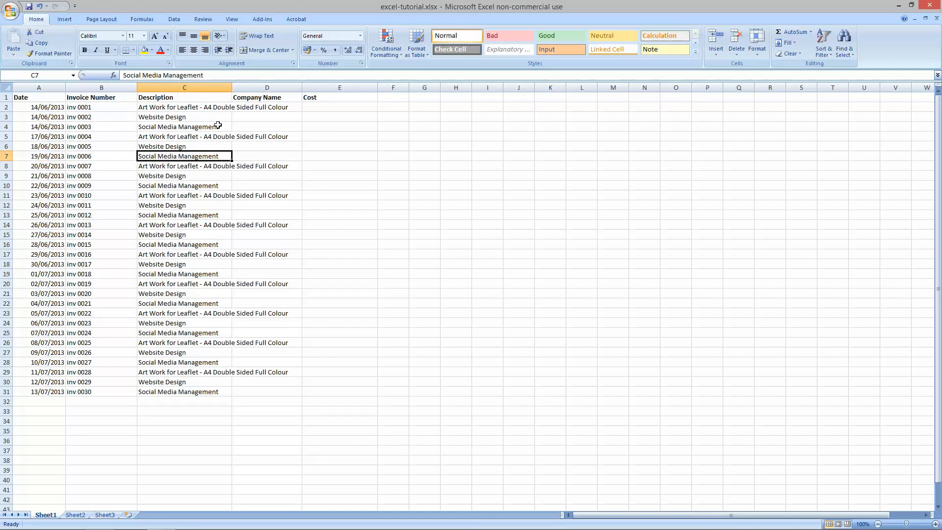
pyautogui.click(249, 109)
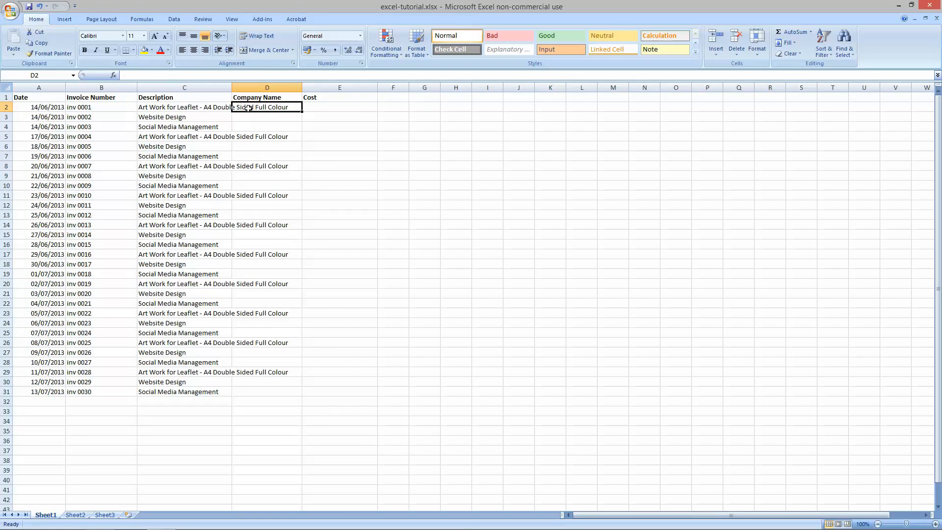
pyautogui.click(10, 10)
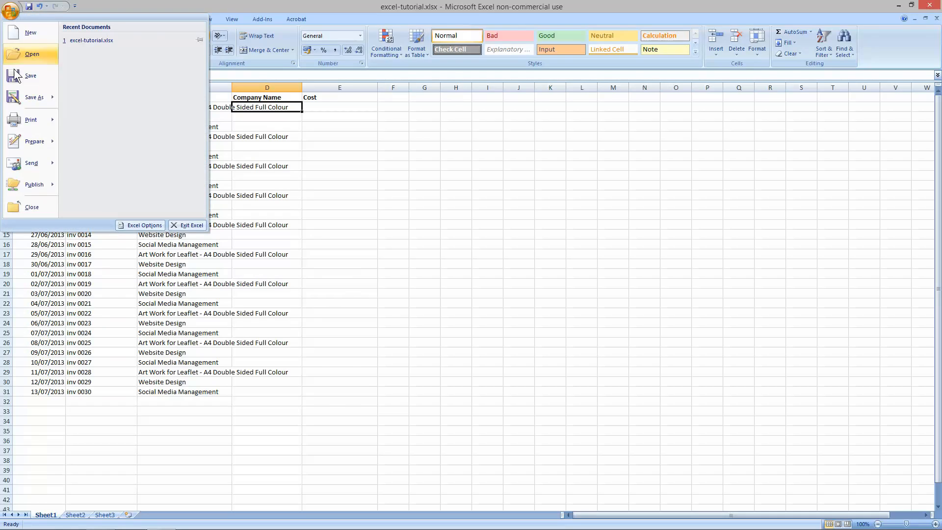
pyautogui.click(14, 76)
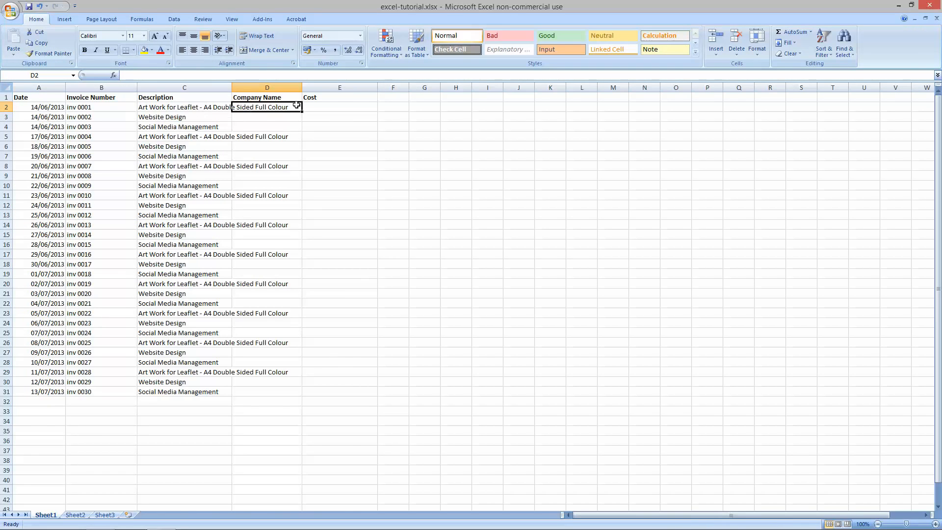
# Widen the Company Name column and enter ABC Company in D2 and XYZ Company in D3.
pyautogui.moveTo(301, 87); pyautogui.dragTo(325, 87)
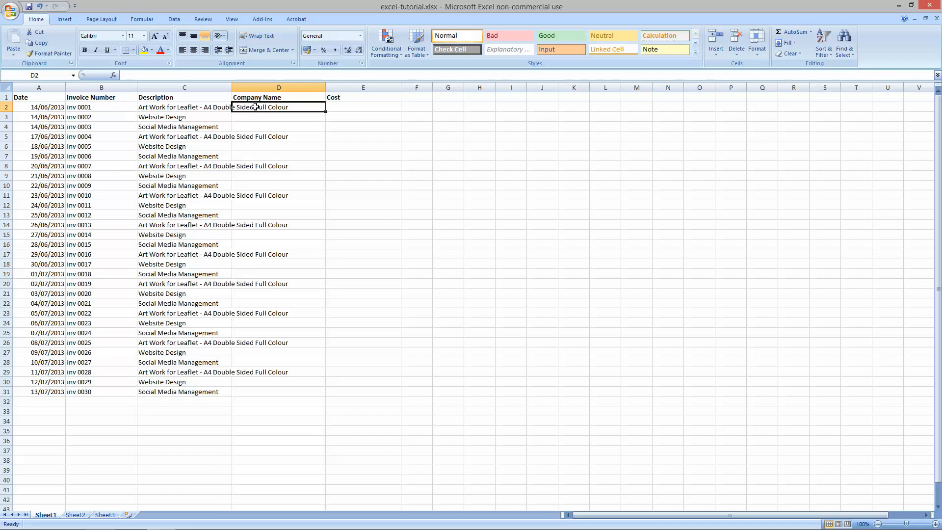
pyautogui.write('A')
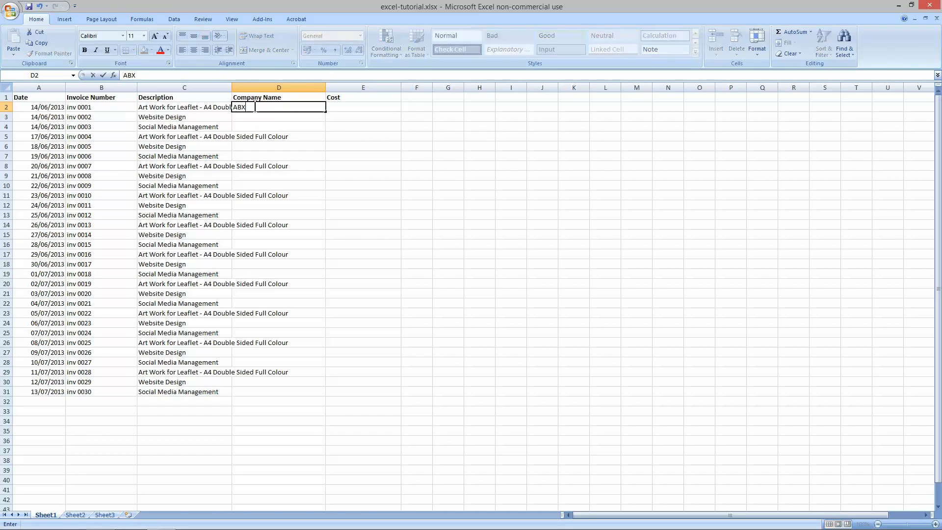
pyautogui.write('BC Company')
pyautogui.press('Return')
pyautogui.write('XYZ Compan')
pyautogui.press('Return')
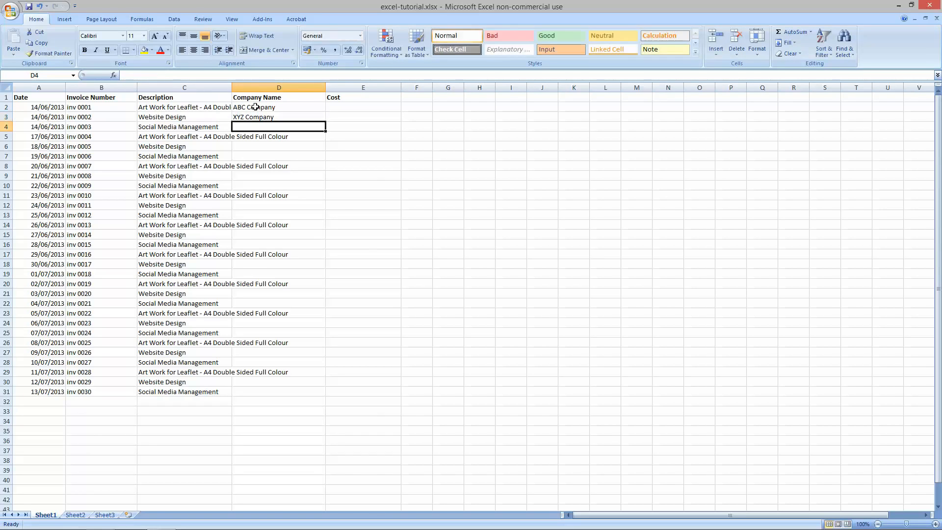
# Enter 123 Company in D4 as the third company name.
pyautogui.write('123')
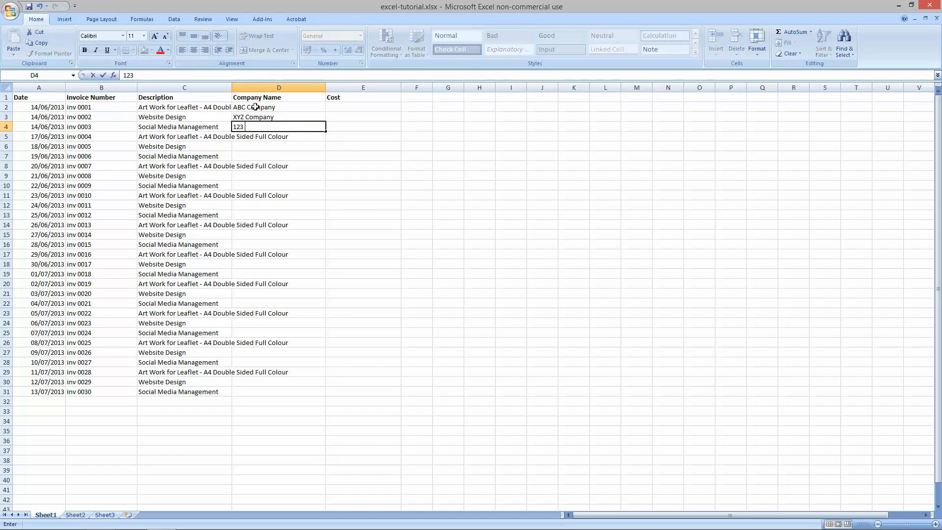
pyautogui.write(' COmpa')
pyautogui.press('BackSpace')
pyautogui.press('BackSpace')
pyautogui.press('BackSpace')
pyautogui.write('ompany')
pyautogui.press('Return')
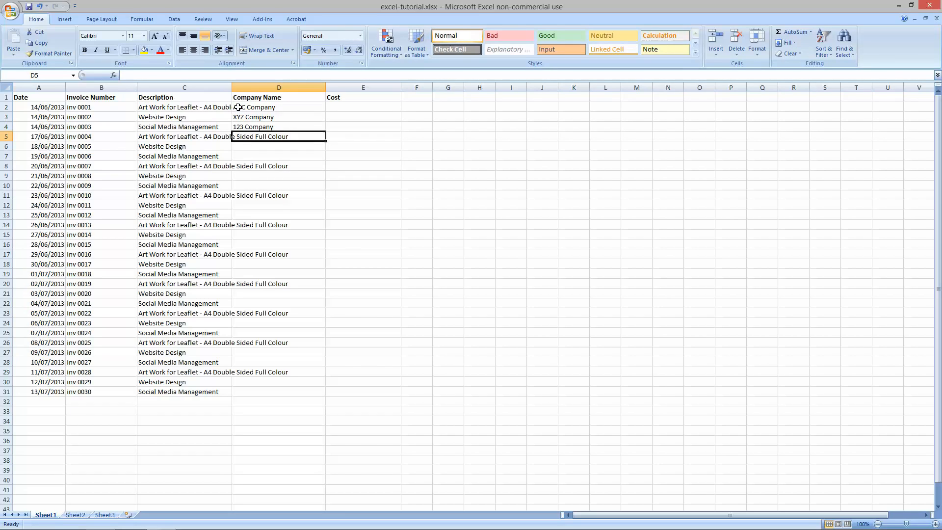
# Widen the Description column just enough to fit the full leaflet description in C2.
pyautogui.click(238, 107)
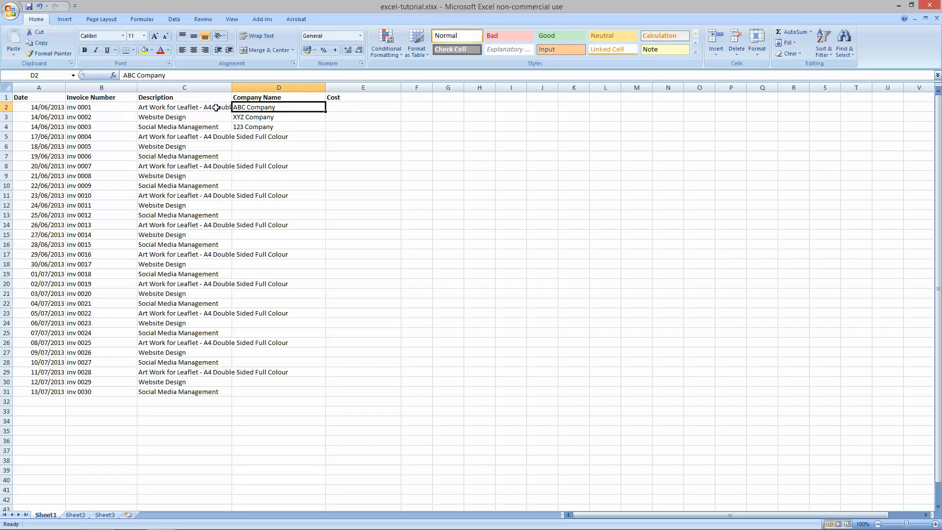
pyautogui.click(220, 107)
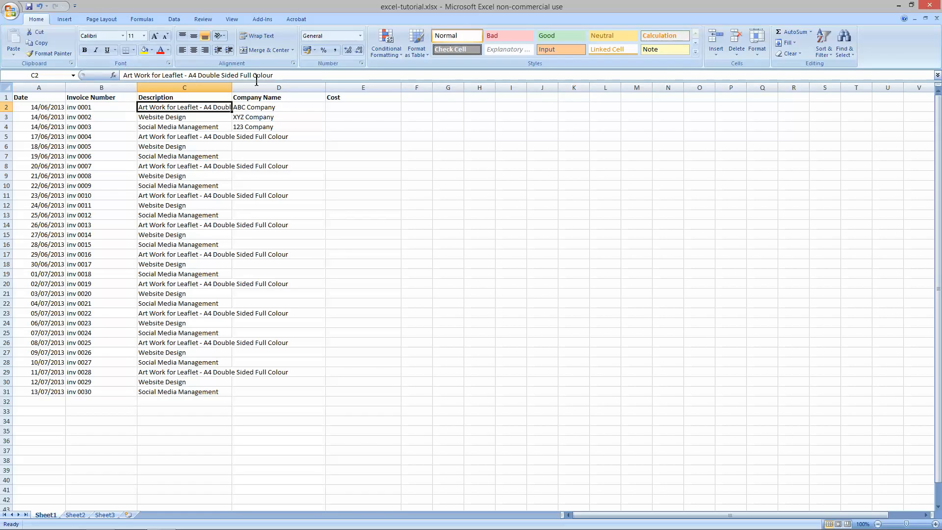
pyautogui.moveTo(232, 87); pyautogui.dragTo(293, 84)
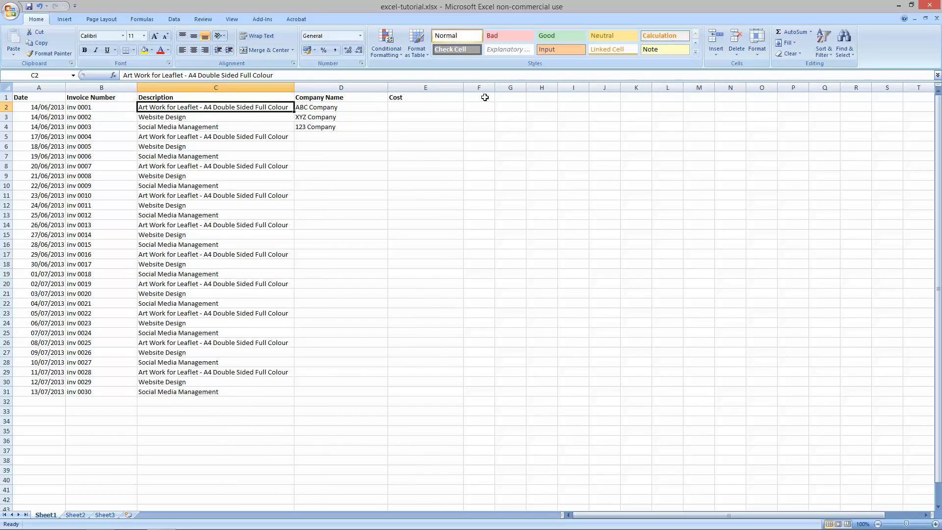
pyautogui.moveTo(294, 88); pyautogui.dragTo(595, 87)
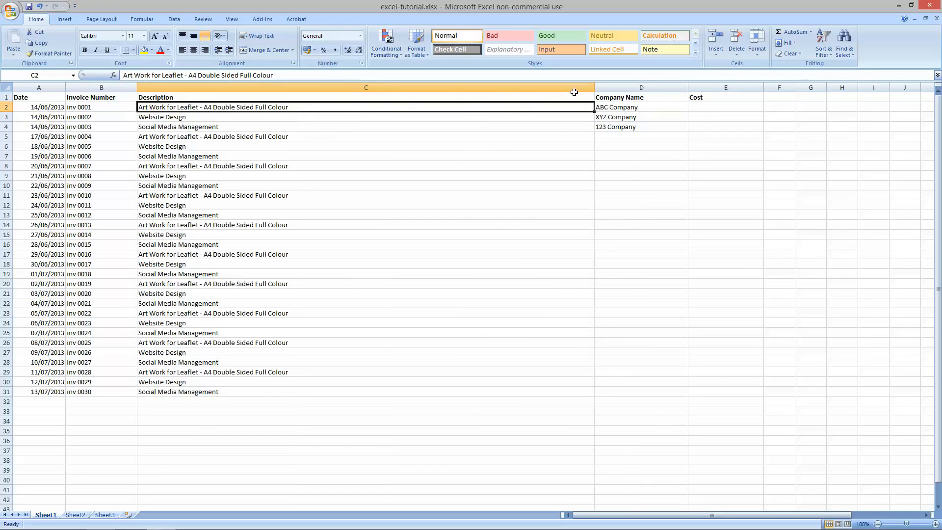
pyautogui.moveTo(594, 88); pyautogui.dragTo(291, 128)
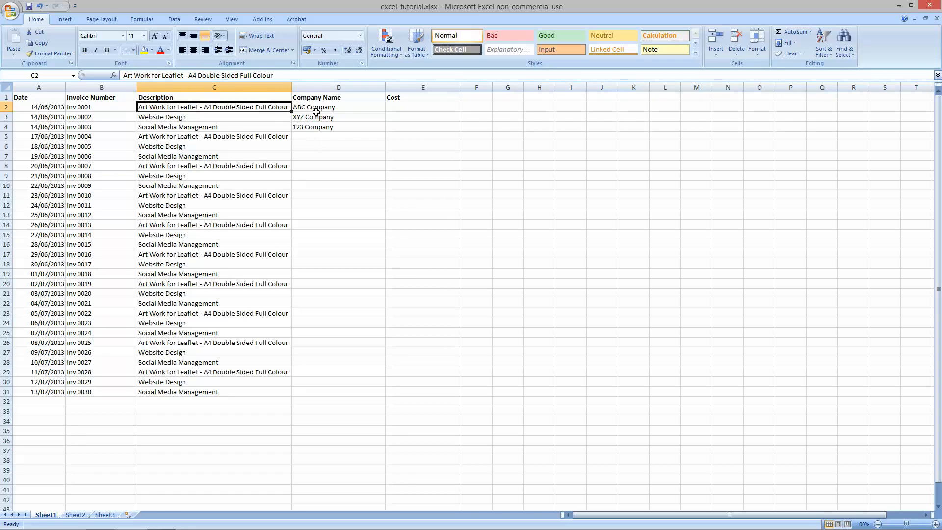
# Copy the three company names in D2:D4 and paste them into D5:D7, D8:D10 and D11:D13.
pyautogui.moveTo(315, 112); pyautogui.dragTo(315, 129)
pyautogui.hotkey('ctrl', 'c')
pyautogui.click(316, 136)
pyautogui.hotkey('ctrl', 'v')
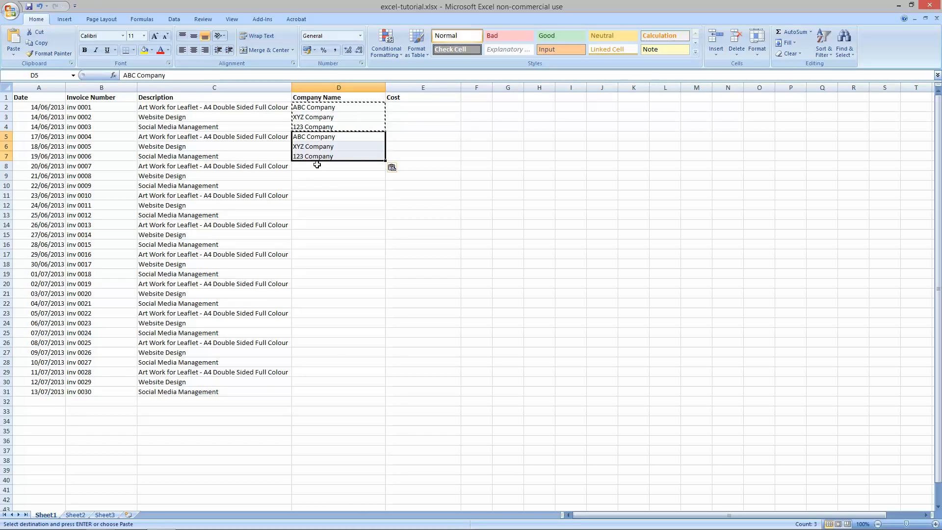
pyautogui.click(317, 165)
pyautogui.hotkey('ctrl', 'v')
pyautogui.click(315, 195)
pyautogui.hotkey('ctrl', 'v')
# Paste the three copied company names repeatedly from D14 down to D31, and end the copy mode.
pyautogui.click(320, 224)
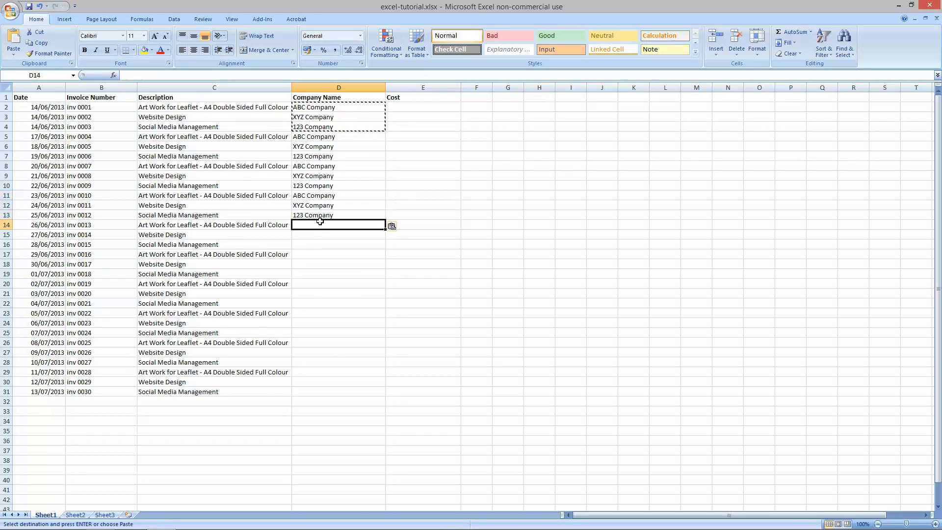
pyautogui.hotkey('ctrl', 'v')
pyautogui.click(314, 254)
pyautogui.hotkey('ctrl', 'v')
pyautogui.click(316, 284)
pyautogui.hotkey('ctrl', 'v')
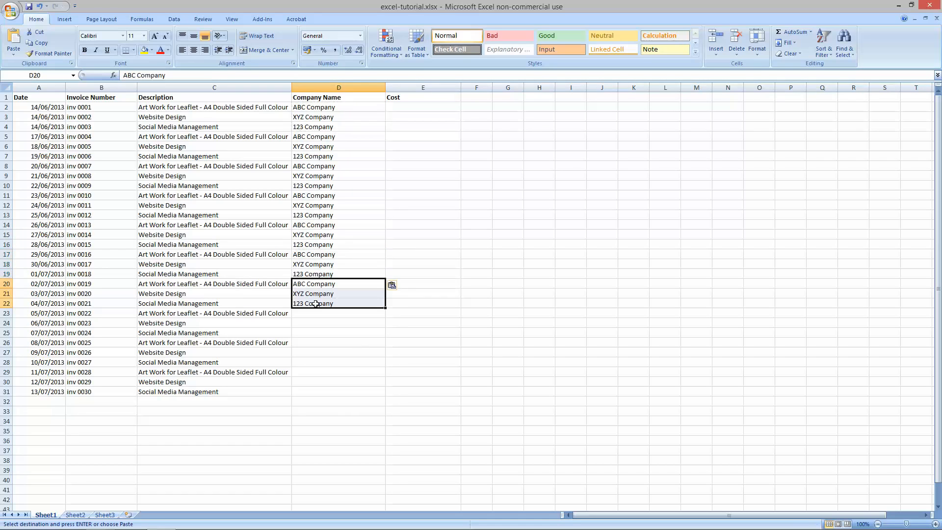
pyautogui.click(315, 314)
pyautogui.hotkey('ctrl', 'v')
pyautogui.click(315, 343)
pyautogui.hotkey('ctrl', 'v')
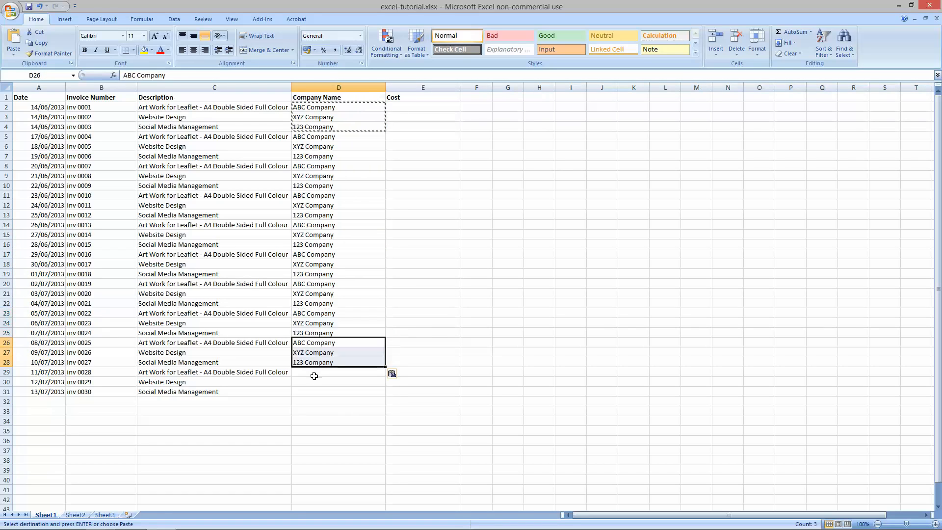
pyautogui.click(314, 376)
pyautogui.hotkey('ctrl', 'v')
pyautogui.click(366, 270)
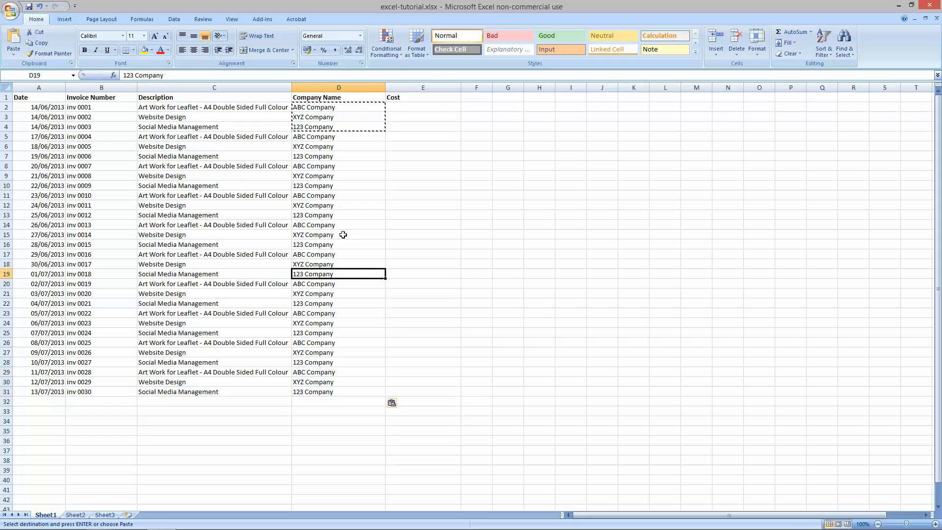
pyautogui.press('Escape')
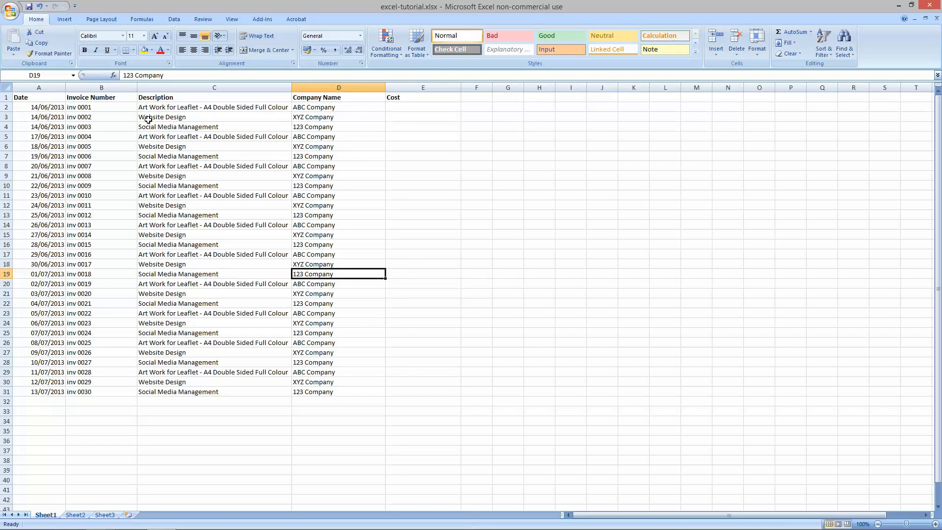
# Narrow the Cost column to a width of about 16.14.
pyautogui.moveTo(460, 89); pyautogui.dragTo(443, 91)
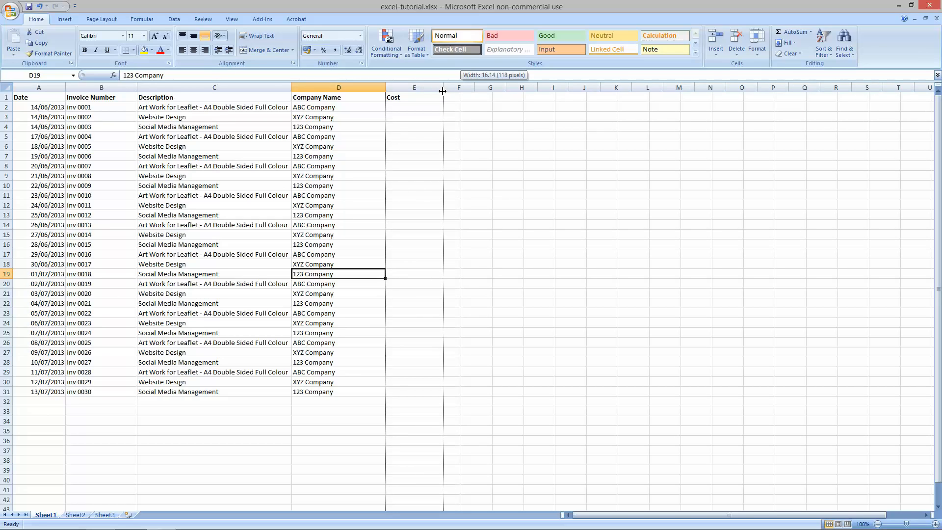
pyautogui.moveTo(443, 90); pyautogui.dragTo(443, 91)
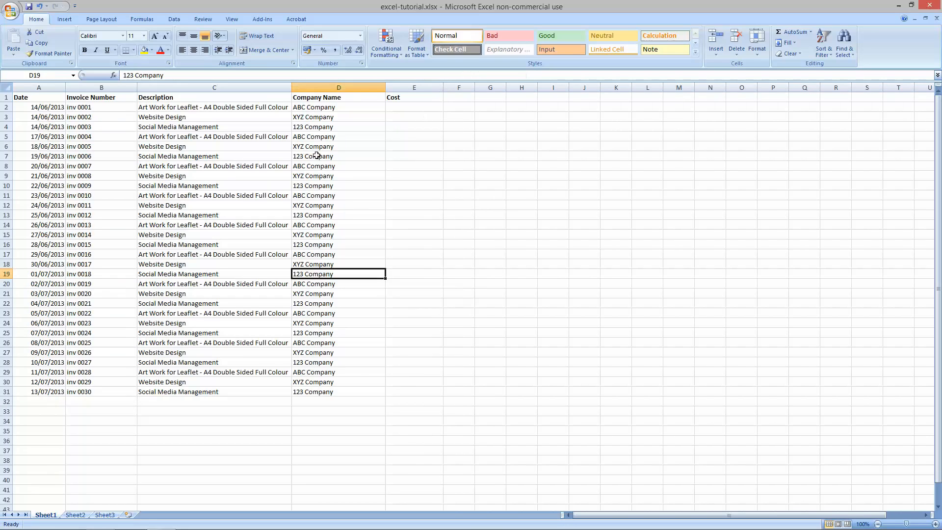
# Check the number format category of columns B to D in the Format Cells dialog, and close it without changes.
pyautogui.moveTo(122, 87); pyautogui.dragTo(310, 89)
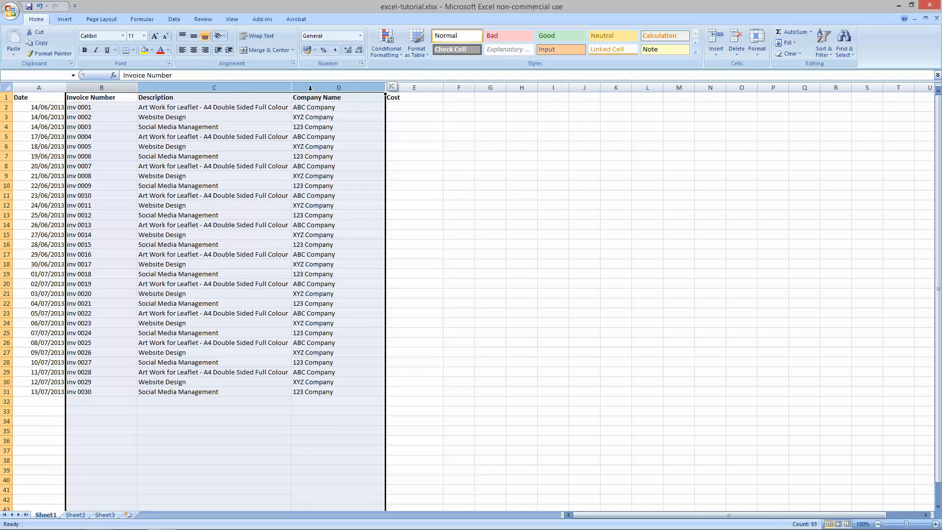
pyautogui.moveTo(310, 88); pyautogui.dragTo(310, 88)
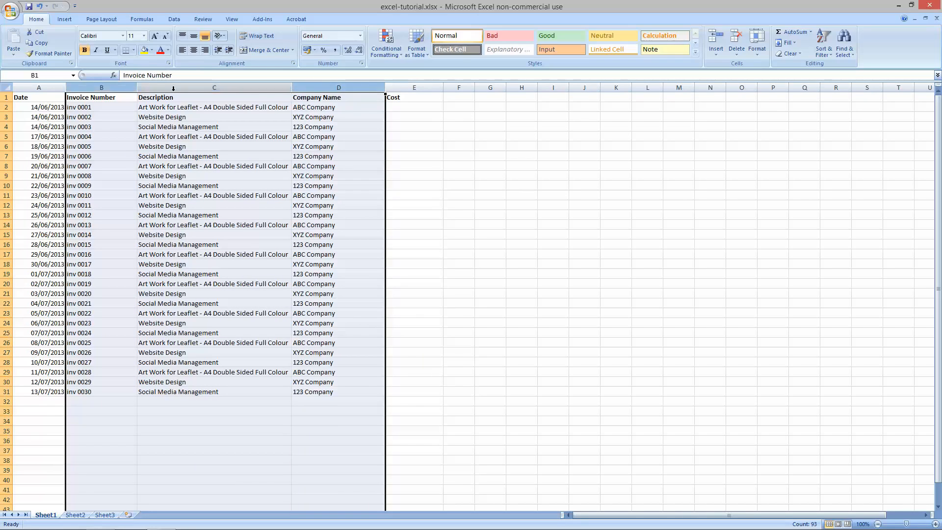
pyautogui.rightClick(192, 92)
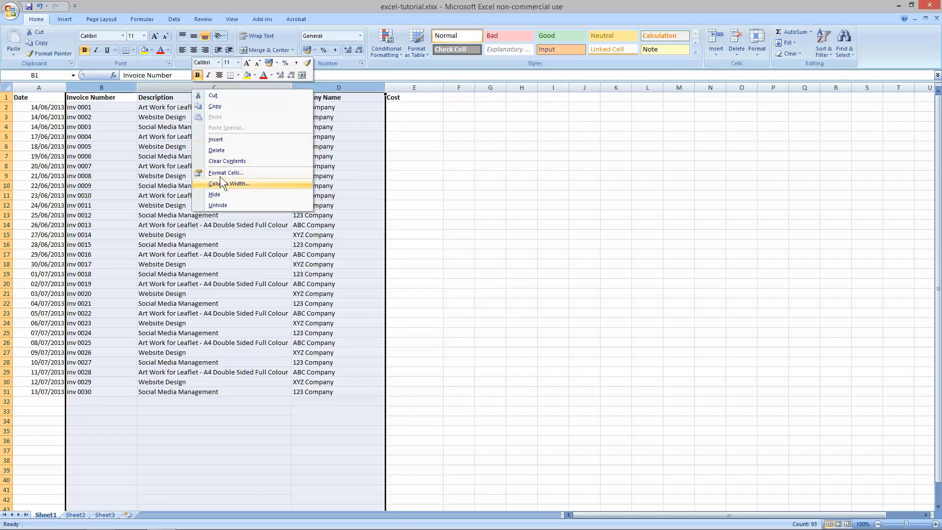
pyautogui.click(226, 172)
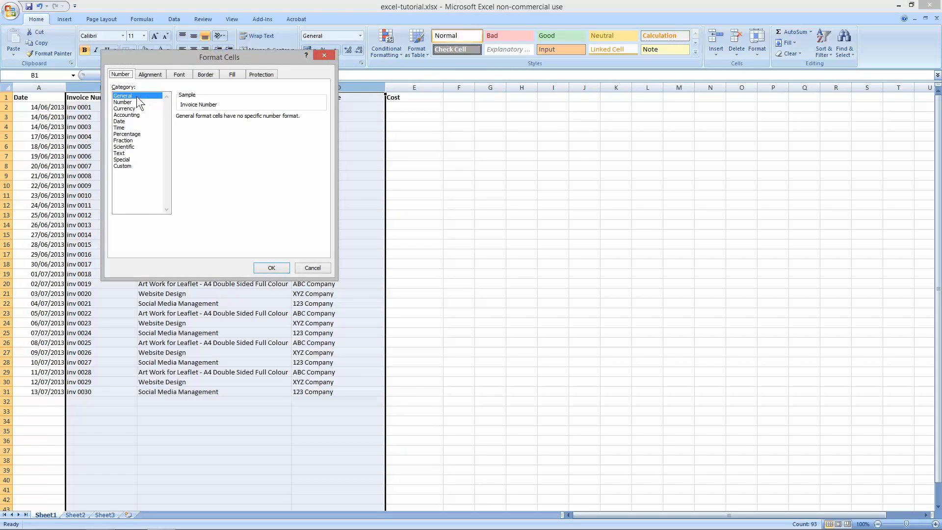
pyautogui.click(313, 267)
pyautogui.click(243, 152)
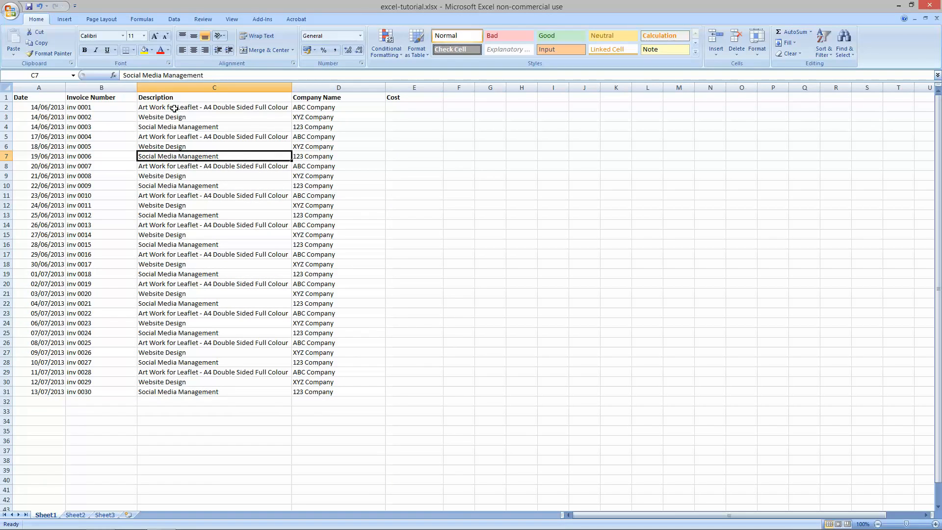
# Highlight the Description, Invoice Number and Company Name entries and the Date column in turn to review their data types.
pyautogui.moveTo(174, 108); pyautogui.dragTo(227, 374)
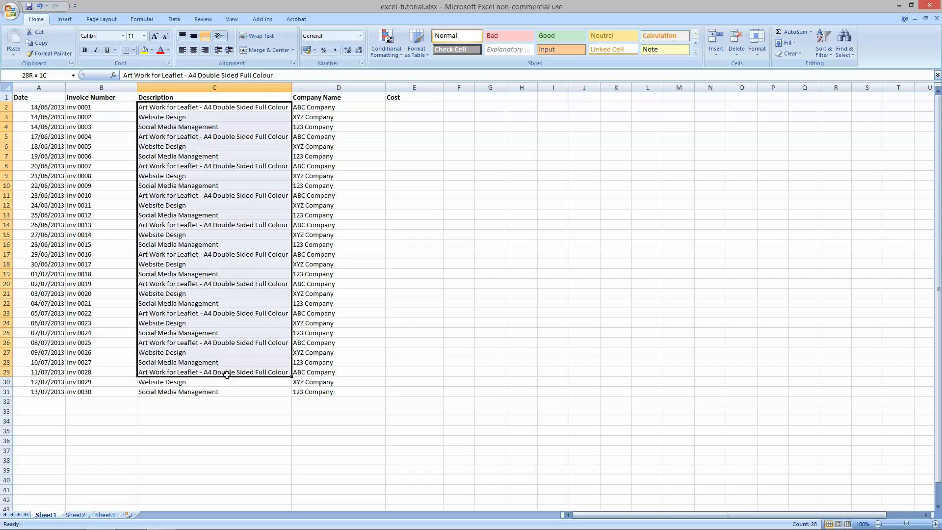
pyautogui.moveTo(88, 107); pyautogui.dragTo(94, 391)
pyautogui.moveTo(313, 109); pyautogui.dragTo(313, 391)
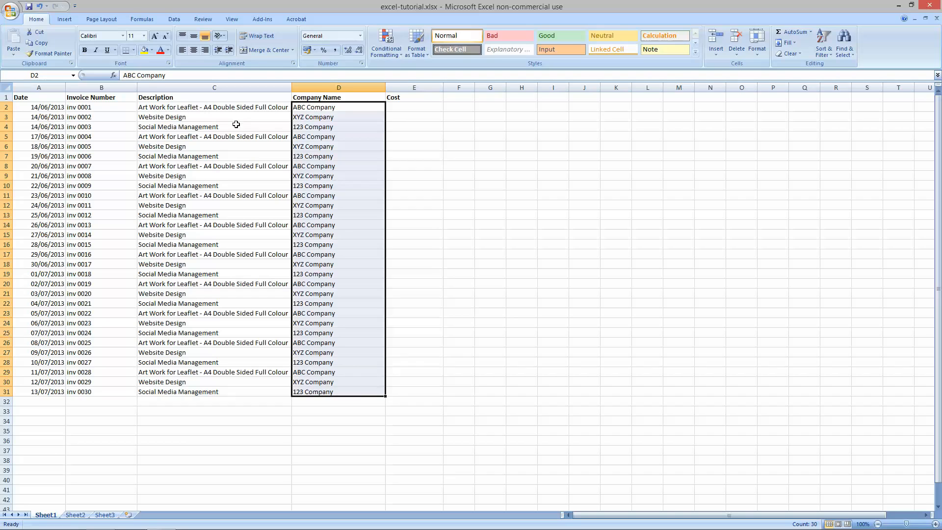
pyautogui.click(38, 87)
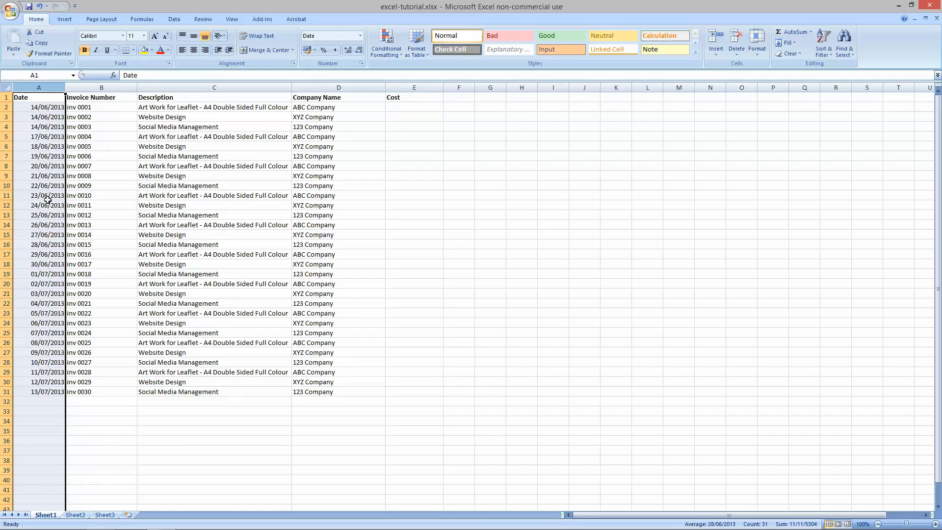
pyautogui.click(401, 88)
pyautogui.rightClick(401, 94)
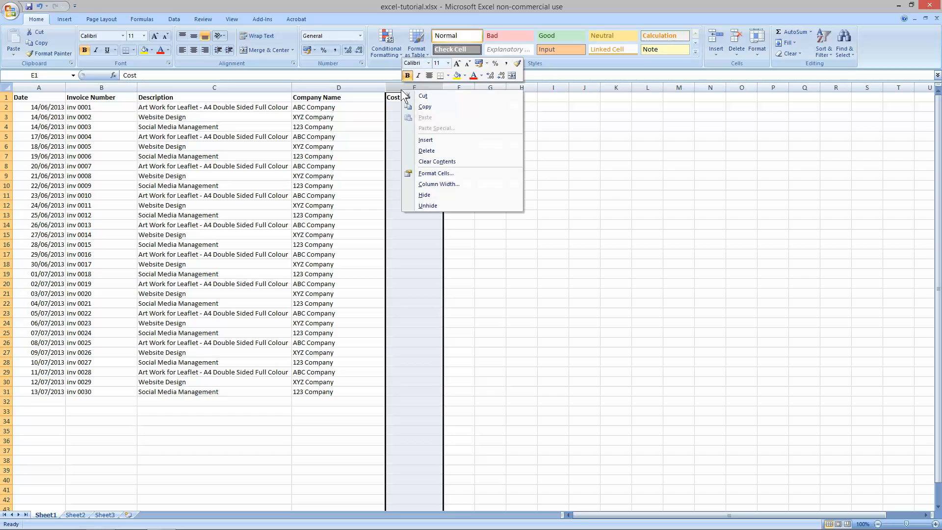
pyautogui.rightClick(408, 93)
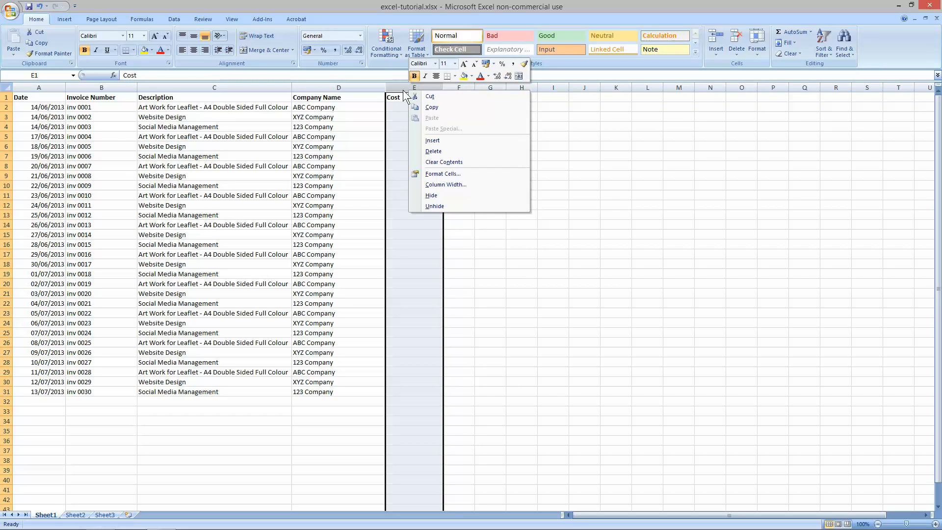
pyautogui.click(403, 89)
pyautogui.moveTo(487, 153); pyautogui.dragTo(480, 147)
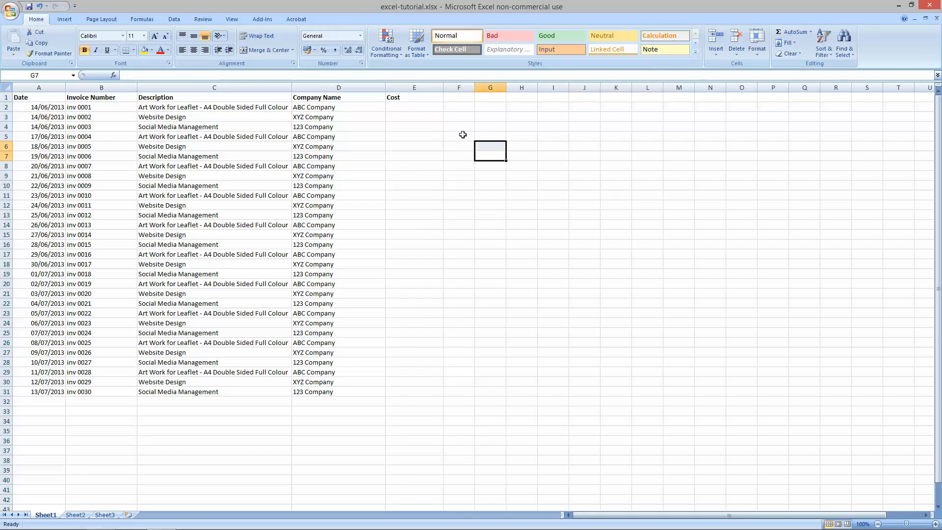
# Set the number format category of the whole Cost column to Currency in Format Cells.
pyautogui.click(420, 87)
pyautogui.rightClick(419, 87)
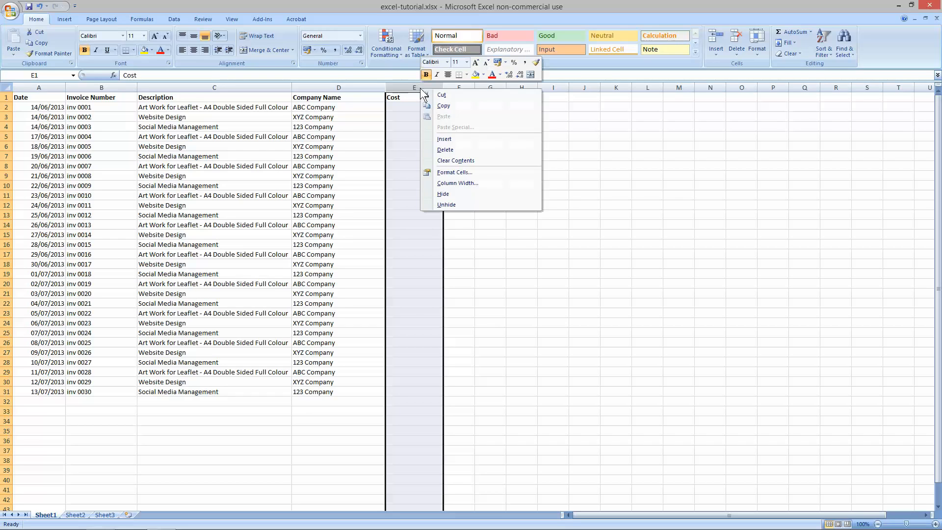
pyautogui.click(445, 174)
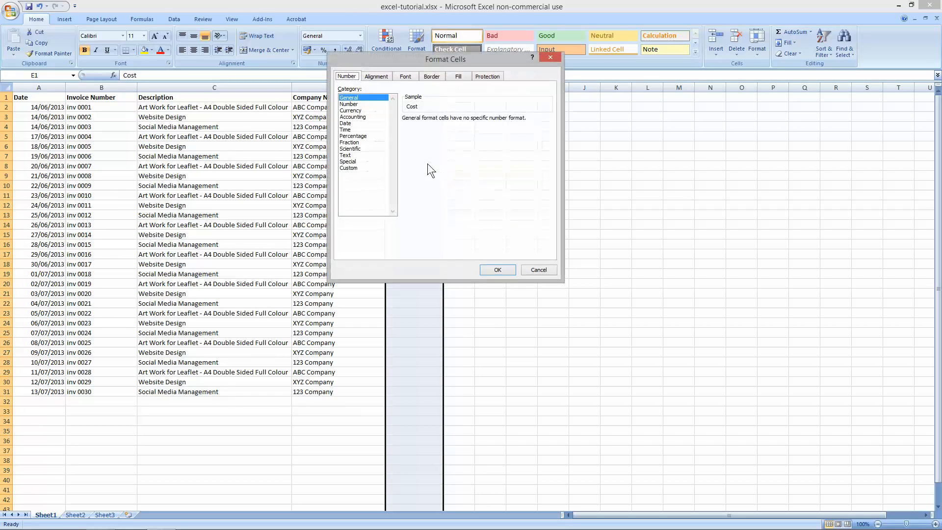
pyautogui.click(352, 111)
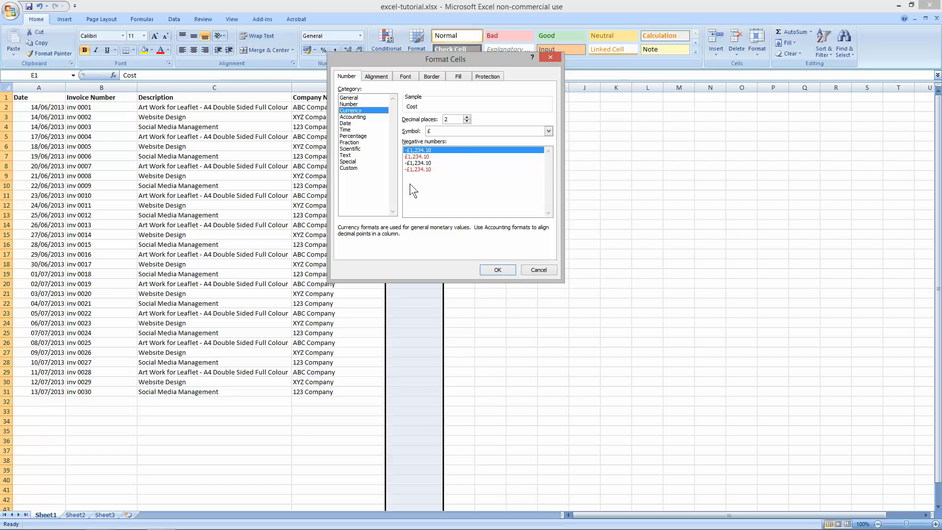
# Browse the available currency symbols, choose £ for the Cost column, and apply the currency format.
pyautogui.click(475, 130)
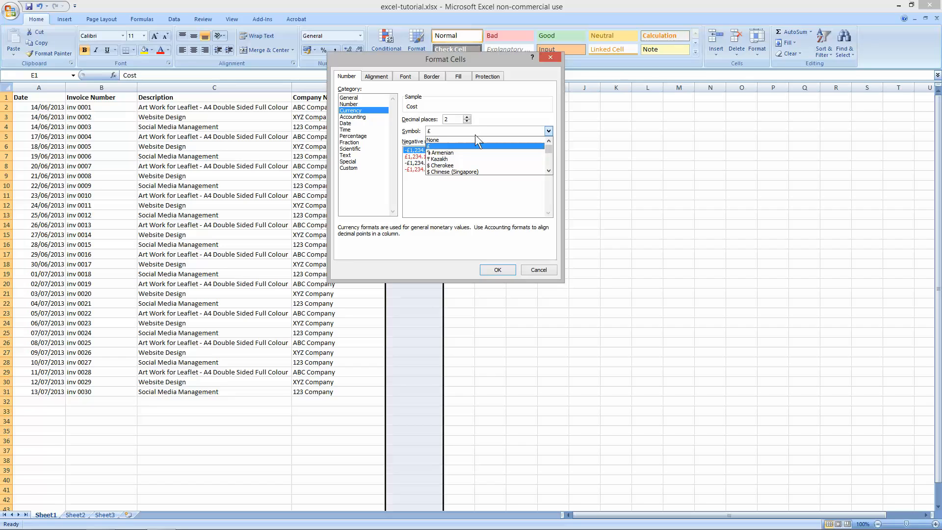
pyautogui.scroll(-10, 463, 162)
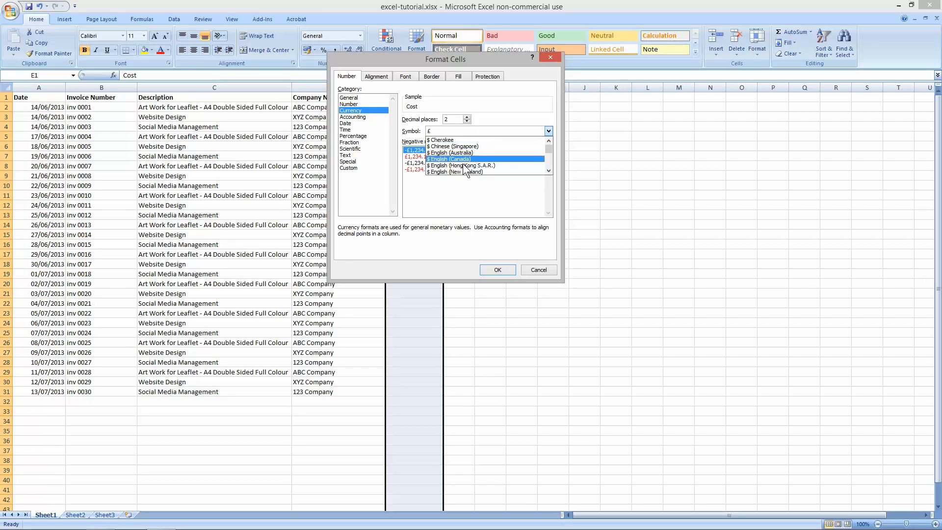
pyautogui.scroll(-1, 461, 169)
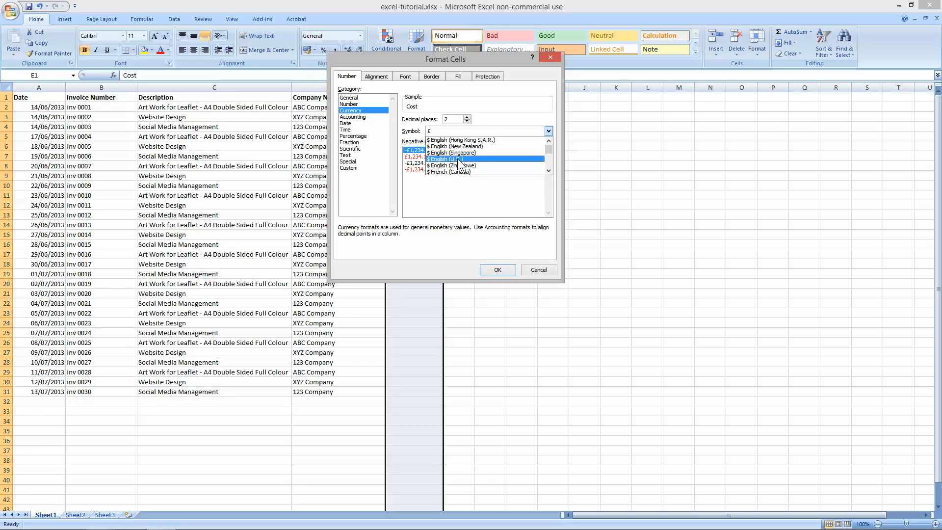
pyautogui.scroll(-10, 463, 161)
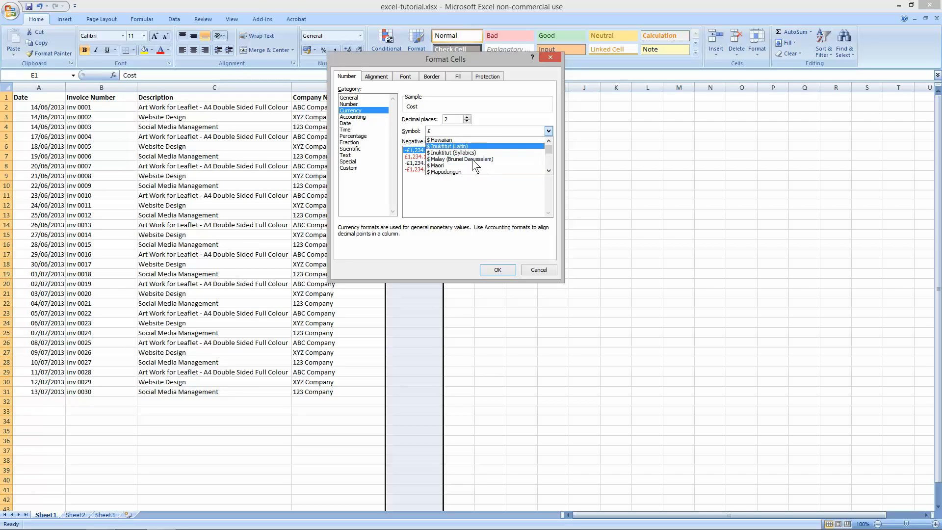
pyautogui.scroll(-4, 463, 160)
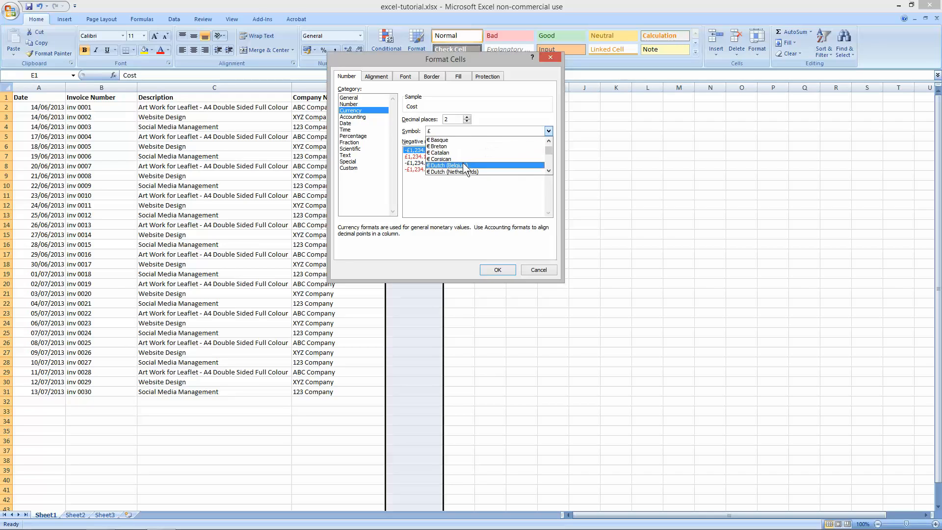
pyautogui.scroll(15, 458, 161)
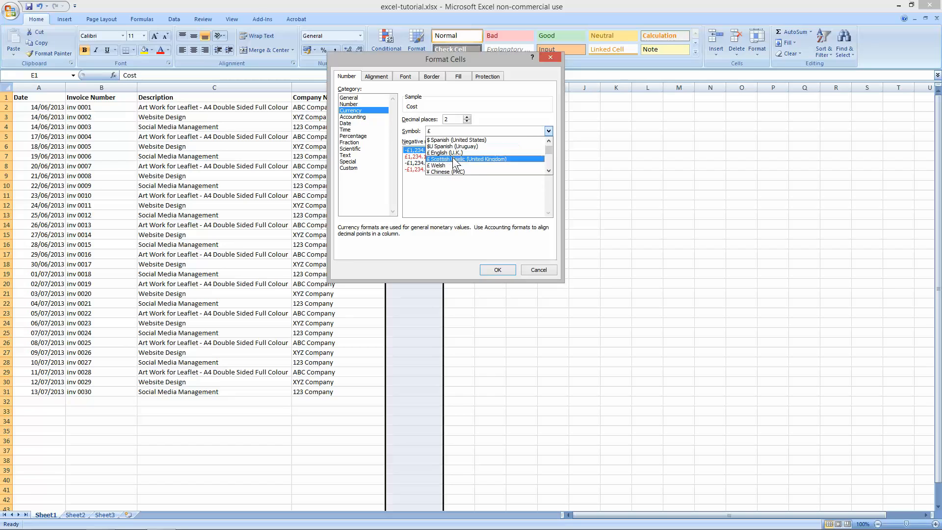
pyautogui.scroll(3, 450, 162)
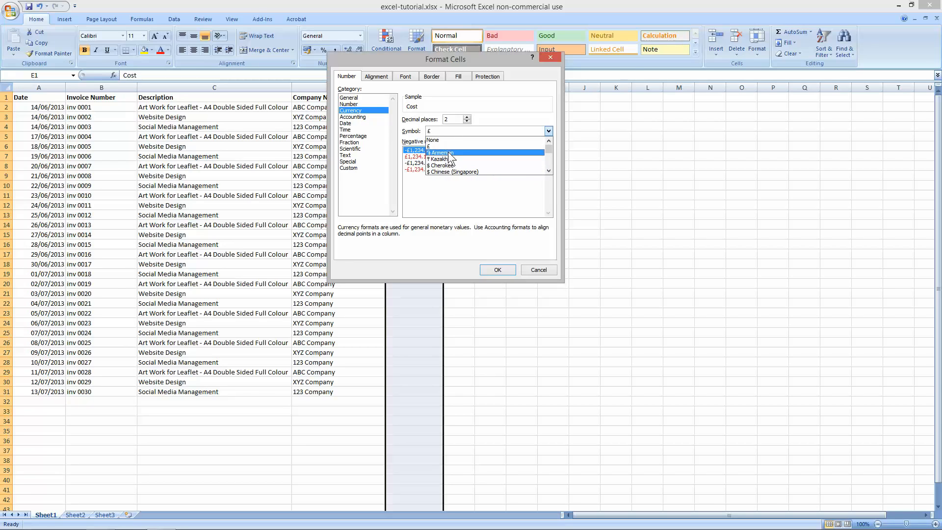
pyautogui.click(481, 146)
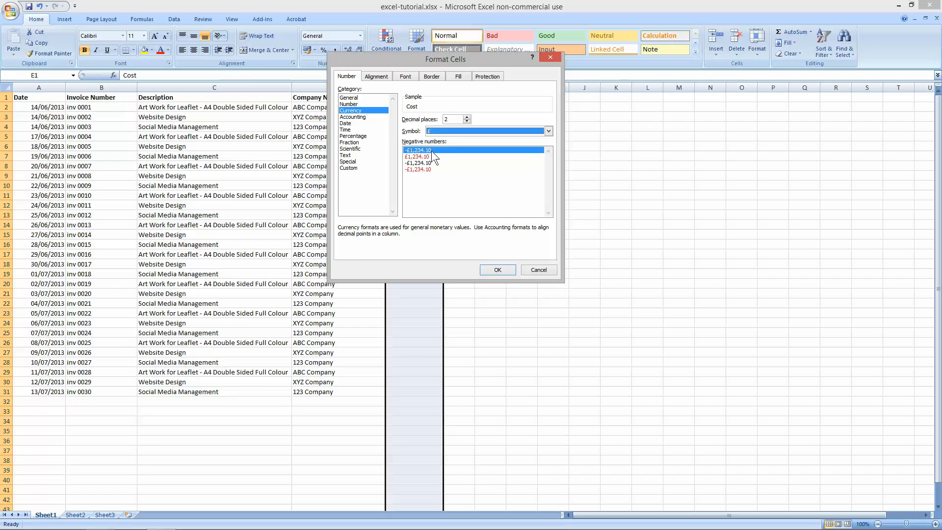
pyautogui.click(497, 269)
# Enter the first two costs, 12.95 in E2 and 100 in E3.
pyautogui.click(403, 110)
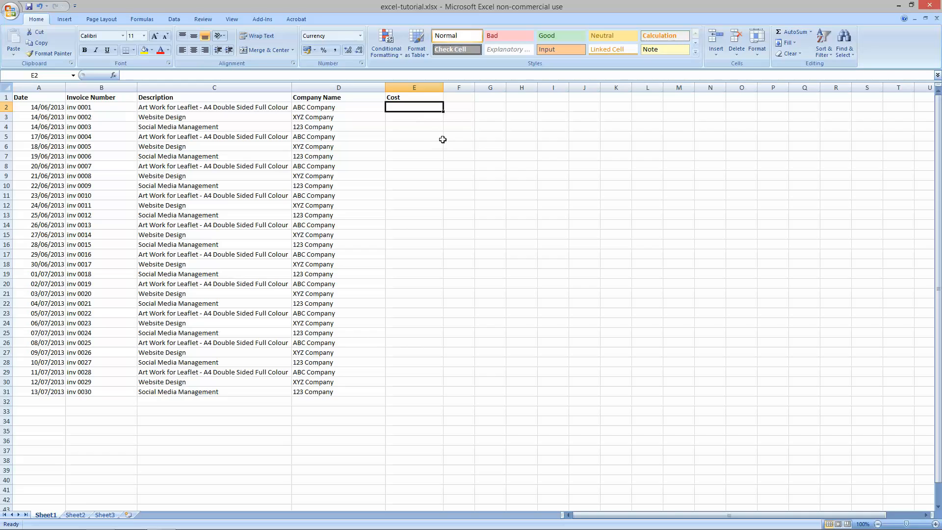
pyautogui.write('1')
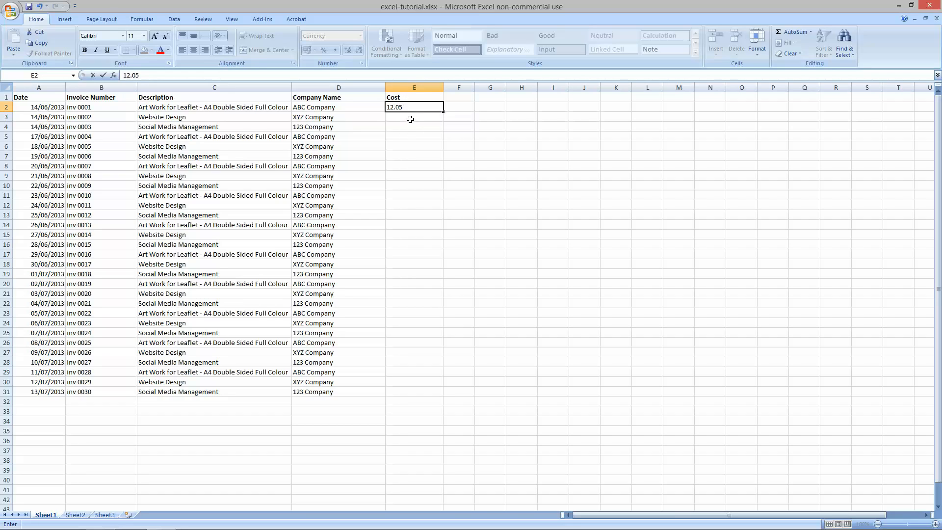
pyautogui.write('2.95')
pyautogui.press('Return')
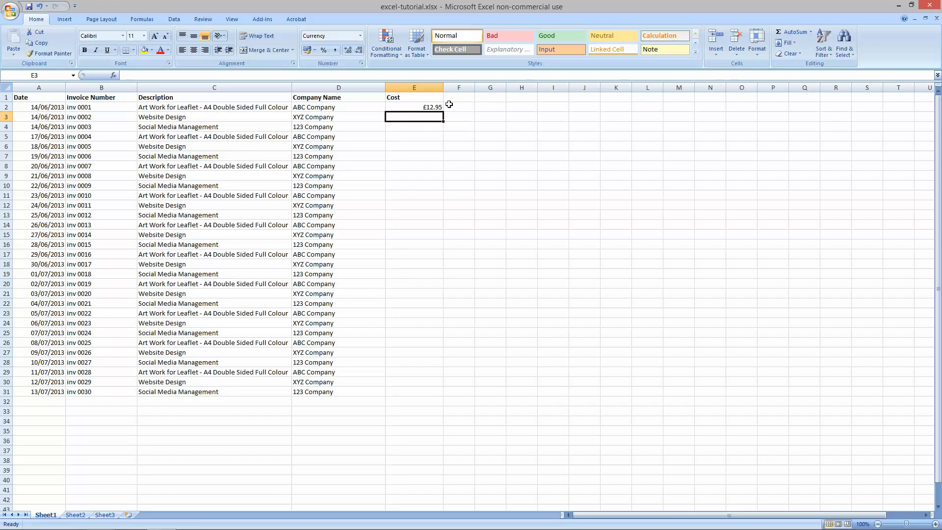
pyautogui.click(432, 108)
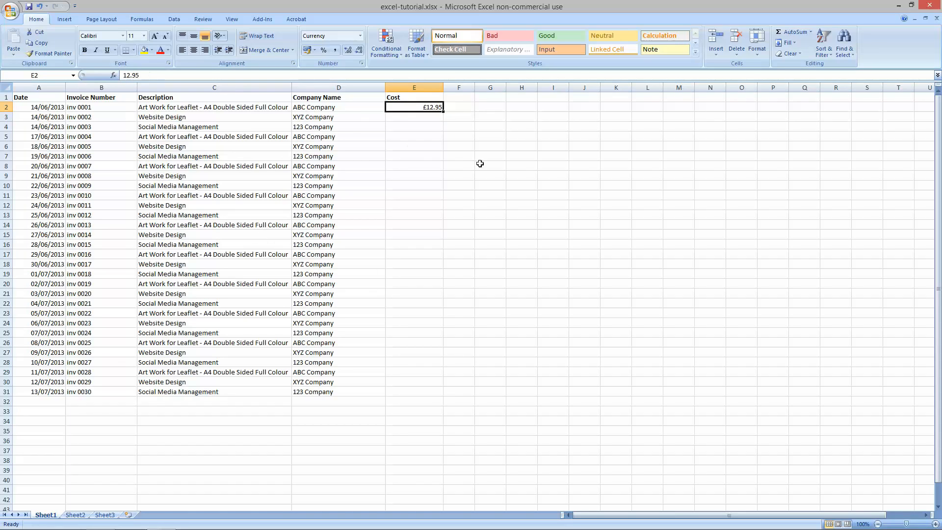
pyautogui.click(436, 119)
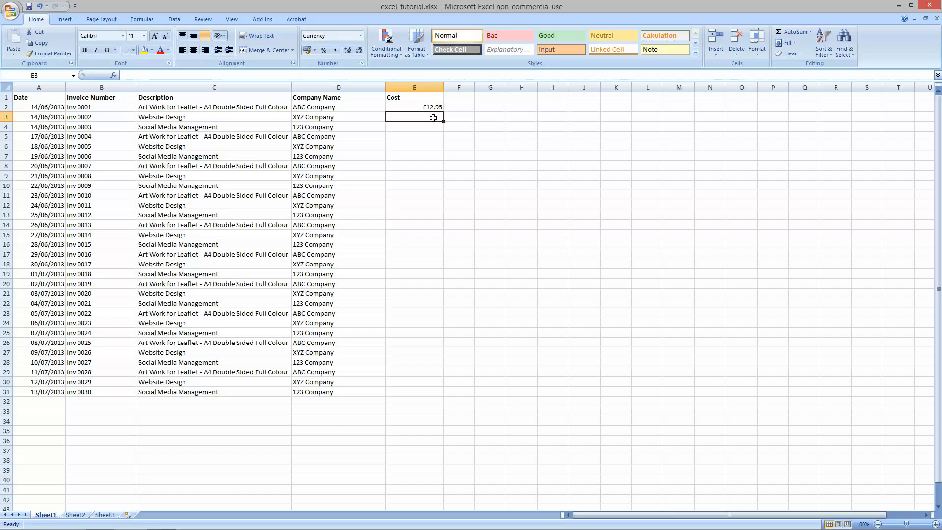
pyautogui.write('100')
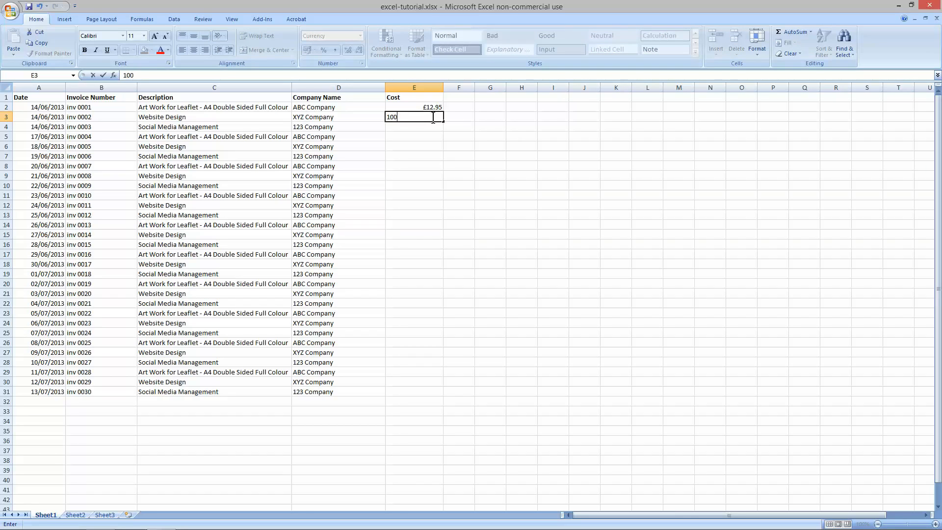
pyautogui.press('Return')
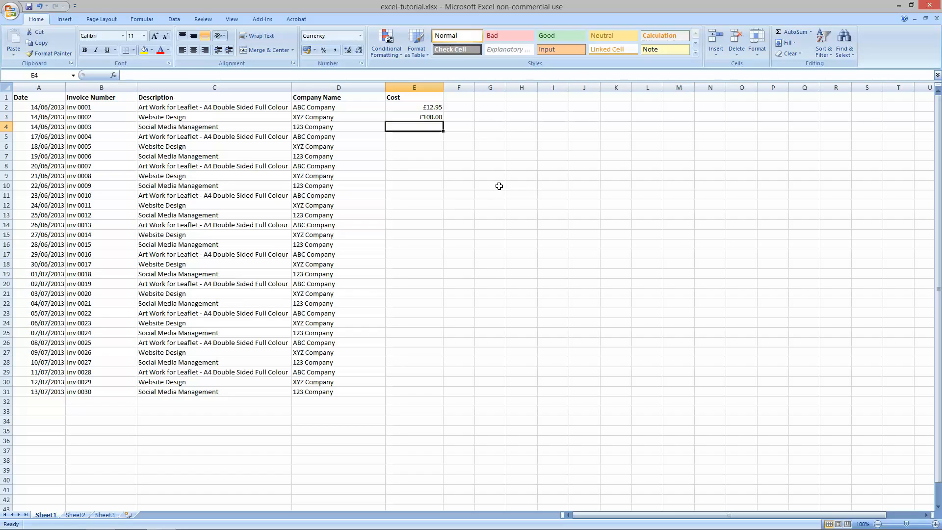
# Enter the costs 340, 560, 230 and 140 in cells E4 to E7.
pyautogui.moveTo(427, 111); pyautogui.dragTo(427, 392)
pyautogui.click(428, 126)
pyautogui.write('340')
pyautogui.press('Return')
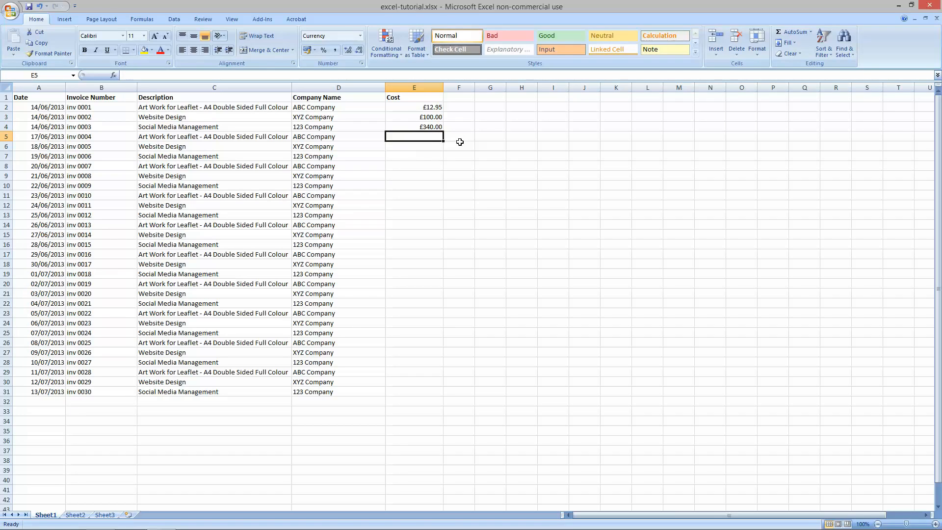
pyautogui.write('560')
pyautogui.press('Return')
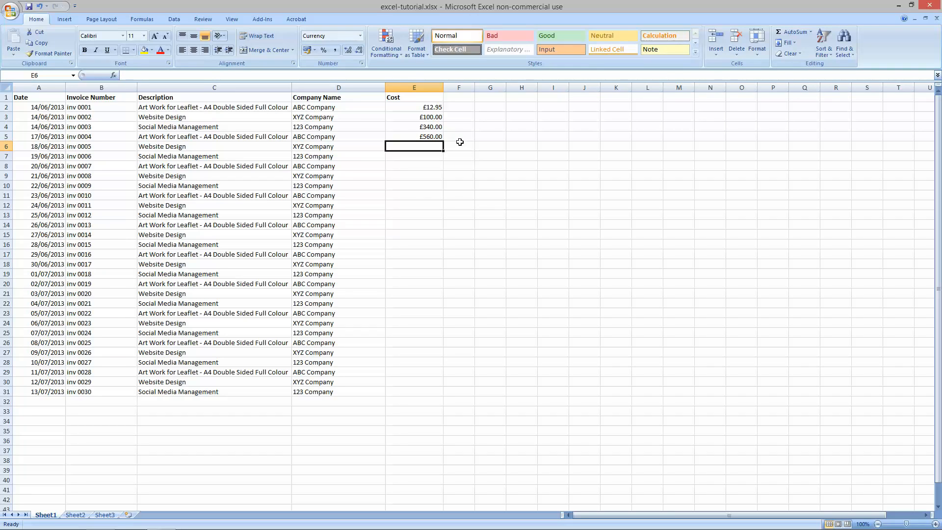
pyautogui.write('230')
pyautogui.press('Return')
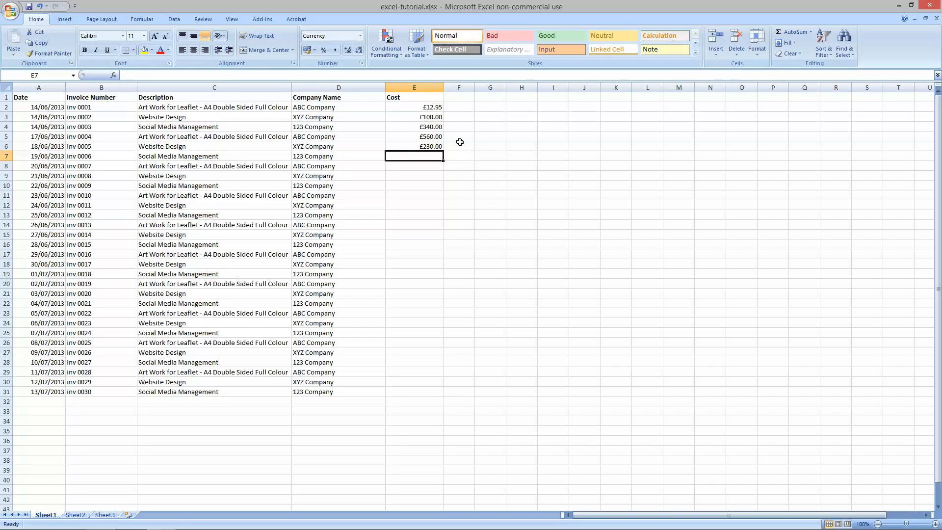
pyautogui.write('140')
pyautogui.press('Return')
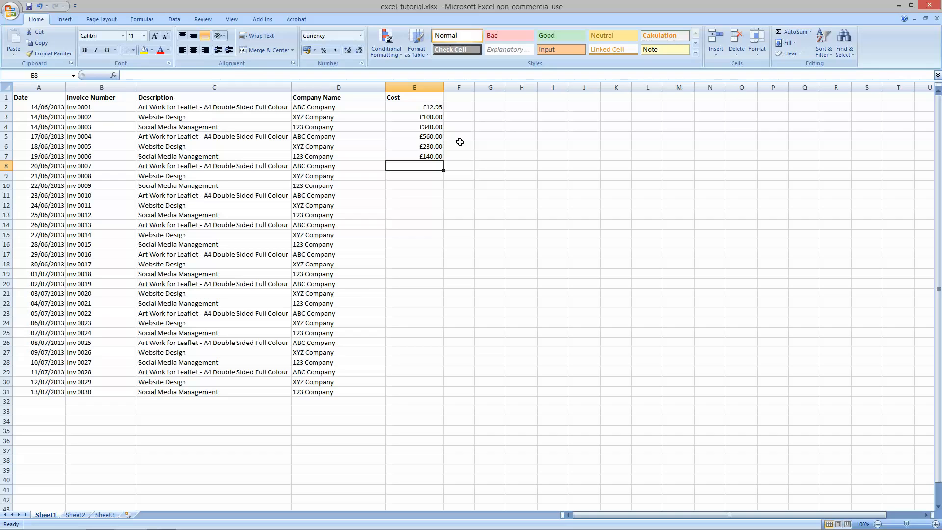
# Enter the costs 96, 45, 37, 65 and 25 in cells E8 to E12.
pyautogui.write('96')
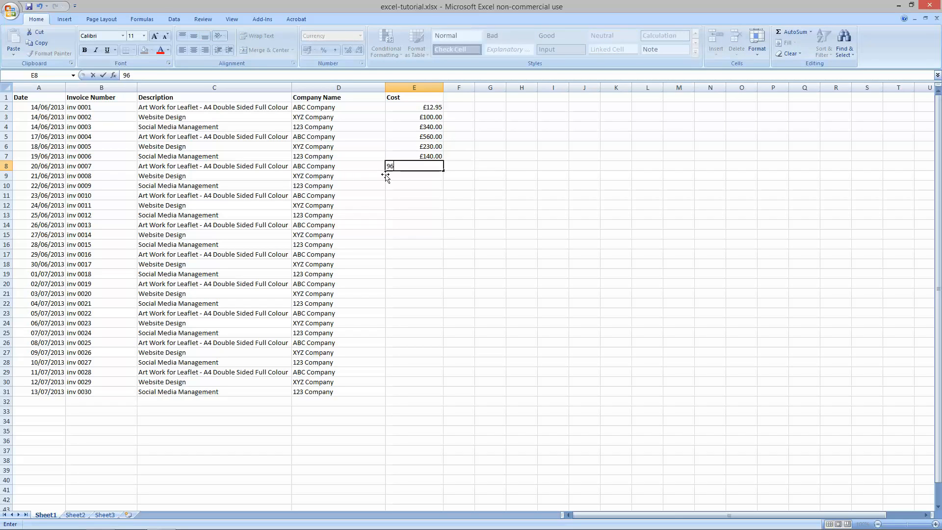
pyautogui.press('Return')
pyautogui.write('45')
pyautogui.press('Return')
pyautogui.write('37')
pyautogui.press('Return')
pyautogui.write('65')
pyautogui.press('Return')
pyautogui.write('25')
pyautogui.press('Return')
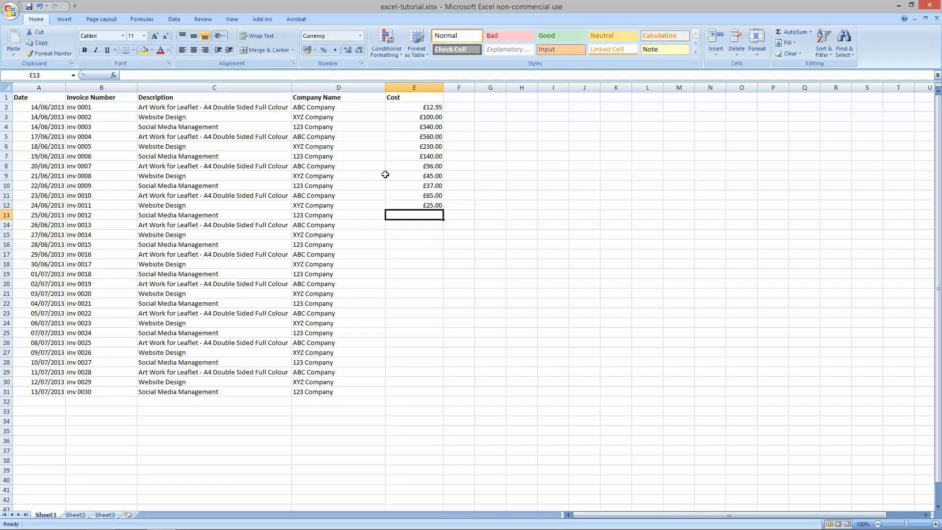
# Copy the costs in E4 to E10 and paste them starting at E13.
pyautogui.moveTo(425, 128); pyautogui.dragTo(425, 186)
pyautogui.hotkey('ctrl', 'c')
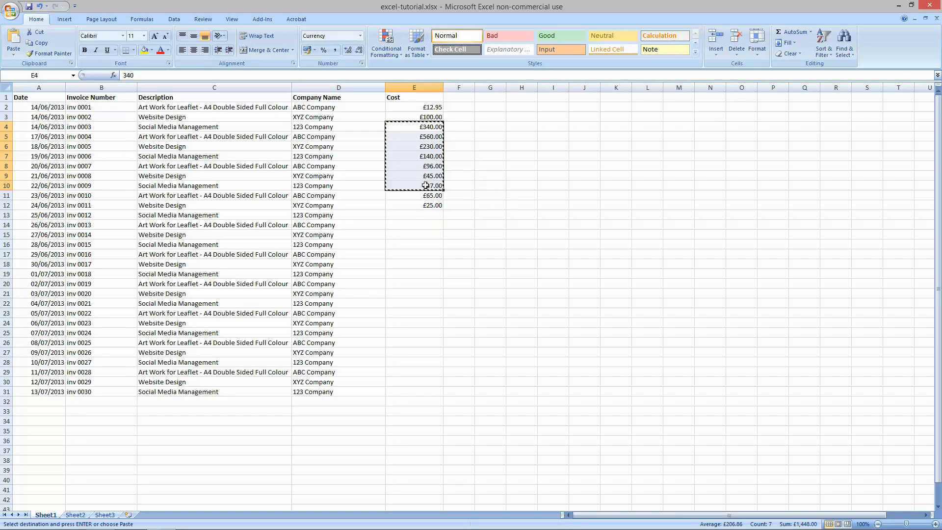
pyautogui.click(427, 216)
pyautogui.hotkey('ctrl', 'v')
# Copy the costs in E8 to E14 and paste them starting at E20.
pyautogui.click(430, 167)
pyautogui.moveTo(430, 167); pyautogui.dragTo(432, 229)
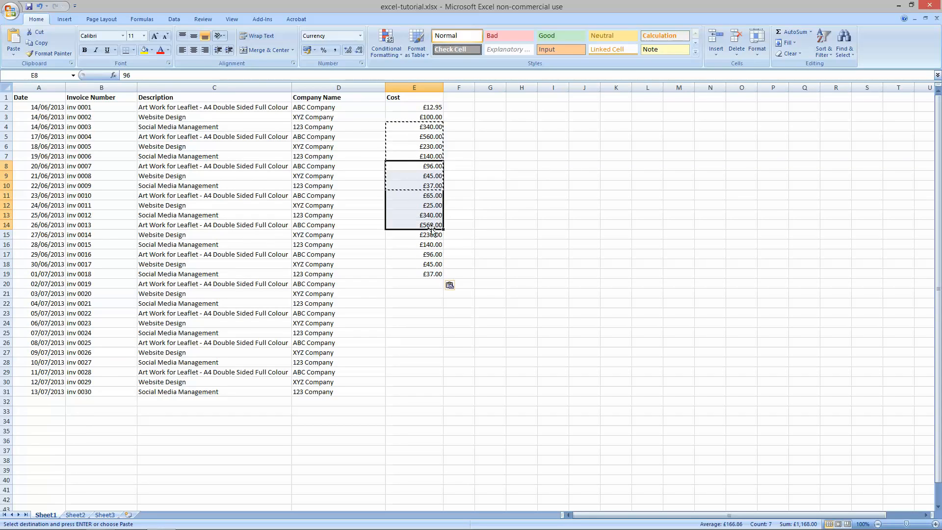
pyautogui.hotkey('ctrl', 'c')
pyautogui.click(431, 283)
pyautogui.hotkey('ctrl', 'v')
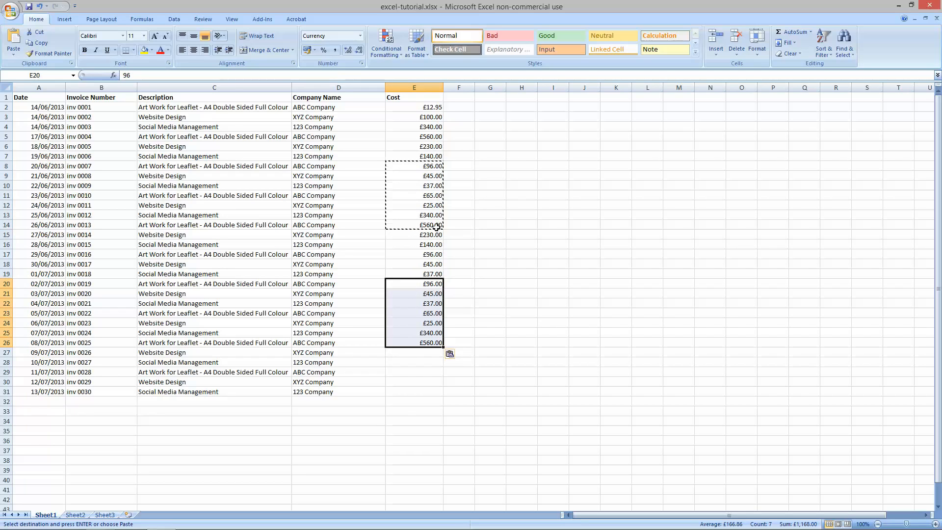
# Fill the last Cost rows by copying E13 to E17 into E27 onward, and end the copy mode.
pyautogui.moveTo(432, 216); pyautogui.dragTo(432, 250)
pyautogui.hotkey('ctrl', 'c')
pyautogui.click(429, 354)
pyautogui.hotkey('ctrl', 'v')
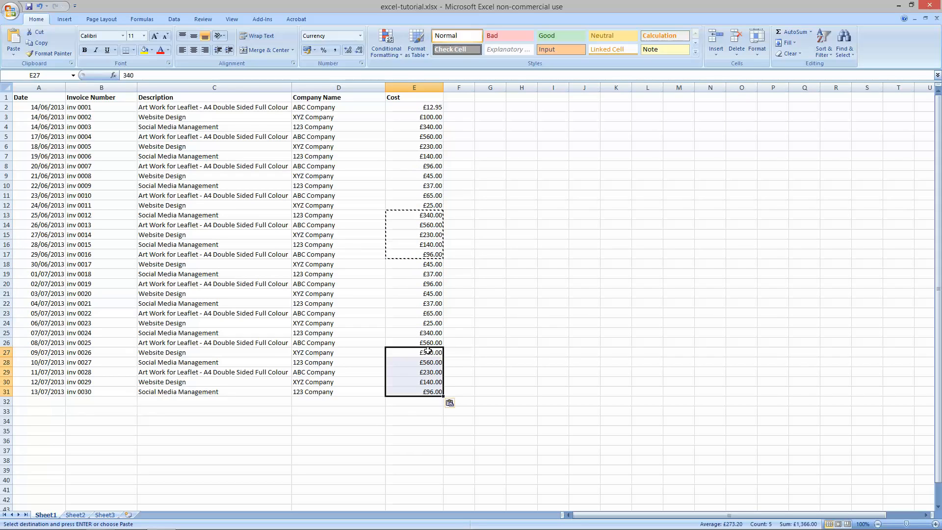
pyautogui.click(429, 264)
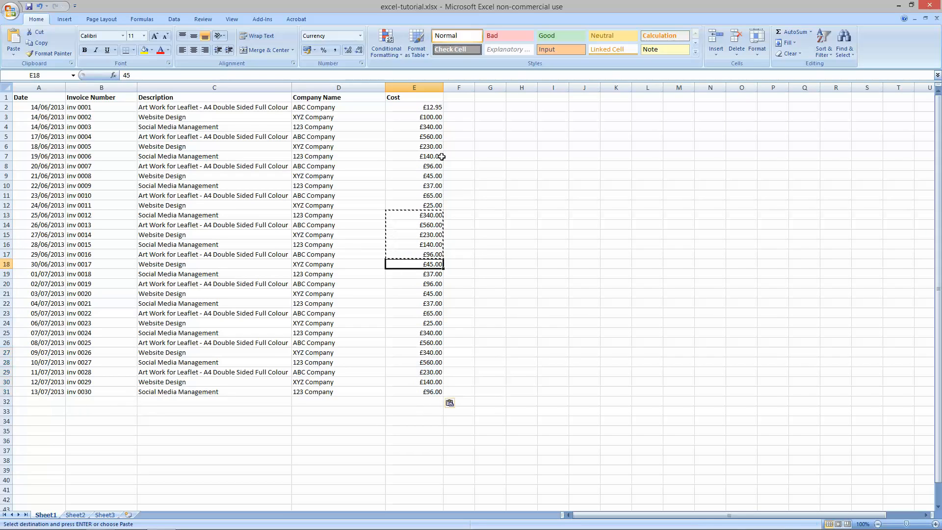
pyautogui.click(470, 244)
pyautogui.press('Escape')
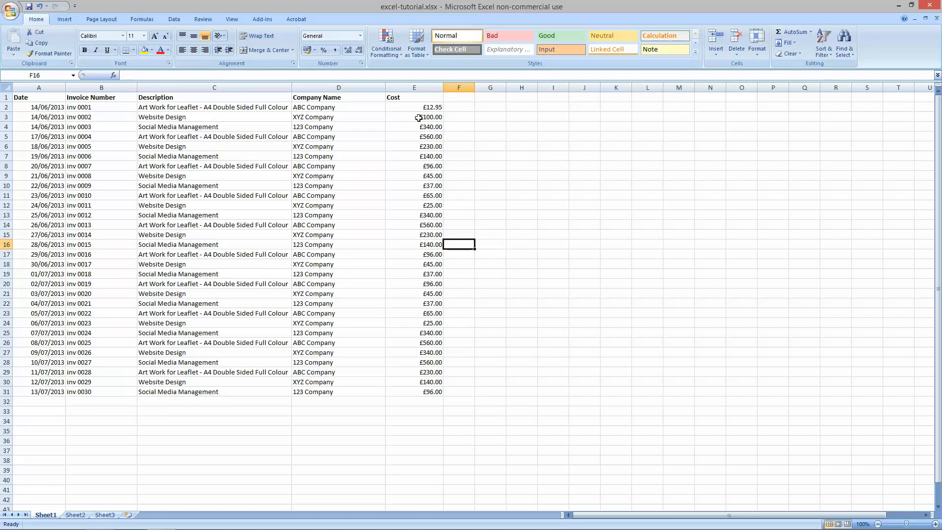
# Change the column A header in A1 to "Invoice Date".
pyautogui.click(29, 97)
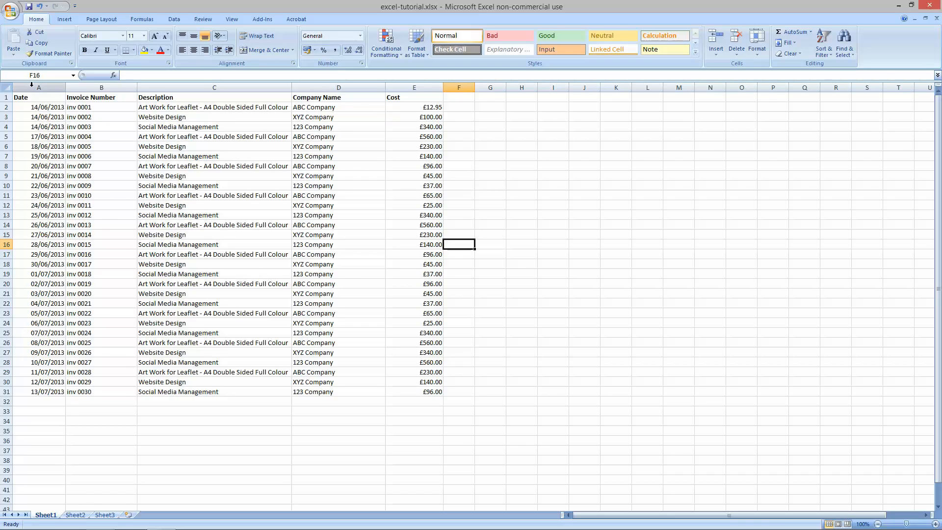
pyautogui.hotkey('ctrl', 'space')
pyautogui.click(34, 98)
pyautogui.doubleClick(25, 98)
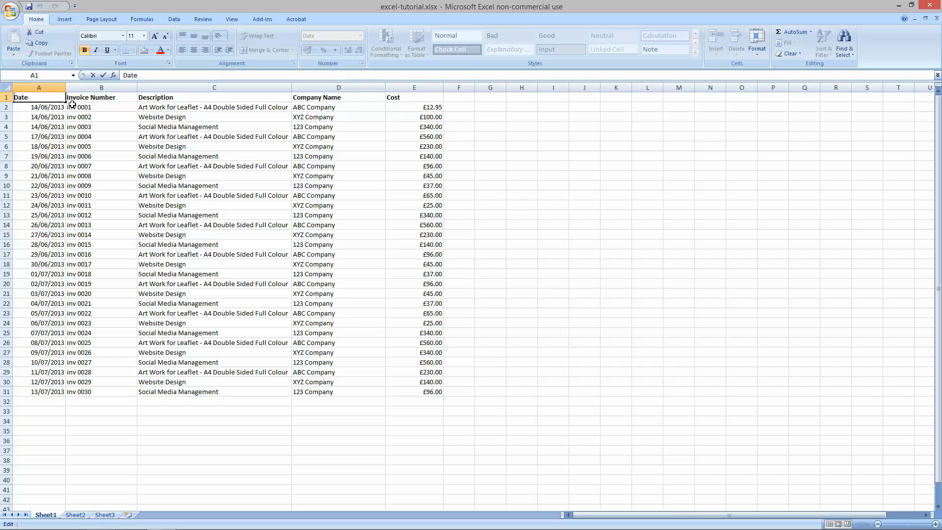
pyautogui.write('Invoice')
pyautogui.press('Return')
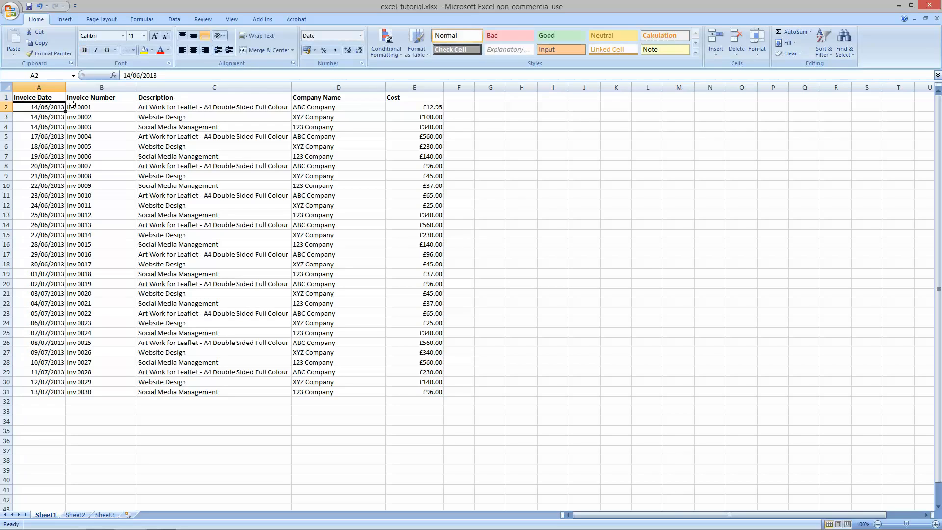
pyautogui.click(34, 95)
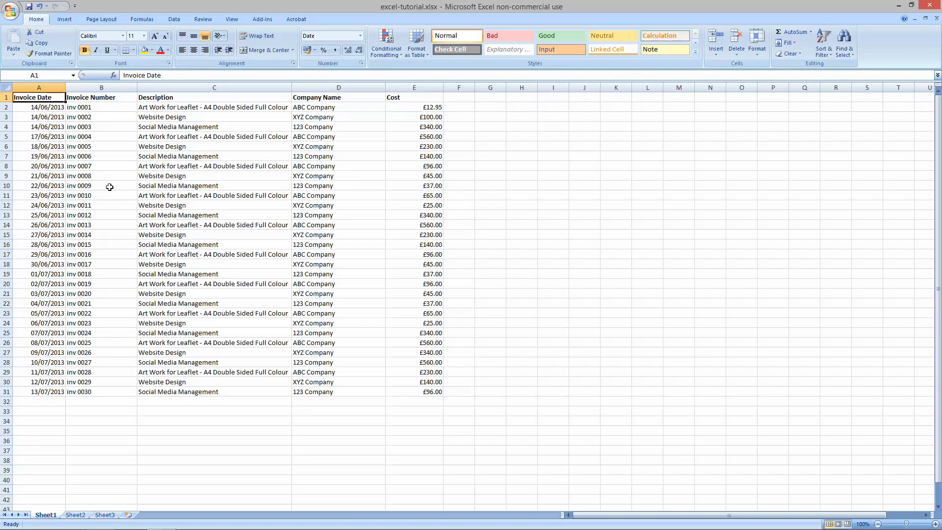
# Try left and right alignment on the whole Invoice Date column to compare them.
pyautogui.click(46, 85)
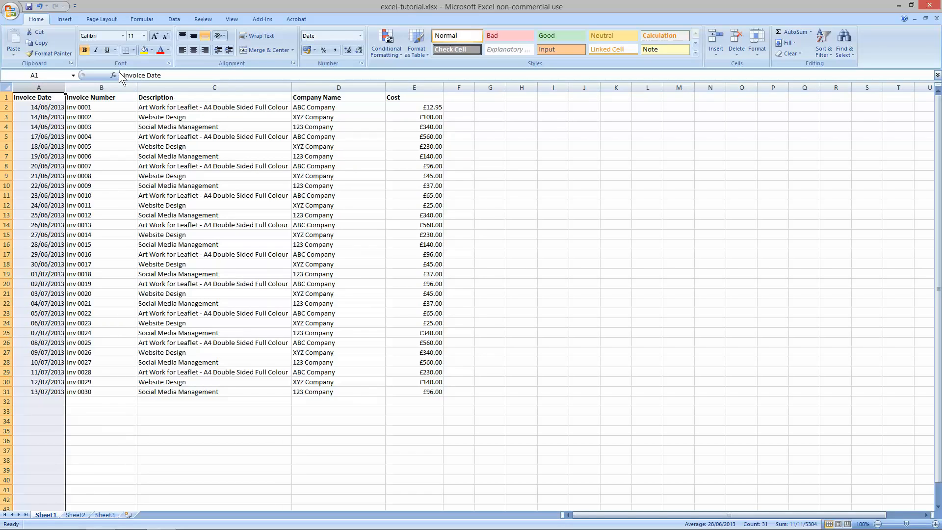
pyautogui.click(189, 51)
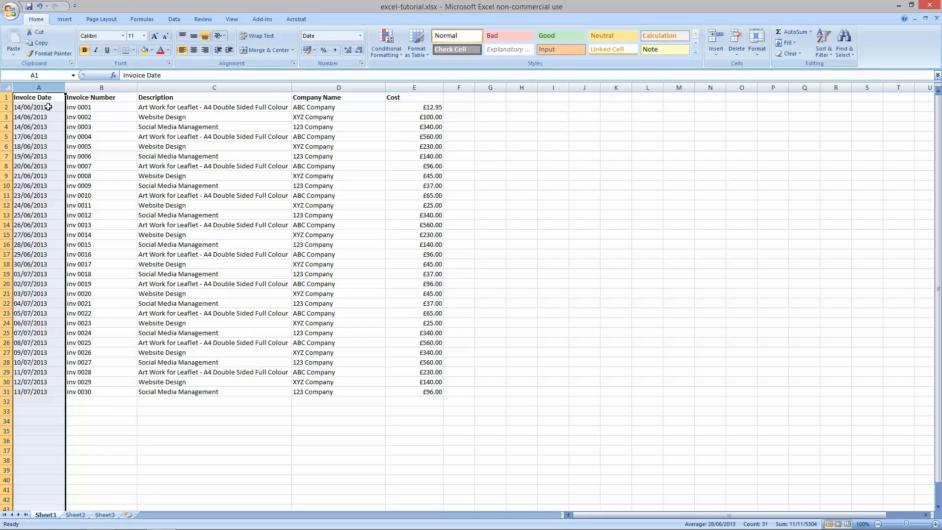
pyautogui.click(205, 50)
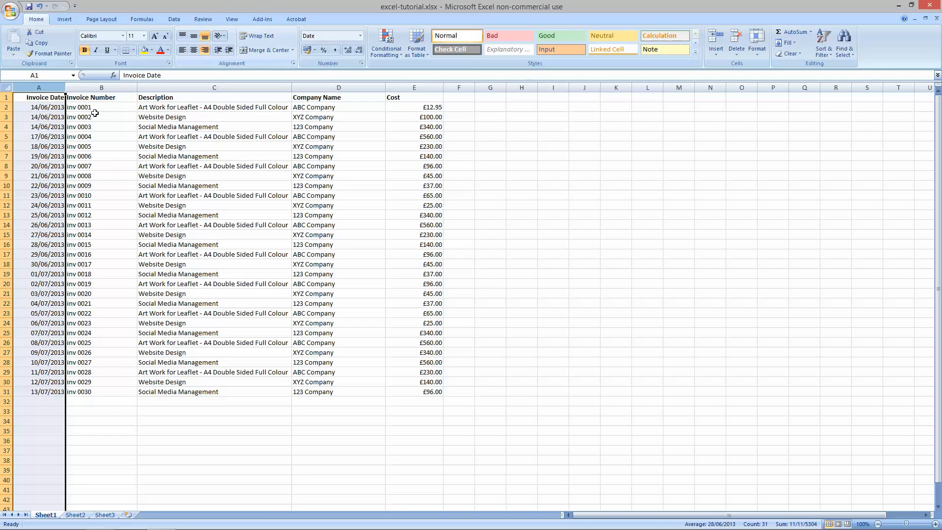
pyautogui.click(94, 111)
pyautogui.moveTo(60, 108); pyautogui.dragTo(65, 109)
# Left-align the whole Invoice Date column and deselect it.
pyautogui.click(51, 89)
pyautogui.click(182, 51)
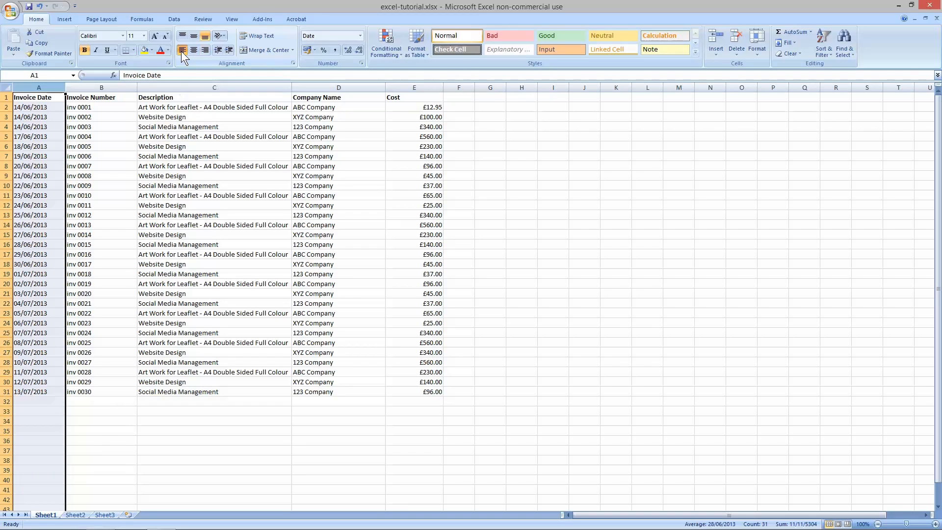
pyautogui.click(89, 137)
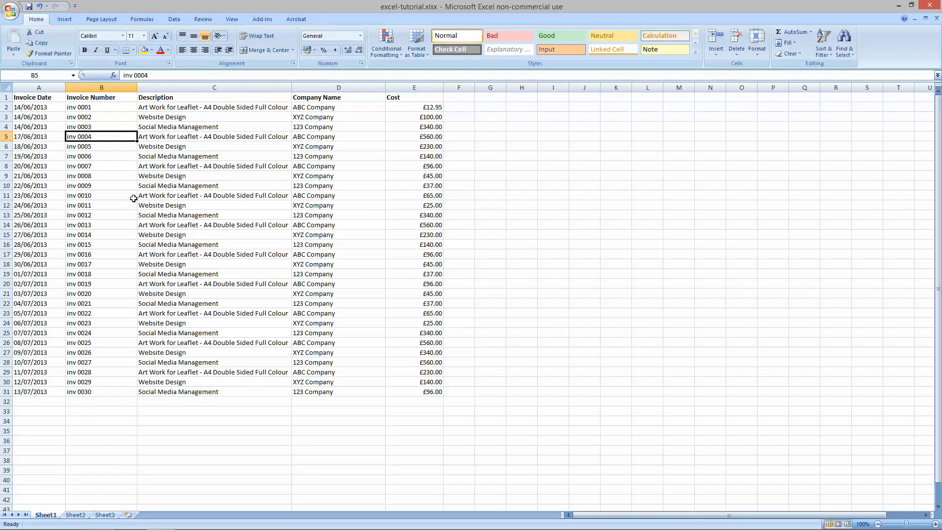
# Narrow the Cost and Company Name columns to suit their contents and slightly widen the Description column.
pyautogui.doubleClick(443, 90)
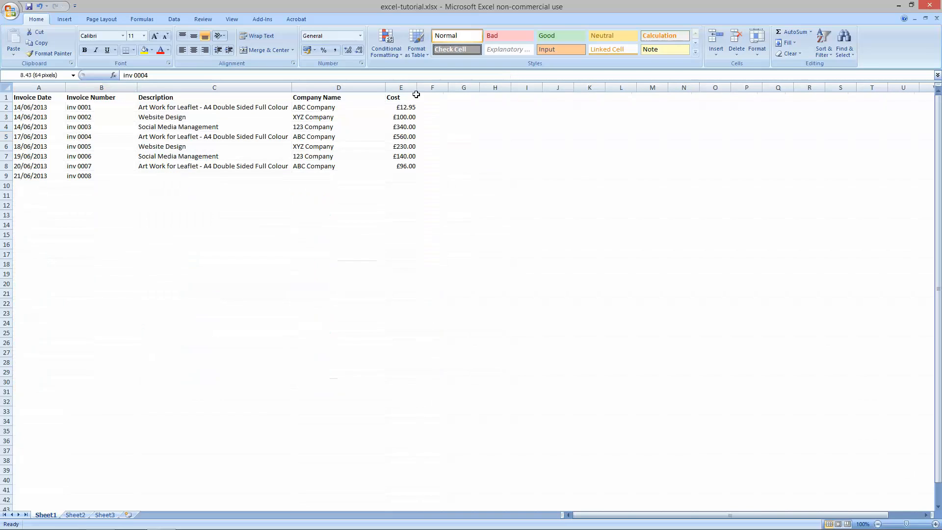
pyautogui.moveTo(387, 90); pyautogui.dragTo(354, 90)
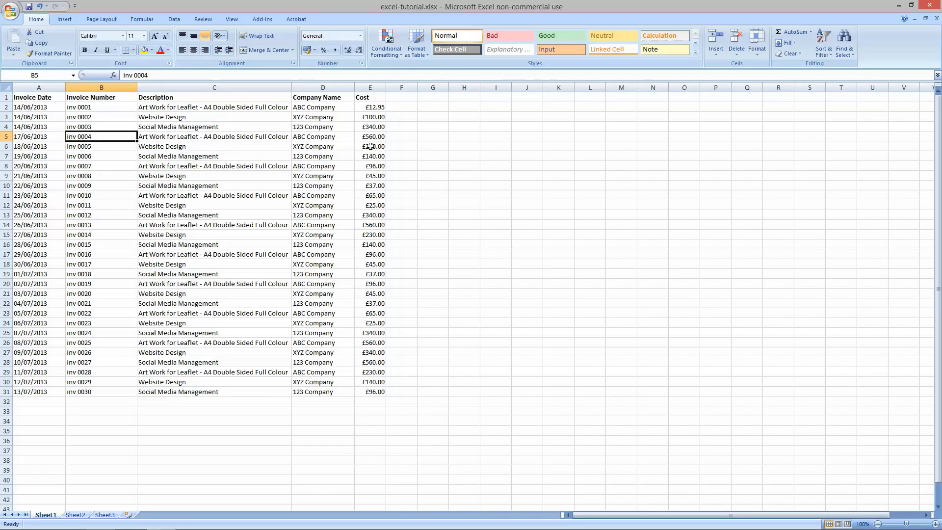
pyautogui.moveTo(291, 90); pyautogui.dragTo(298, 89)
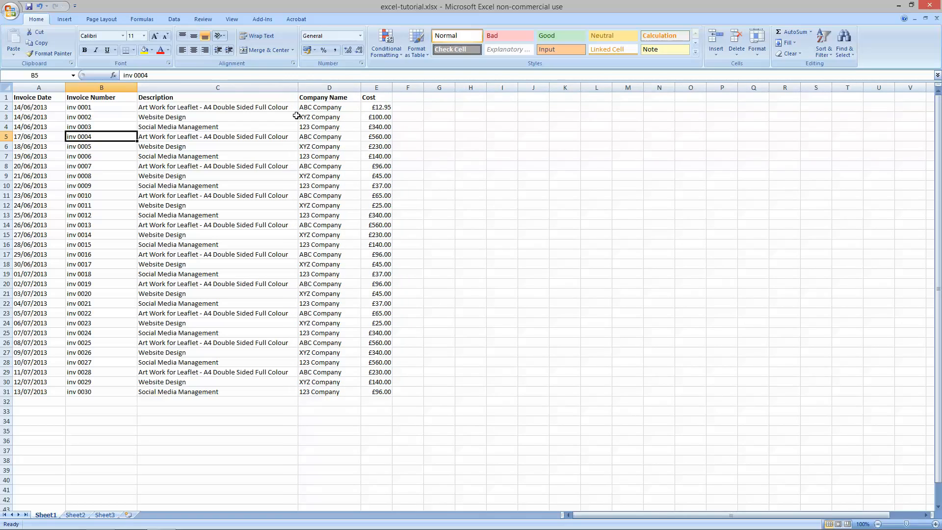
# Save the workbook with the adjusted column widths.
pyautogui.click(187, 175)
pyautogui.click(10, 10)
pyautogui.click(45, 77)
pyautogui.click(310, 226)
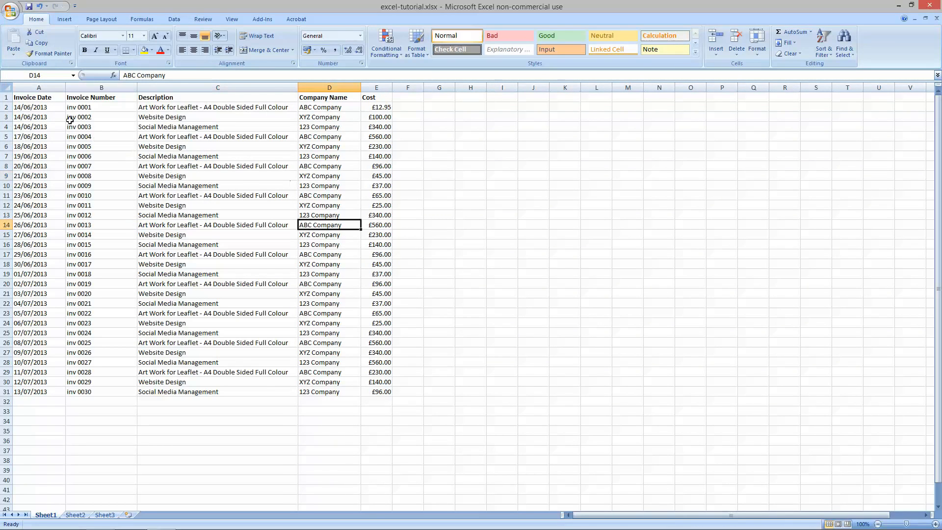
# Examine the invoice date, invoice number, description and company name entries column by column.
pyautogui.click(43, 84)
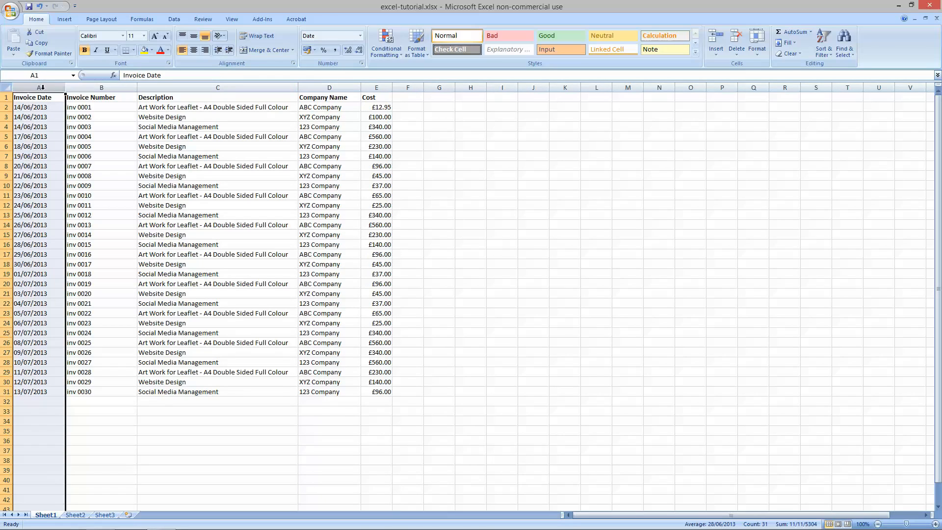
pyautogui.click(101, 87)
pyautogui.moveTo(94, 110); pyautogui.dragTo(102, 284)
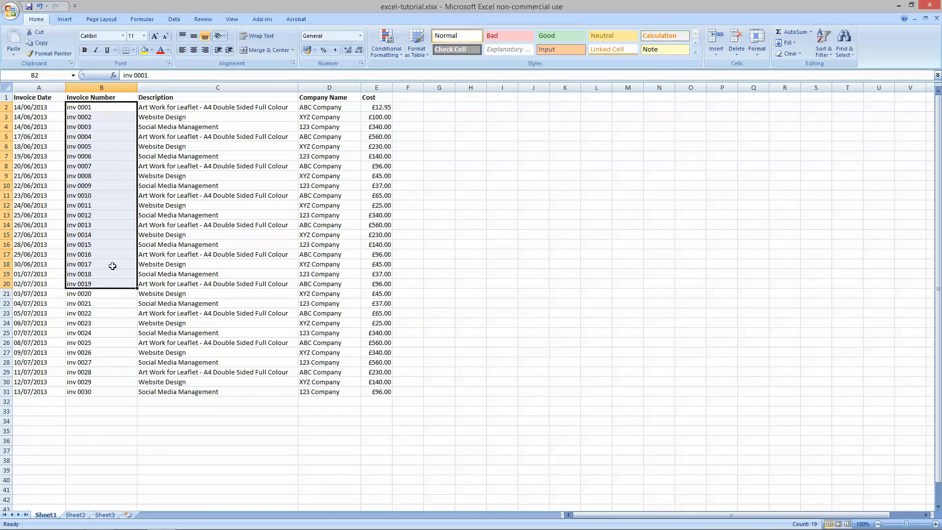
pyautogui.click(177, 88)
pyautogui.moveTo(174, 105); pyautogui.dragTo(189, 396)
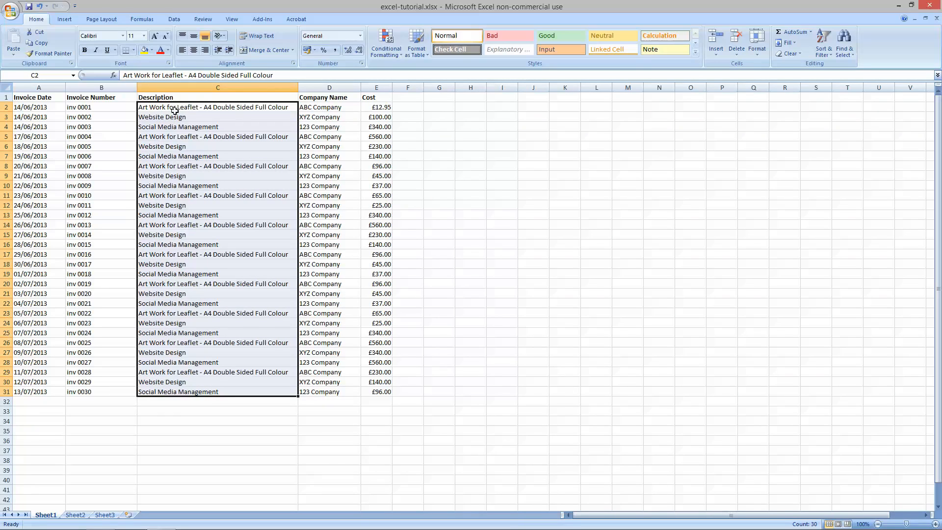
pyautogui.click(219, 109)
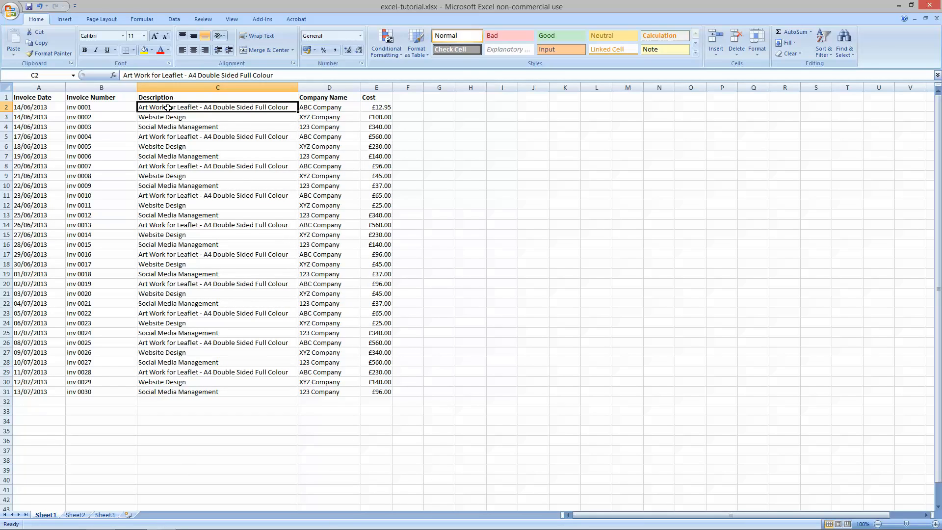
pyautogui.moveTo(34, 107); pyautogui.dragTo(377, 390)
pyautogui.moveTo(334, 109); pyautogui.dragTo(343, 390)
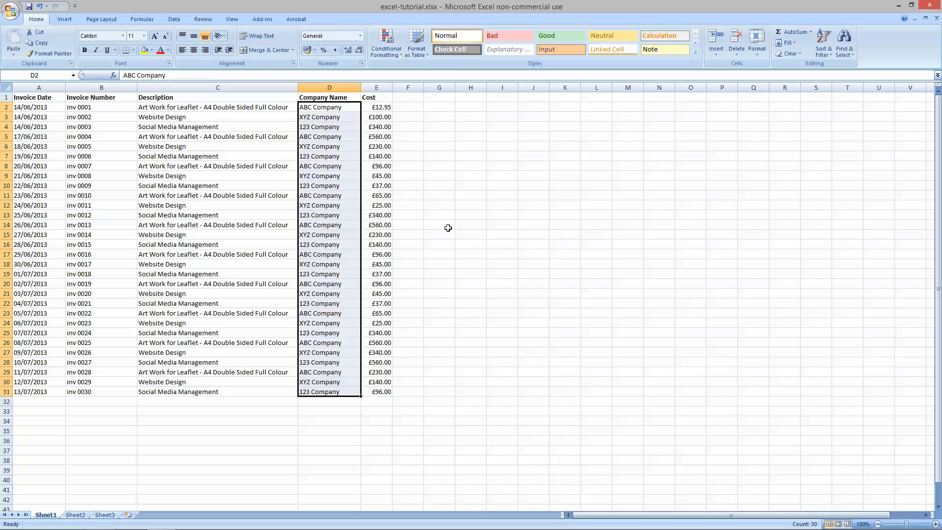
# Widen the Cost column slightly to give its currency amounts more room.
pyautogui.moveTo(386, 110); pyautogui.dragTo(387, 390)
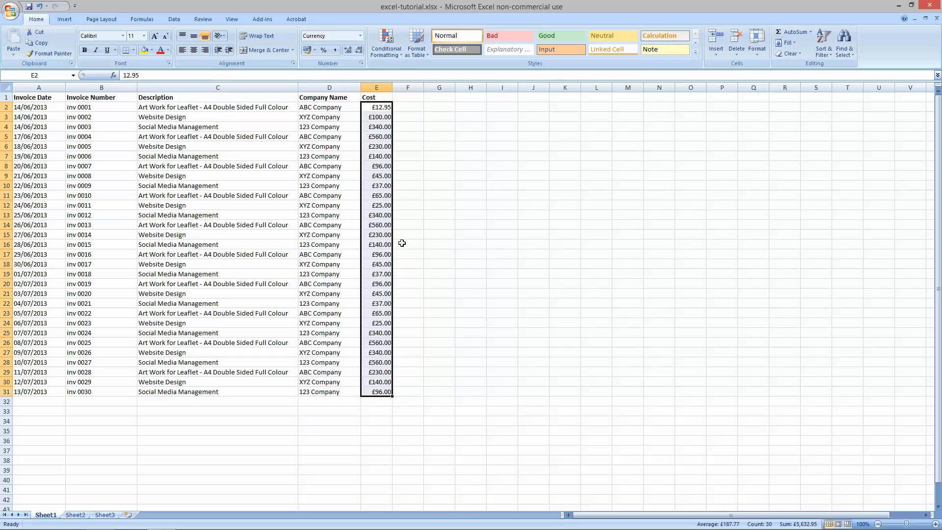
pyautogui.moveTo(393, 89); pyautogui.dragTo(400, 88)
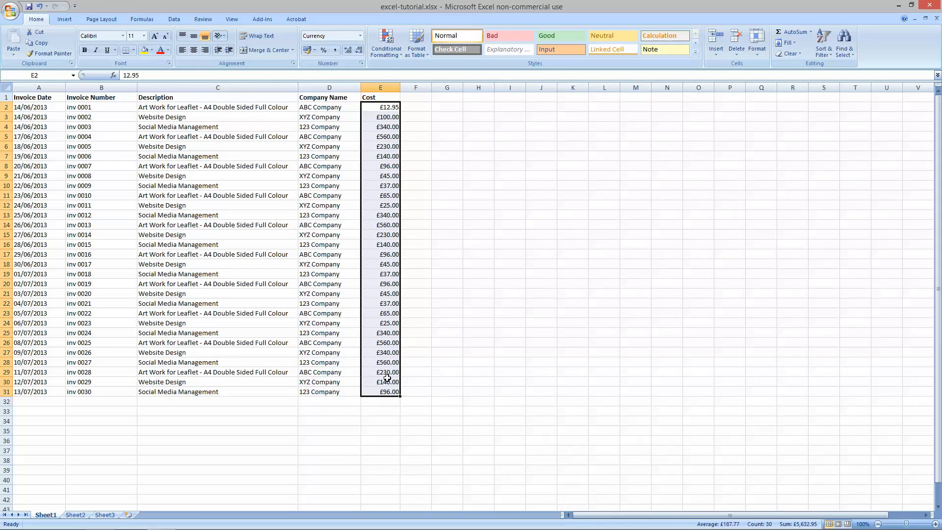
pyautogui.click(390, 402)
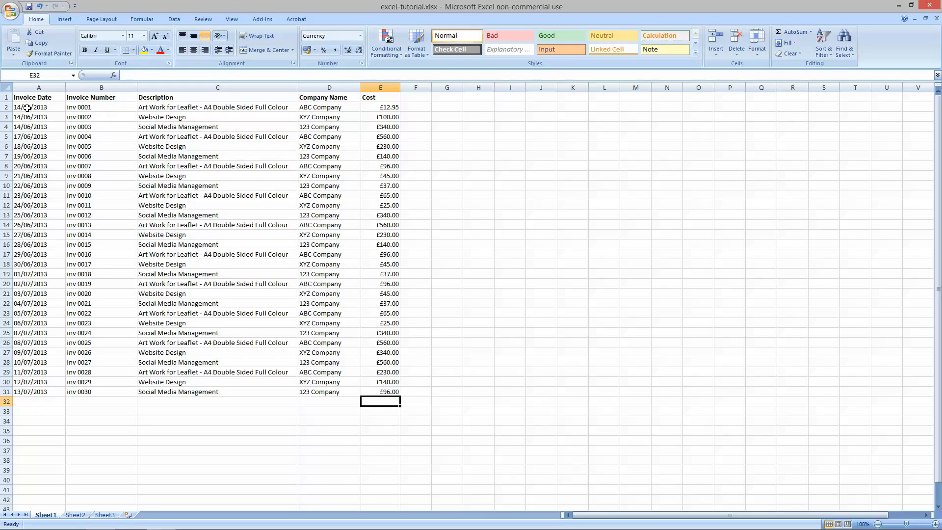
pyautogui.click(7, 400)
pyautogui.rightClick(8, 400)
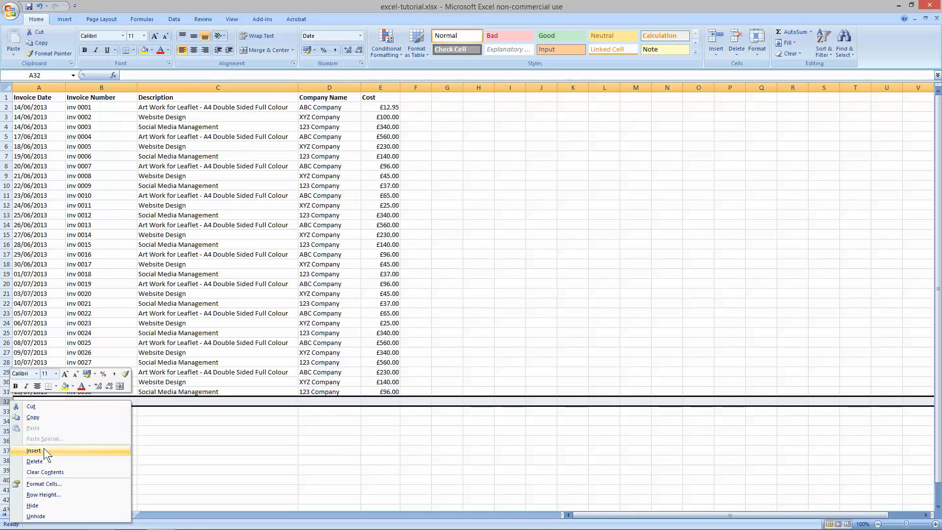
pyautogui.click(214, 427)
# Extend the invoice date and invoice number series into row 32, giving 14/07/2013 and inv 0031.
pyautogui.click(44, 392)
pyautogui.moveTo(65, 397); pyautogui.dragTo(66, 405)
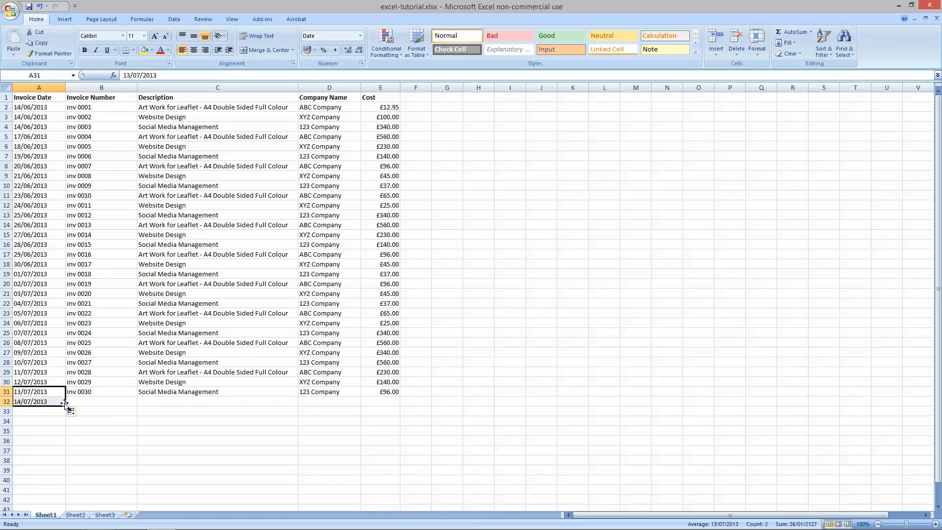
pyautogui.click(102, 392)
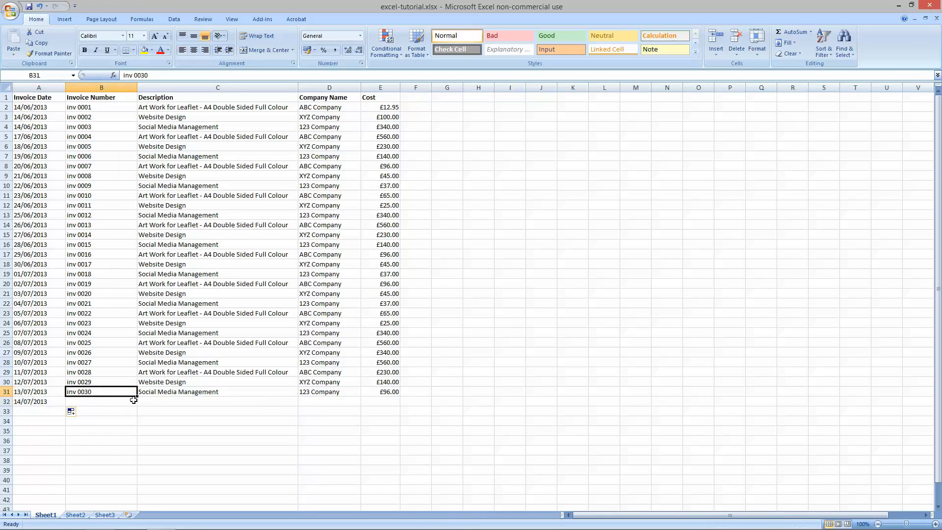
pyautogui.moveTo(136, 397); pyautogui.dragTo(373, 381)
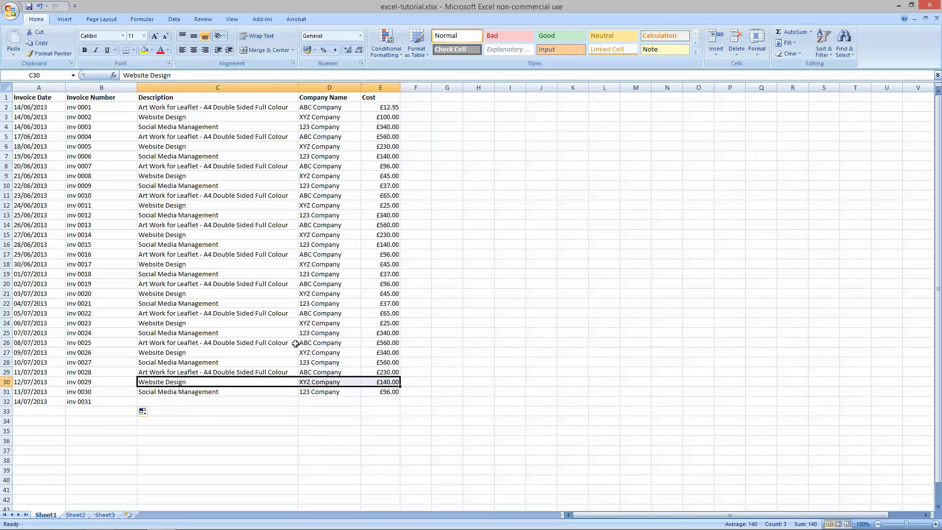
# Copy the Social Media Management description, 123 Company and £37.00 cost from C22:E22 into row 32, starting at C32.
pyautogui.moveTo(204, 303); pyautogui.dragTo(392, 304)
pyautogui.click(189, 304)
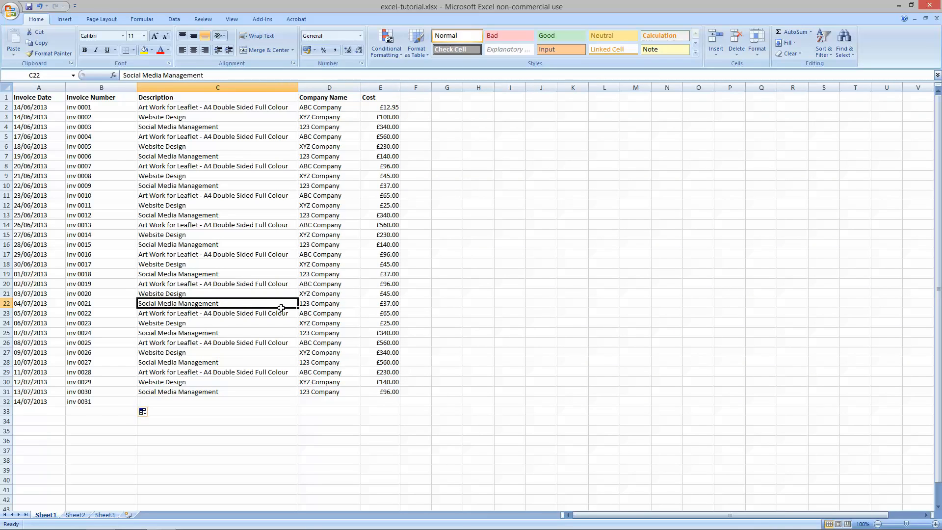
pyautogui.moveTo(284, 307); pyautogui.dragTo(378, 304)
pyautogui.hotkey('ctrl', 'c')
pyautogui.click(187, 404)
pyautogui.hotkey('ctrl', 'v')
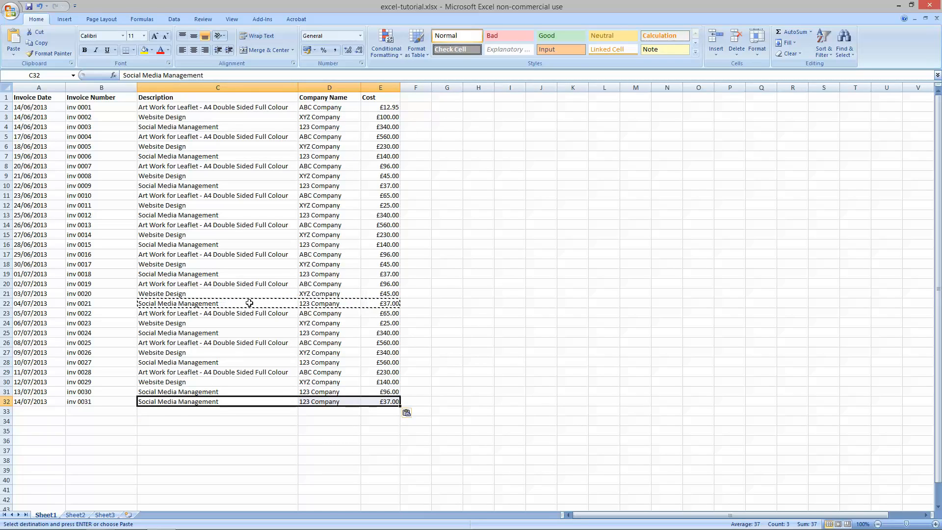
pyautogui.click(388, 304)
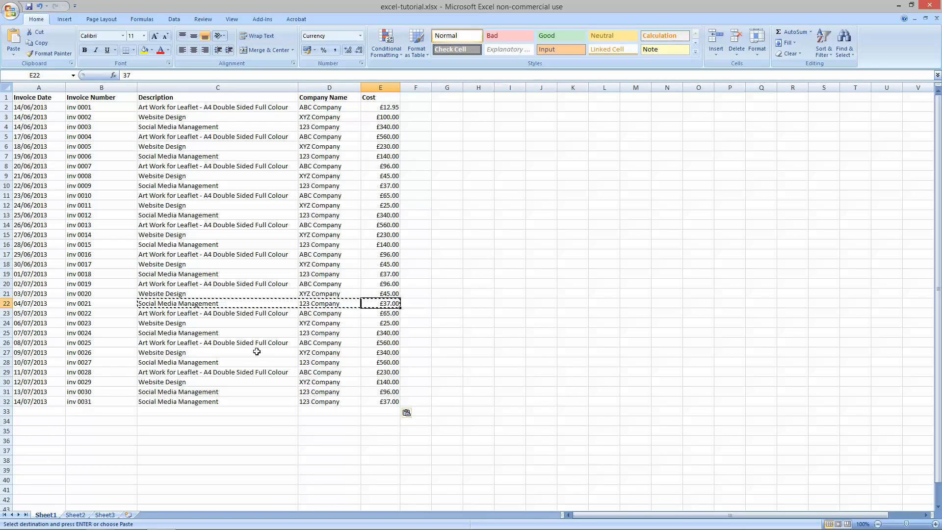
pyautogui.click(162, 398)
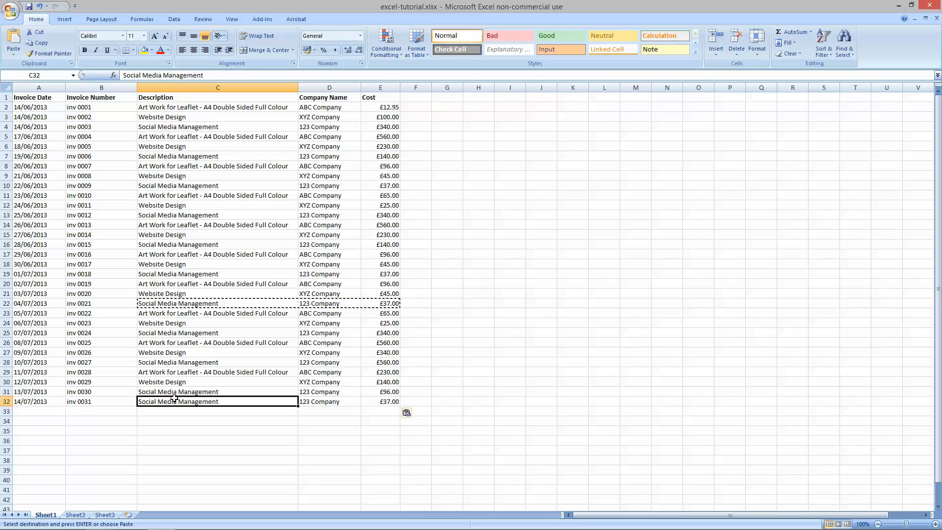
pyautogui.click(225, 307)
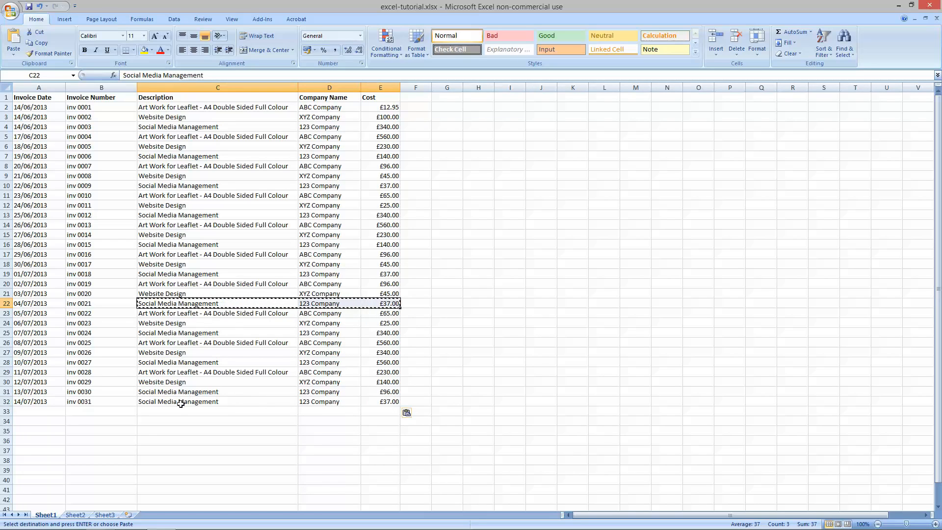
pyautogui.click(164, 402)
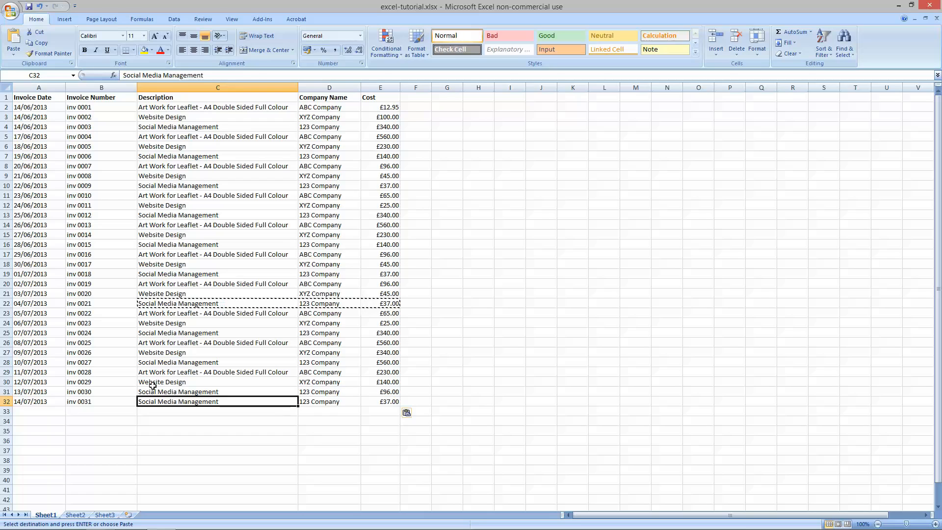
# Save the workbook with the completed invoice entry in row 32.
pyautogui.click(344, 420)
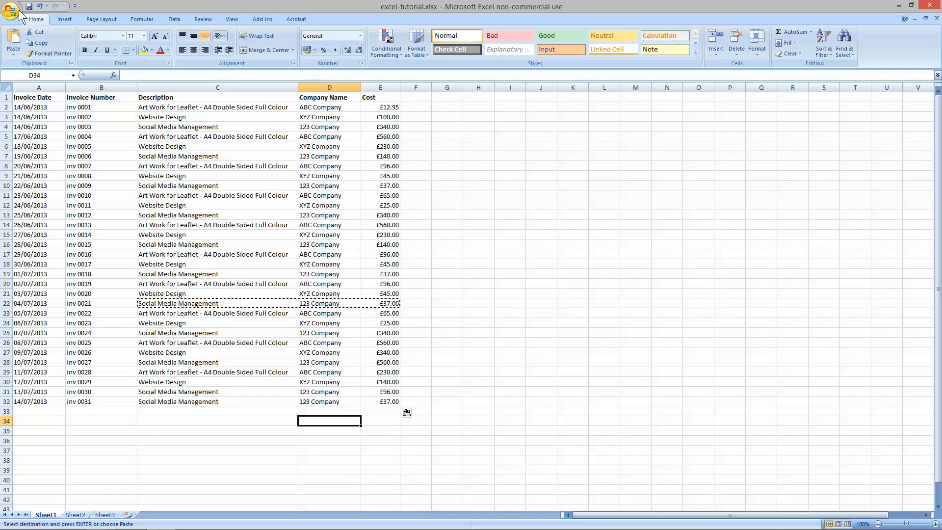
pyautogui.click(10, 13)
pyautogui.click(21, 76)
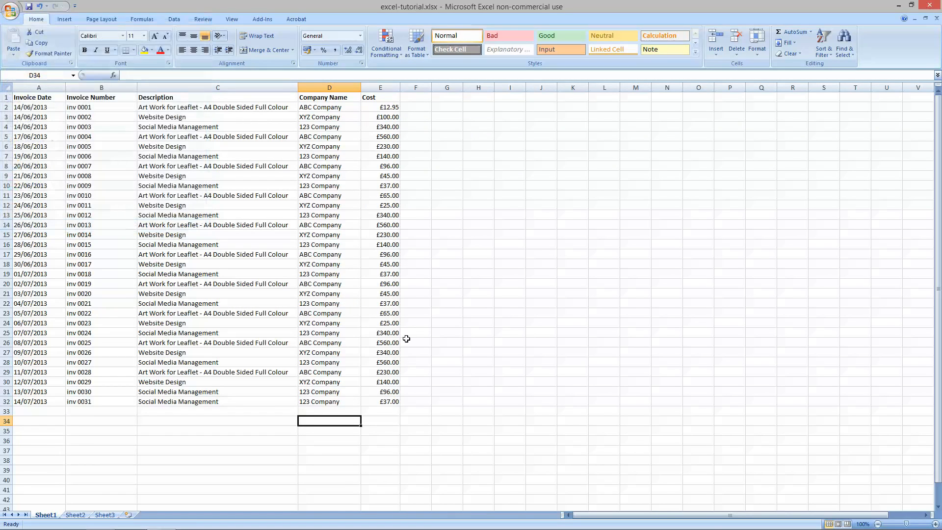
pyautogui.click(424, 351)
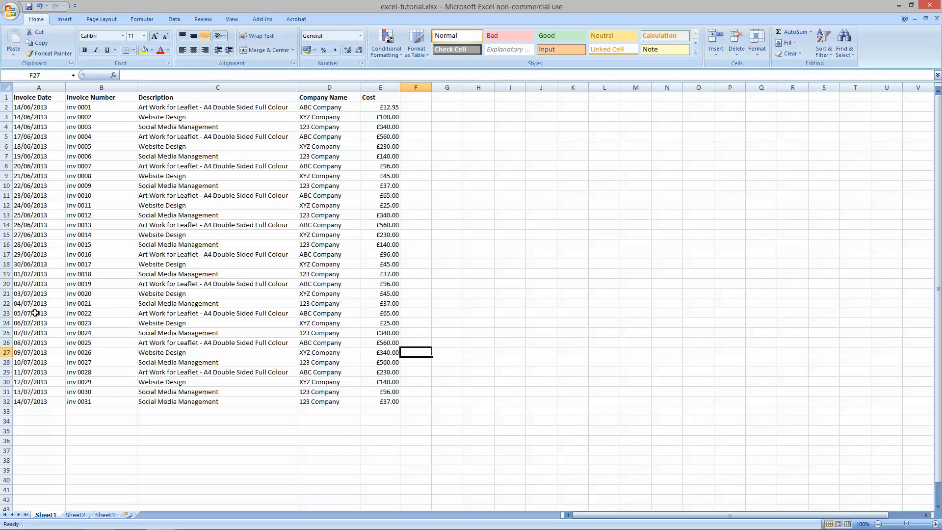
pyautogui.click(27, 107)
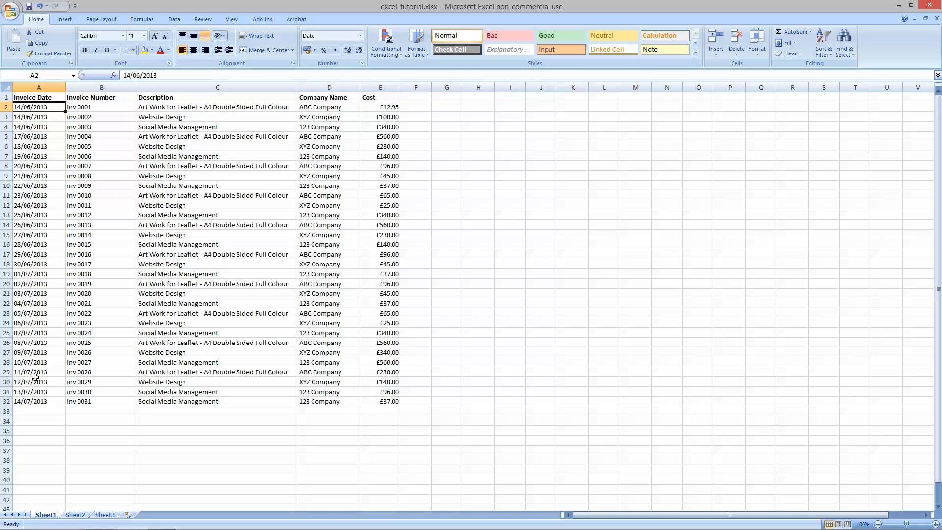
pyautogui.click(36, 404)
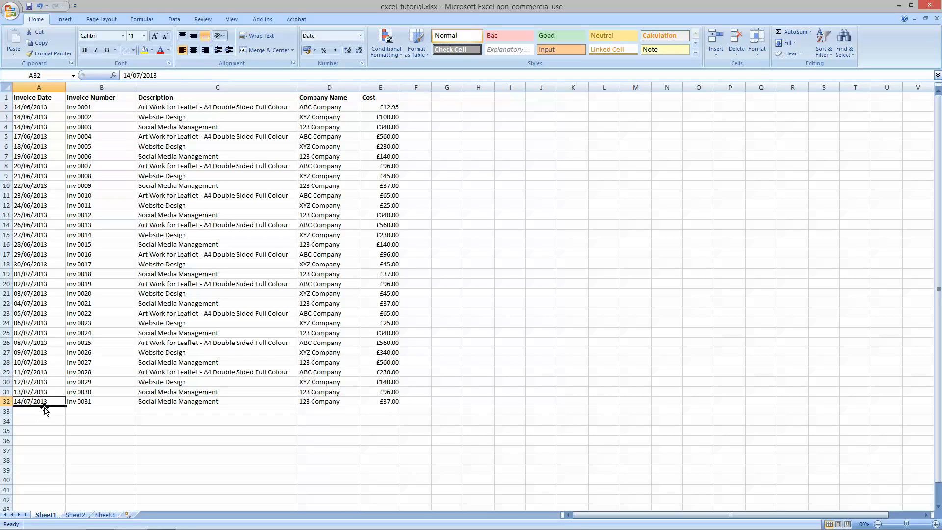
pyautogui.moveTo(31, 107); pyautogui.dragTo(41, 402)
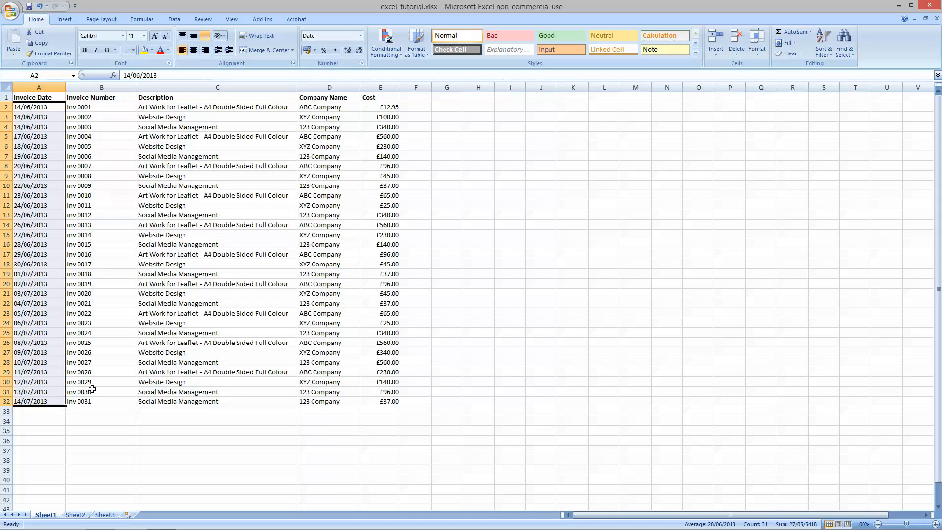
pyautogui.click(342, 455)
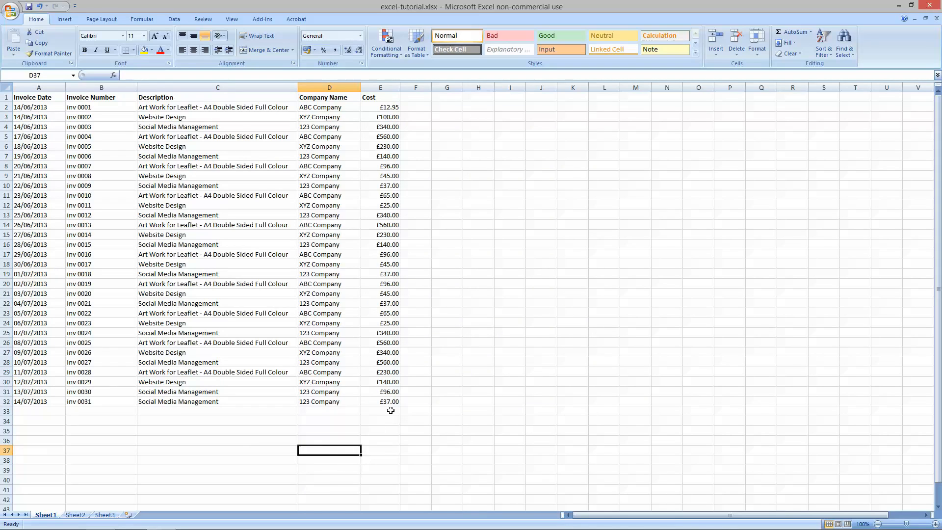
# Total the Cost column in cell E33 with AutoSum, using the formula =SUM(E2:E32).
pyautogui.click(390, 410)
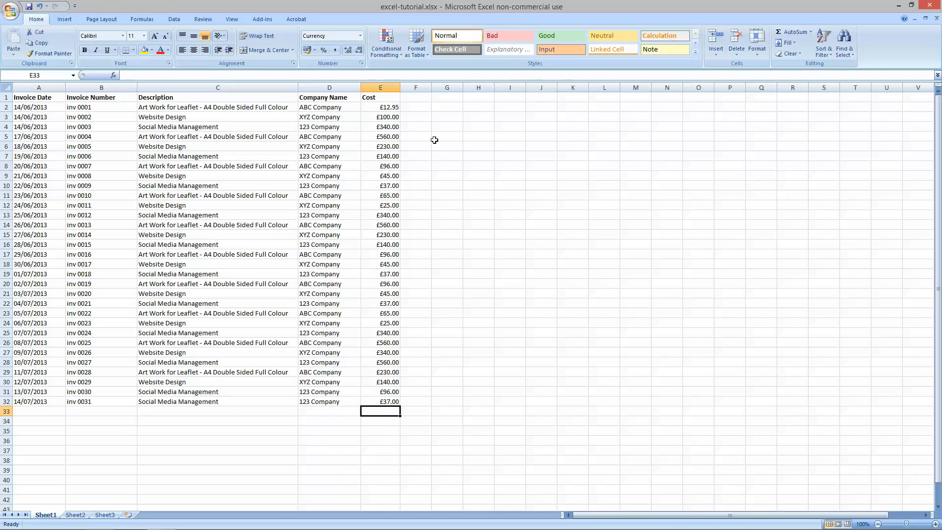
pyautogui.moveTo(381, 108); pyautogui.dragTo(375, 406)
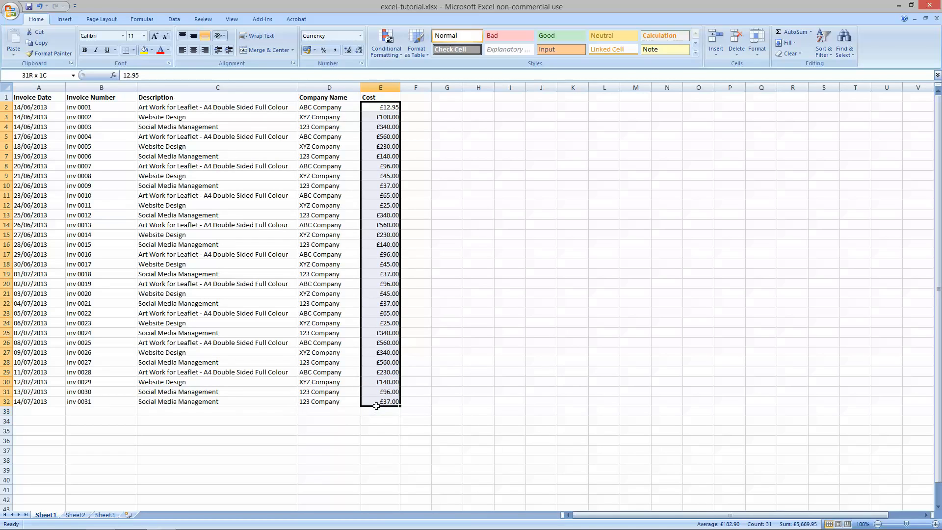
pyautogui.click(379, 411)
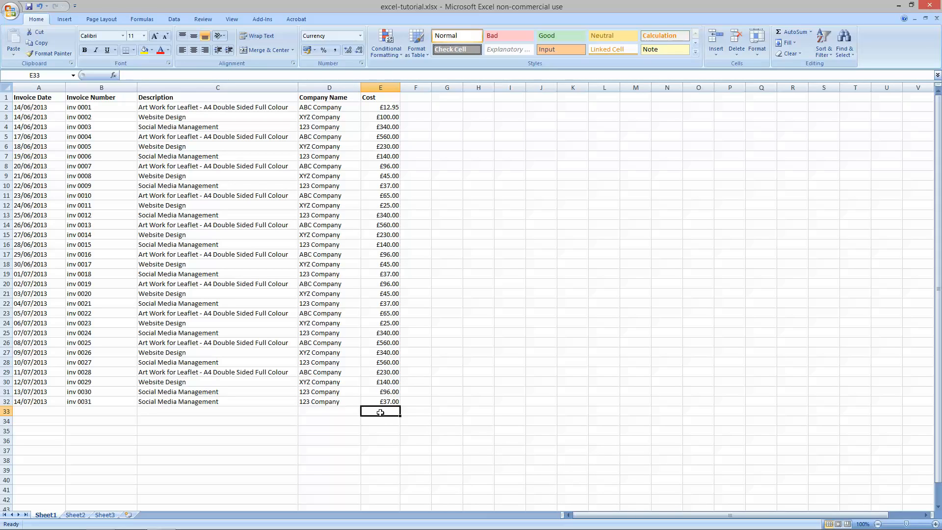
pyautogui.click(793, 31)
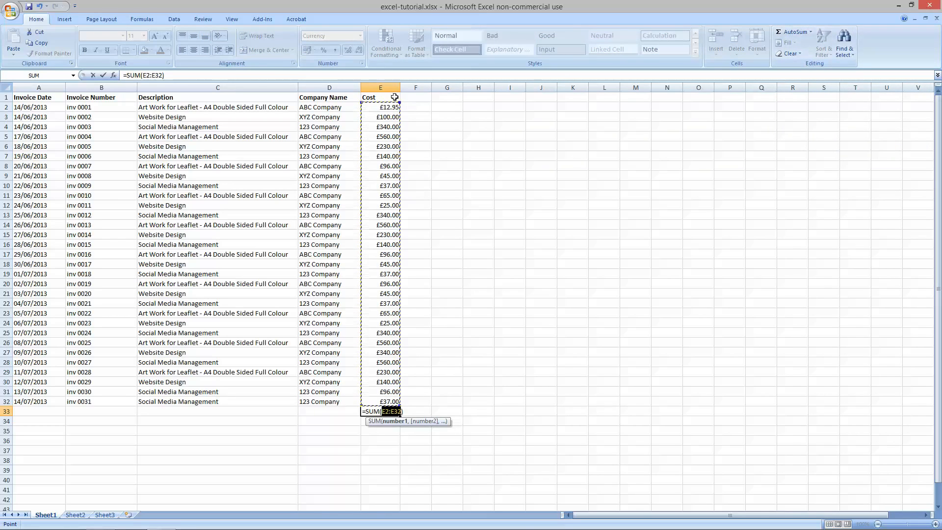
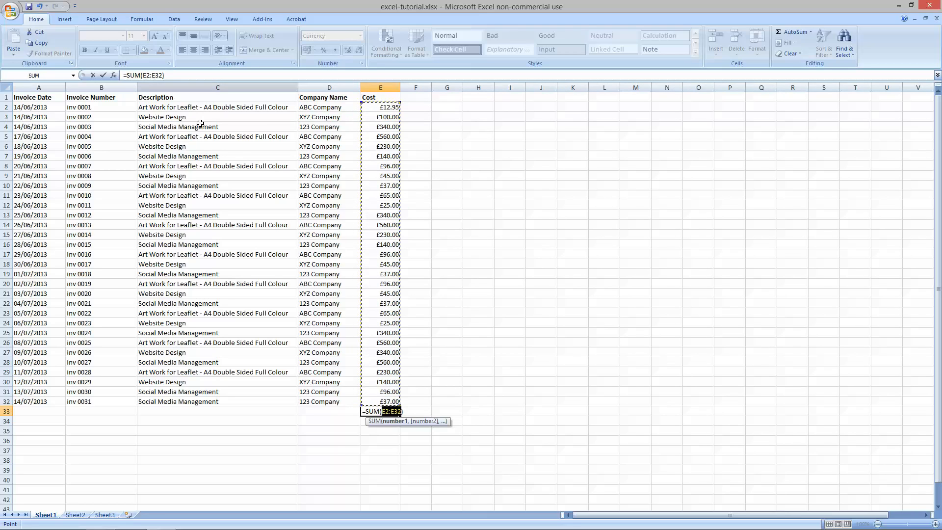
pyautogui.click(104, 75)
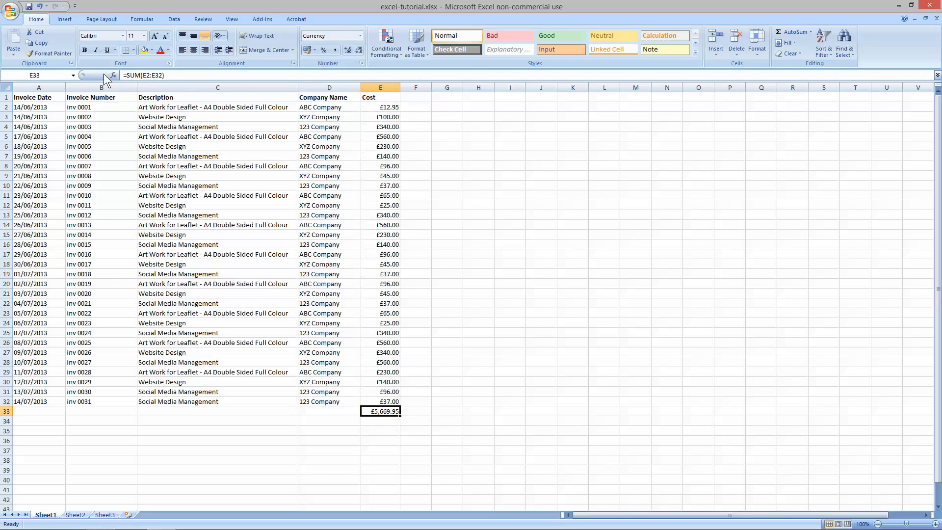
# Clear the overall Cost total from cell E33.
pyautogui.moveTo(381, 108); pyautogui.dragTo(381, 403)
pyautogui.click(381, 412)
pyautogui.press('Delete')
# Insert a blank row at row 19, separating the June invoices from the July invoices starting 01/07/2013.
pyautogui.click(3, 107)
pyautogui.moveTo(3, 113); pyautogui.dragTo(2, 385)
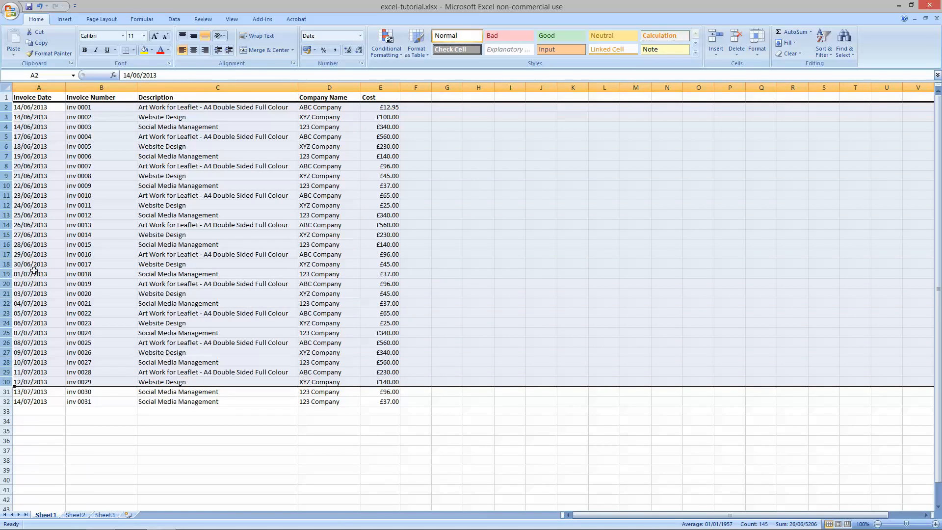
pyautogui.click(37, 215)
pyautogui.click(22, 107)
pyautogui.moveTo(21, 116); pyautogui.dragTo(19, 264)
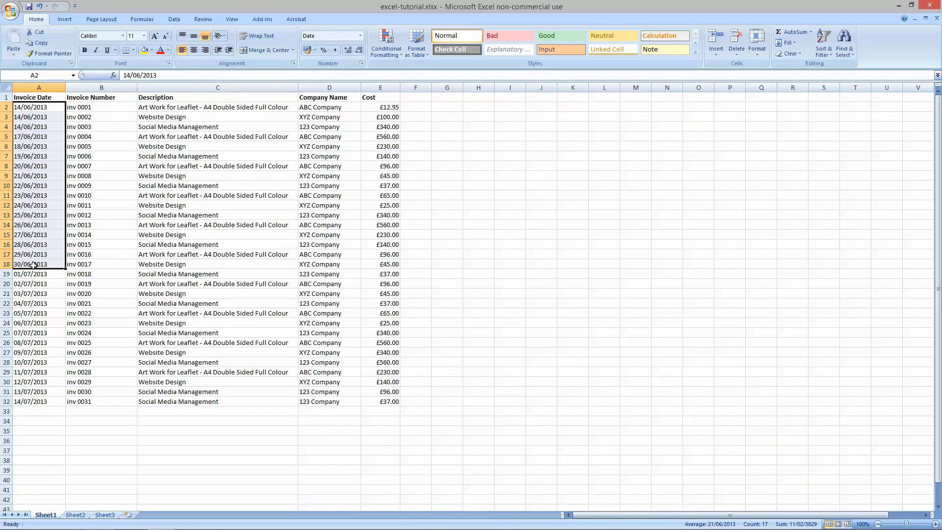
pyautogui.click(21, 276)
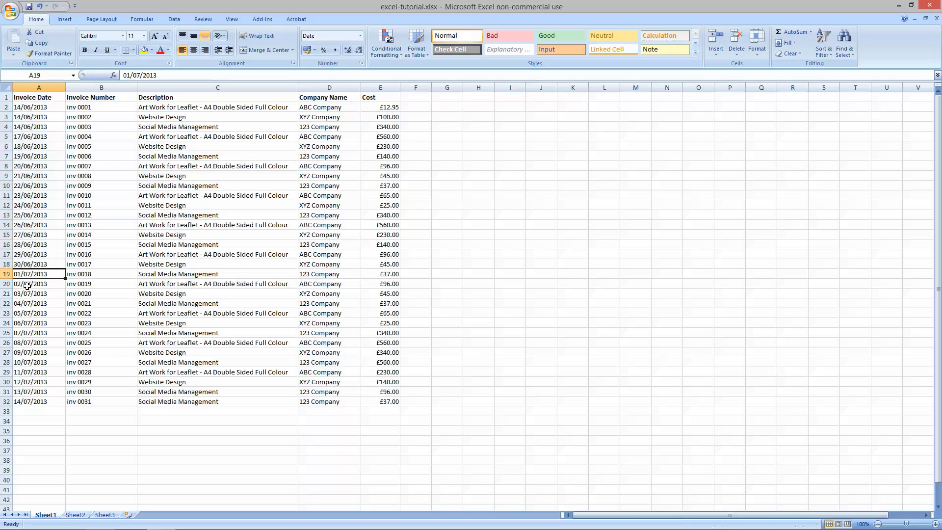
pyautogui.click(6, 275)
pyautogui.rightClick(6, 275)
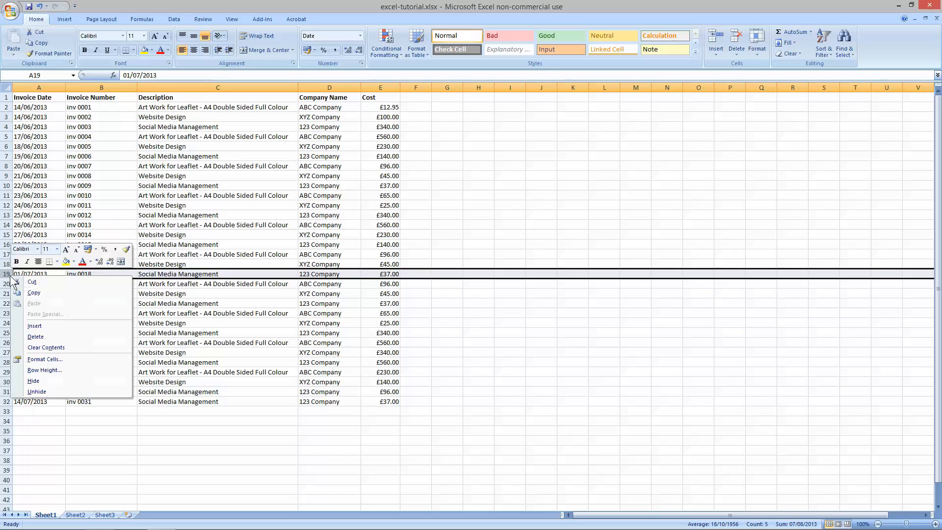
pyautogui.click(36, 326)
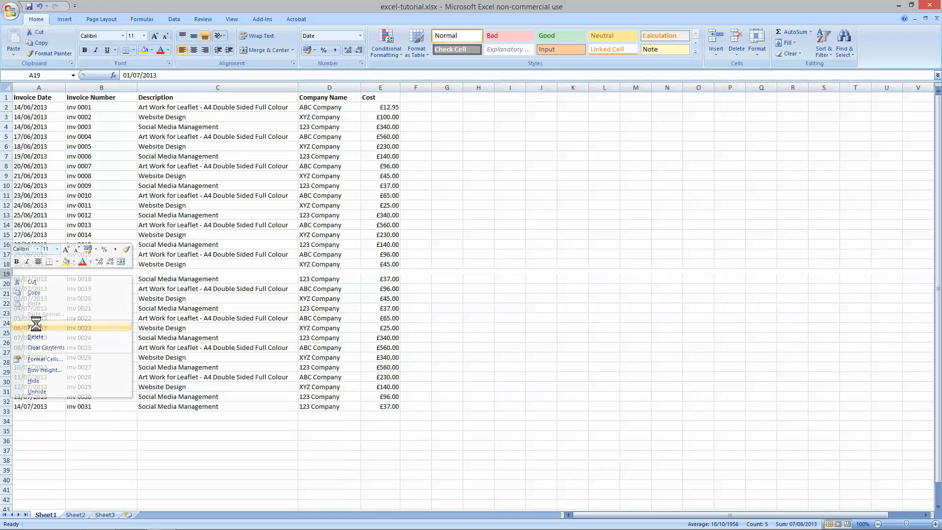
# Total the June costs in cell E19 with AutoSum, using the formula =SUM(E2:E18).
pyautogui.click(387, 273)
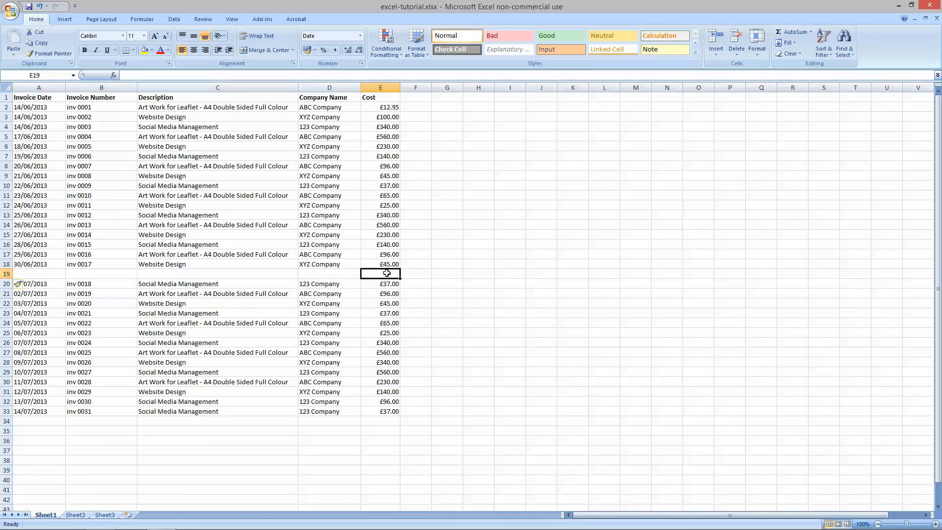
pyautogui.click(796, 31)
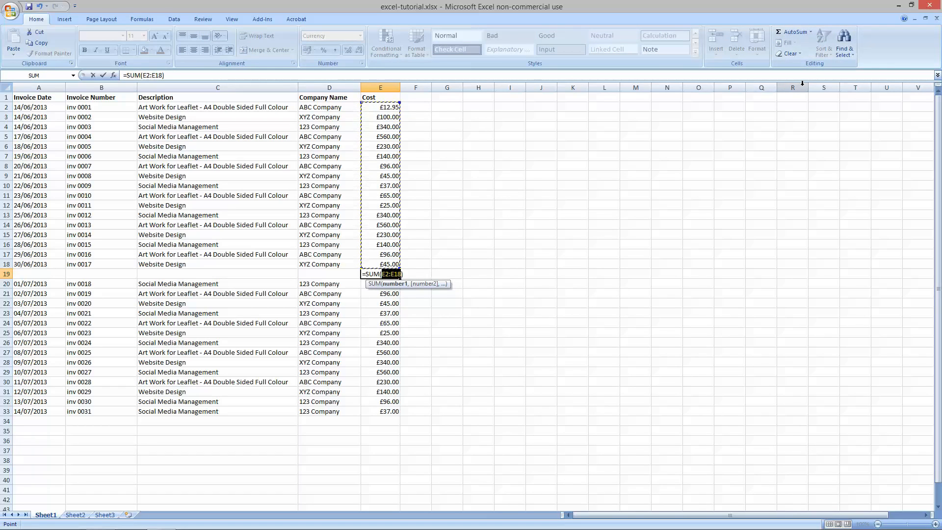
pyautogui.press('Return')
pyautogui.moveTo(387, 274); pyautogui.dragTo(43, 112)
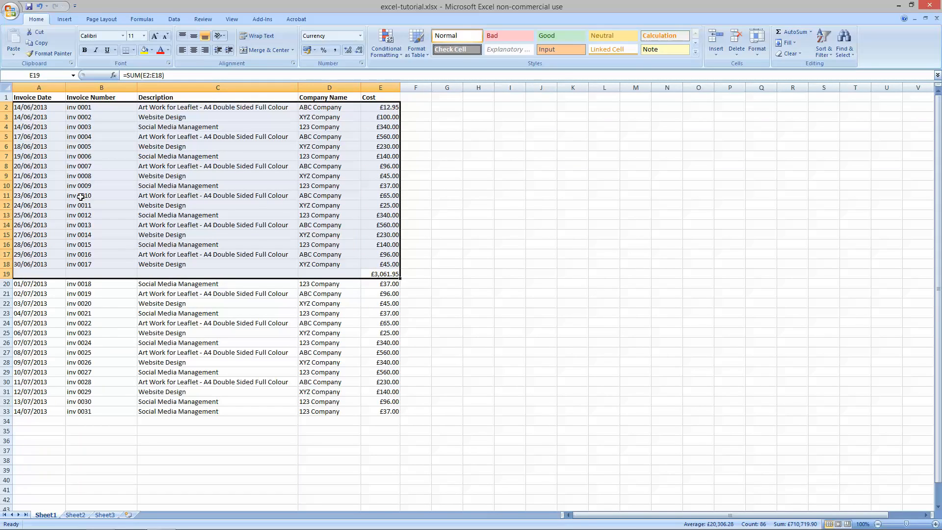
# Total the July costs in cell E34 with AutoSum, using the formula =SUM(E20:E33).
pyautogui.click(389, 423)
pyautogui.moveTo(389, 423); pyautogui.dragTo(385, 288)
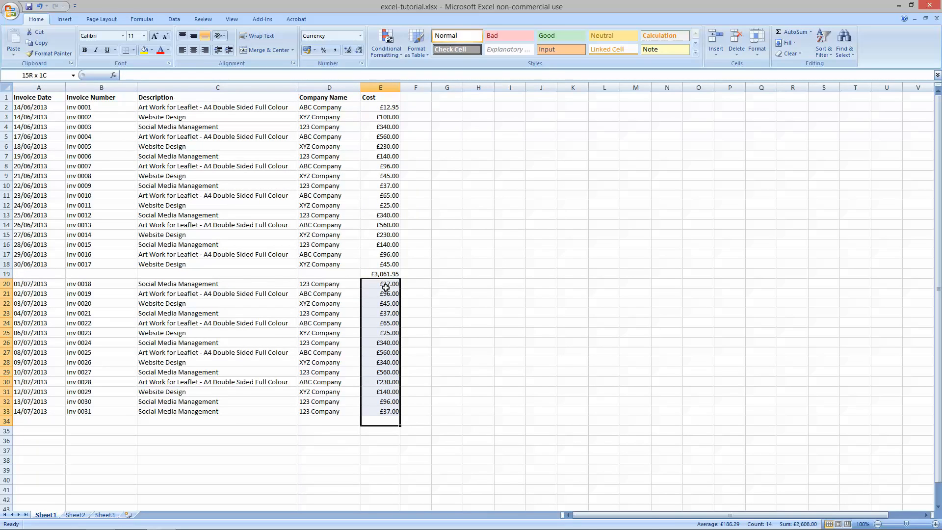
pyautogui.click(792, 32)
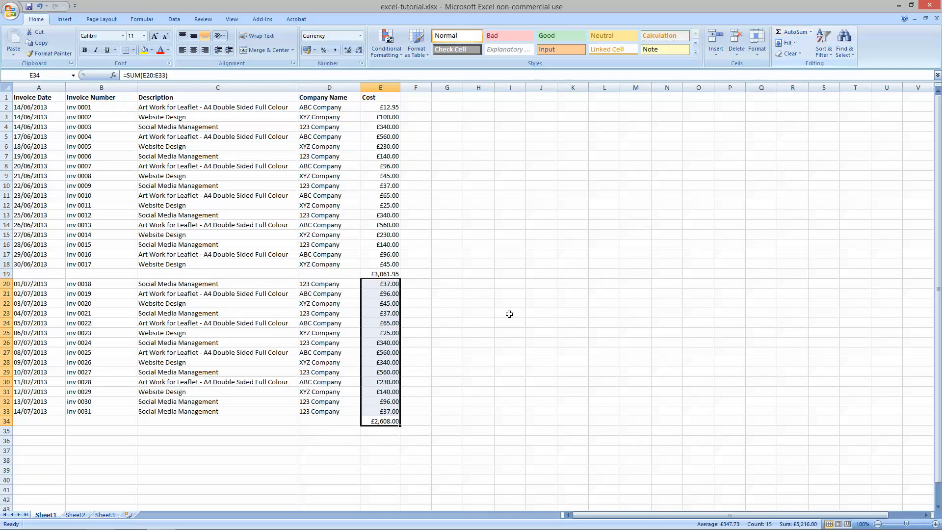
pyautogui.click(385, 423)
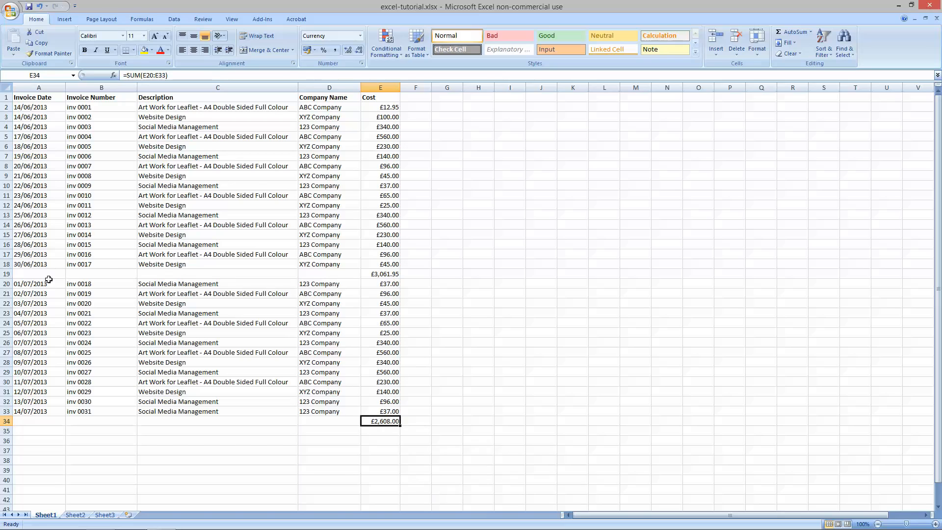
# Clear the June total in E19 and the July total in E34.
pyautogui.moveTo(21, 107); pyautogui.dragTo(394, 273)
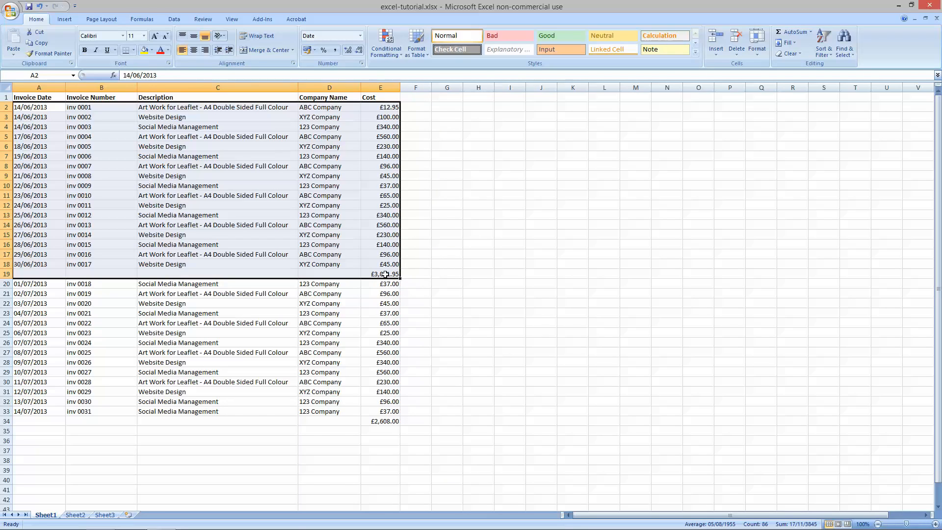
pyautogui.click(389, 274)
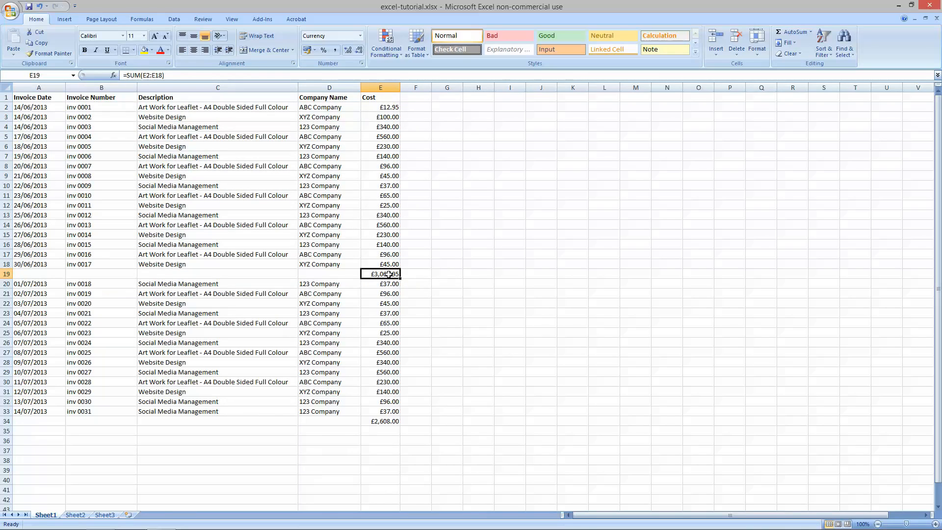
pyautogui.press('Delete')
pyautogui.click(390, 429)
pyautogui.click(389, 422)
pyautogui.press('Delete')
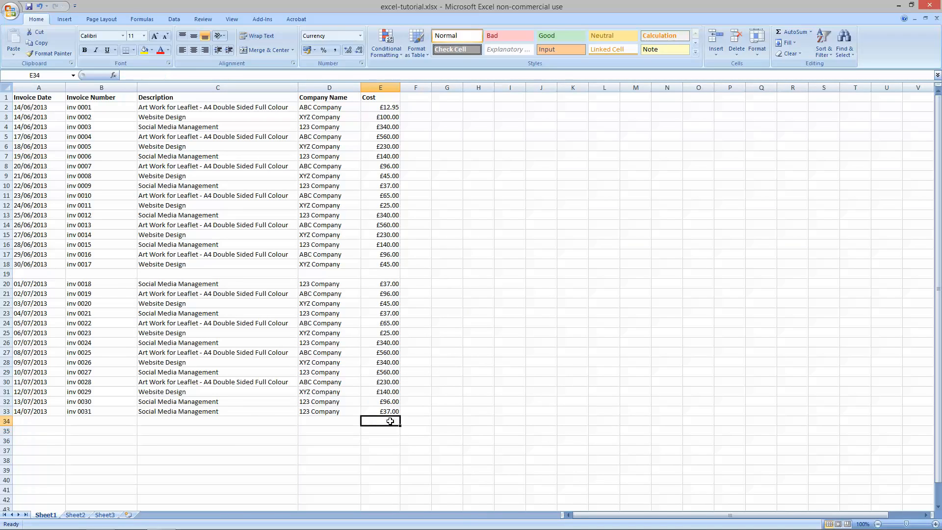
# Delete the blank row 19 between the June and July invoices.
pyautogui.click(8, 274)
pyautogui.rightClick(9, 274)
pyautogui.click(31, 336)
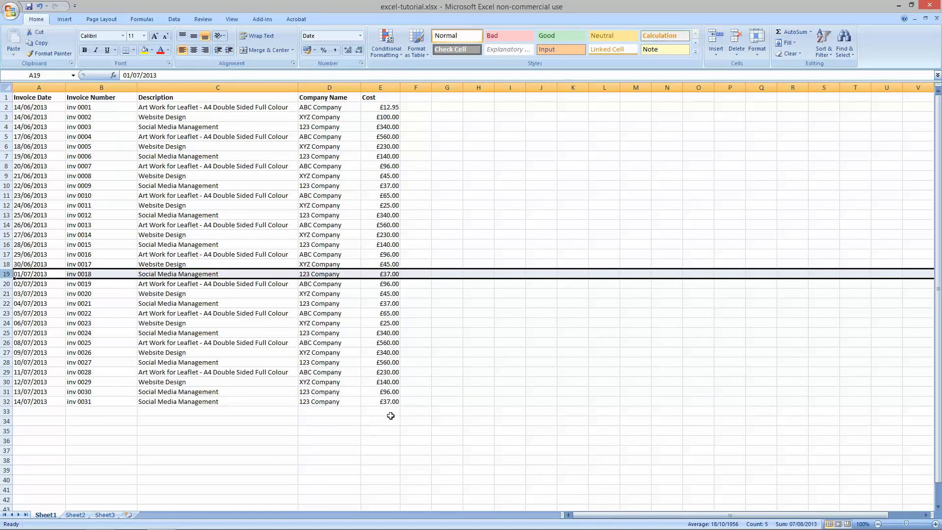
# Save the workbook with the invoice list ending at row 32.
pyautogui.click(391, 416)
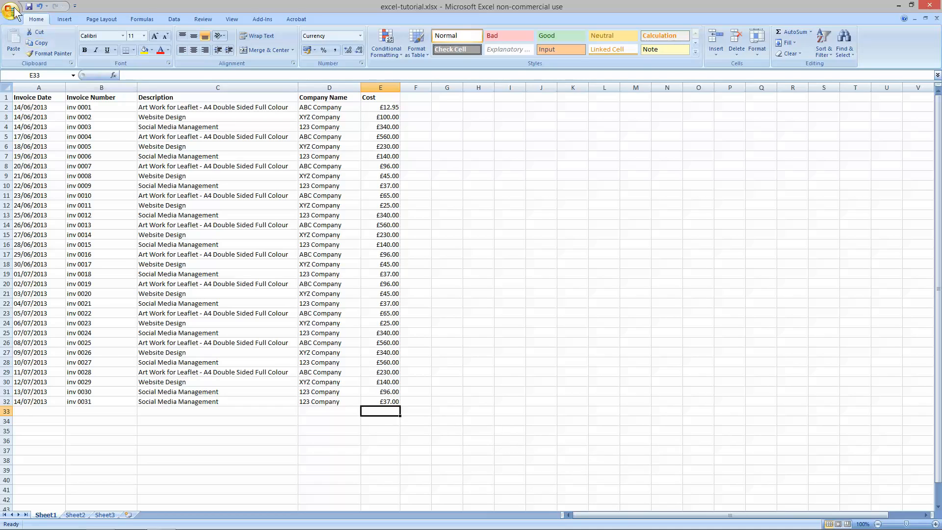
pyautogui.click(10, 10)
pyautogui.click(34, 73)
# Turn on Filter for the header row 1 of the invoice list.
pyautogui.click(6, 98)
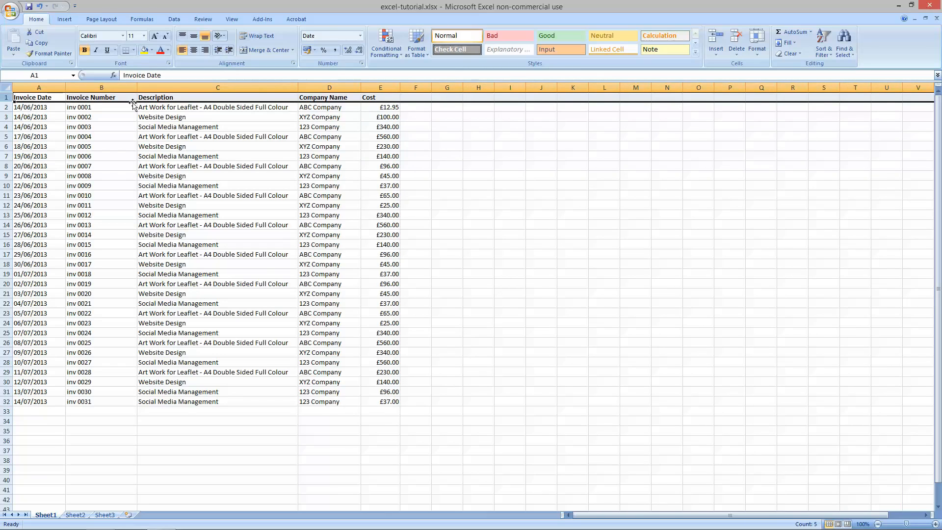
pyautogui.click(176, 19)
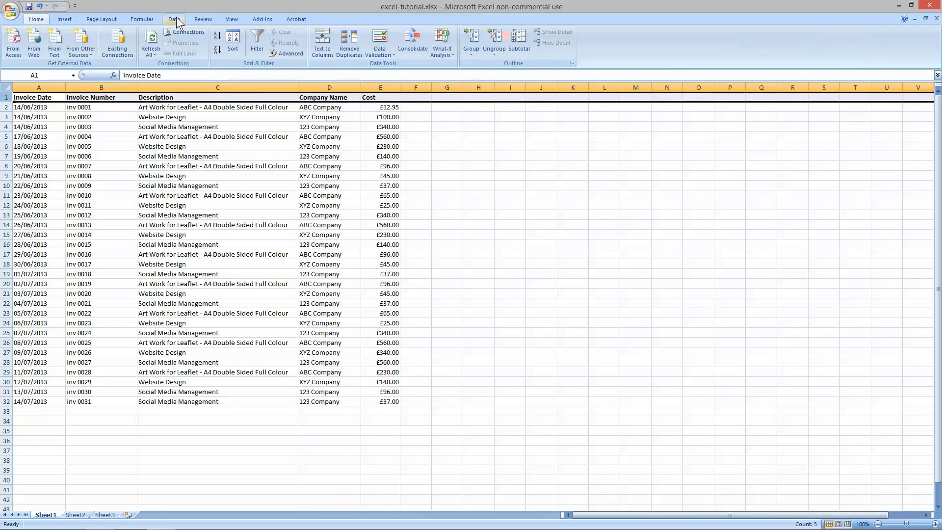
pyautogui.click(255, 36)
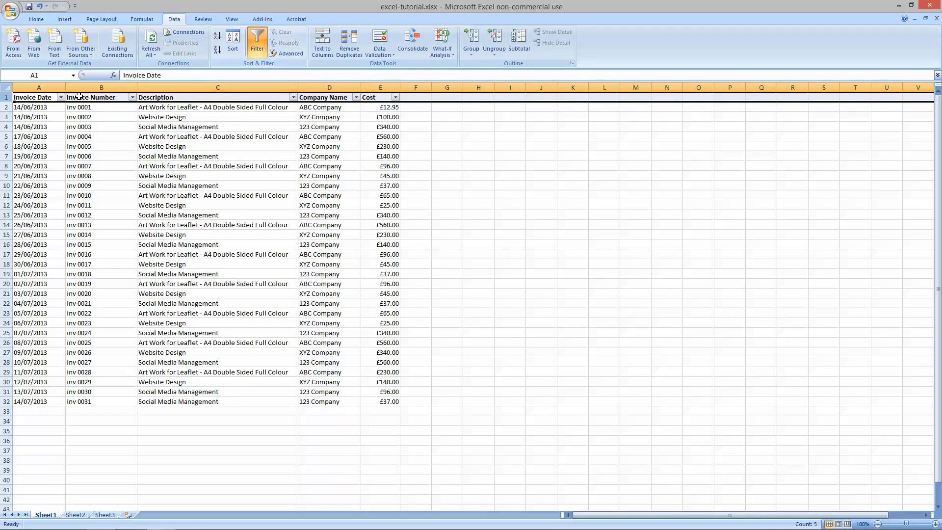
# Review the sort and filter options offered for the Company Name column, then close them without applying any.
pyautogui.click(100, 119)
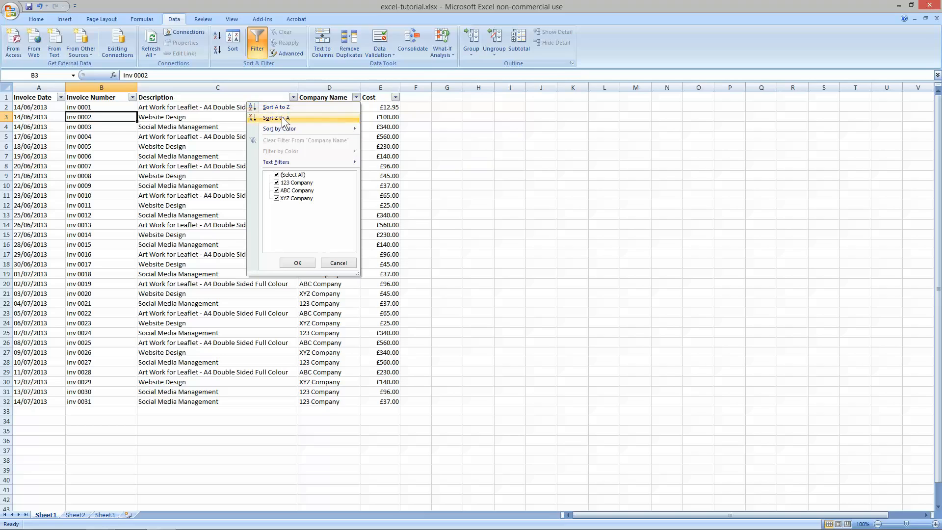
pyautogui.moveTo(281, 128)
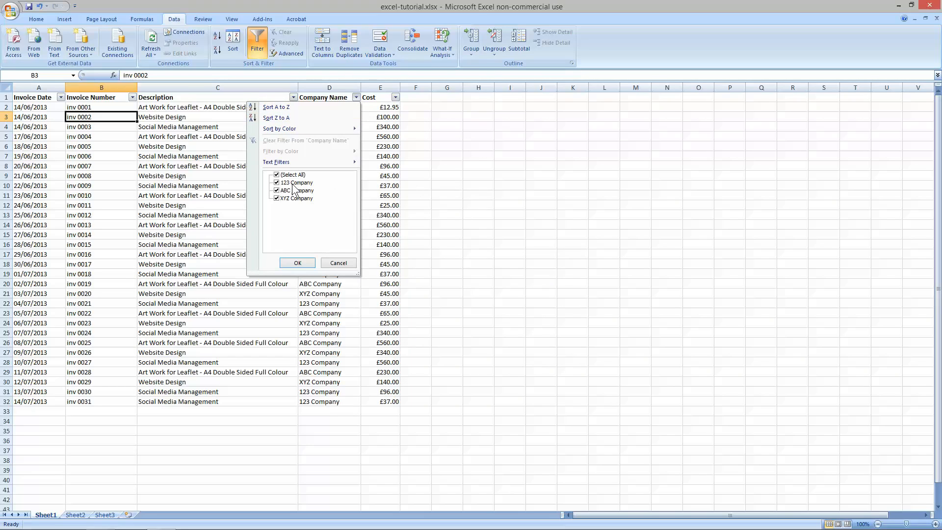
pyautogui.click(337, 341)
# Look through the Company Name column, picking out the individual ABC Company entries from D2 down to D26.
pyautogui.moveTo(313, 108); pyautogui.dragTo(313, 128)
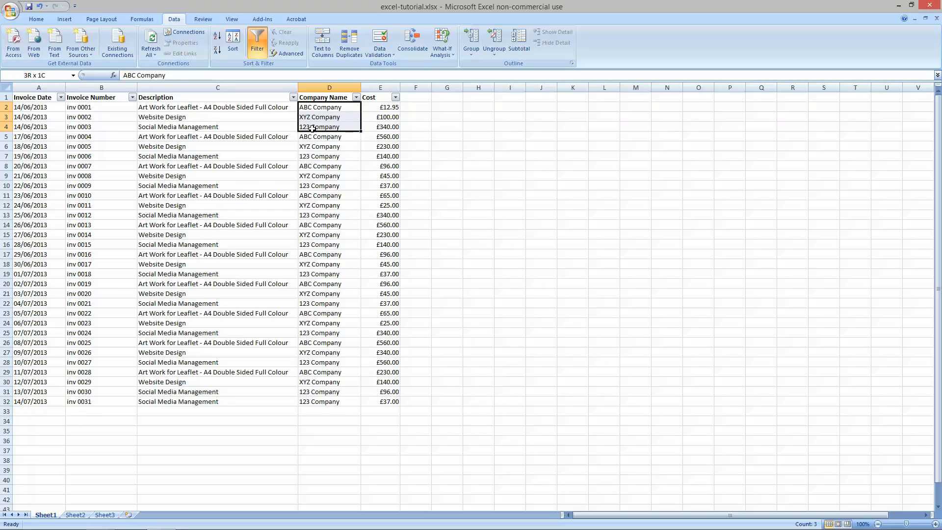
pyautogui.moveTo(317, 135); pyautogui.dragTo(330, 400)
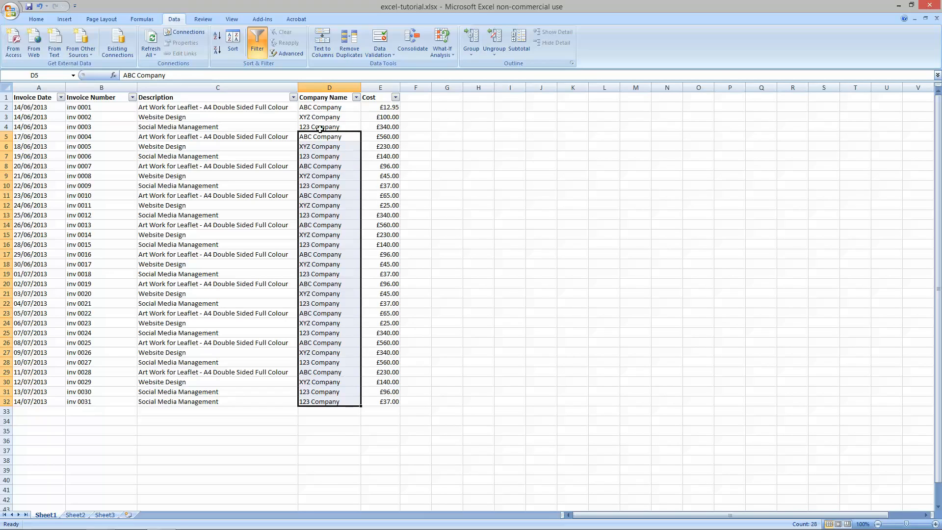
pyautogui.click(320, 107)
pyautogui.click(321, 145)
pyautogui.click(320, 137)
pyautogui.click(318, 166)
pyautogui.click(317, 196)
pyautogui.click(317, 225)
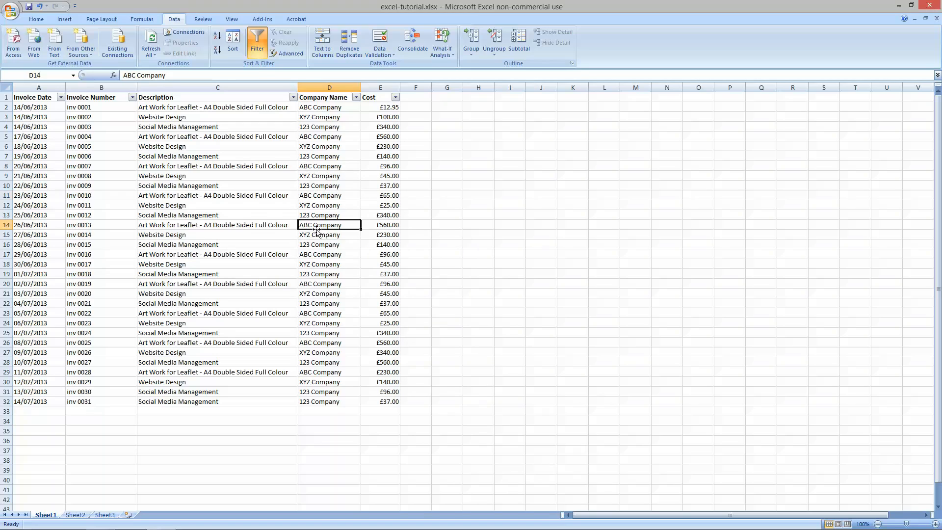
pyautogui.click(317, 254)
pyautogui.click(317, 284)
pyautogui.click(317, 313)
pyautogui.click(316, 343)
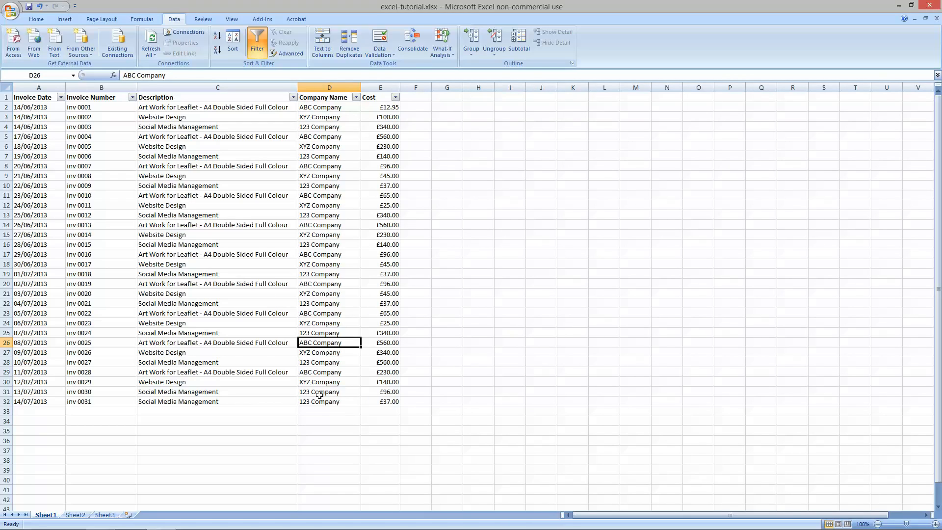
# Filter the Company Name column to show only 123 Company and check the remaining rows.
pyautogui.click(356, 97)
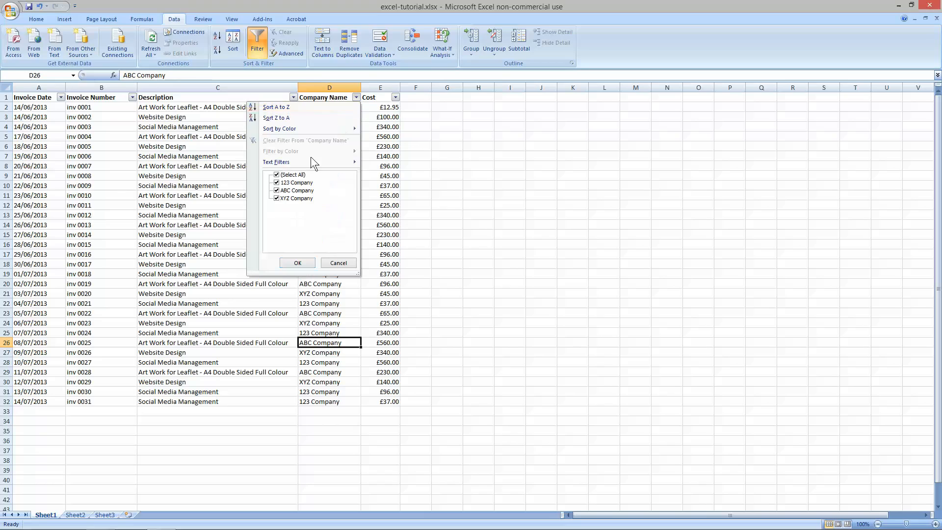
pyautogui.click(278, 175)
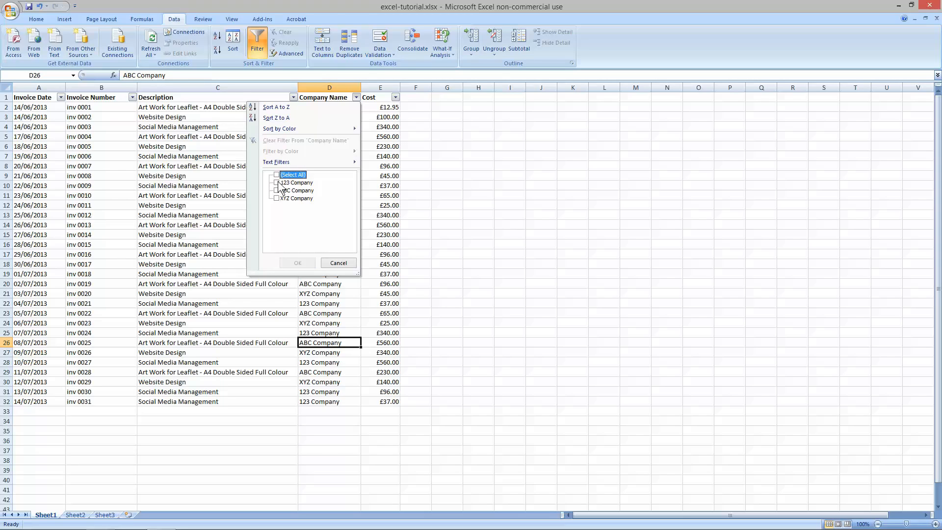
pyautogui.click(277, 183)
pyautogui.click(289, 261)
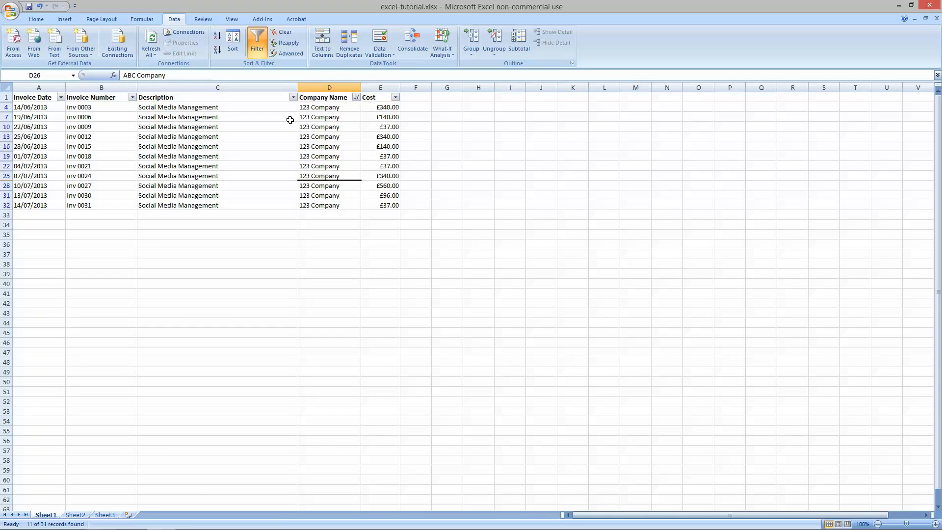
pyautogui.moveTo(313, 109); pyautogui.dragTo(309, 216)
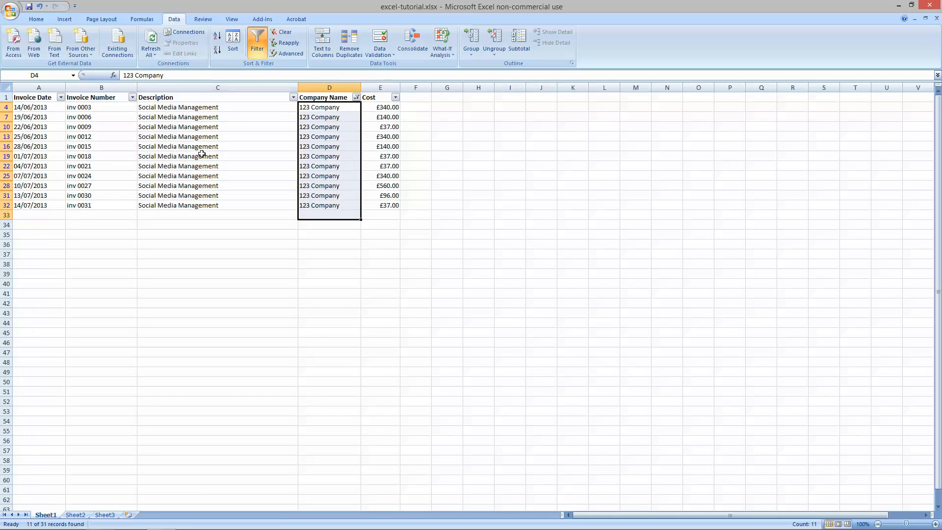
pyautogui.click(186, 195)
# Total the filtered 123 Company costs in cell E33 with AutoSum, using the formula =SUBTOTAL(9,E4:E32).
pyautogui.moveTo(386, 216); pyautogui.dragTo(390, 110)
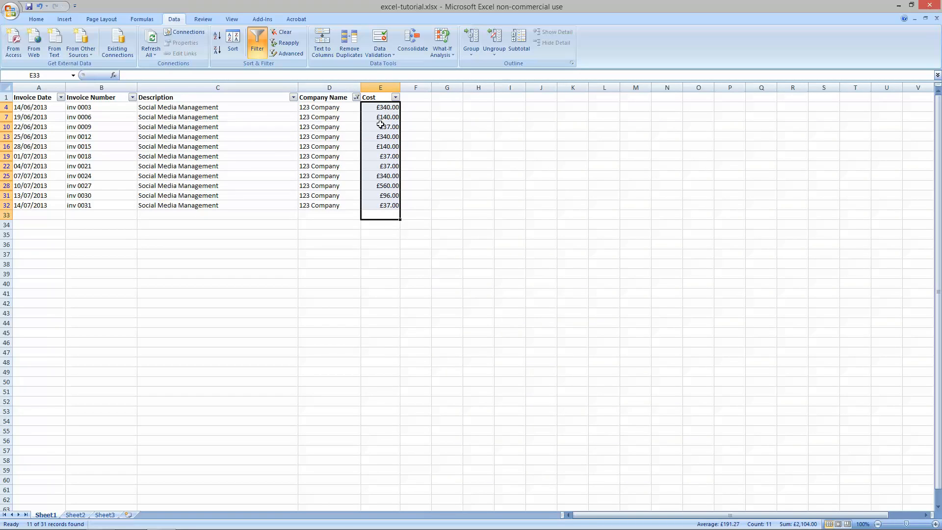
pyautogui.click(37, 18)
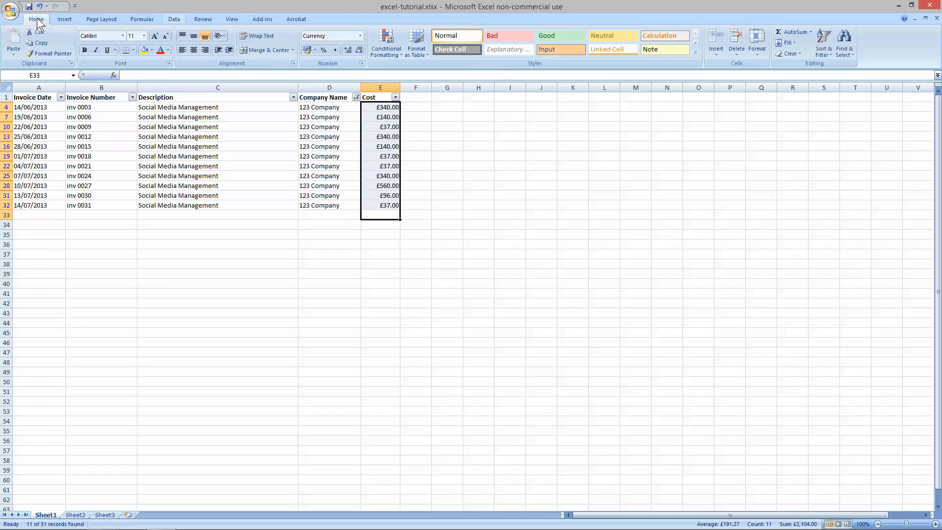
pyautogui.click(789, 31)
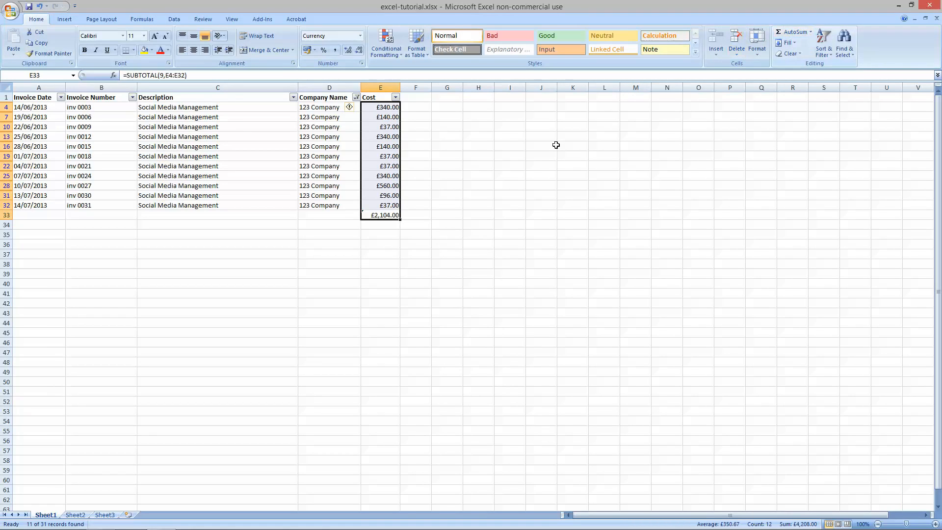
pyautogui.click(378, 214)
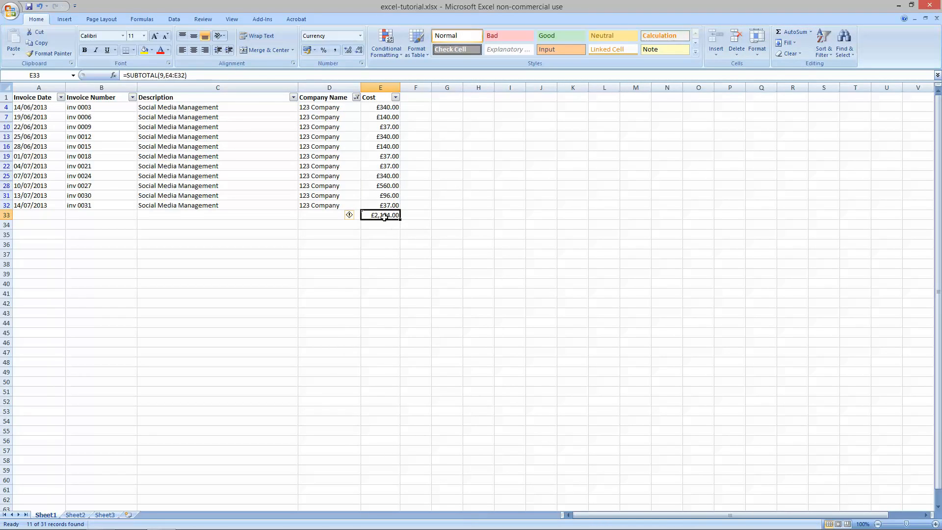
# Clear the 123 Company subtotal from cell E33.
pyautogui.moveTo(378, 108); pyautogui.dragTo(323, 206)
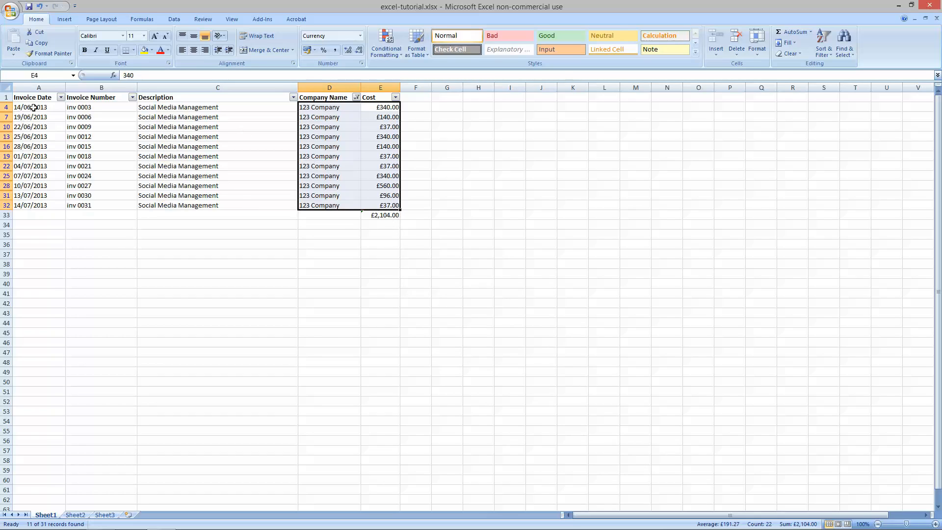
pyautogui.click(387, 216)
pyautogui.press('Delete')
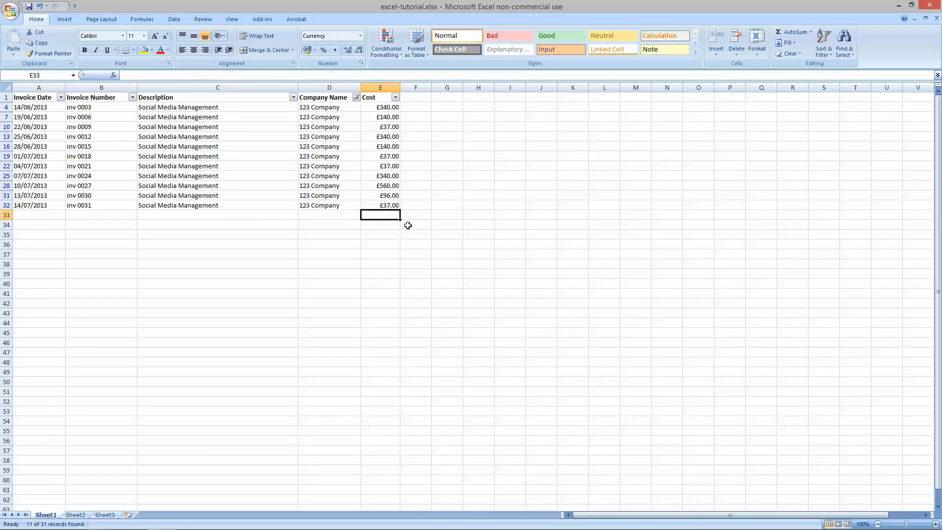
# Filter the Company Name column to only ABC Company and total its costs in E33 with AutoSum, using =SUBTOTAL(9,E2:E32).
pyautogui.click(356, 97)
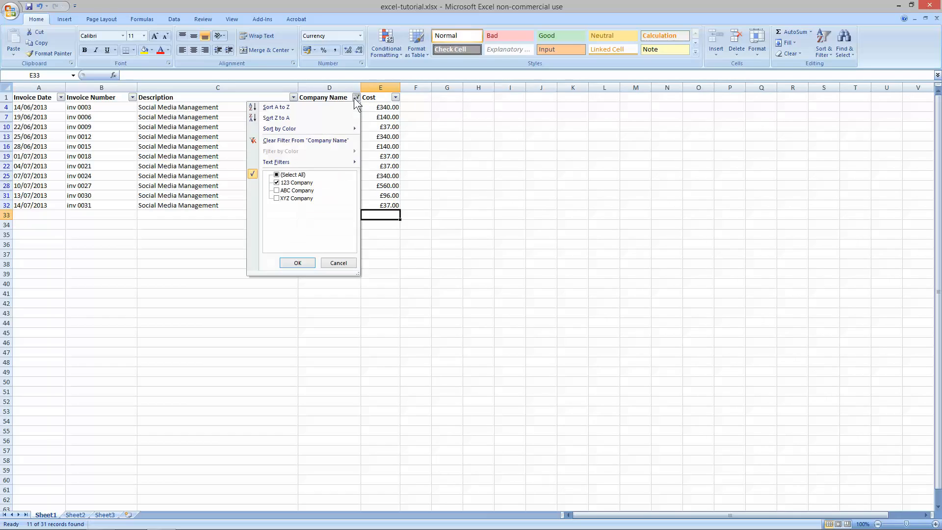
pyautogui.click(276, 190)
pyautogui.click(277, 183)
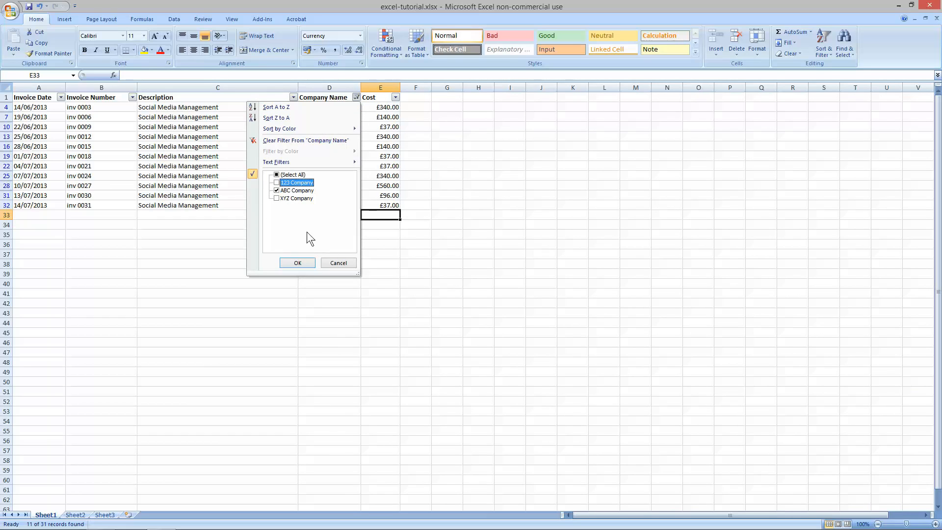
pyautogui.click(297, 263)
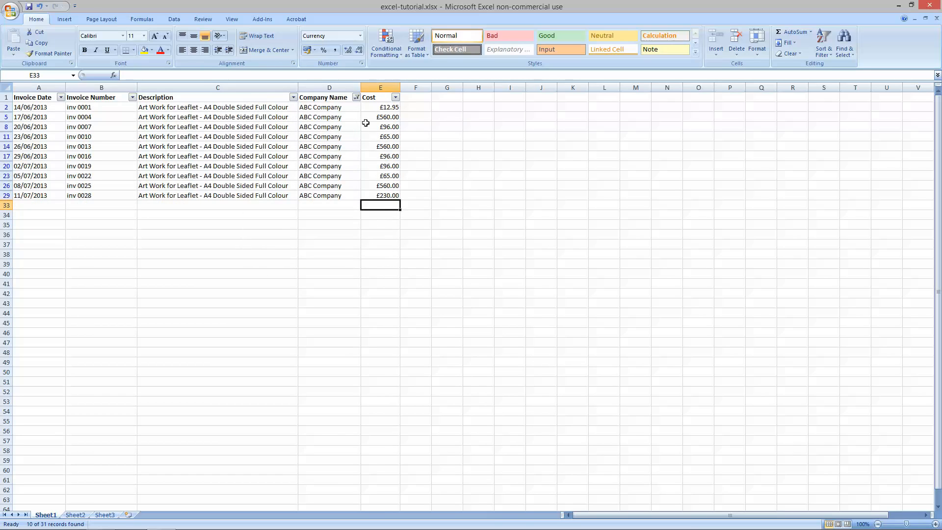
pyautogui.moveTo(380, 205); pyautogui.dragTo(380, 107)
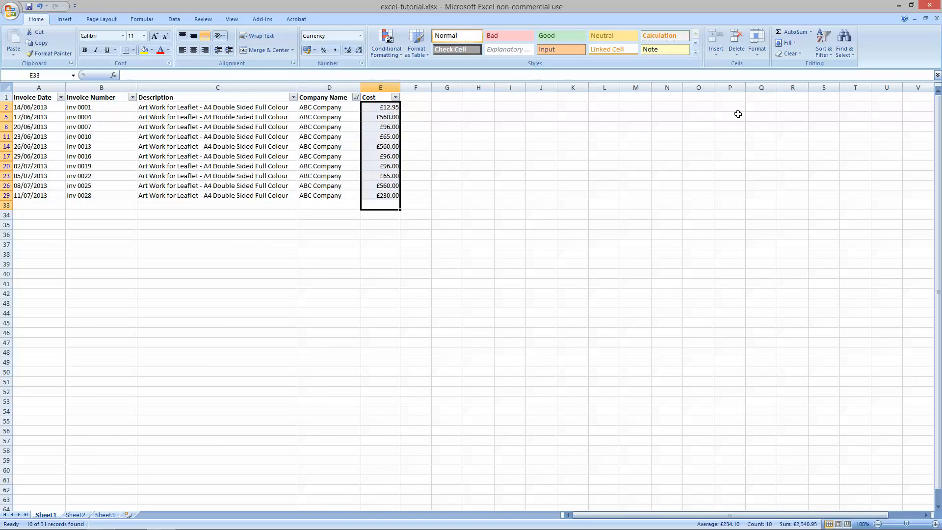
pyautogui.click(793, 28)
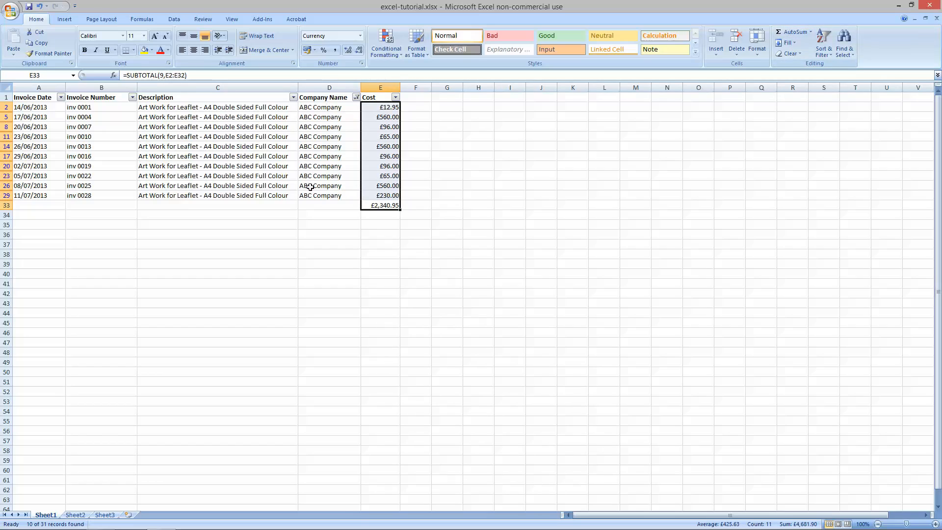
# Delete the ABC Company subtotal from cell E33 and clear the filter from the Company Name column.
pyautogui.click(381, 207)
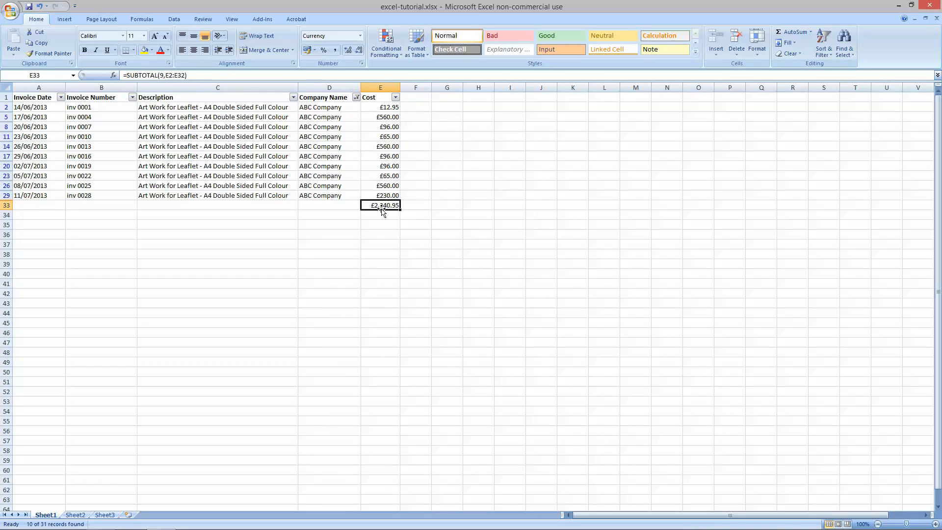
pyautogui.press('Delete')
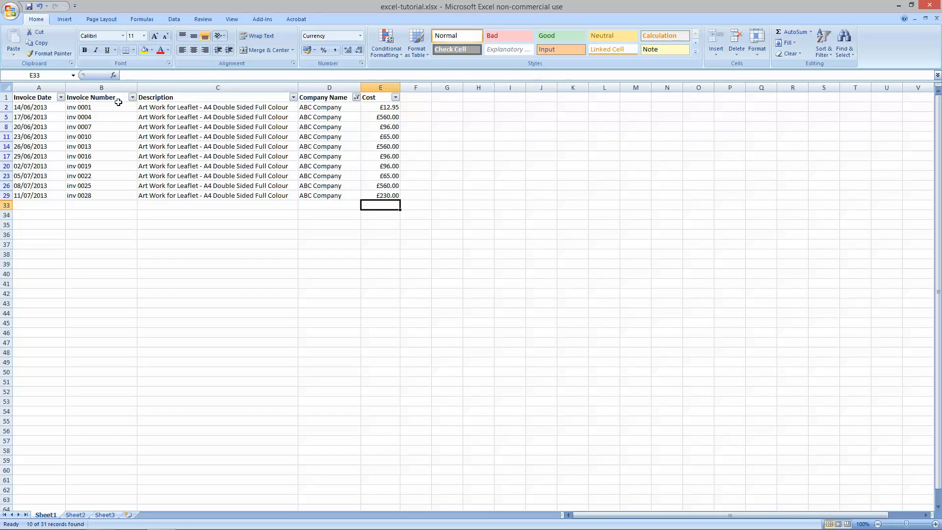
pyautogui.click(356, 97)
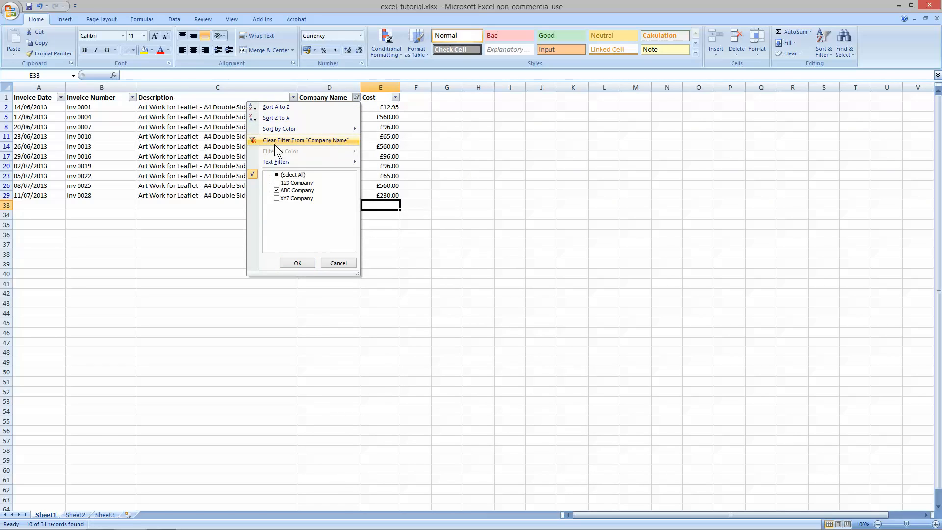
pyautogui.click(311, 140)
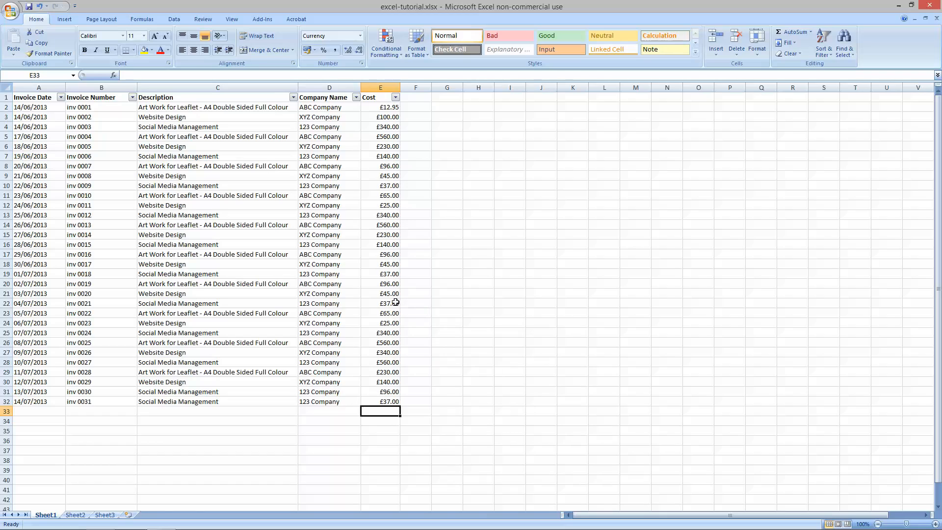
# Filter the Invoice Date column to show only the invoices dated 14 June 2013.
pyautogui.click(62, 97)
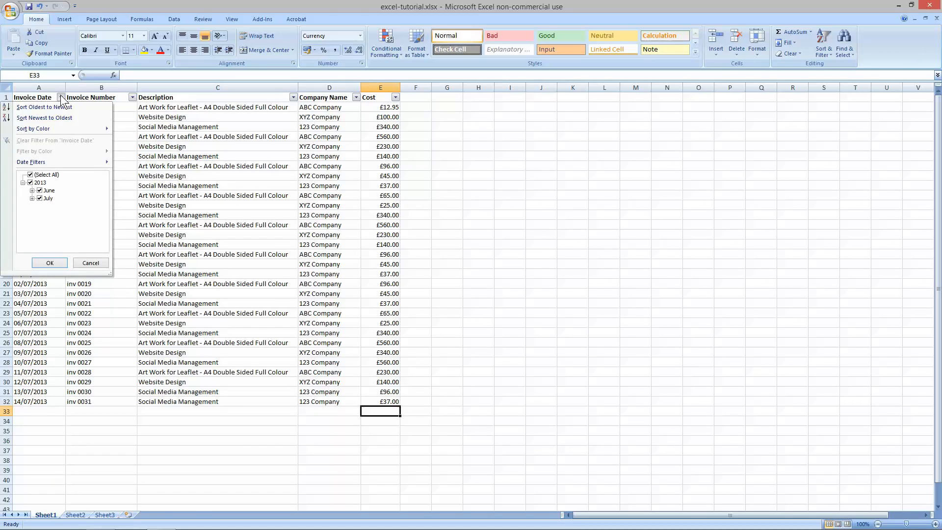
pyautogui.click(32, 190)
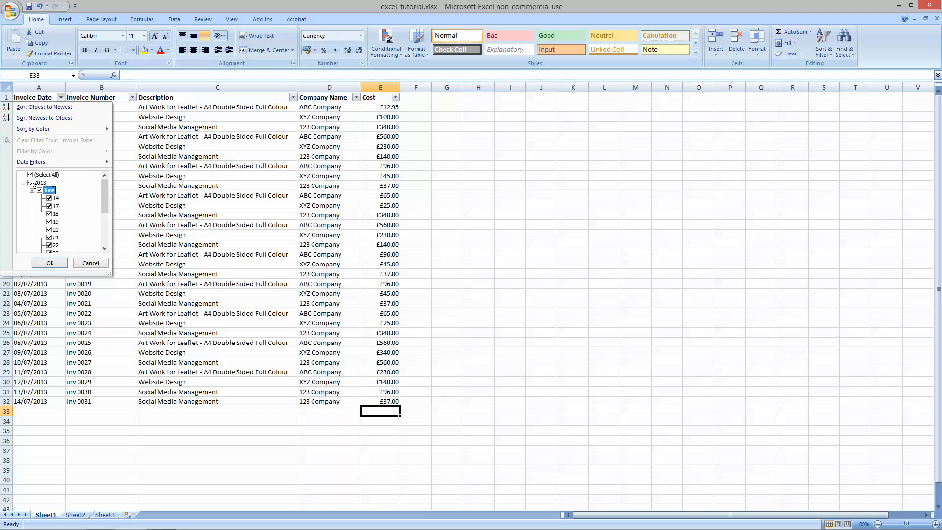
pyautogui.click(30, 175)
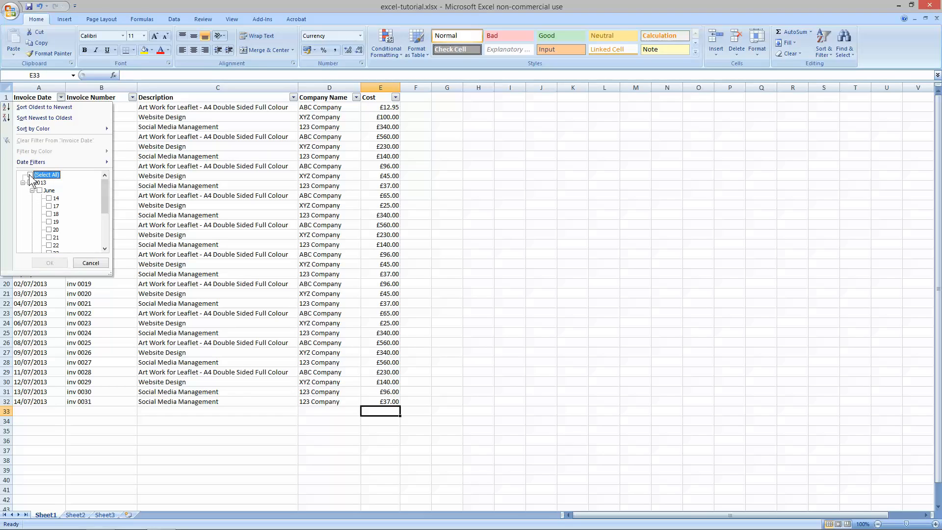
pyautogui.click(50, 199)
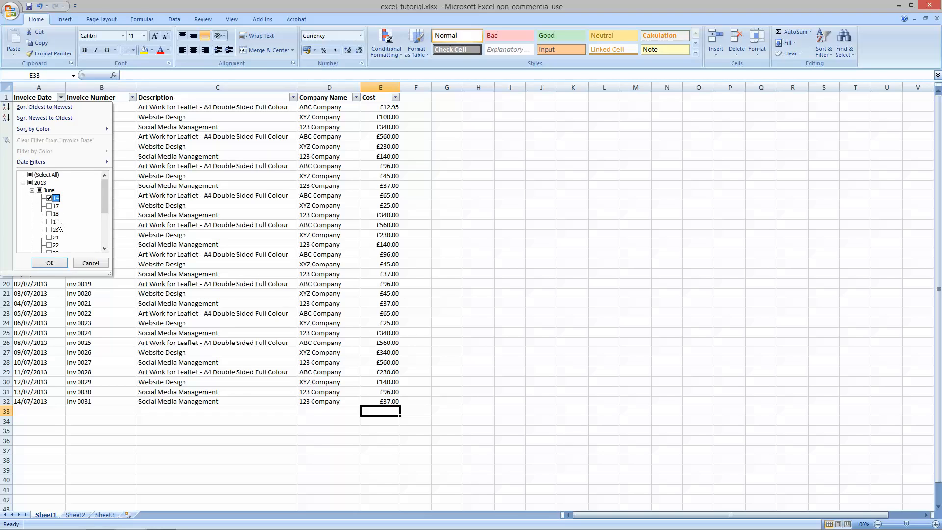
pyautogui.click(50, 263)
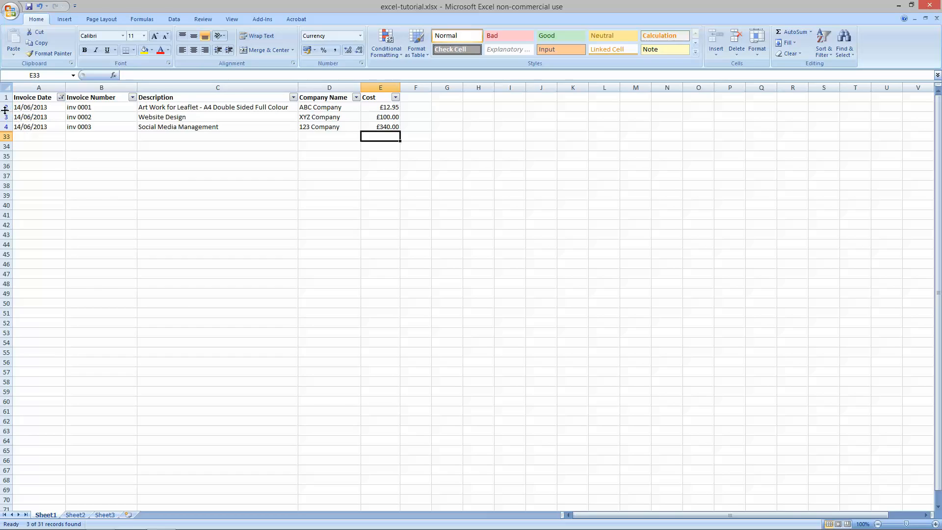
# Total the 14 June costs in cell E33 with AutoSum, using =SUBTOTAL(9,E2:E32), and delete that subtotal again.
pyautogui.moveTo(25, 107); pyautogui.dragTo(25, 126)
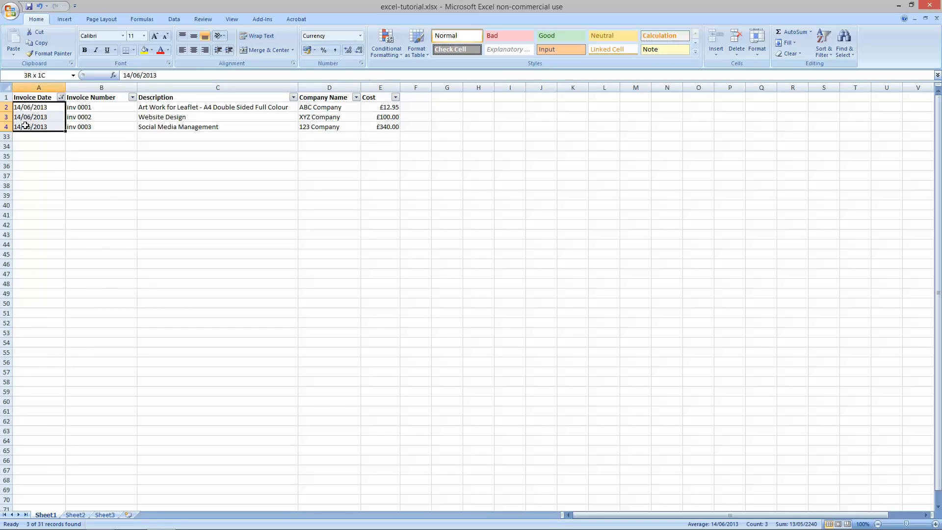
pyautogui.click(205, 160)
pyautogui.moveTo(373, 137); pyautogui.dragTo(381, 107)
pyautogui.click(791, 28)
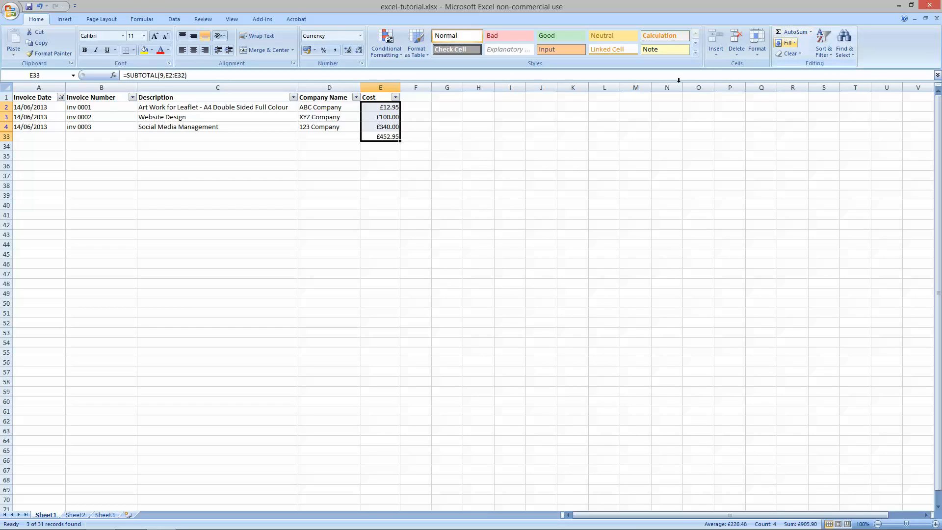
pyautogui.click(386, 136)
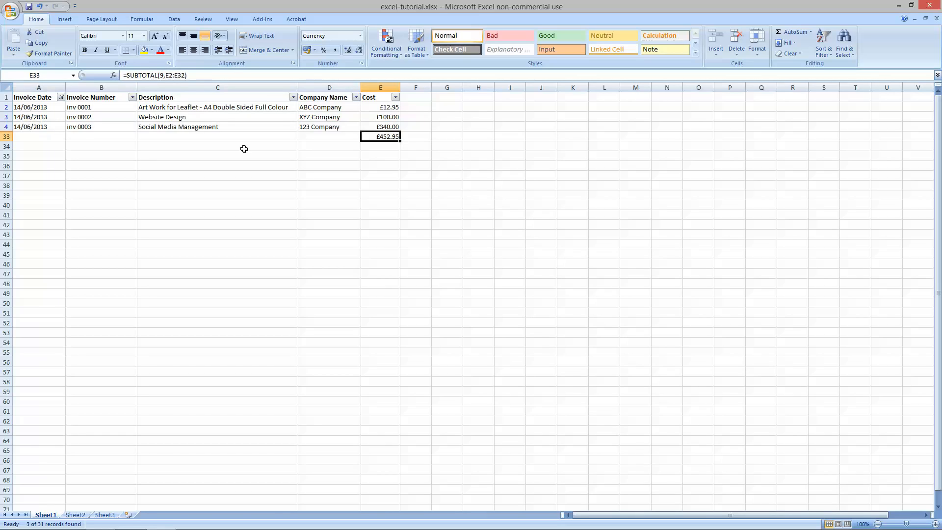
pyautogui.press('Delete')
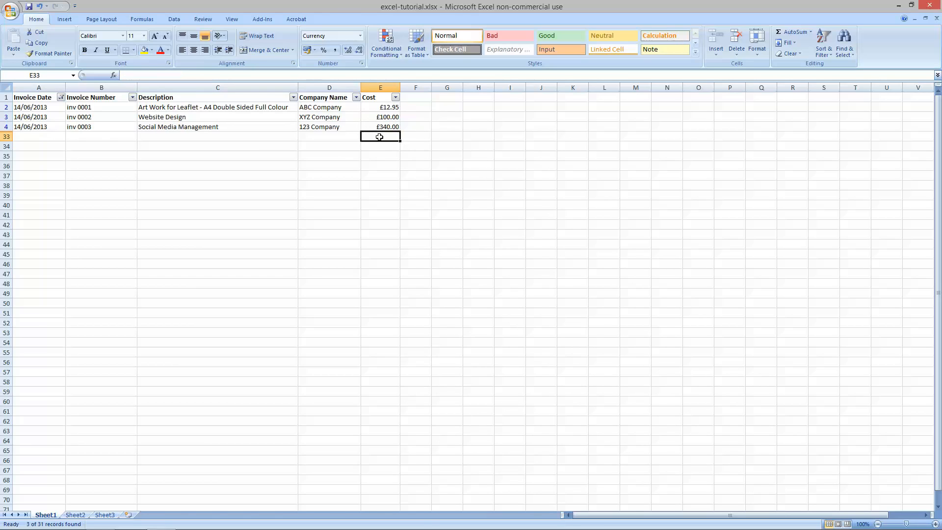
# Change the Invoice Date filter to all of June 2013 and total the filtered costs in cell E33 with AutoSum.
pyautogui.click(61, 97)
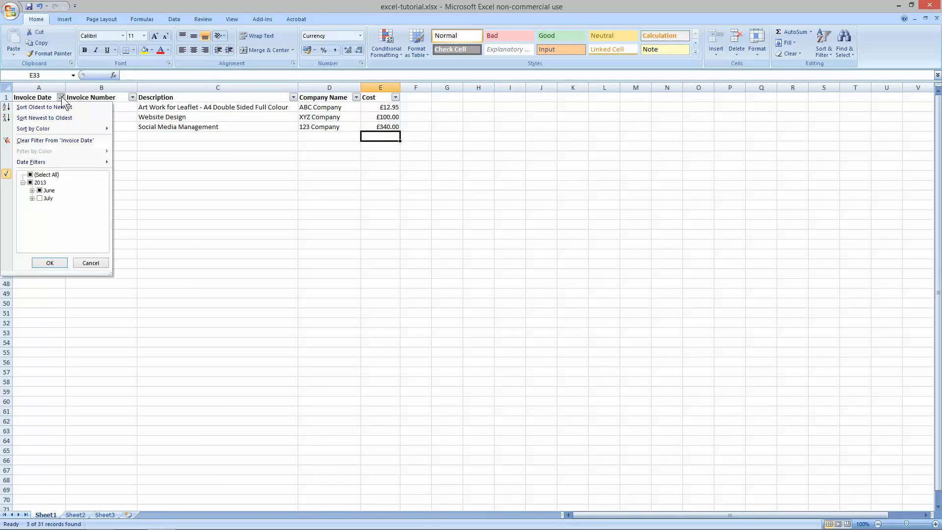
pyautogui.click(31, 174)
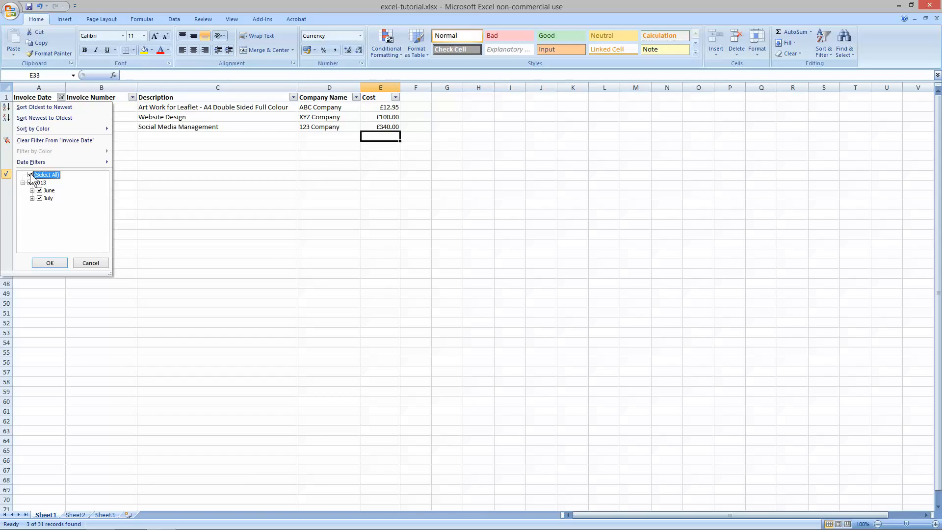
pyautogui.click(40, 199)
pyautogui.click(57, 261)
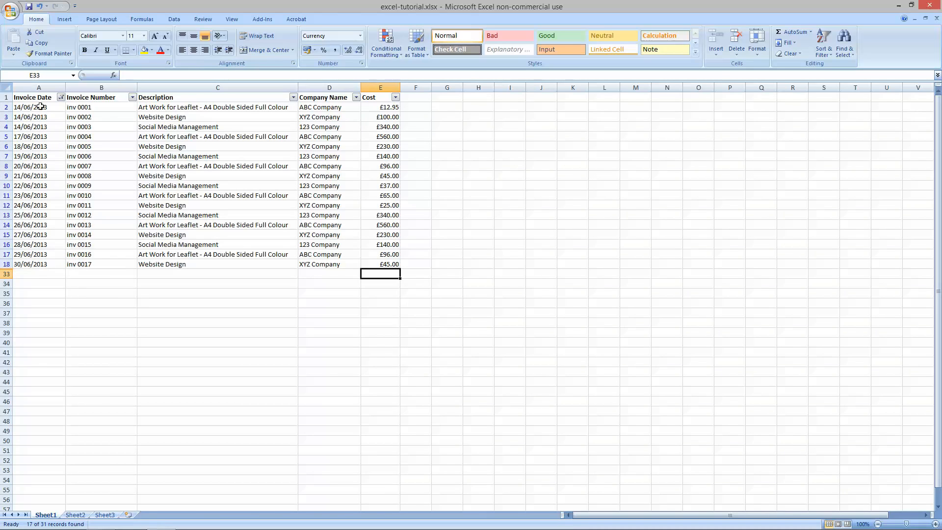
pyautogui.moveTo(381, 274); pyautogui.dragTo(381, 105)
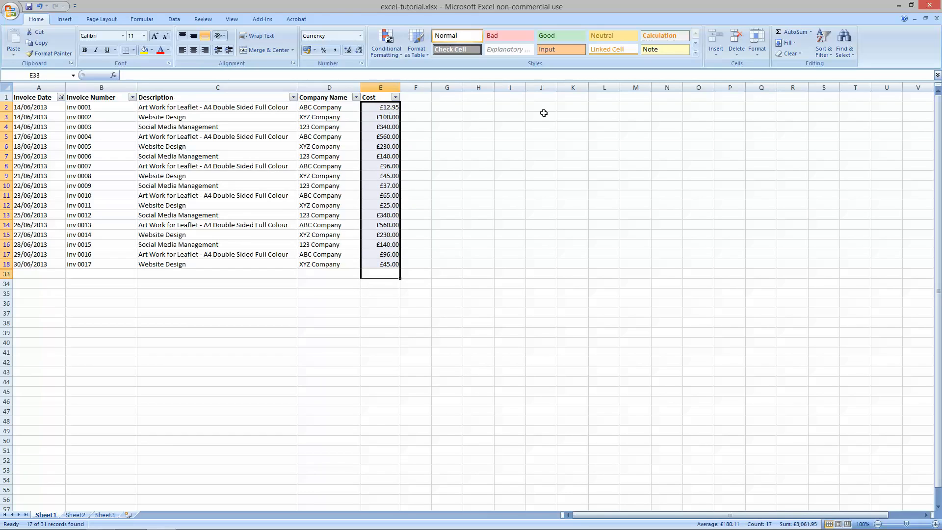
pyautogui.click(791, 32)
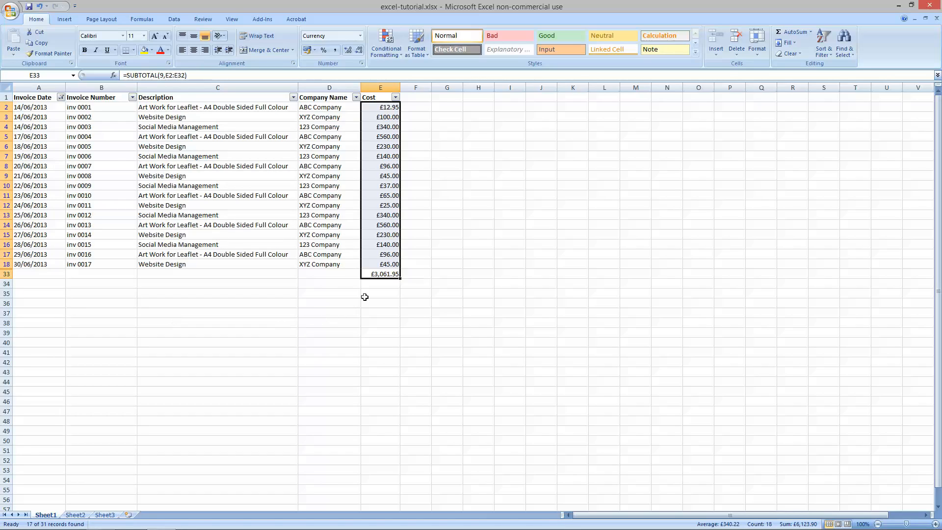
# Delete the June subtotal from cell E33 and clear the filter from the Invoice Date column.
pyautogui.click(387, 275)
pyautogui.press('Delete')
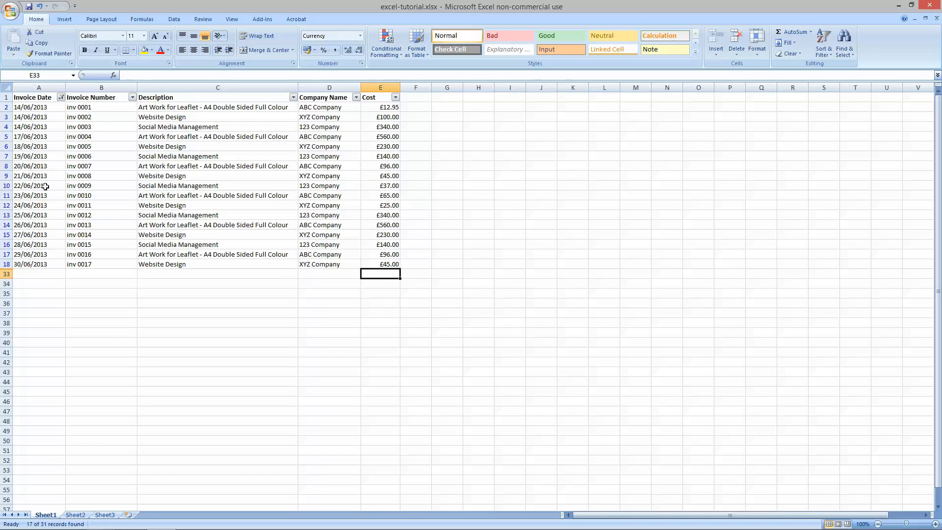
pyautogui.moveTo(63, 104)
pyautogui.click(61, 97)
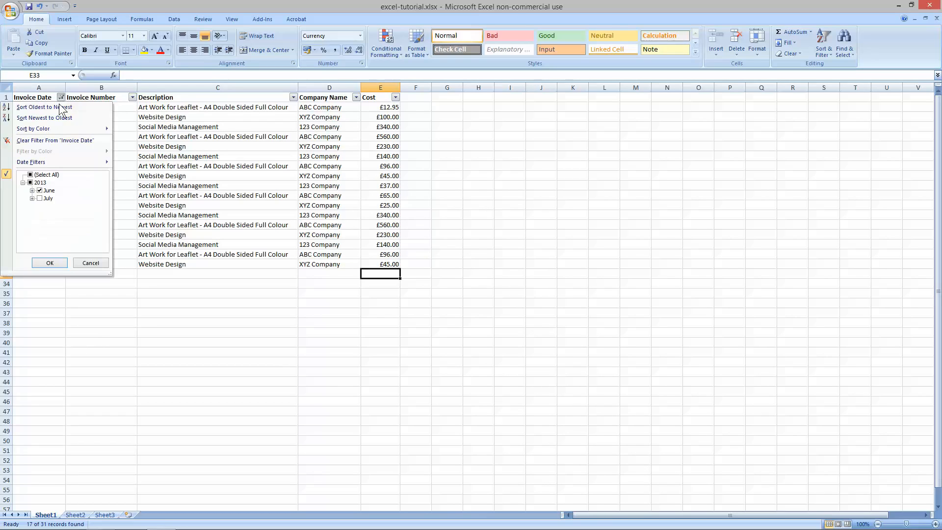
pyautogui.click(72, 139)
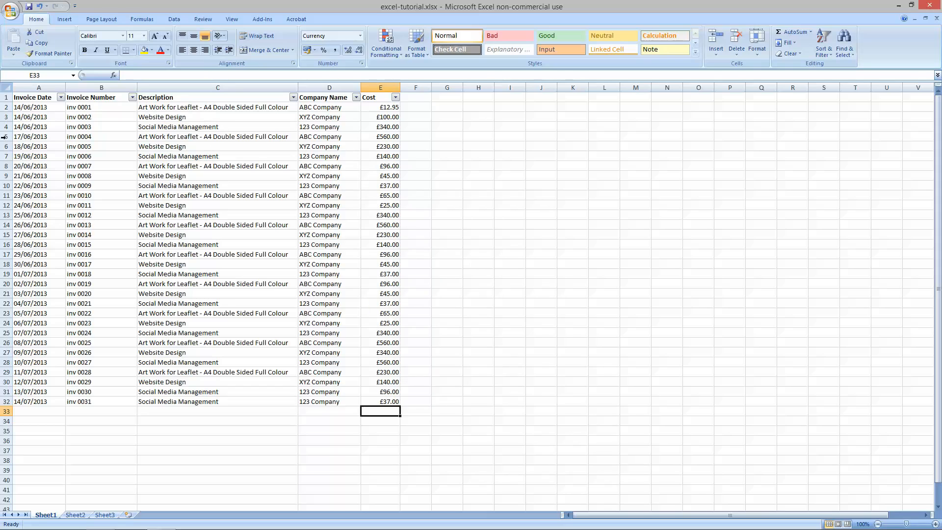
# Turn off filtering for the header row of the invoice list.
pyautogui.click(4, 97)
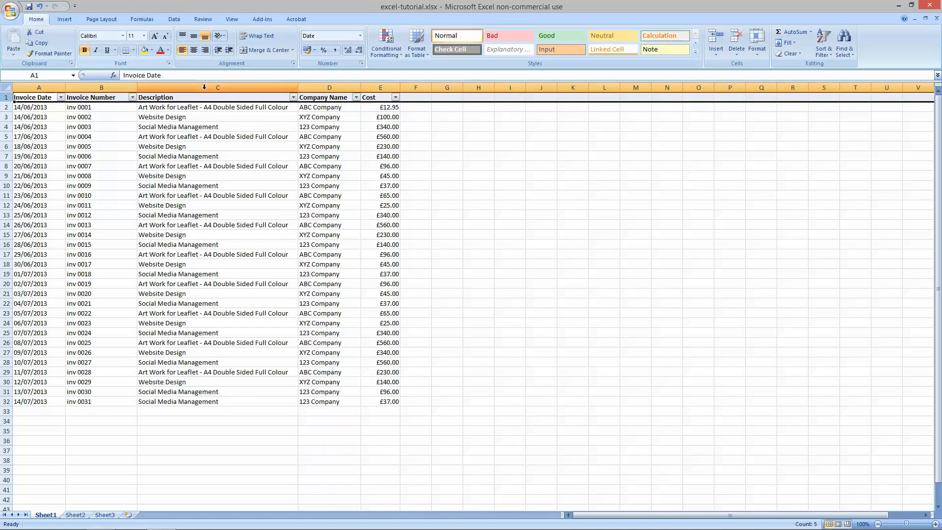
pyautogui.click(175, 19)
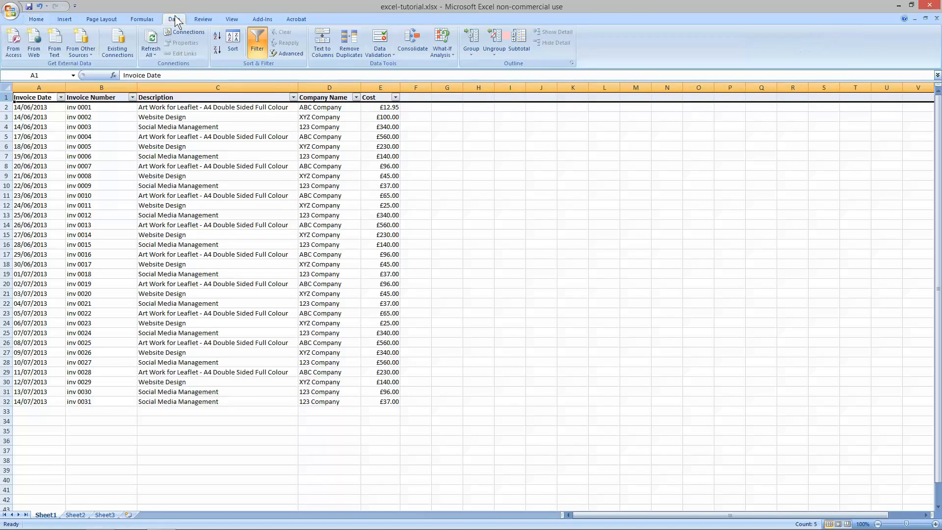
pyautogui.click(257, 44)
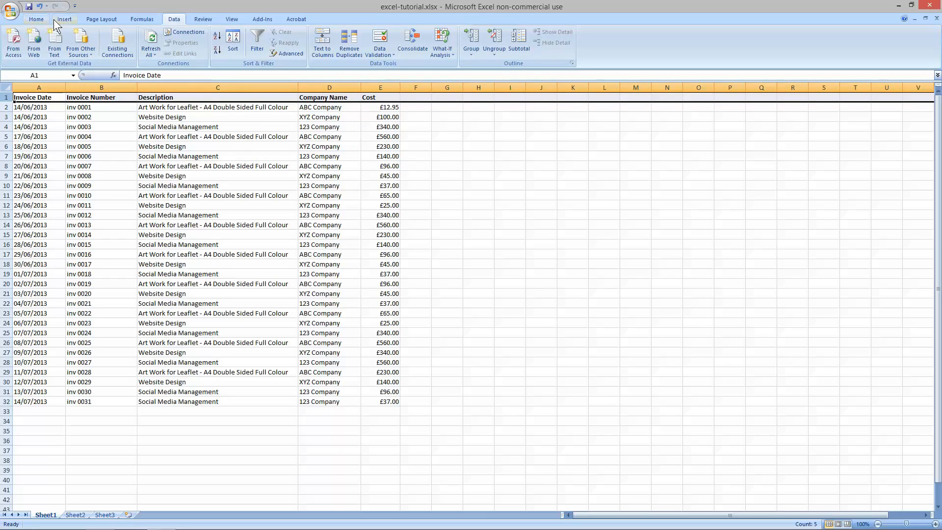
# Save the workbook and widen the Description column slightly.
pyautogui.click(35, 19)
pyautogui.click(12, 11)
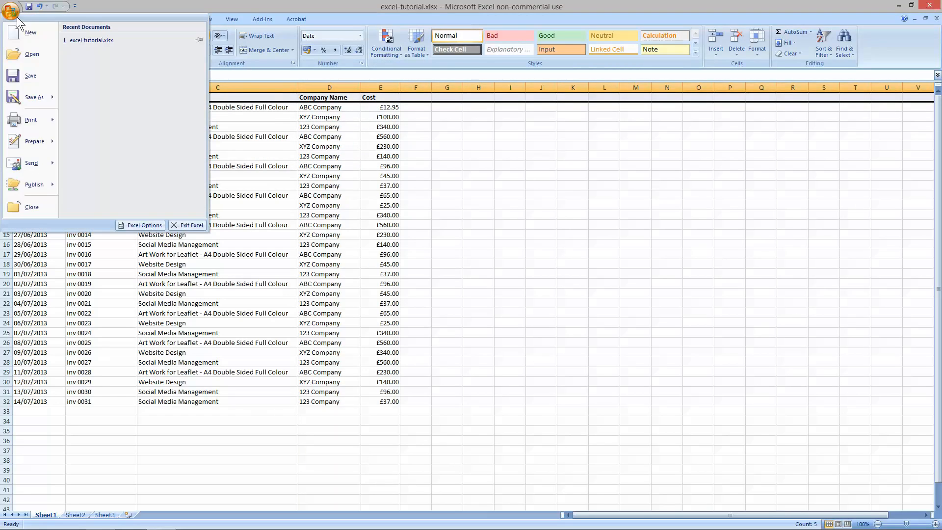
pyautogui.click(24, 75)
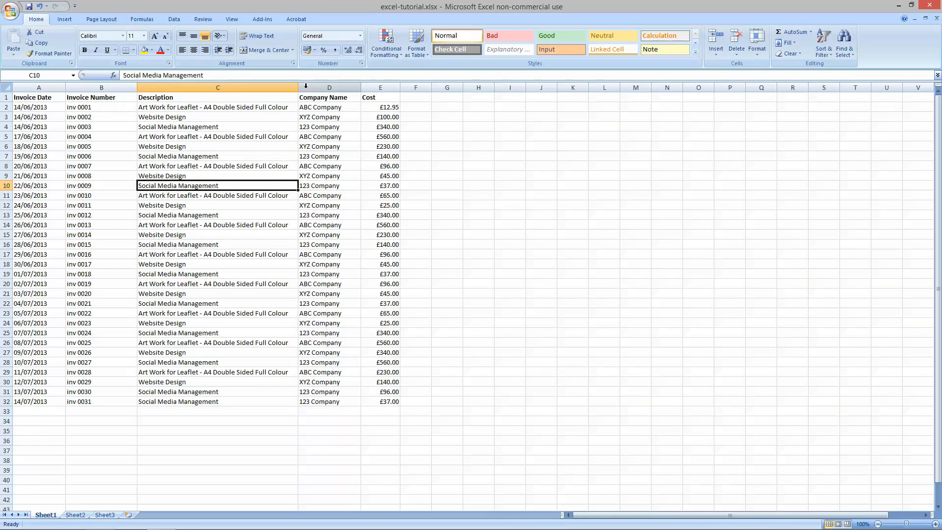
pyautogui.moveTo(298, 84); pyautogui.dragTo(303, 85)
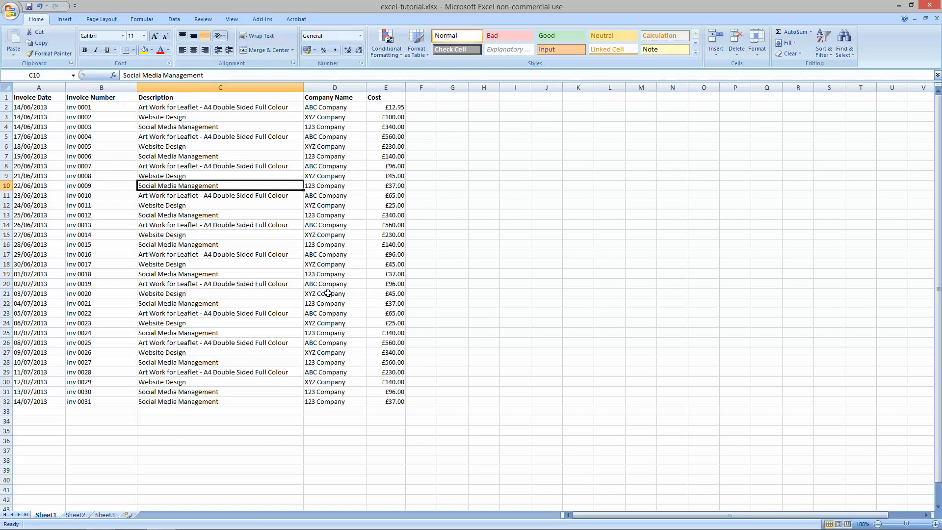
# Look over the first invoice's date and number, and select the whole Invoice Number column.
pyautogui.click(38, 108)
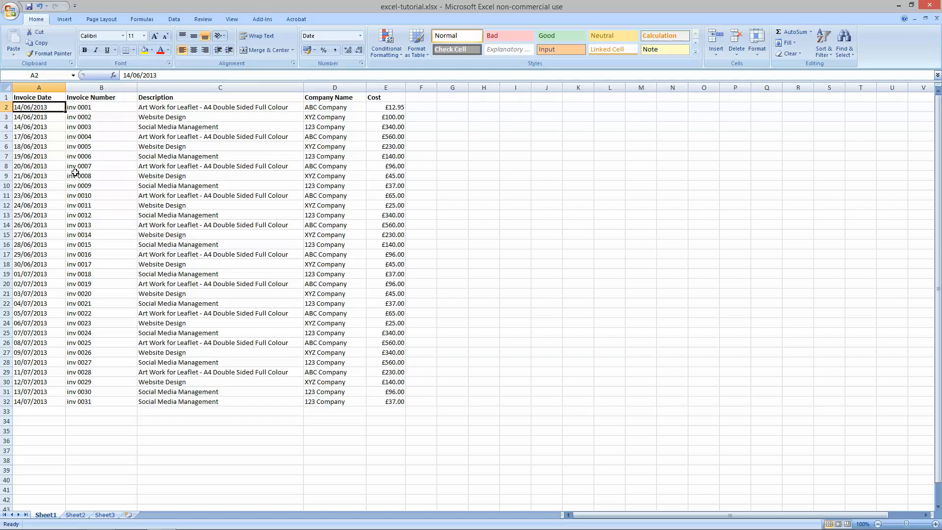
pyautogui.click(72, 109)
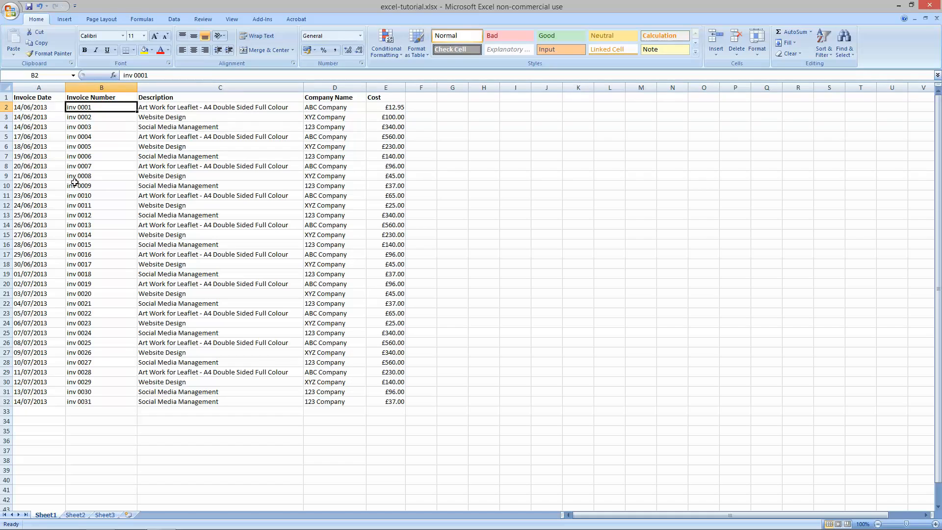
pyautogui.click(92, 86)
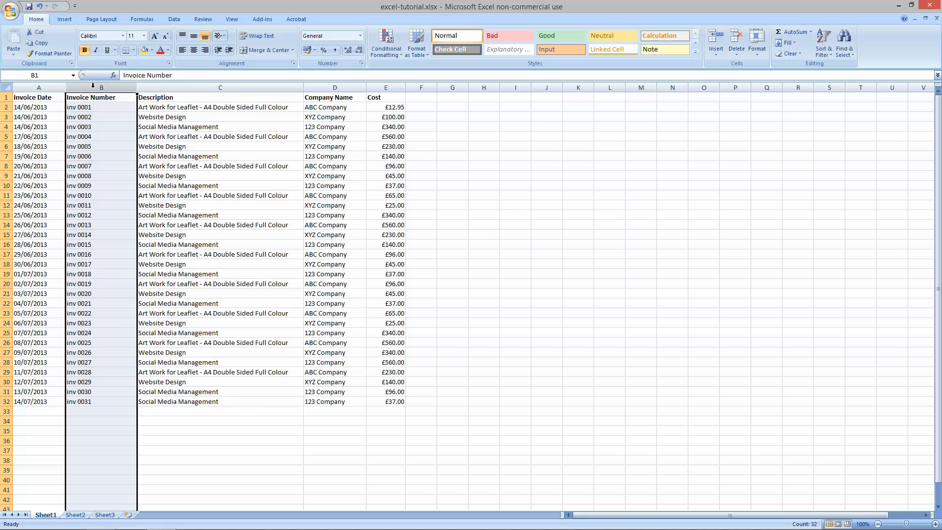
# Insert a new column before Invoice Number, head it "Invoice Paid Date" and widen it to fit the heading.
pyautogui.rightClick(93, 93)
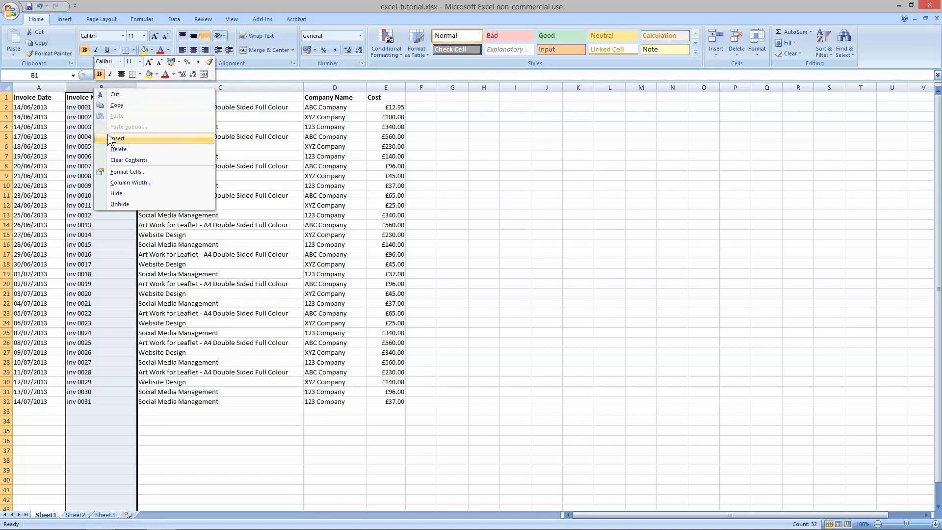
pyautogui.click(110, 133)
pyautogui.click(90, 101)
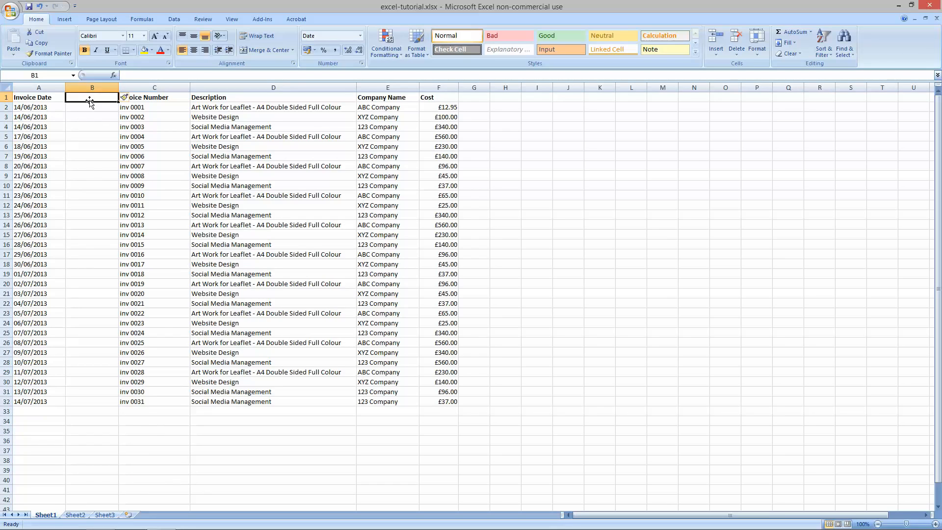
pyautogui.write('Invoice Pai')
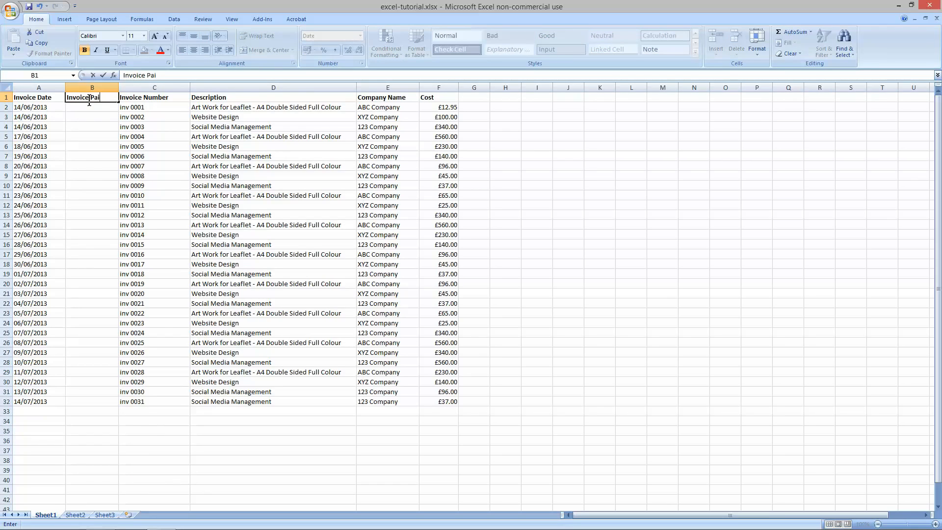
pyautogui.write('d Date')
pyautogui.press('Return')
pyautogui.moveTo(118, 82); pyautogui.dragTo(129, 82)
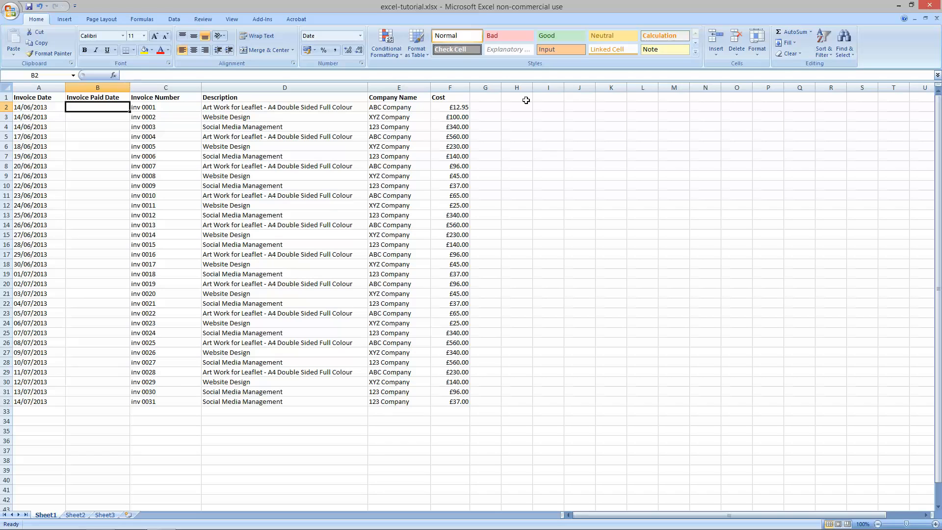
# Widen column G beside Cost and enter the heading "Paid" in G1.
pyautogui.moveTo(501, 88); pyautogui.dragTo(535, 87)
pyautogui.click(502, 97)
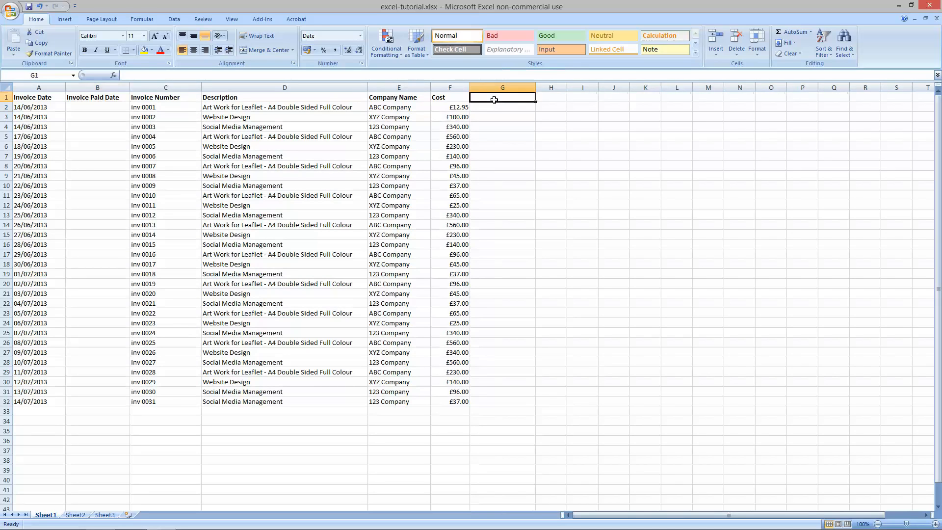
pyautogui.write('Pa')
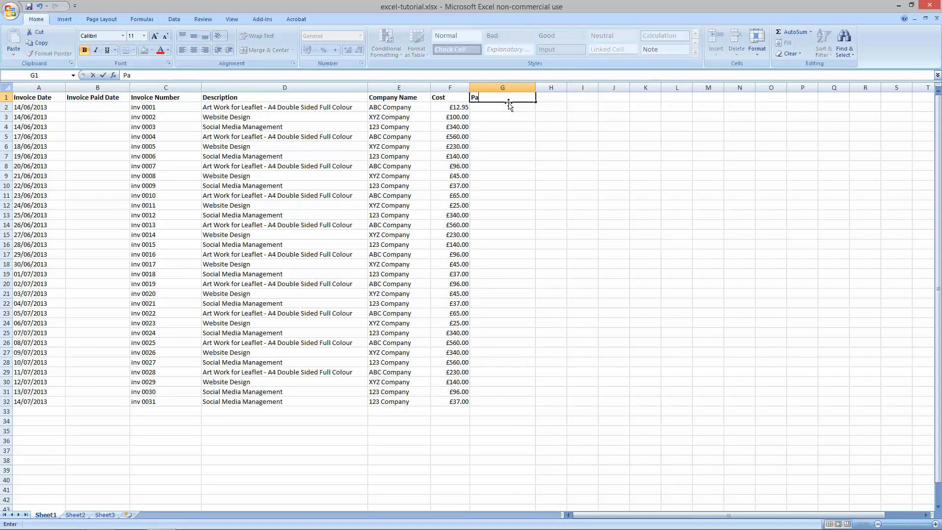
pyautogui.write('id')
pyautogui.press('Return')
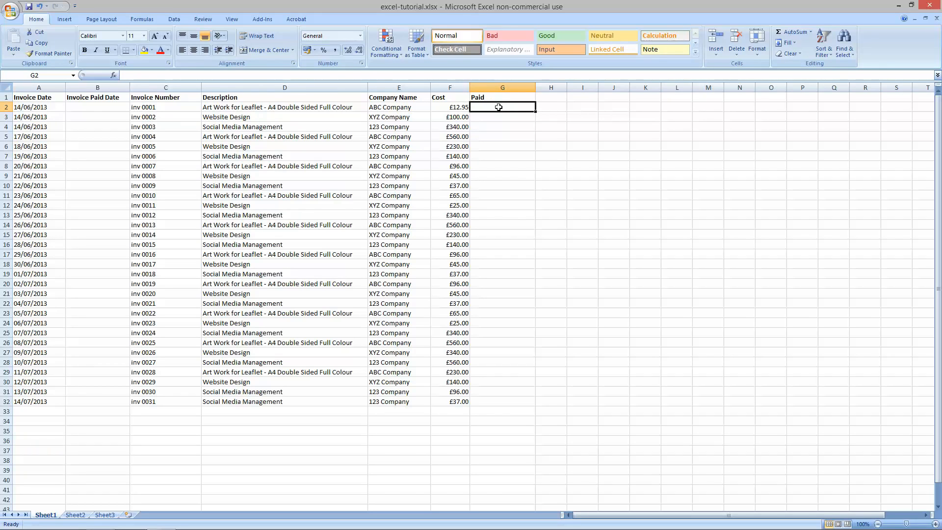
# Save the workbook with the two new column headings.
pyautogui.click(84, 108)
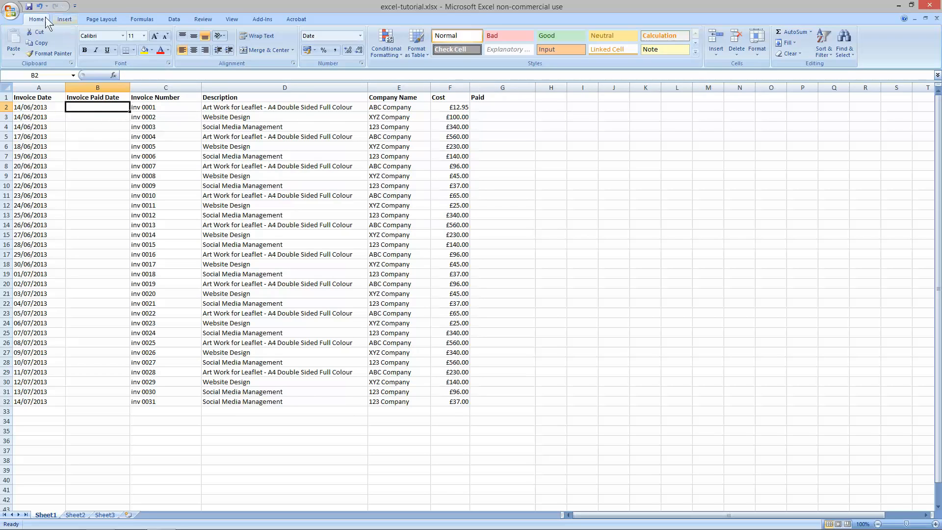
pyautogui.click(11, 10)
pyautogui.click(27, 75)
# Enter the paid date 16/06/2013 in B2 for inv 0001 and 18/062014 in B3 for inv 0002.
pyautogui.click(35, 108)
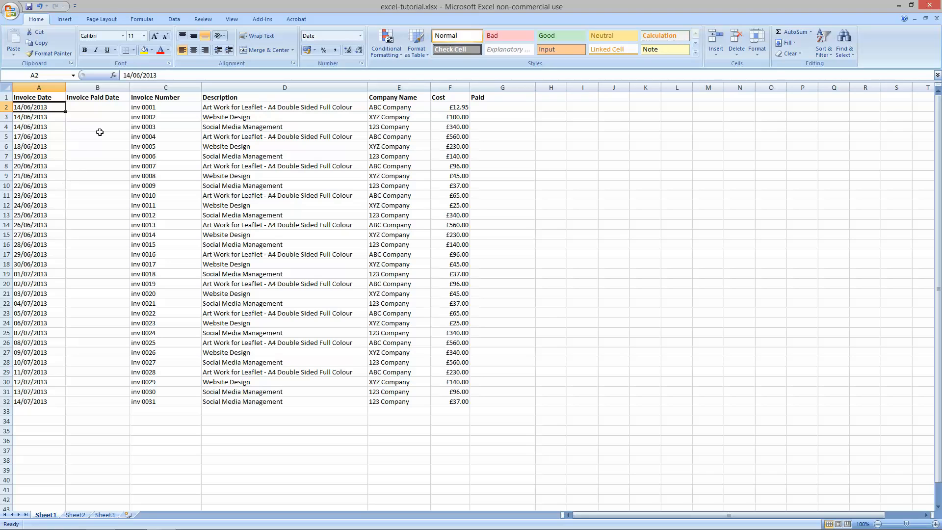
pyautogui.click(103, 109)
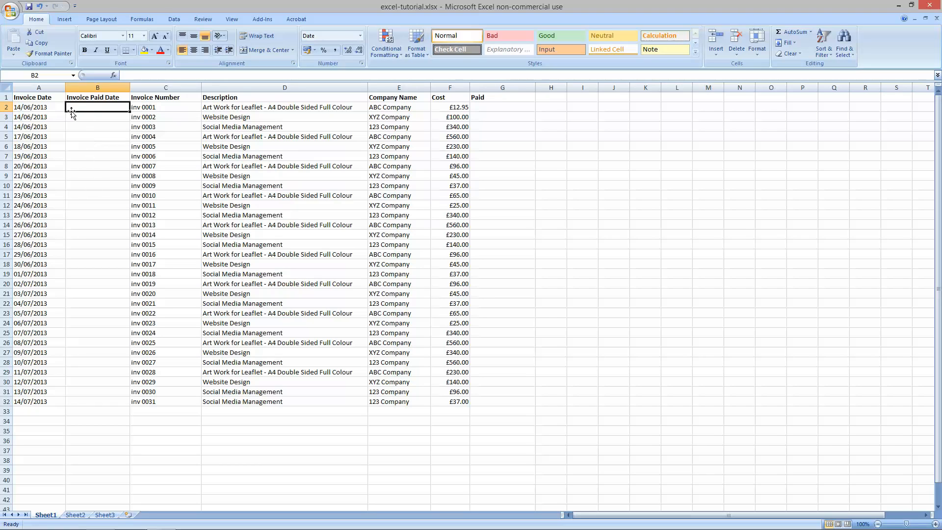
pyautogui.click(31, 108)
pyautogui.click(90, 109)
pyautogui.write('16')
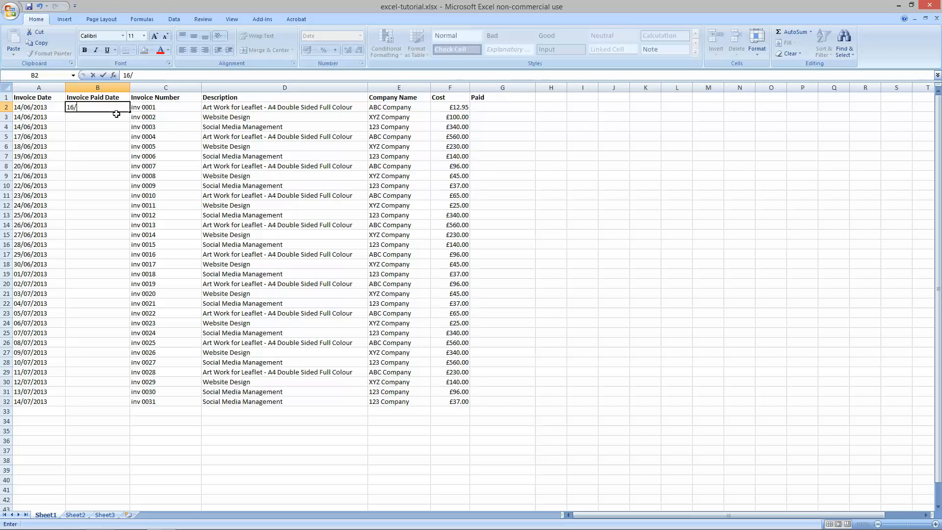
pyautogui.write('/06/2013')
pyautogui.press('Return')
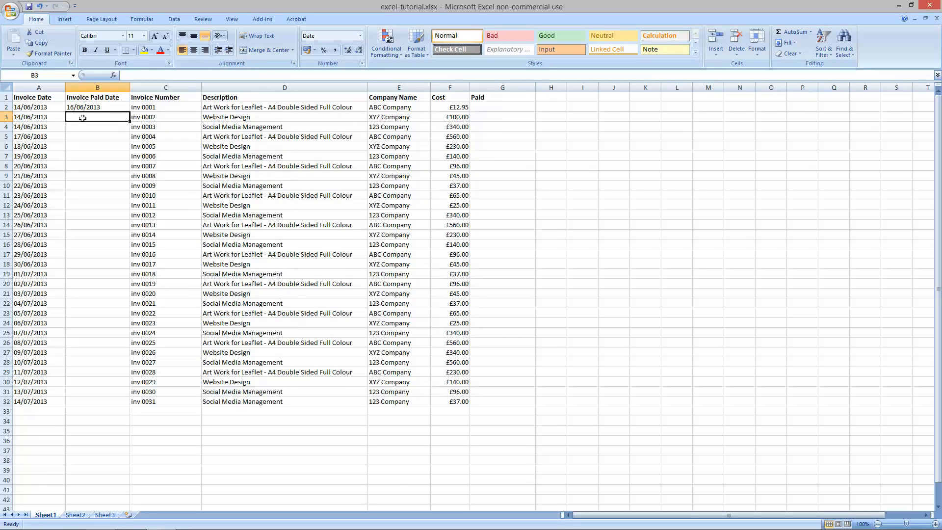
pyautogui.write('18/062014')
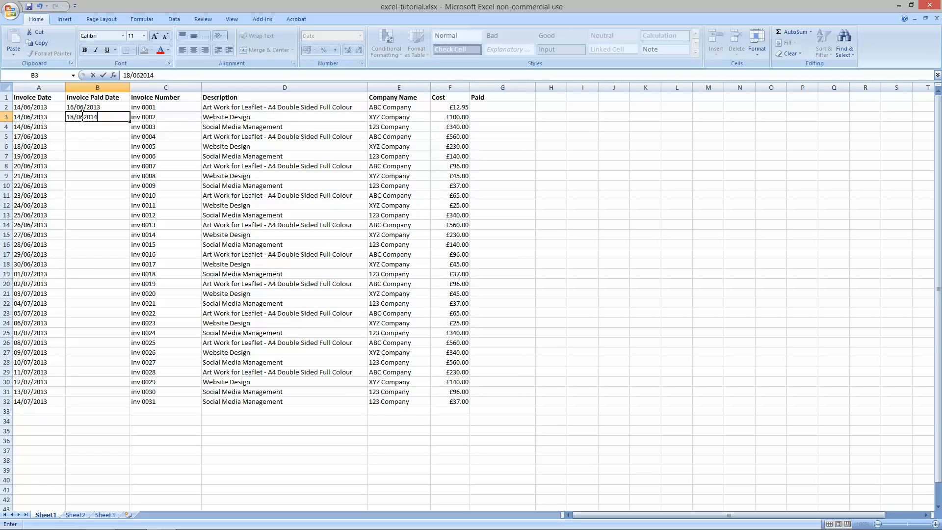
# Copy the invoice date of inv 0003 from A4 into its Invoice Paid Date cell B4.
pyautogui.click(22, 128)
pyautogui.click(88, 130)
pyautogui.click(50, 128)
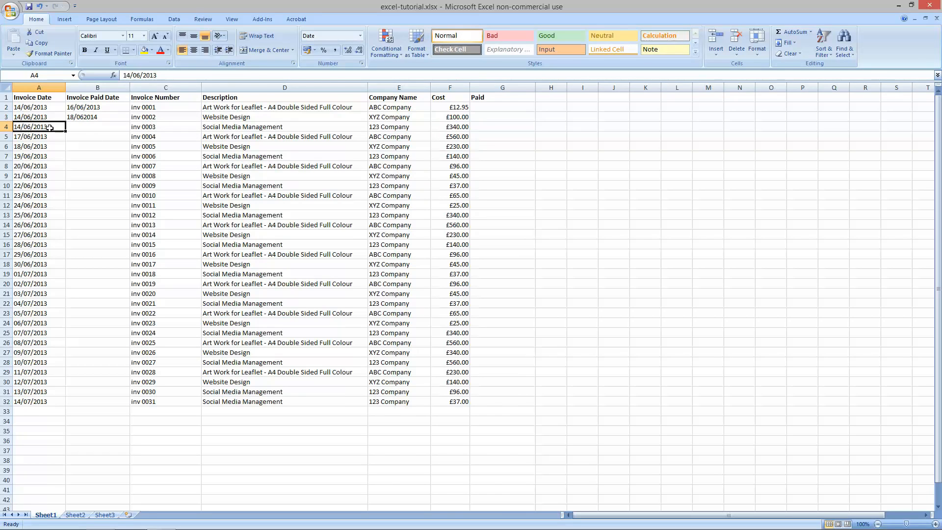
pyautogui.hotkey('ctrl', 'c')
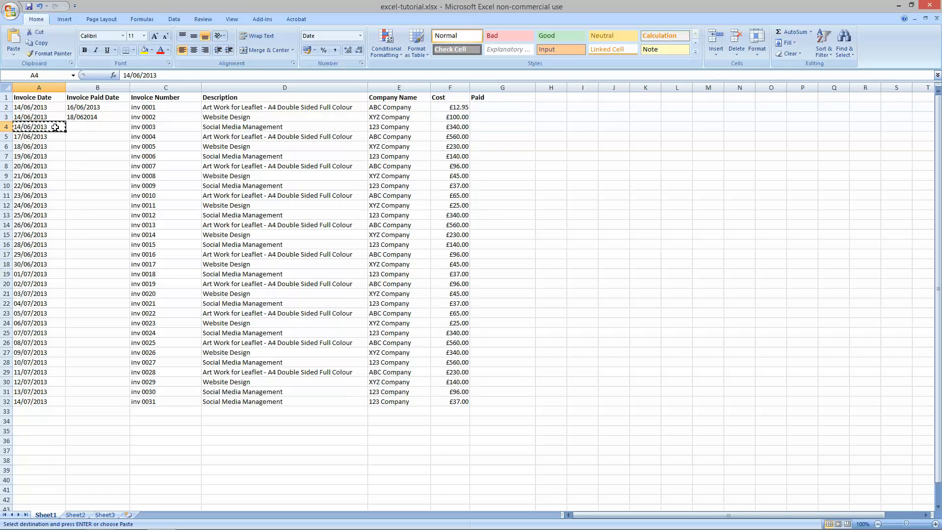
pyautogui.click(84, 126)
pyautogui.hotkey('ctrl', 'v')
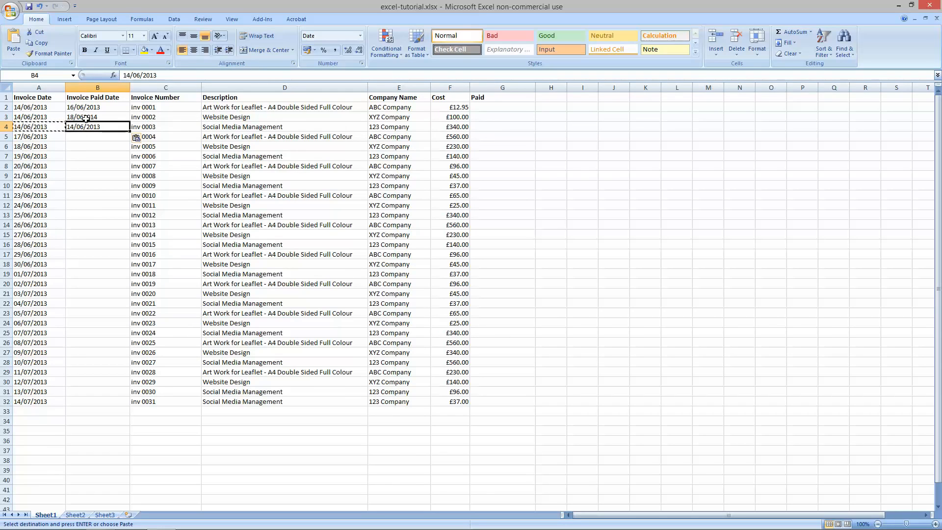
# Correct the paid date in B3 to 18/06/2014 by adding the missing slash.
pyautogui.doubleClick(87, 117)
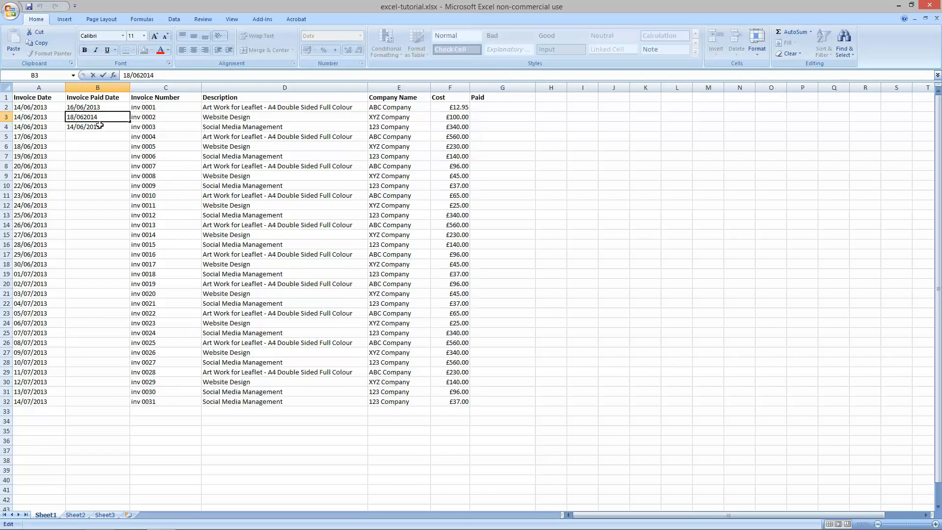
pyautogui.write('/')
pyautogui.click(100, 135)
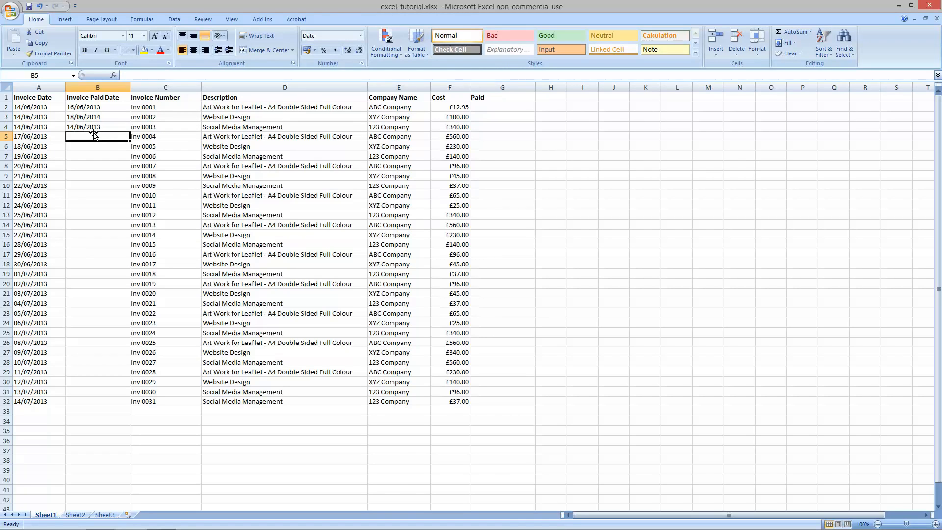
# Copy the invoice date of inv 0004 from A5 into its Invoice Paid Date cell B5.
pyautogui.click(60, 136)
pyautogui.hotkey('ctrl', 'c')
pyautogui.click(84, 136)
pyautogui.hotkey('ctrl', 'v')
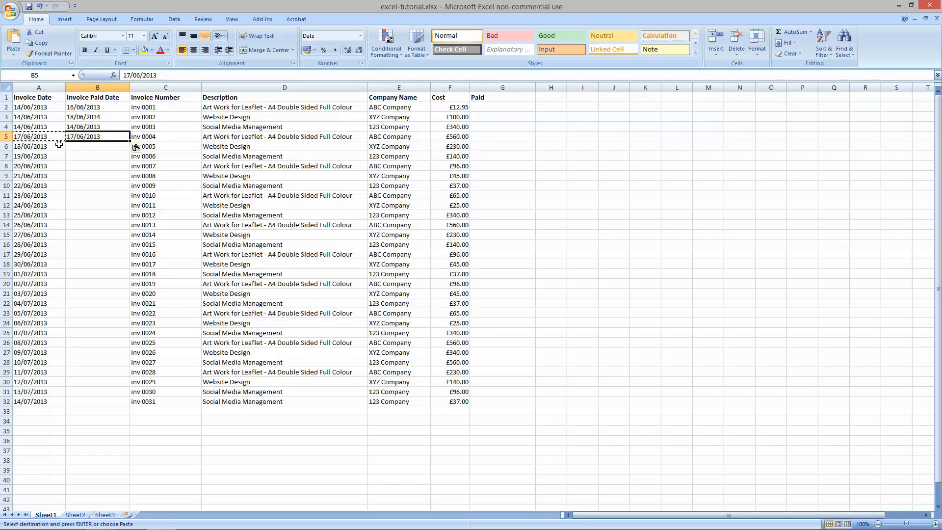
# Copy the remaining invoice dates from A6:A32 into the Invoice Paid Date column starting at B6.
pyautogui.moveTo(47, 146); pyautogui.dragTo(32, 401)
pyautogui.hotkey('ctrl', 'c')
pyautogui.click(79, 147)
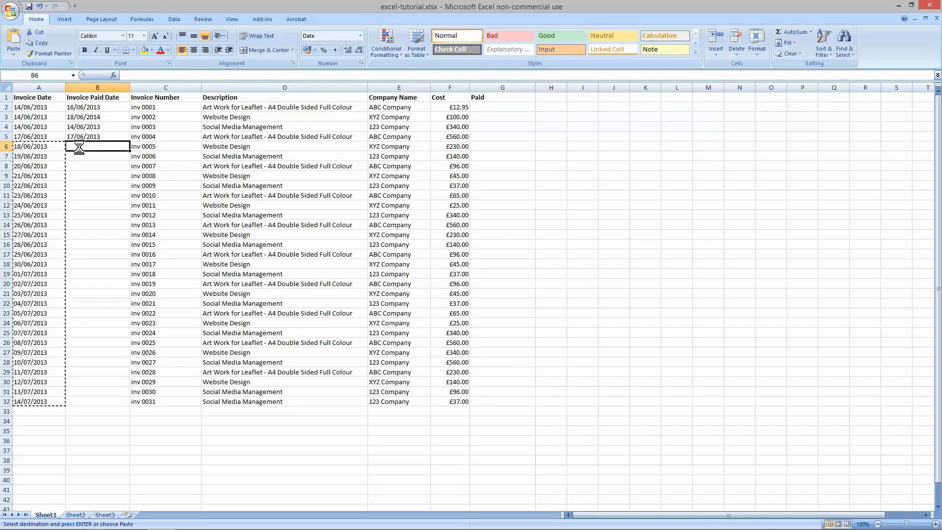
pyautogui.hotkey('ctrl', 'v')
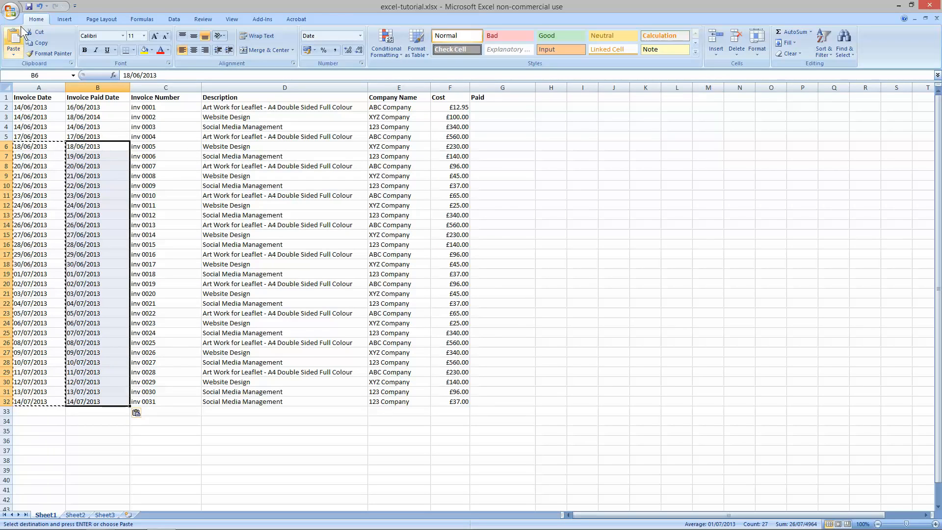
# Save the workbook with the filled Invoice Paid Date column.
pyautogui.click(29, 7)
pyautogui.click(11, 12)
pyautogui.click(33, 75)
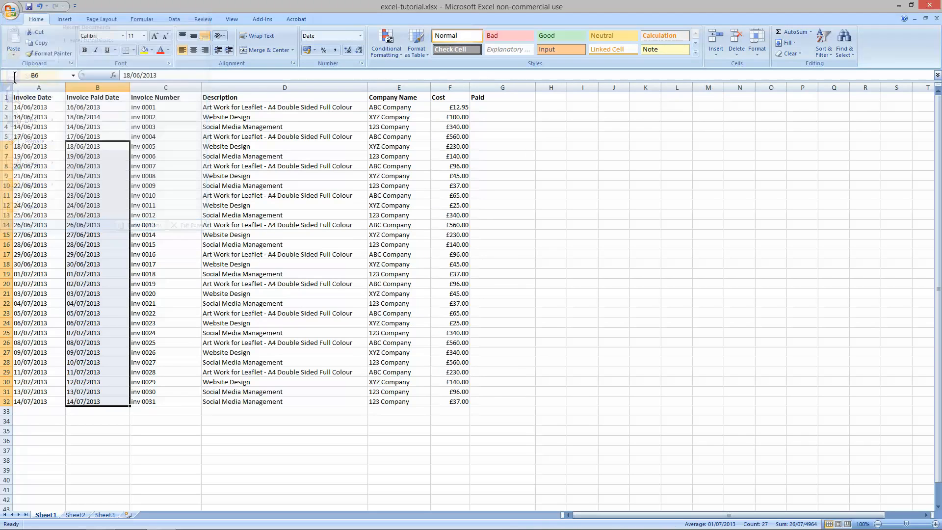
# Compare the invoice dates with the paid dates in rows 2 to 5 and in row 10.
pyautogui.click(40, 109)
pyautogui.click(79, 109)
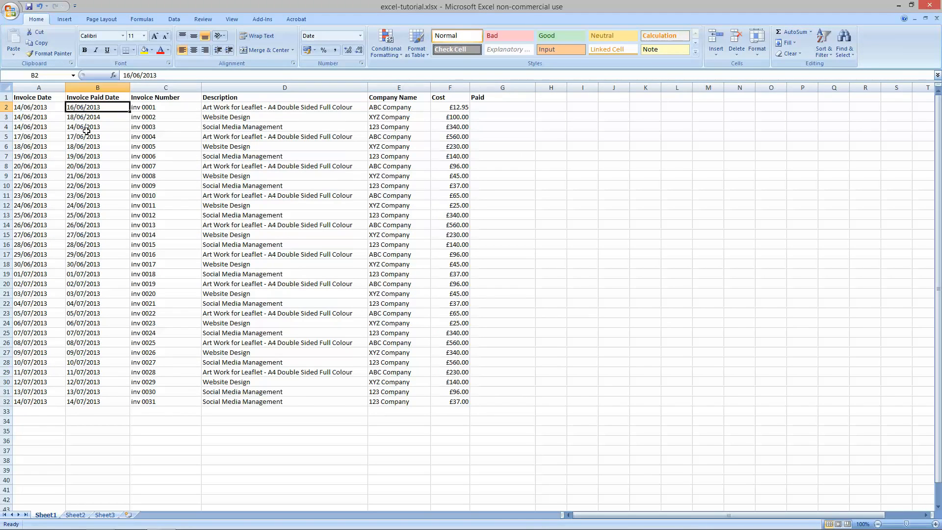
pyautogui.click(36, 119)
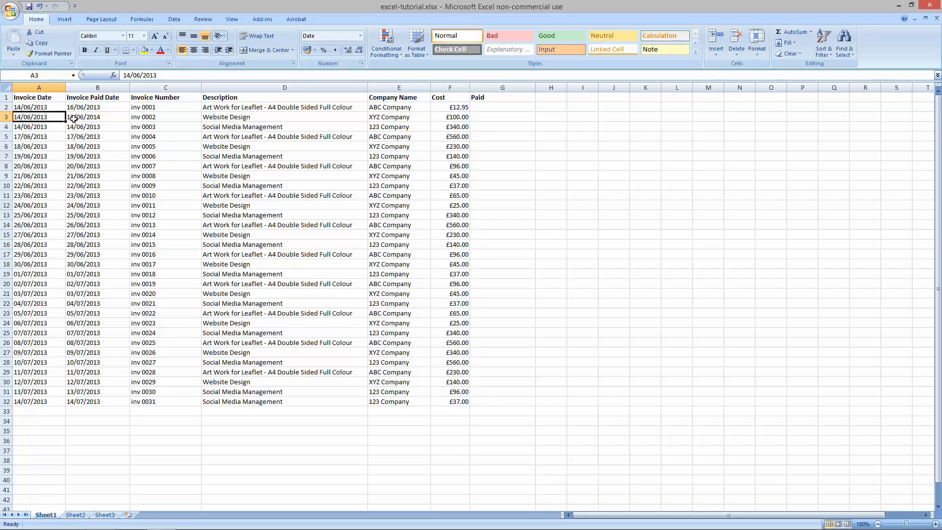
pyautogui.click(72, 120)
pyautogui.click(34, 127)
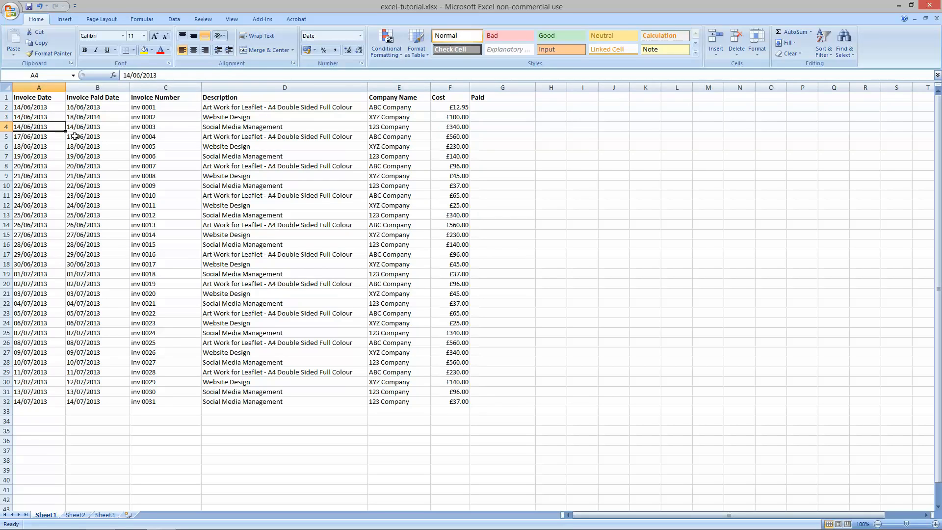
pyautogui.keyDown('shift'); pyautogui.click(81, 128); pyautogui.keyUp('shift')
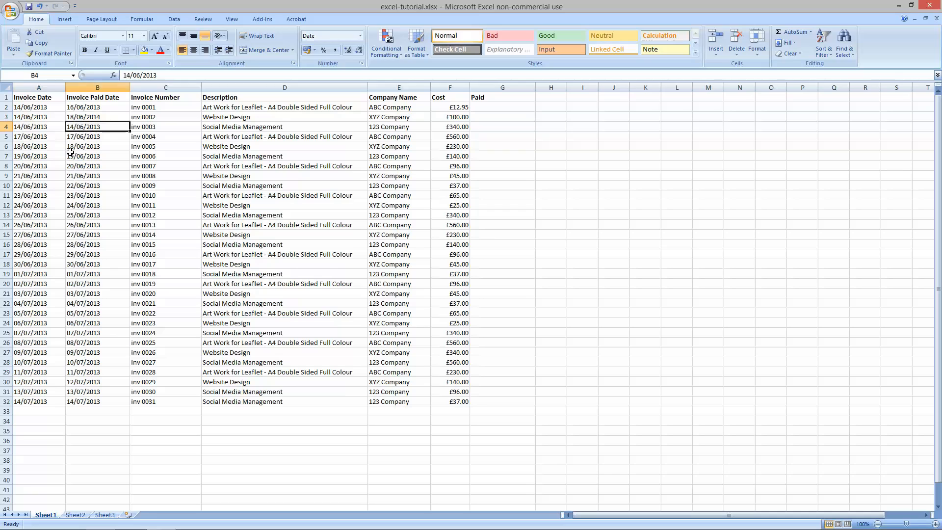
pyautogui.click(31, 139)
pyautogui.click(88, 138)
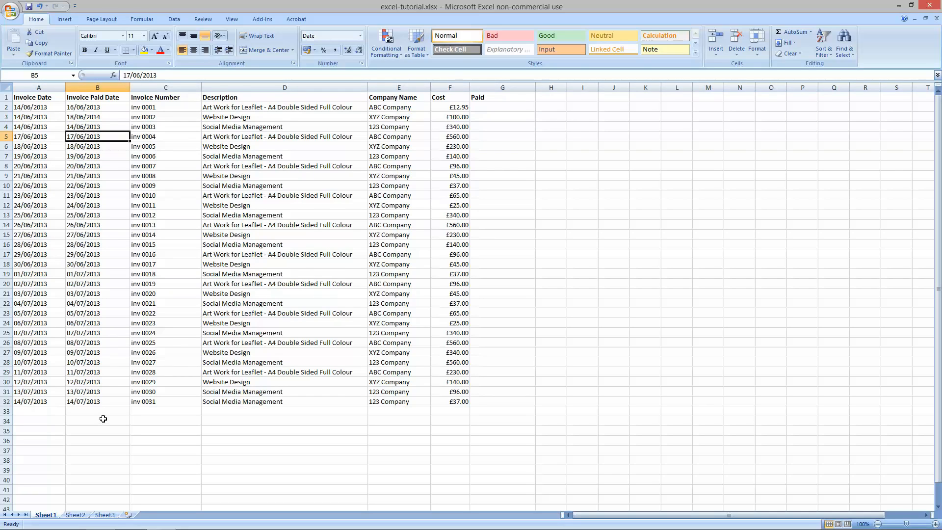
pyautogui.click(32, 187)
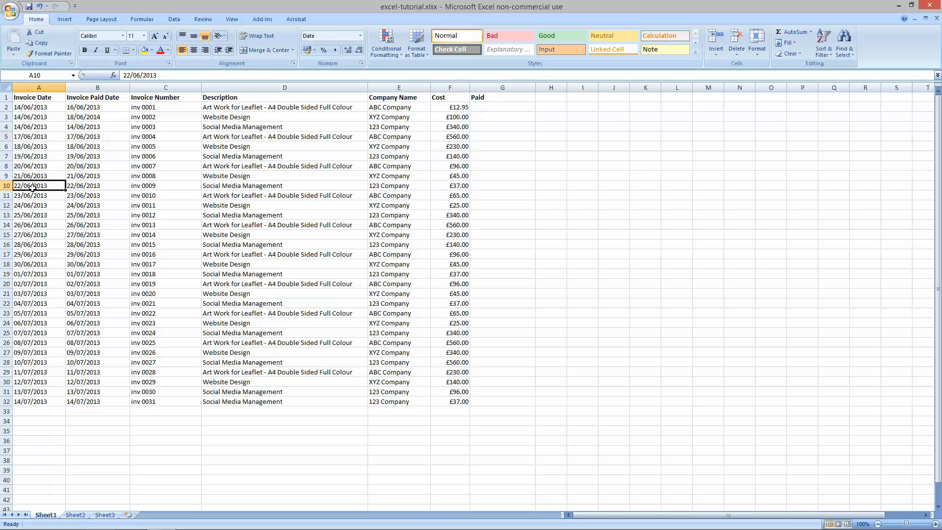
pyautogui.click(77, 188)
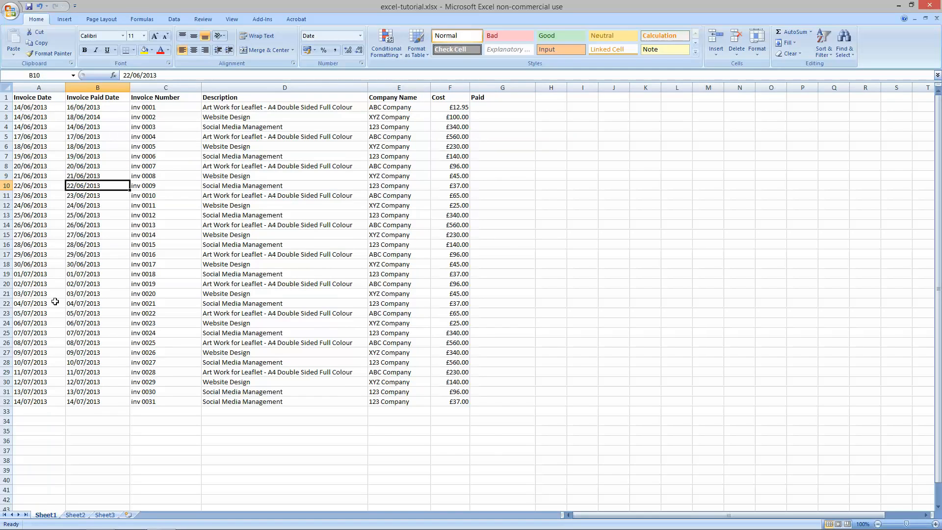
# Set the paid date in B10 to 29/06/2013 and fill the date series down to B32.
pyautogui.doubleClick(73, 185)
pyautogui.press('BackSpace')
pyautogui.write('9')
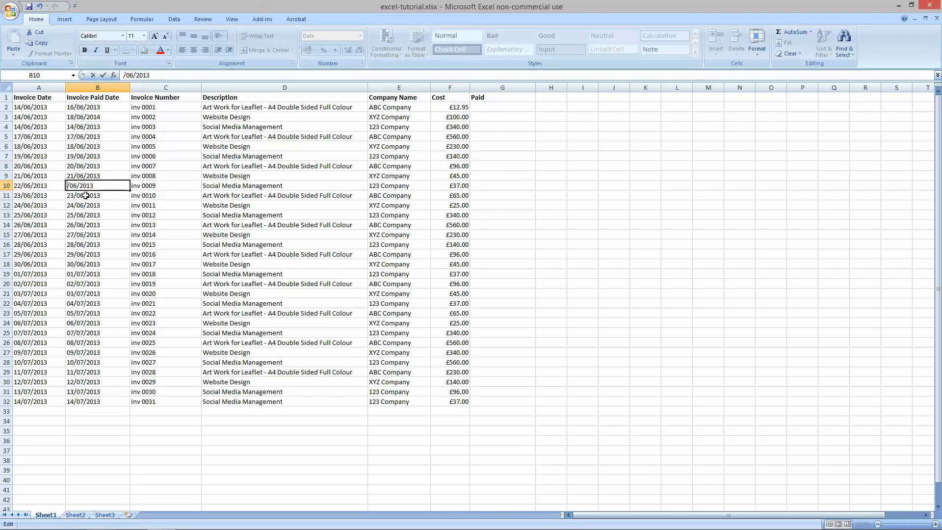
pyautogui.press('Return')
pyautogui.click(91, 186)
pyautogui.moveTo(129, 190); pyautogui.dragTo(125, 404)
pyautogui.click(83, 289)
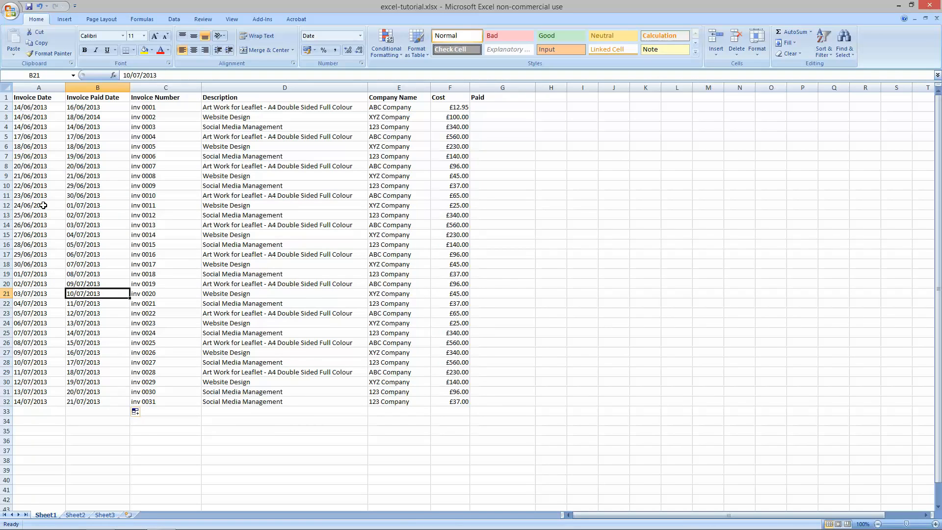
# Compare invoice and paid dates from row 11 onwards and review the filled range B10:B32.
pyautogui.click(26, 197)
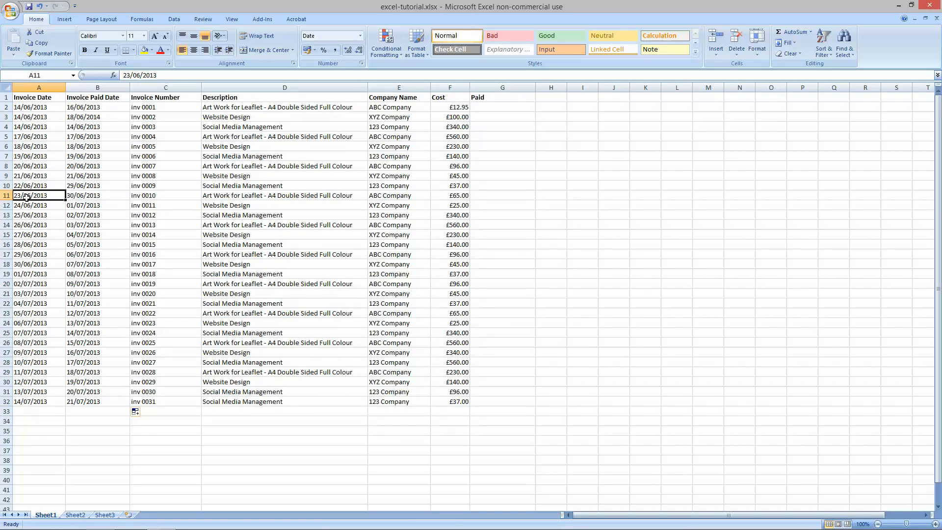
pyautogui.click(78, 195)
pyautogui.click(35, 203)
pyautogui.click(71, 214)
pyautogui.moveTo(78, 185); pyautogui.dragTo(90, 405)
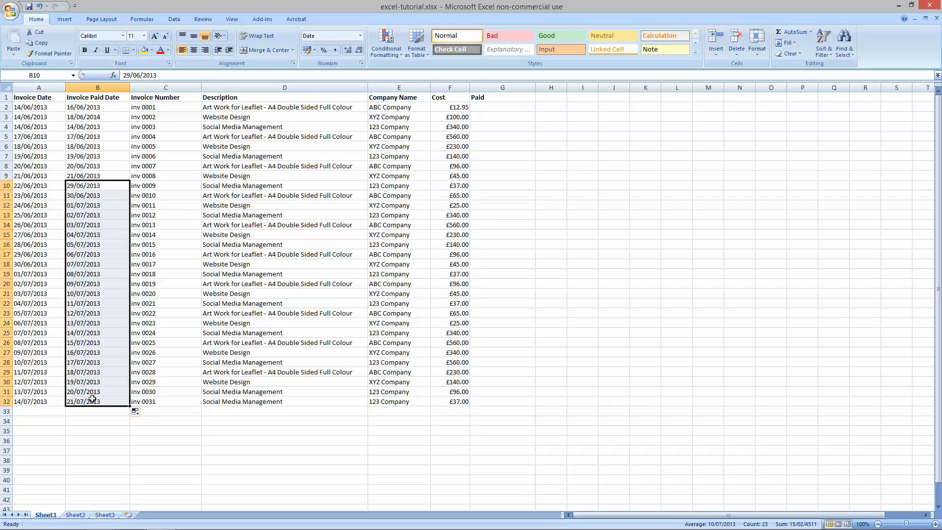
pyautogui.click(105, 420)
# Save the workbook and review the complete set of paid dates in B2:B32.
pyautogui.click(30, 6)
pyautogui.moveTo(91, 168); pyautogui.dragTo(98, 403)
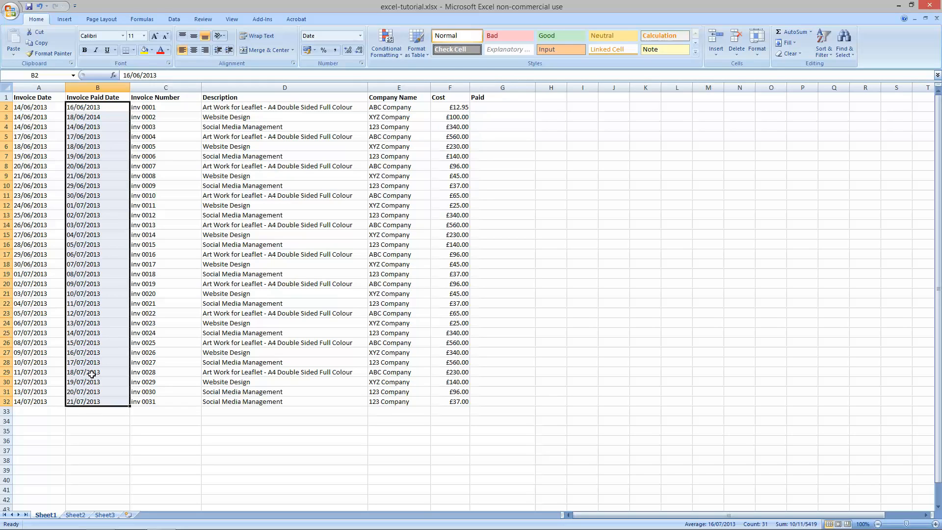
pyautogui.click(143, 430)
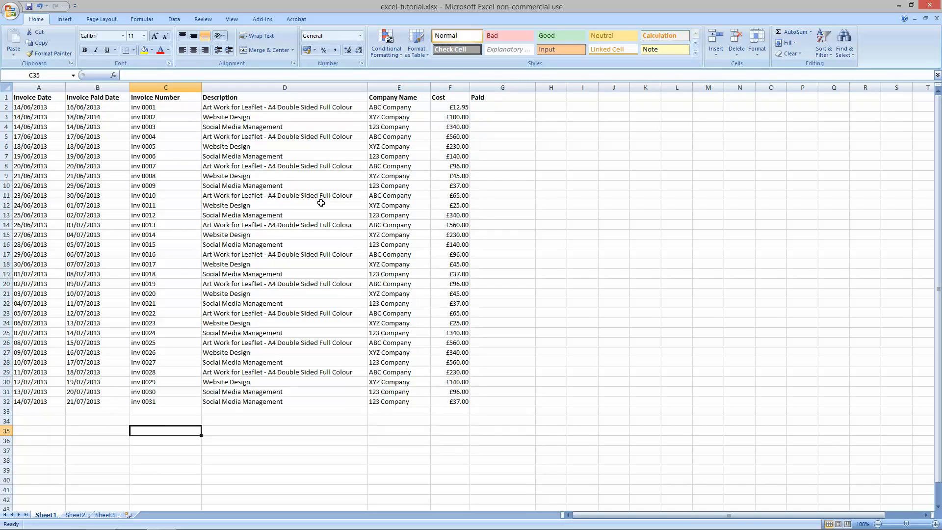
# Enter Yes in G2 and No in G3 of the Paid column.
pyautogui.click(483, 108)
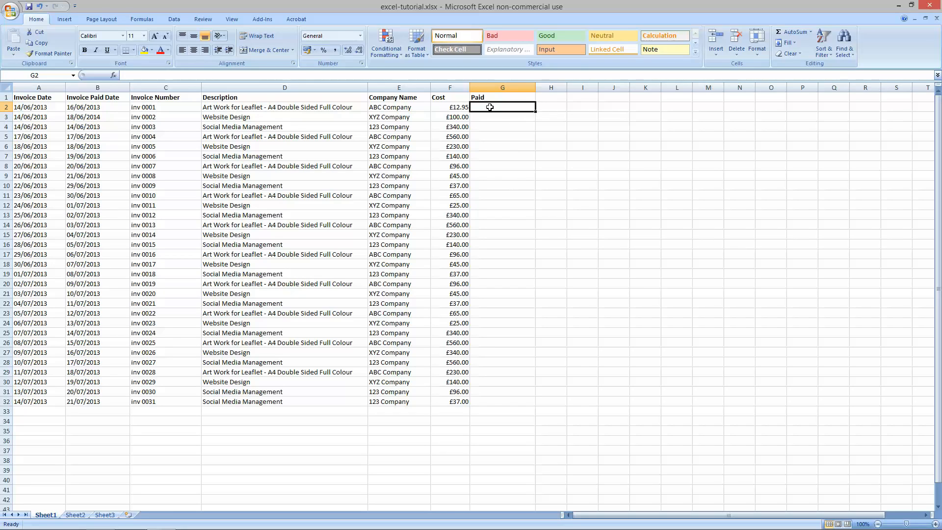
pyautogui.write('YEs')
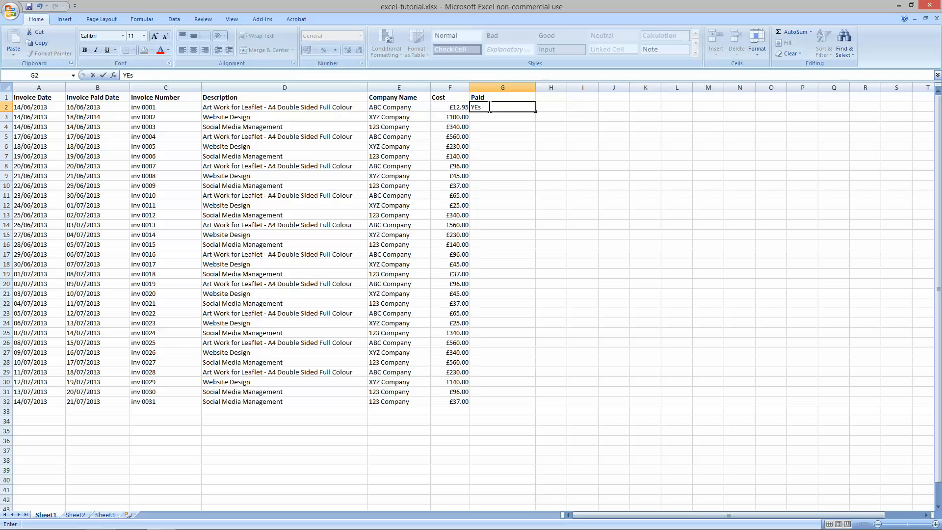
pyautogui.write('ews')
pyautogui.press('BackSpace')
pyautogui.press('BackSpace')
pyautogui.write('s')
pyautogui.press('Return')
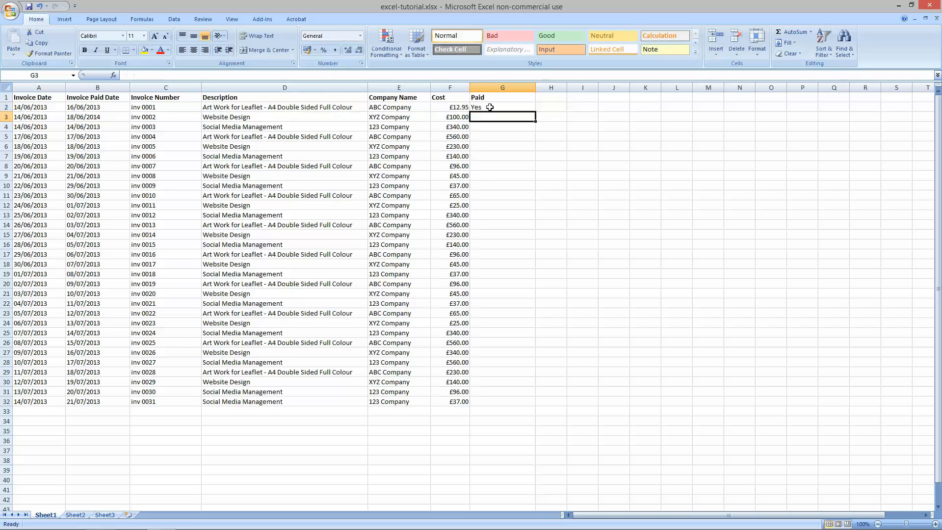
pyautogui.write('No')
pyautogui.press('Return')
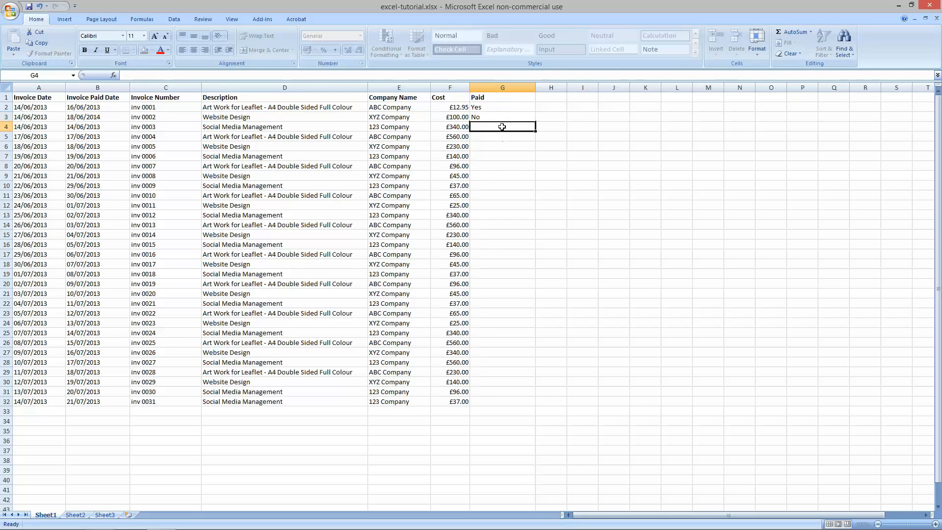
# Copy the Yes entry from G2 into G4:G32.
pyautogui.click(499, 107)
pyautogui.hotkey('ctrl', 'c')
pyautogui.moveTo(494, 127); pyautogui.dragTo(525, 403)
pyautogui.hotkey('ctrl', 'v')
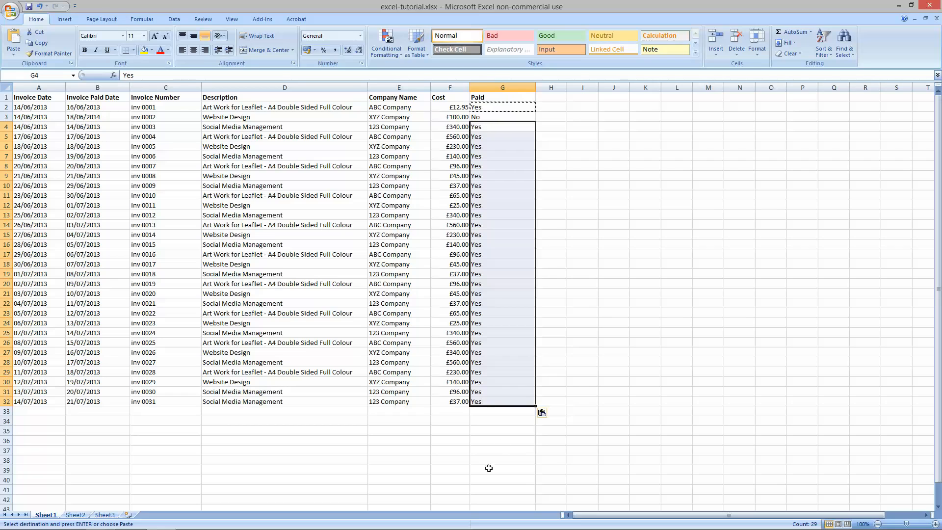
# Copy the No entry from G3 into G6:G10, G14, G19, G24 and G28.
pyautogui.click(486, 117)
pyautogui.hotkey('ctrl', 'c')
pyautogui.moveTo(484, 150); pyautogui.dragTo(484, 181)
pyautogui.hotkey('ctrl', 'v')
pyautogui.click(486, 224)
pyautogui.hotkey('ctrl', 'v')
pyautogui.click(487, 273)
pyautogui.hotkey('ctrl', 'v')
pyautogui.click(492, 323)
pyautogui.hotkey('ctrl', 'v')
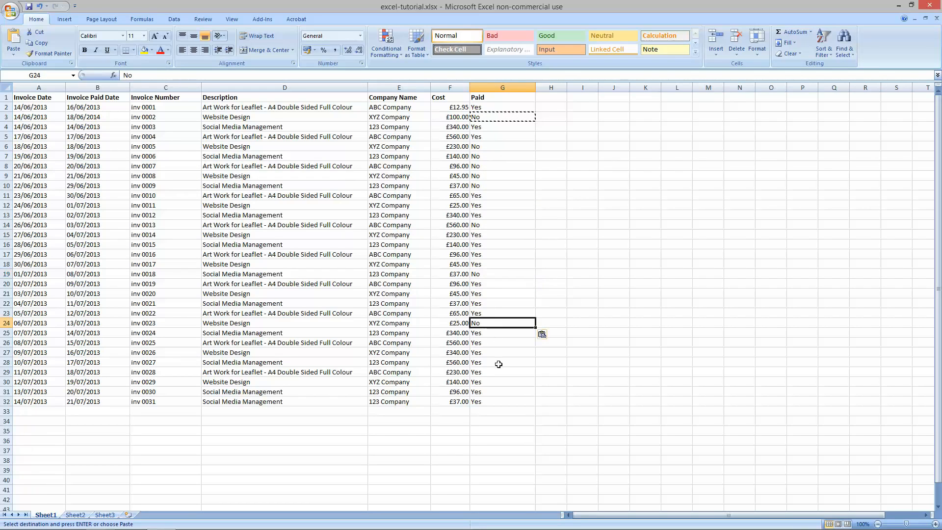
pyautogui.click(498, 363)
pyautogui.hotkey('ctrl', 'v')
pyautogui.press('Escape')
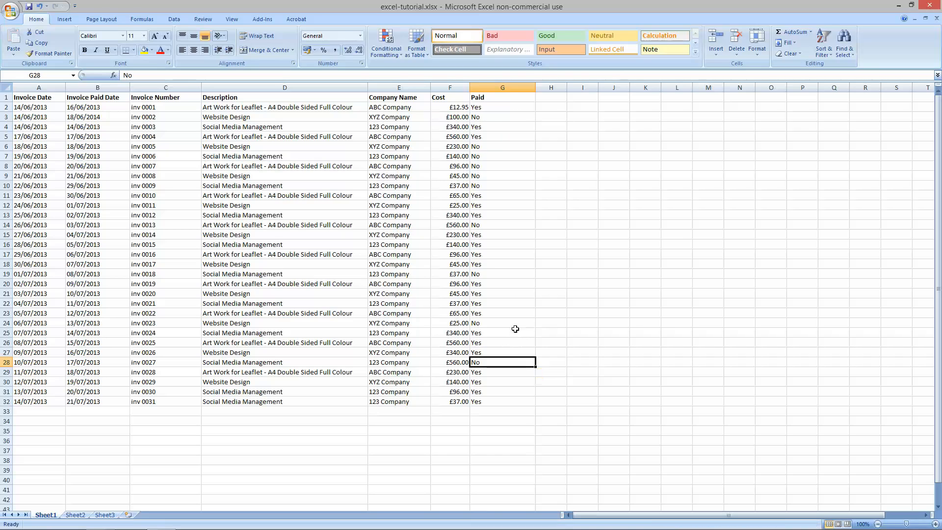
# Right-align the Paid column with its header in G1 left-aligned, and narrow column G.
pyautogui.click(489, 87)
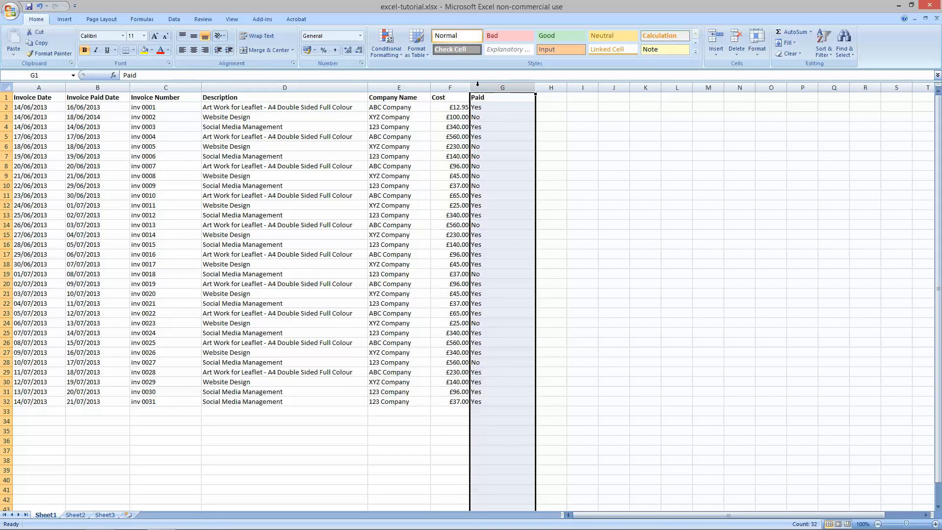
pyautogui.click(205, 50)
pyautogui.click(503, 98)
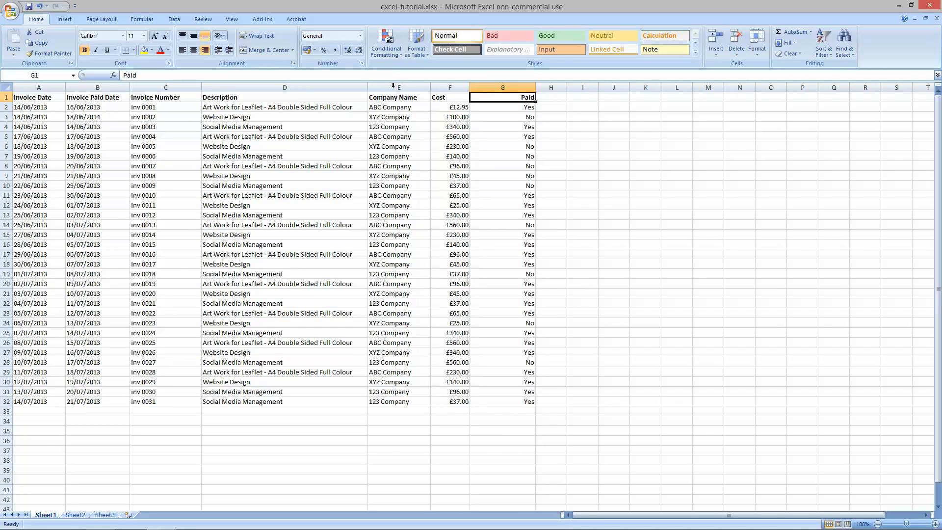
pyautogui.click(182, 50)
pyautogui.moveTo(535, 87); pyautogui.dragTo(505, 87)
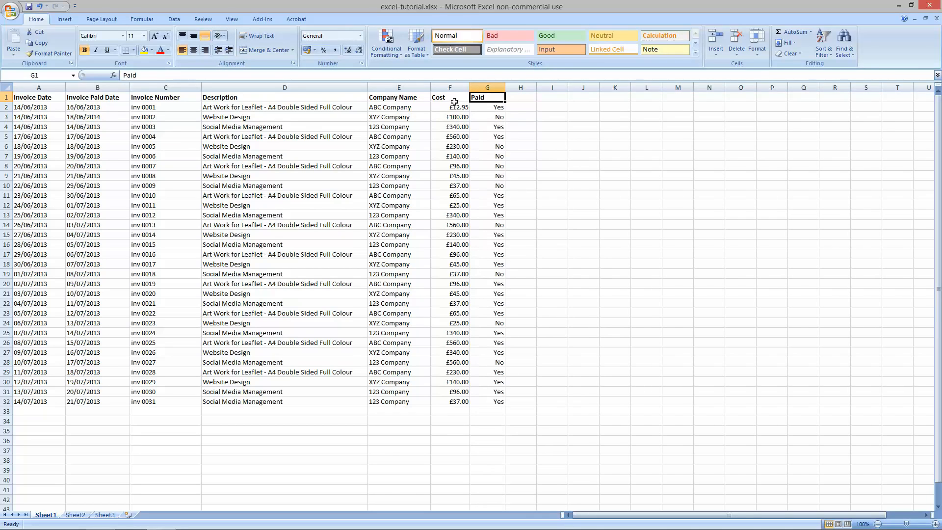
# Clear the paid date in B3 for the unpaid invoice inv 0002.
pyautogui.click(499, 137)
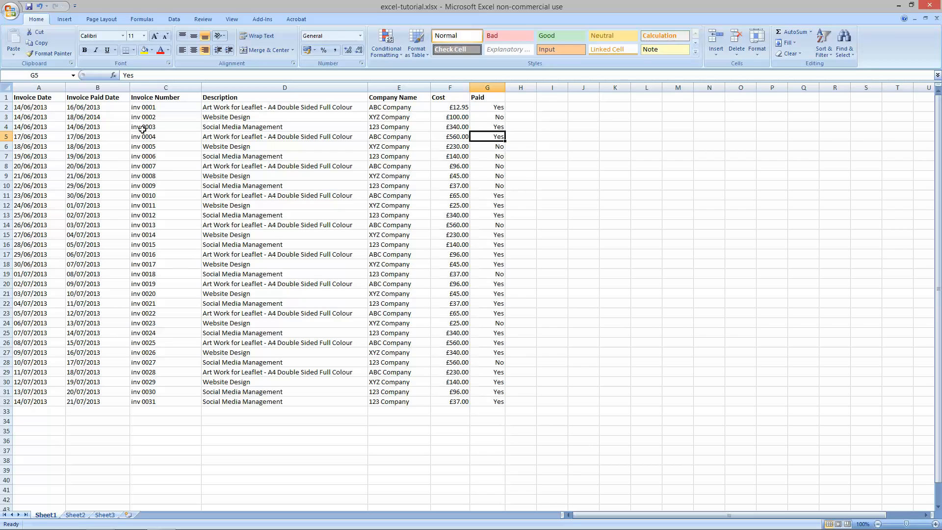
pyautogui.click(82, 118)
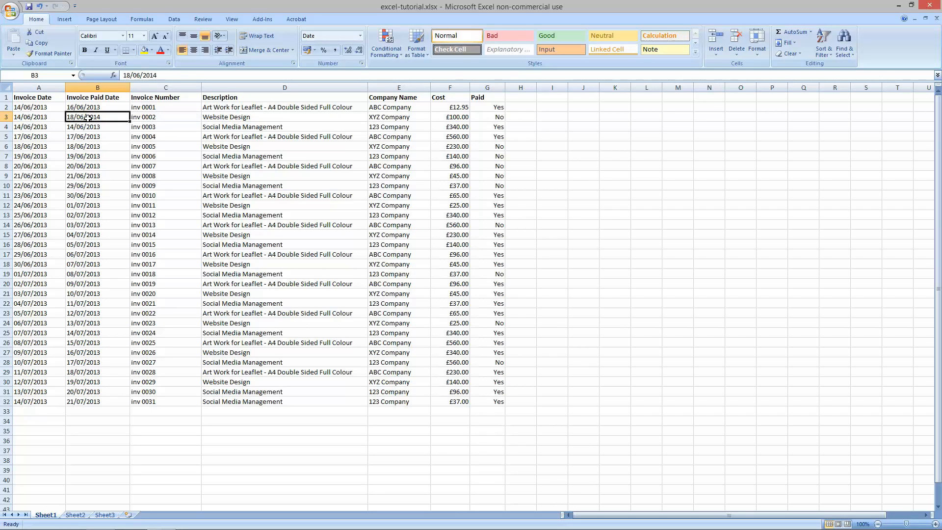
pyautogui.press('Delete')
pyautogui.moveTo(499, 119); pyautogui.dragTo(98, 117)
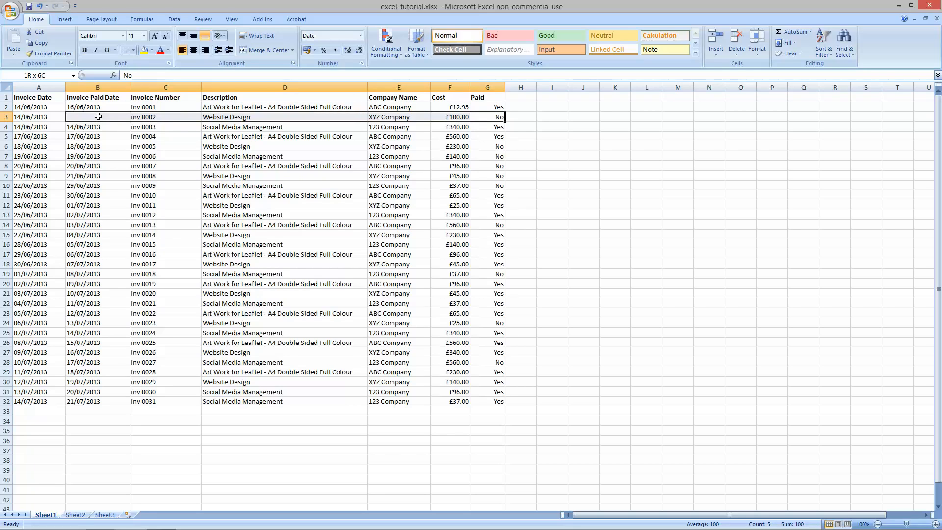
pyautogui.moveTo(99, 116); pyautogui.dragTo(98, 116)
pyautogui.click(499, 147)
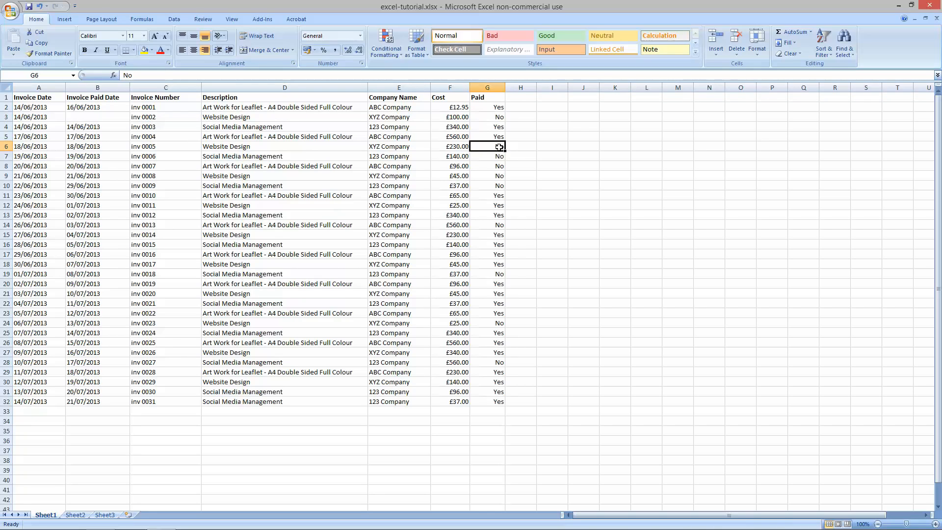
pyautogui.click(499, 156)
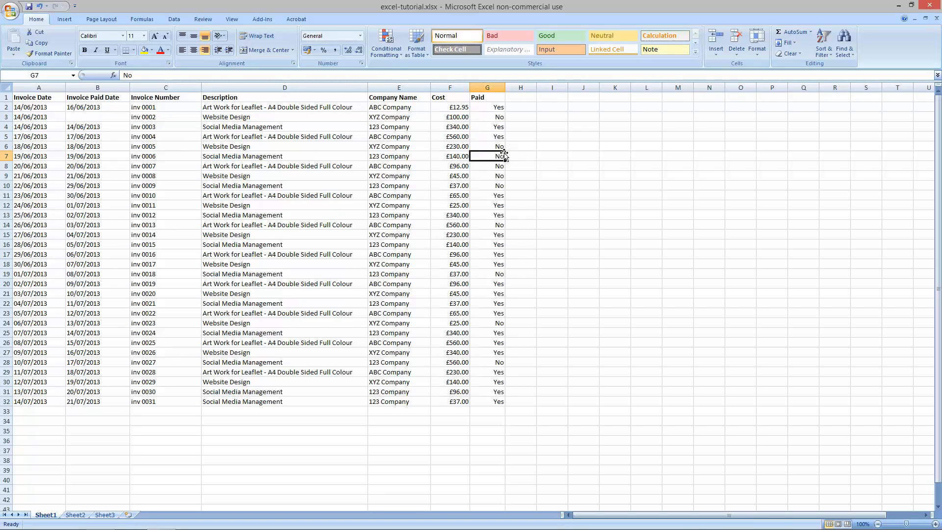
# Hide columns C to F, from Invoice Number to Cost.
pyautogui.click(446, 86)
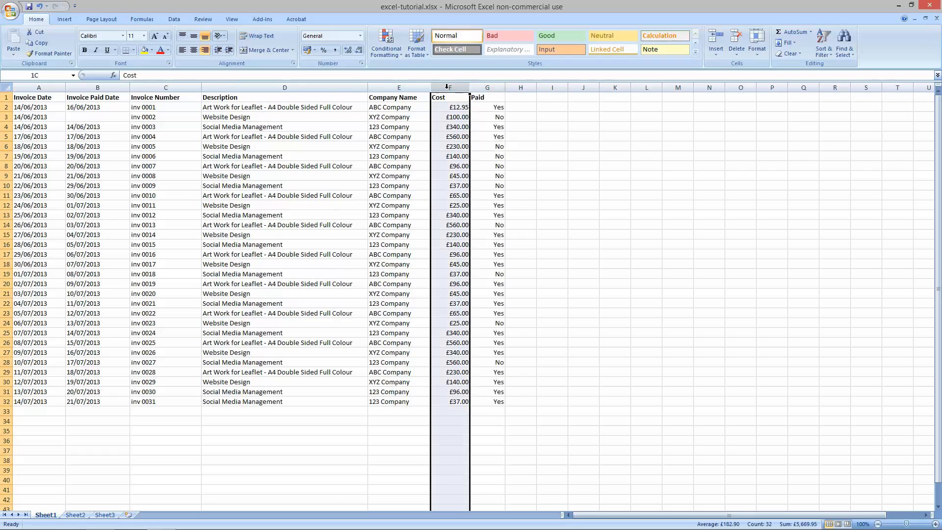
pyautogui.moveTo(447, 86); pyautogui.dragTo(148, 82)
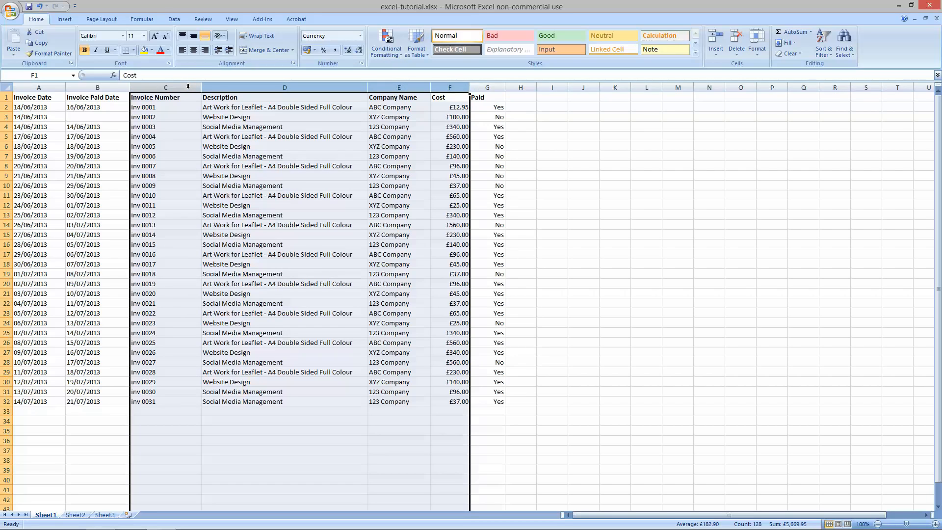
pyautogui.rightClick(188, 87)
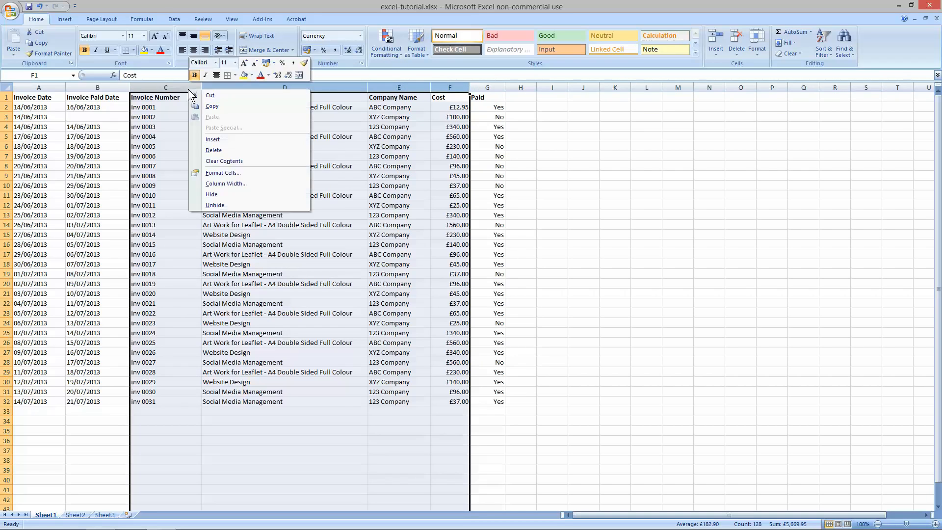
pyautogui.click(217, 192)
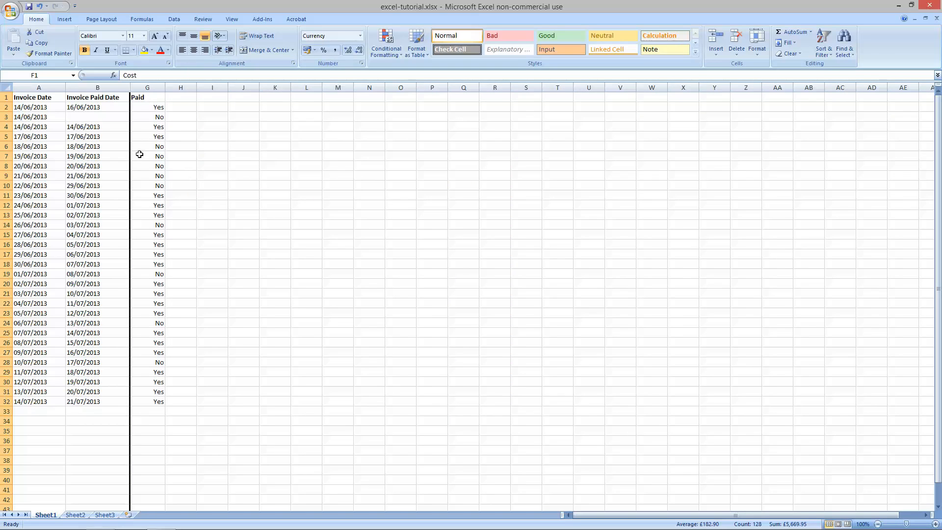
pyautogui.click(151, 141)
# Compare the Paid entries with the paid dates and clear the dates of the unpaid invoices in B6:B10.
pyautogui.click(43, 87)
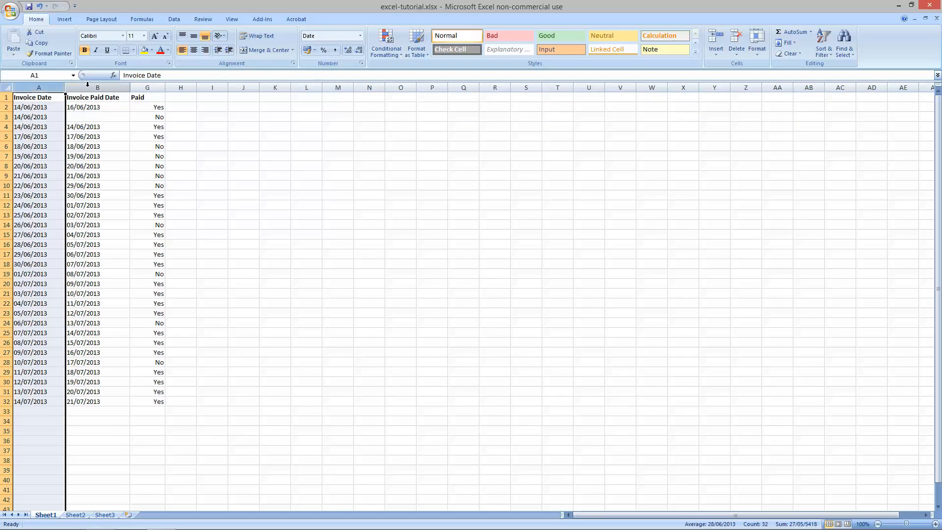
pyautogui.click(108, 87)
pyautogui.click(137, 87)
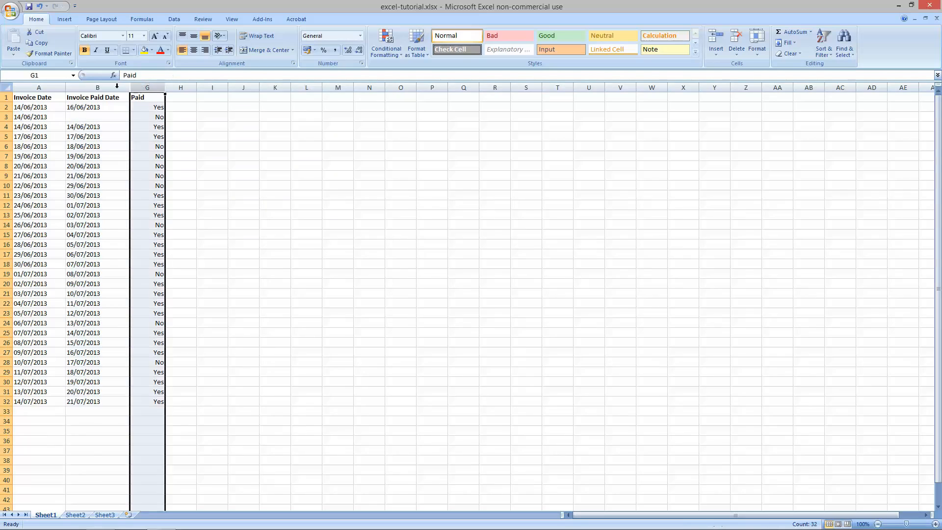
pyautogui.click(154, 116)
pyautogui.click(101, 117)
pyautogui.moveTo(151, 147); pyautogui.dragTo(151, 176)
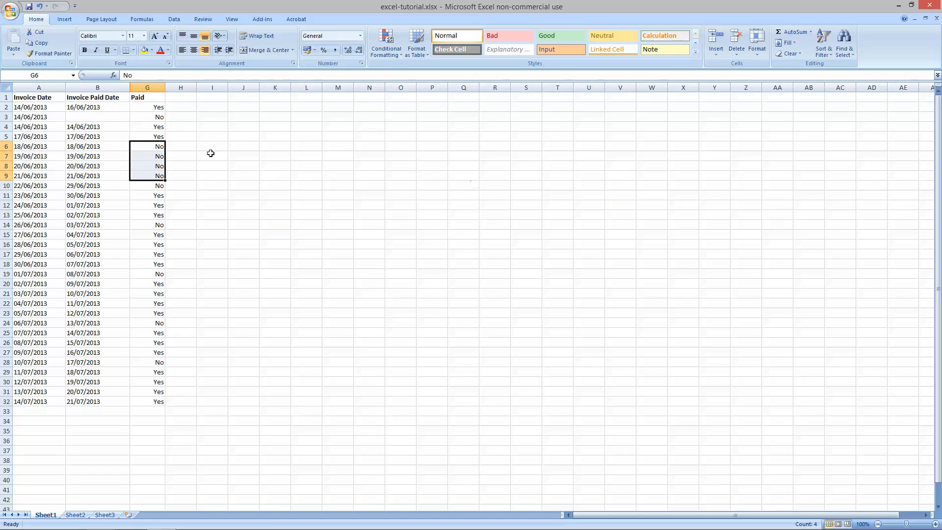
pyautogui.moveTo(97, 145); pyautogui.dragTo(95, 184)
pyautogui.press('Delete')
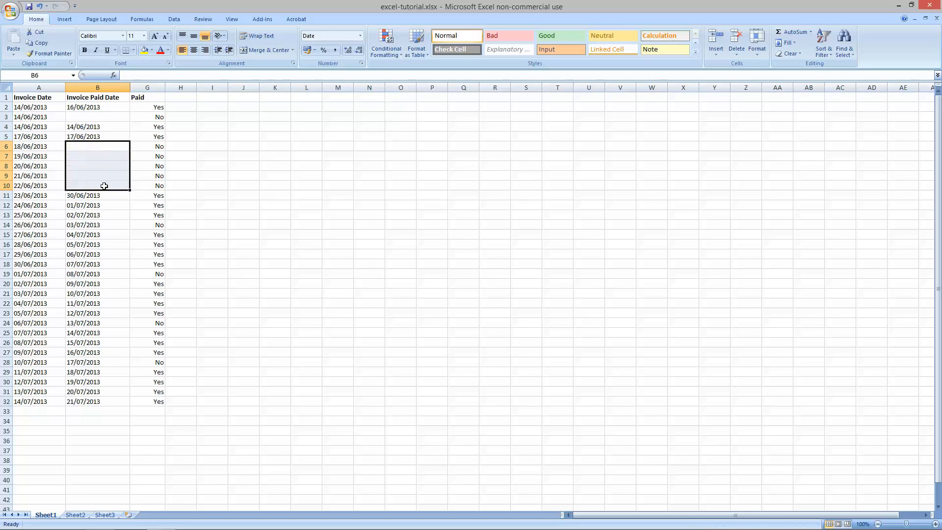
# Clear the paid dates of the remaining unpaid invoices in B14, B19, B24 and B28.
pyautogui.click(109, 224)
pyautogui.press('Delete')
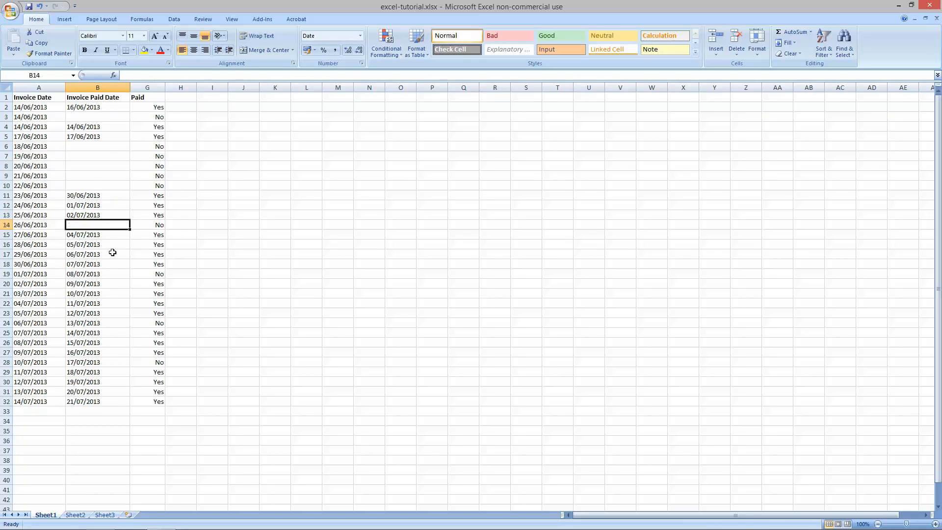
pyautogui.click(102, 273)
pyautogui.press('Delete')
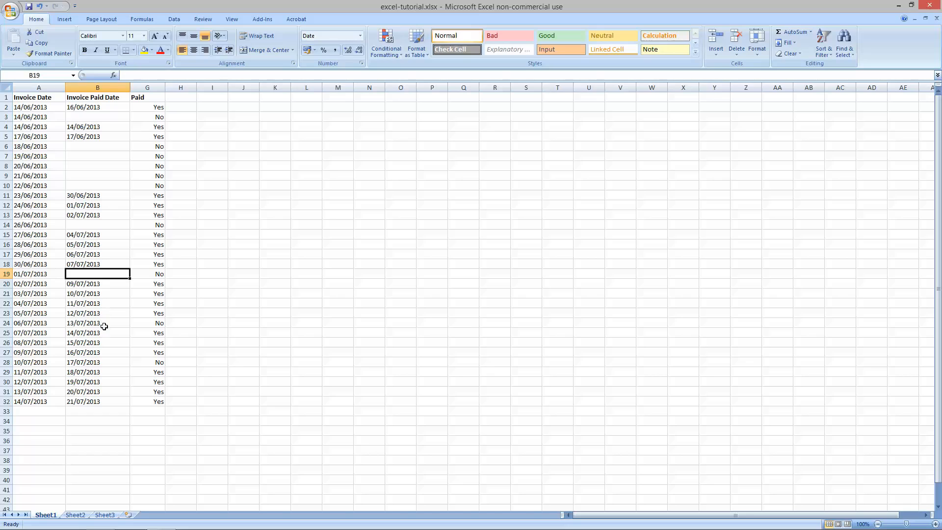
pyautogui.click(104, 326)
pyautogui.press('Delete')
pyautogui.click(110, 366)
pyautogui.press('Delete')
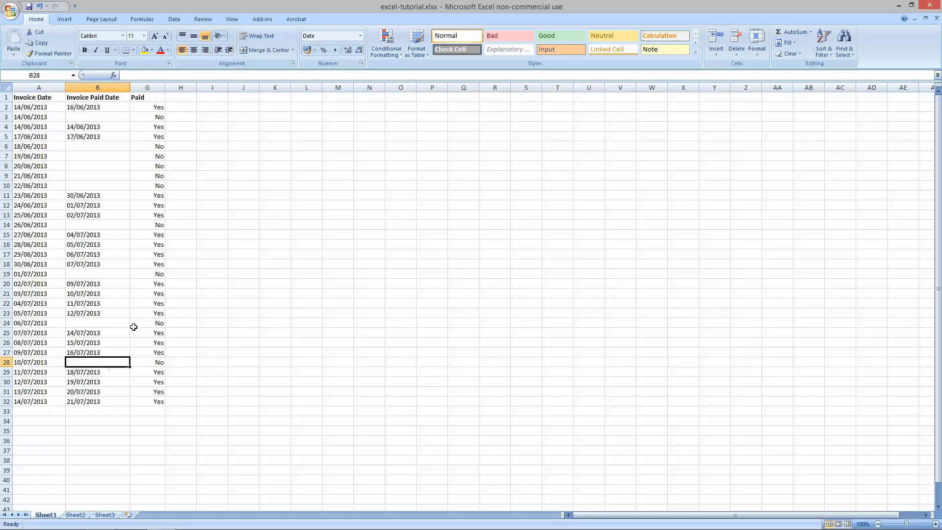
pyautogui.click(145, 264)
pyautogui.moveTo(105, 145); pyautogui.dragTo(106, 214)
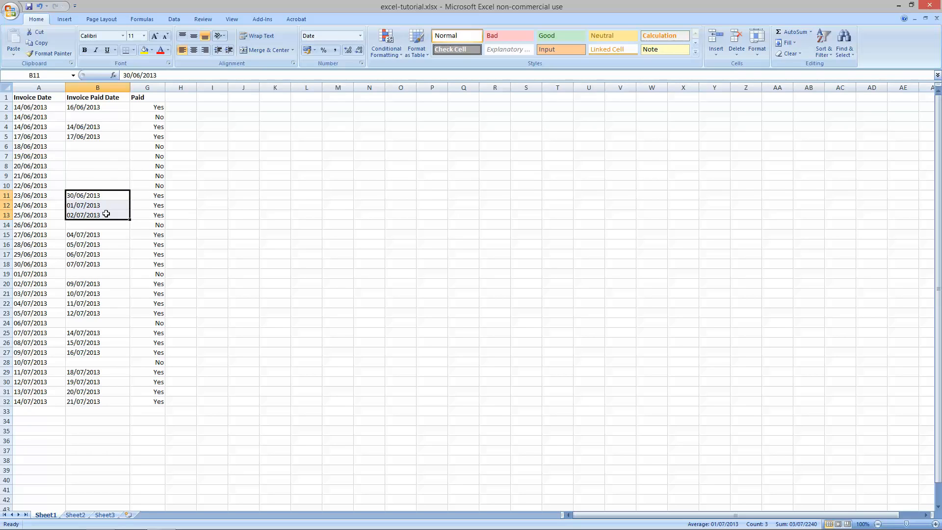
# Unhide all the hidden columns of the sheet.
pyautogui.click(8, 88)
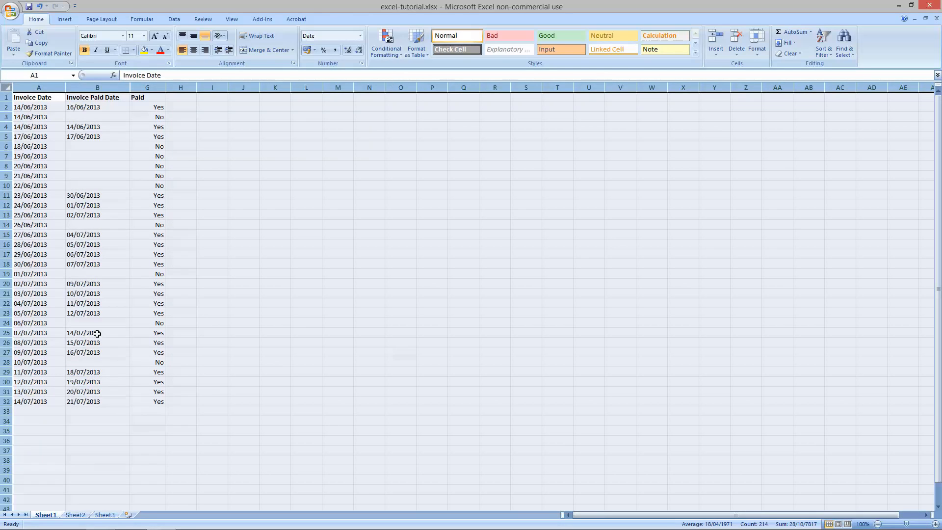
pyautogui.rightClick(147, 90)
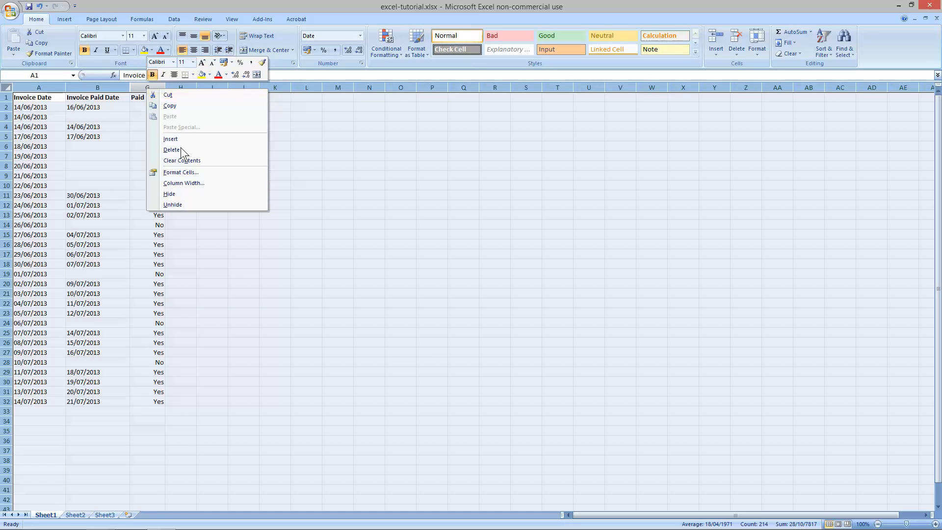
pyautogui.click(187, 204)
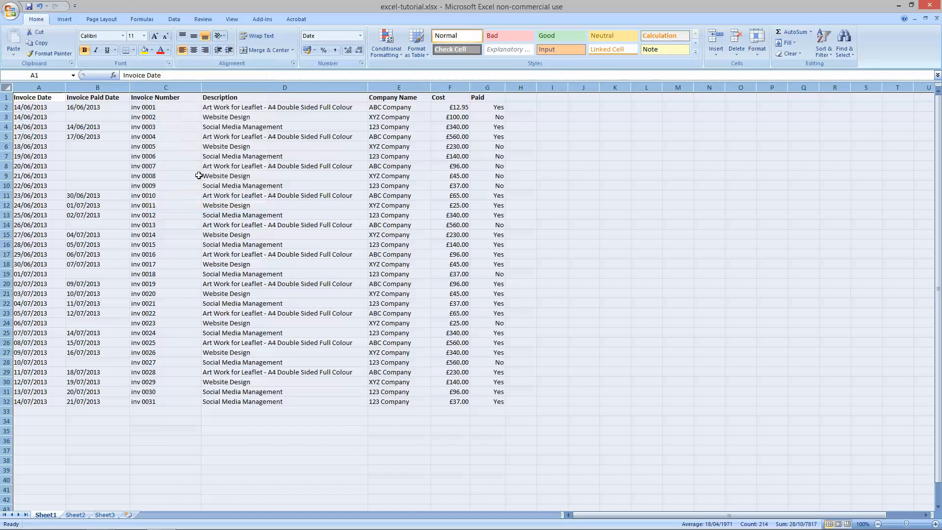
pyautogui.click(205, 165)
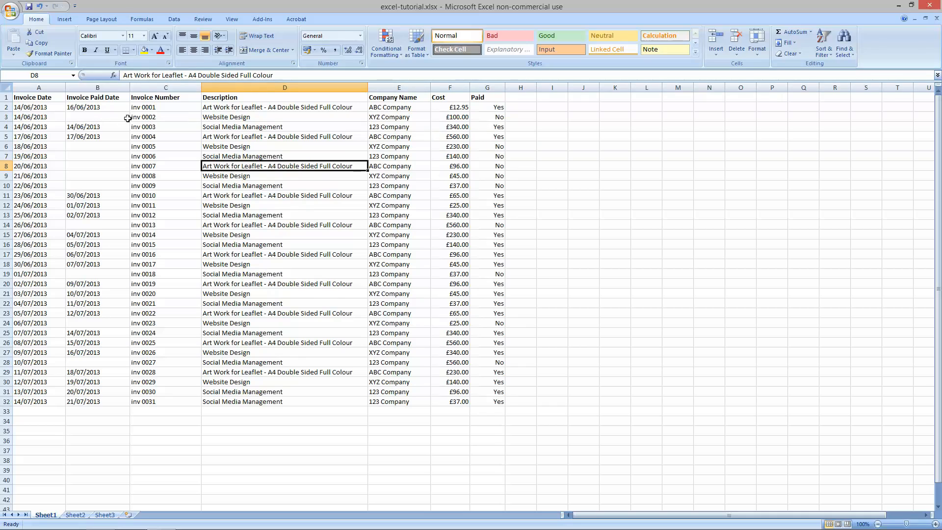
# Check the emptied paid date cells B3 and B6:B10, and save the workbook.
pyautogui.click(113, 116)
pyautogui.moveTo(120, 146); pyautogui.dragTo(125, 186)
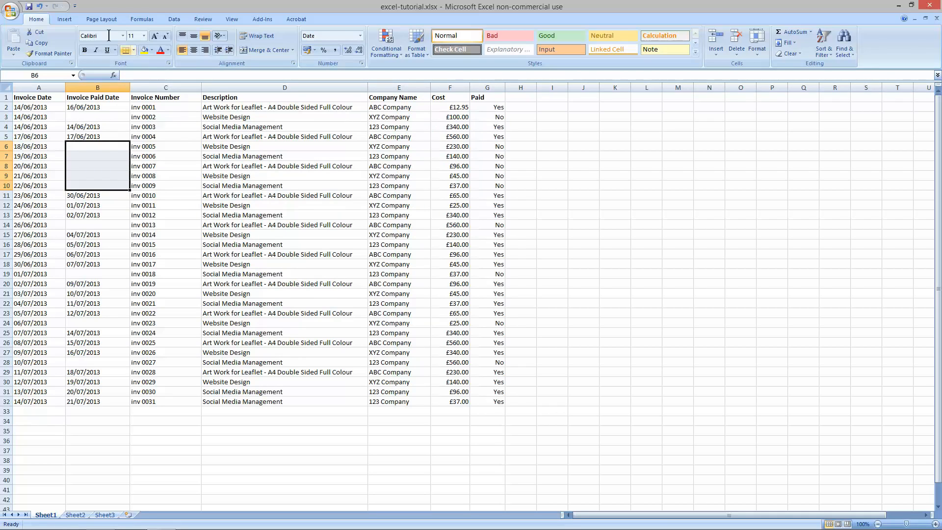
pyautogui.click(11, 11)
pyautogui.click(30, 77)
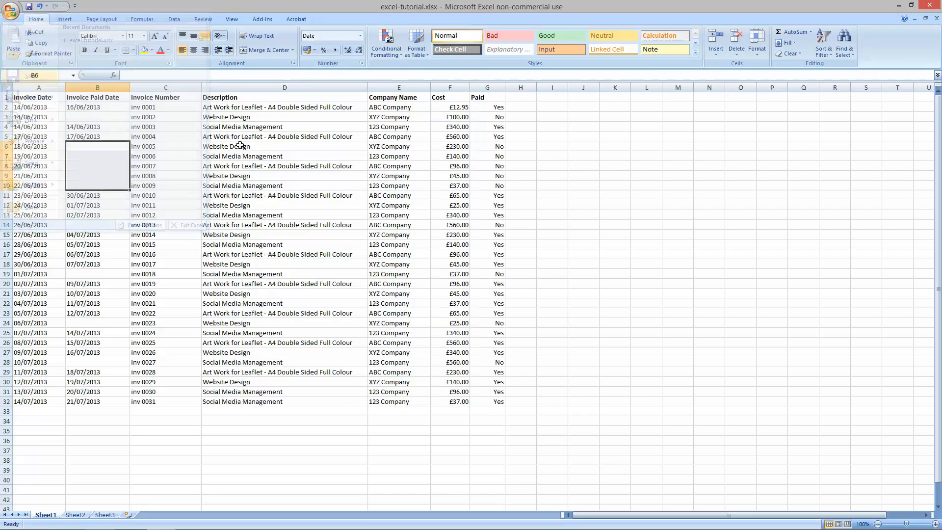
pyautogui.click(283, 158)
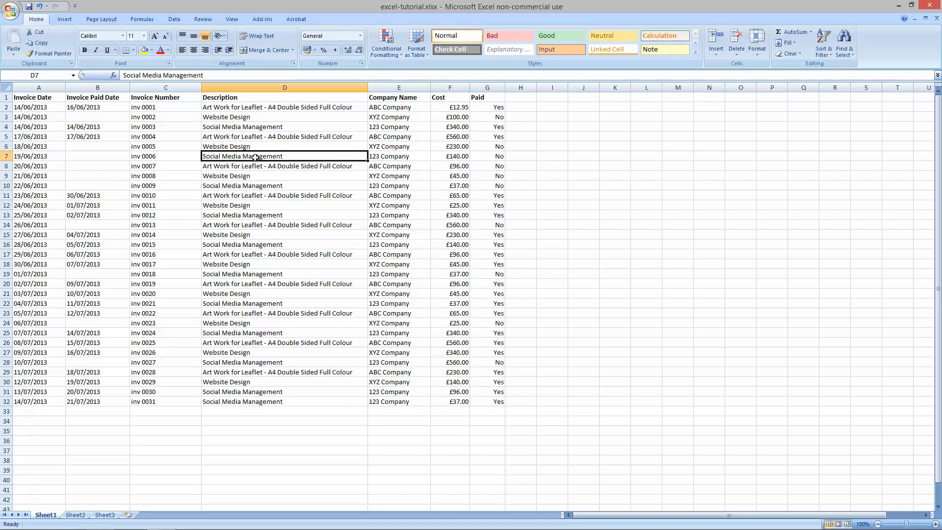
# Turn on filtering for the invoice list's header row 1.
pyautogui.click(3, 97)
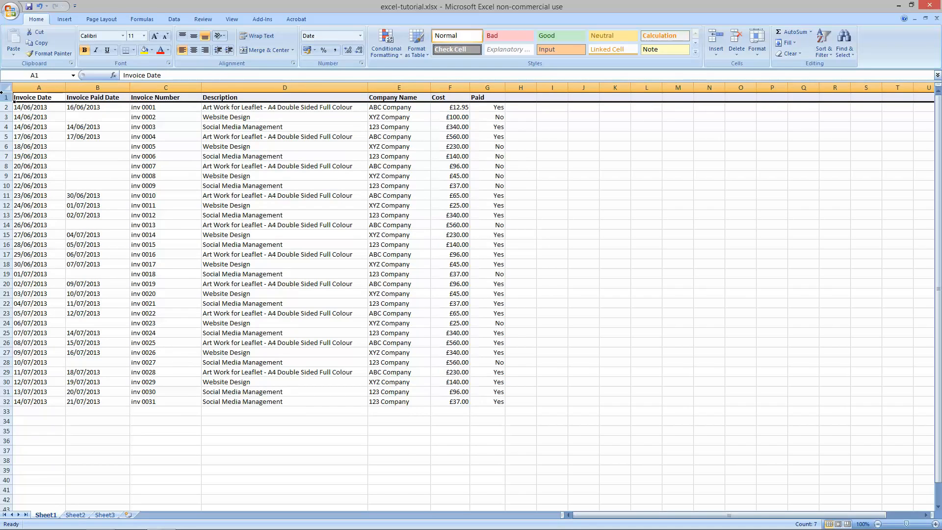
pyautogui.click(175, 18)
pyautogui.click(254, 43)
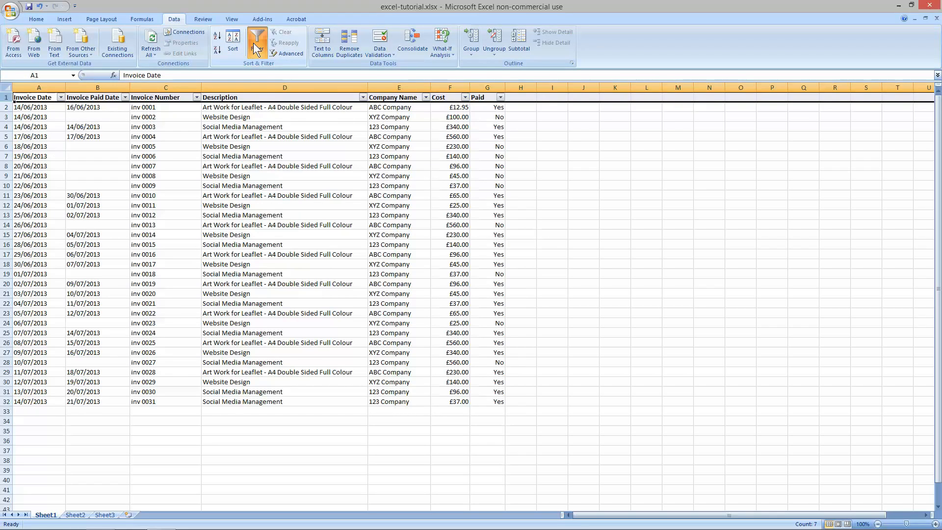
# Filter the Paid column to show only the invoices marked Yes.
pyautogui.click(500, 108)
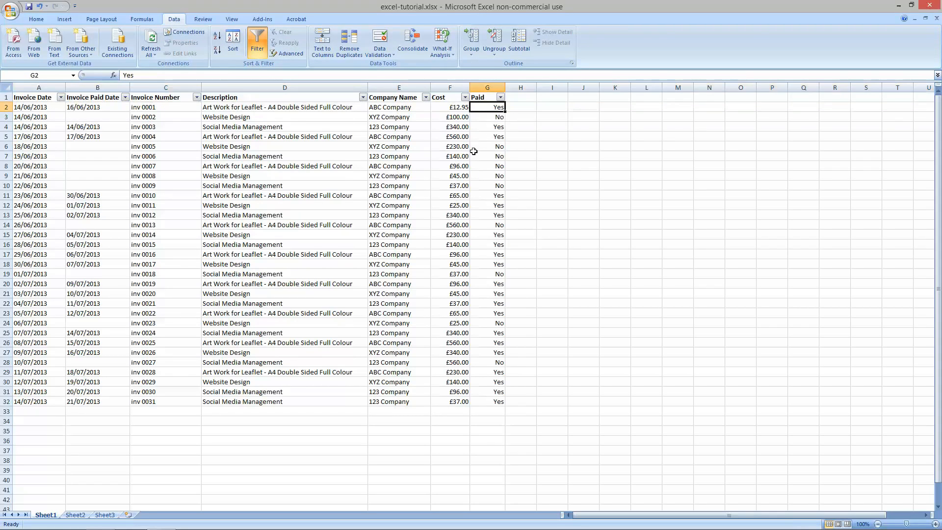
pyautogui.click(501, 98)
pyautogui.click(422, 174)
pyautogui.click(422, 191)
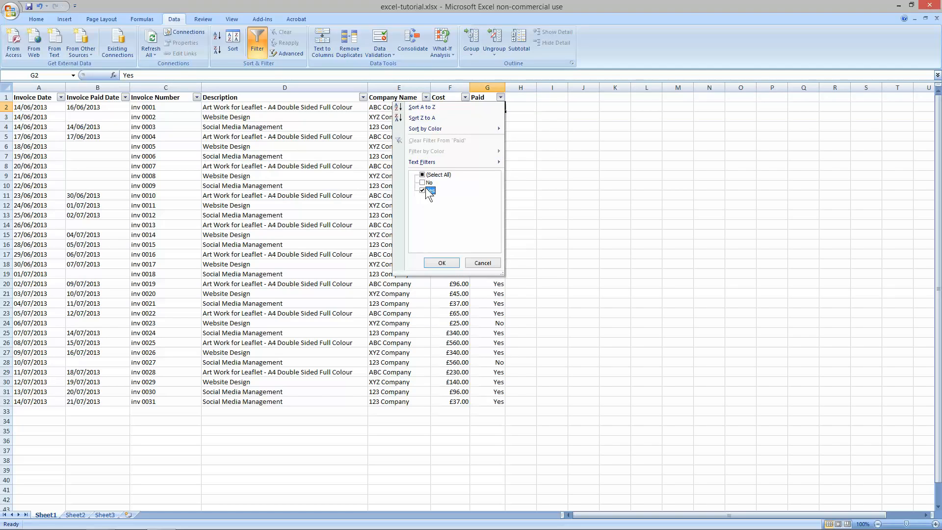
pyautogui.click(442, 263)
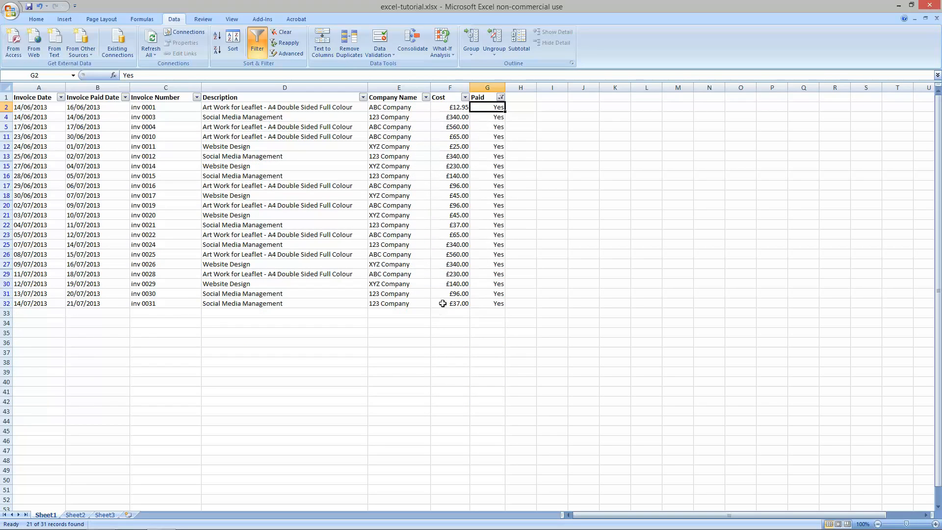
# Total the paid invoices' costs in F33 with the AutoSum formula =SUBTOTAL(9,F2:F32).
pyautogui.moveTo(459, 315); pyautogui.dragTo(459, 107)
pyautogui.click(36, 19)
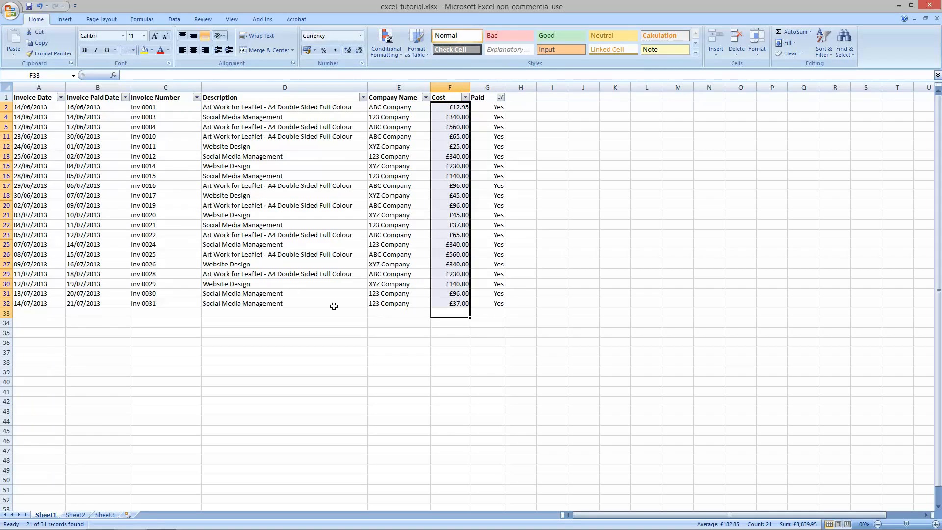
pyautogui.click(447, 315)
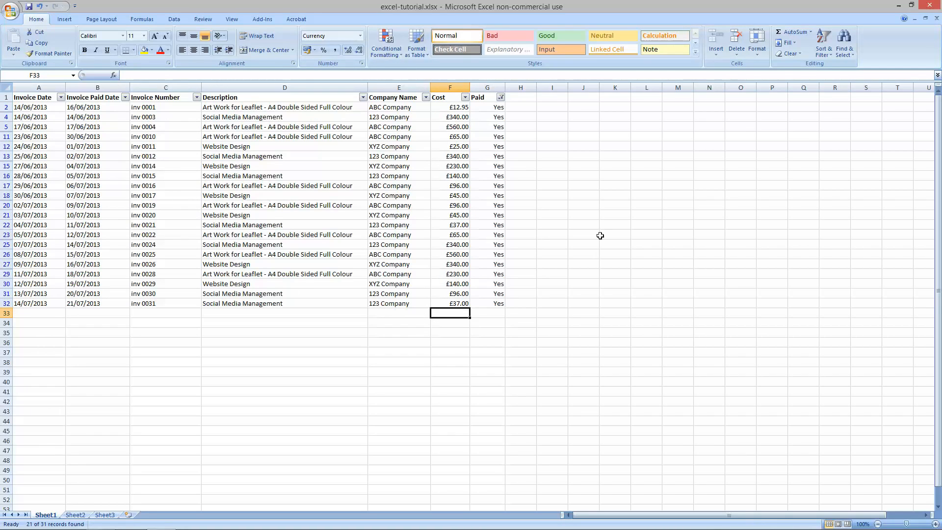
pyautogui.click(785, 31)
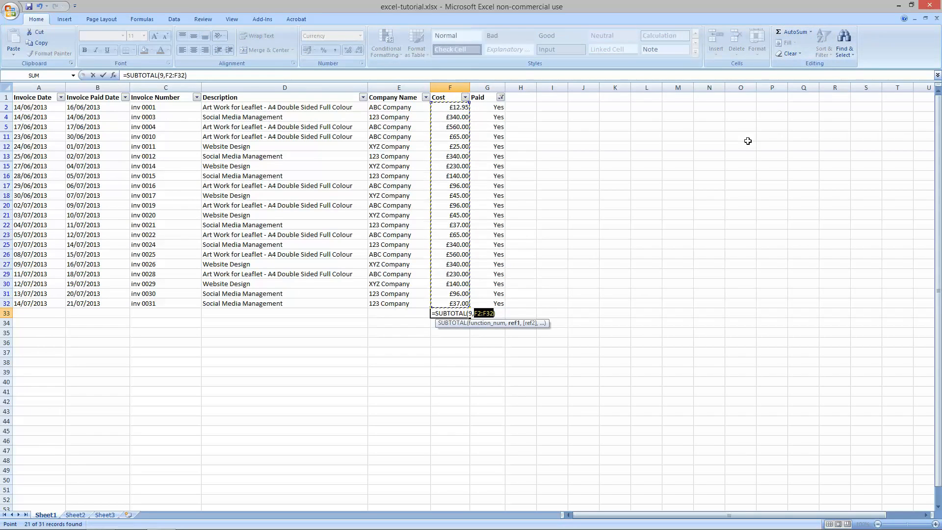
pyautogui.press('Return')
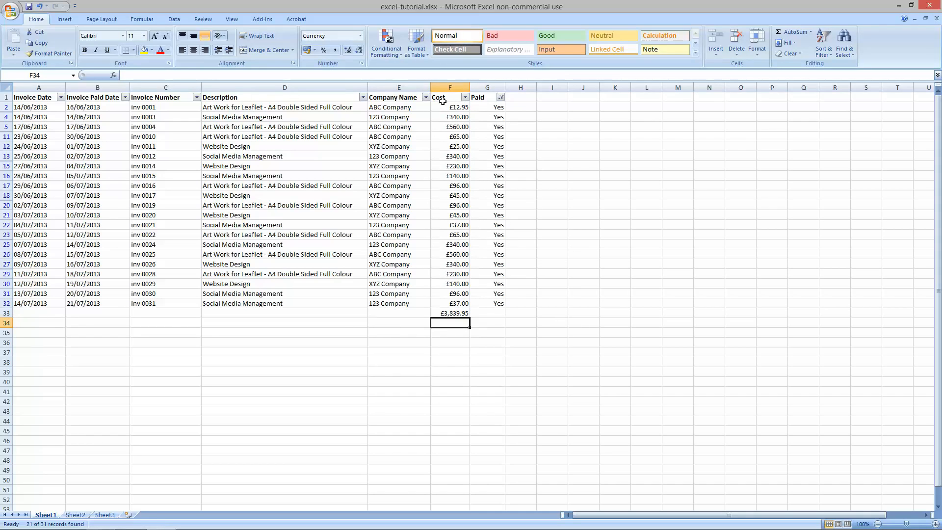
# Delete the total in F33 and change the Paid filter to show only the No invoices.
pyautogui.click(455, 315)
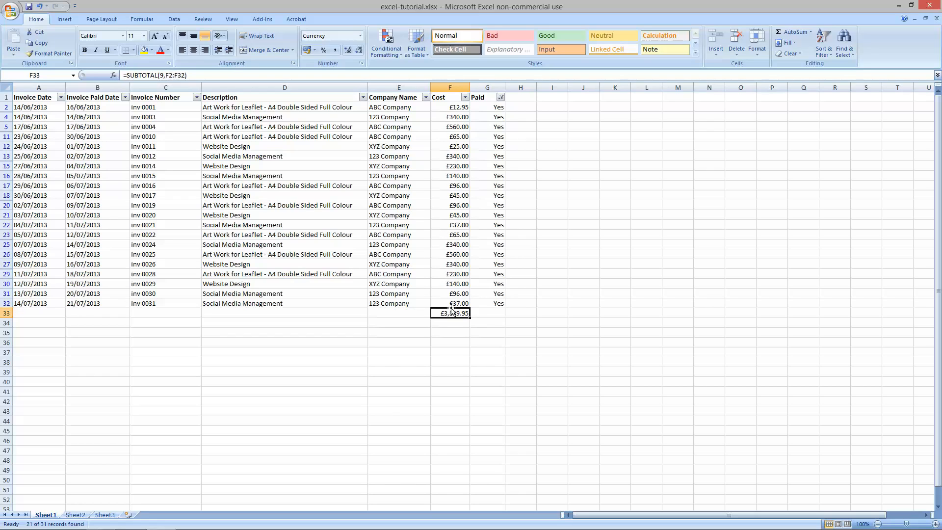
pyautogui.press('Delete')
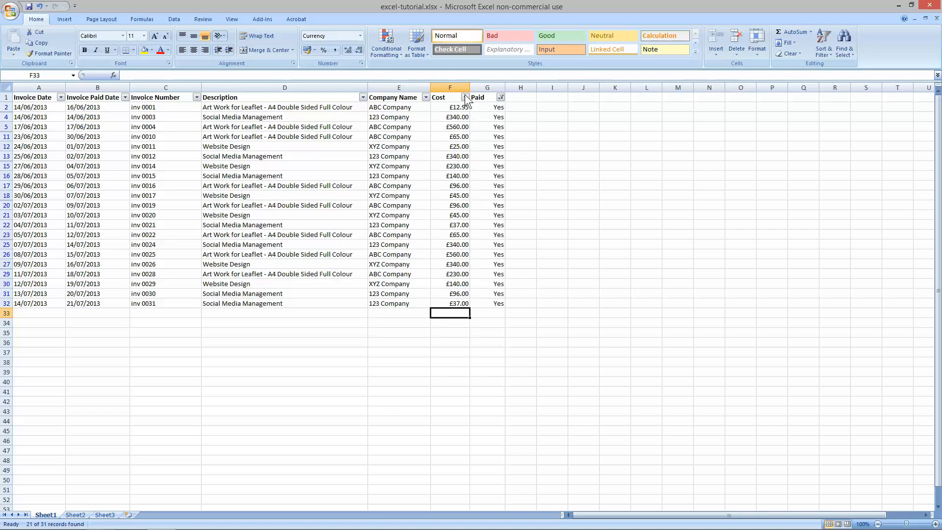
pyautogui.click(501, 97)
pyautogui.click(422, 183)
pyautogui.click(423, 191)
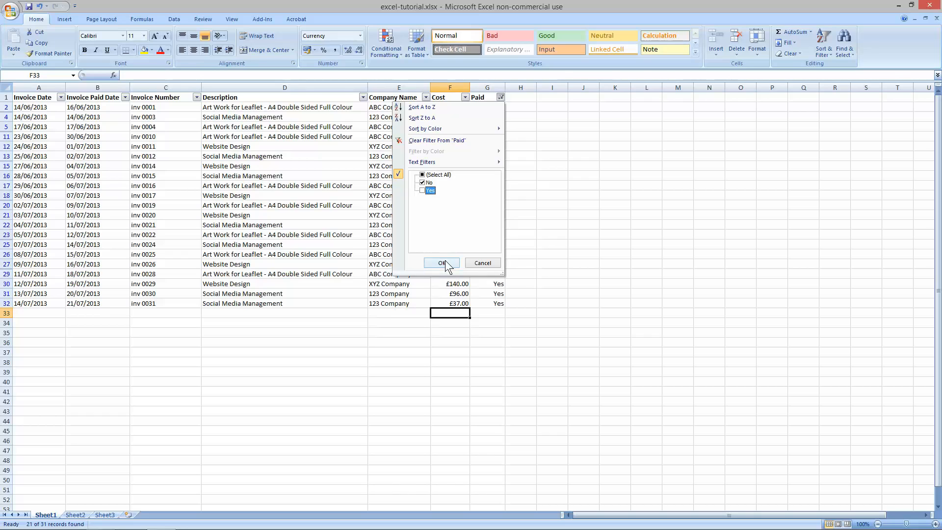
pyautogui.click(442, 263)
# Go over the unpaid invoices' details and total their costs in F33 with AutoSum as =SUBTOTAL(9,F2:F32).
pyautogui.moveTo(21, 109); pyautogui.dragTo(30, 206)
pyautogui.moveTo(158, 109); pyautogui.dragTo(162, 196)
pyautogui.moveTo(233, 134); pyautogui.dragTo(274, 197)
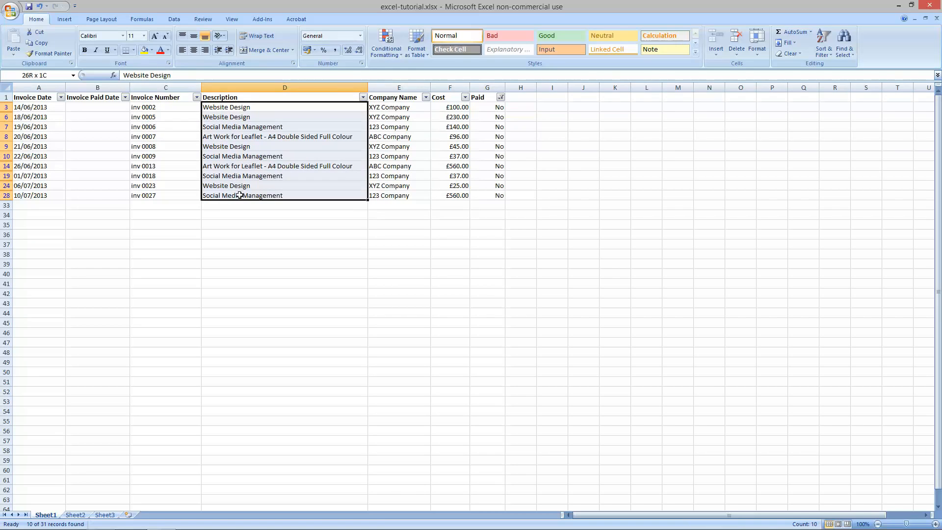
pyautogui.moveTo(399, 108); pyautogui.dragTo(396, 196)
pyautogui.moveTo(454, 108); pyautogui.dragTo(456, 196)
pyautogui.click(461, 205)
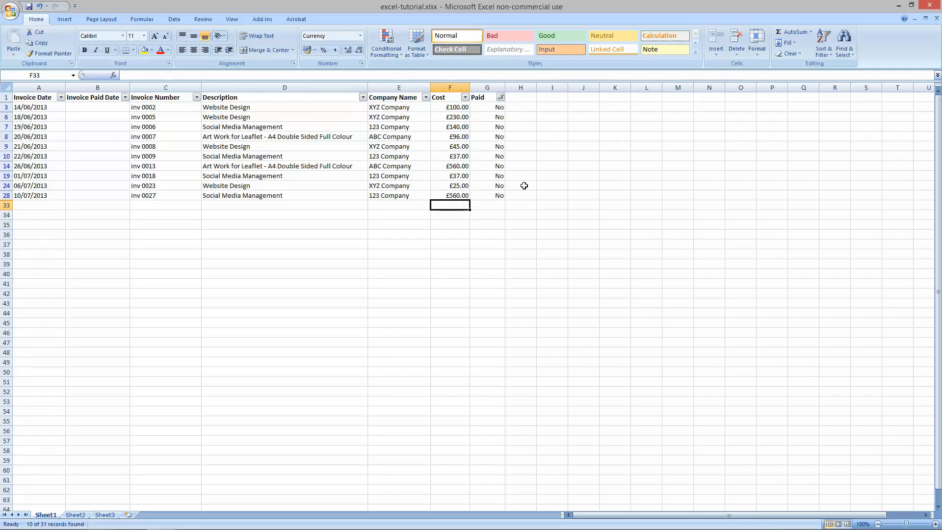
pyautogui.click(791, 32)
pyautogui.press('Return')
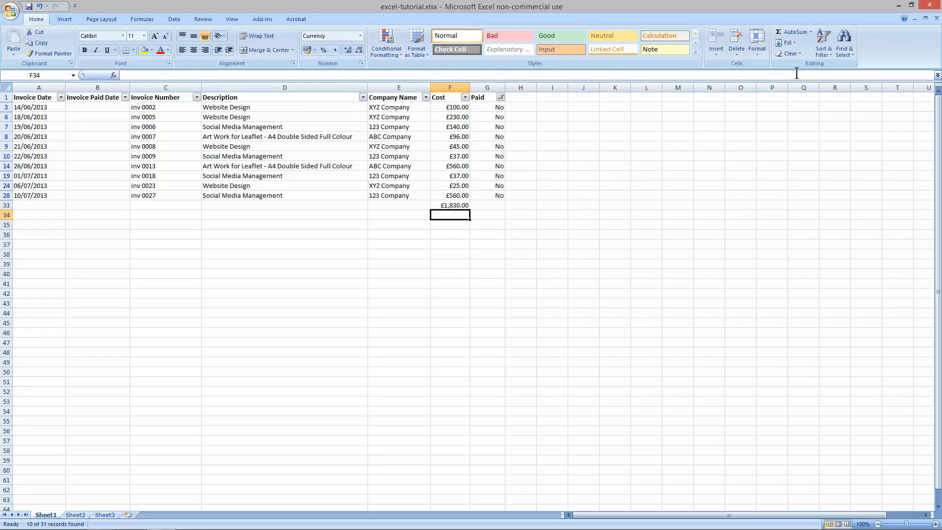
pyautogui.click(451, 203)
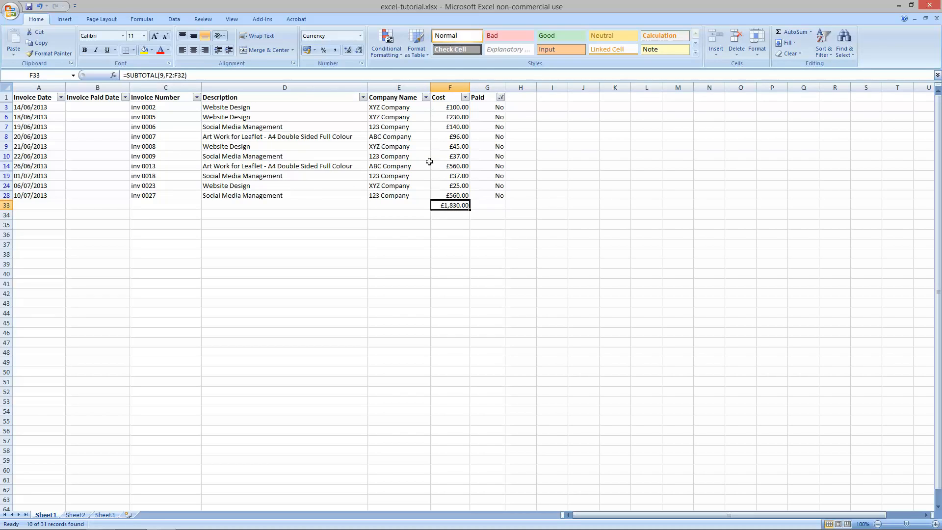
# Examine which unpaid invoices belong to XYZ Company, 123 Company and ABC Company, and check their invoice dates.
pyautogui.click(388, 108)
pyautogui.moveTo(389, 108); pyautogui.dragTo(386, 195)
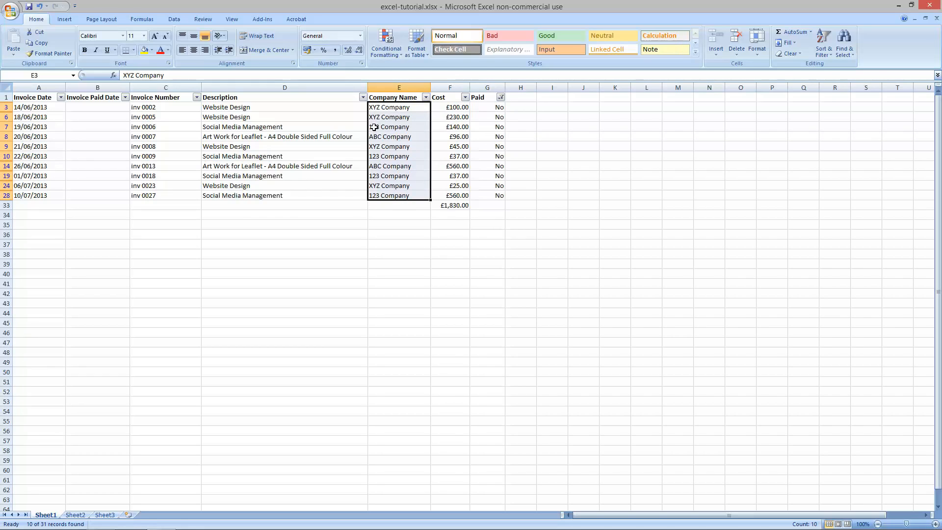
pyautogui.click(389, 112)
pyautogui.click(390, 117)
pyautogui.click(390, 146)
pyautogui.click(385, 186)
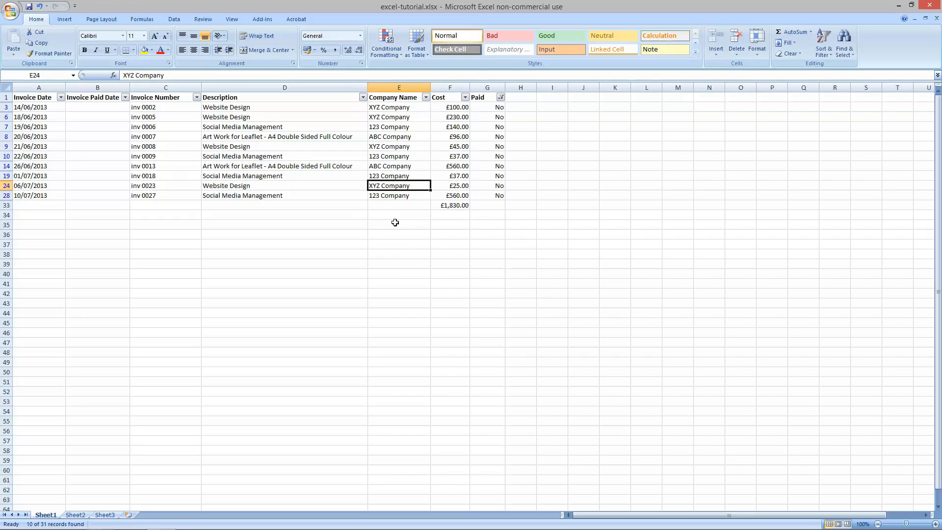
pyautogui.click(384, 129)
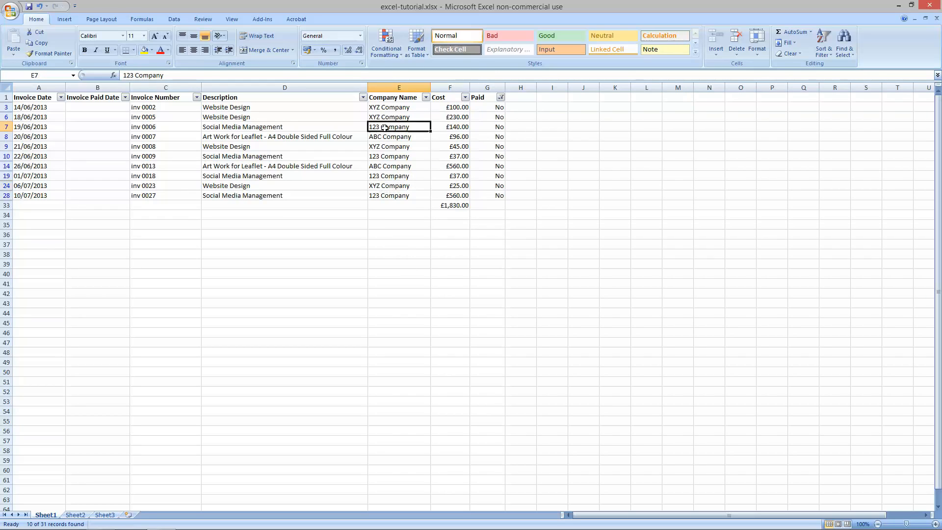
pyautogui.click(380, 157)
pyautogui.click(385, 176)
pyautogui.click(385, 196)
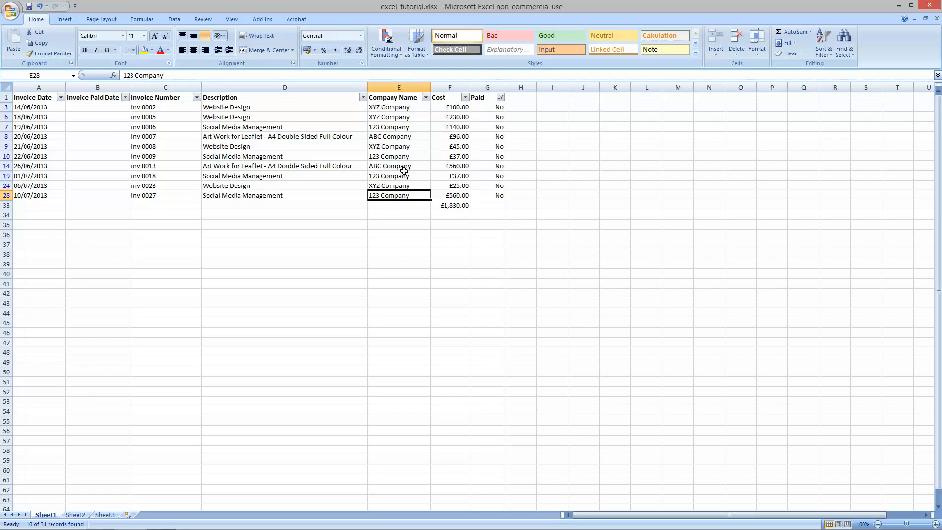
pyautogui.click(385, 136)
pyautogui.click(390, 167)
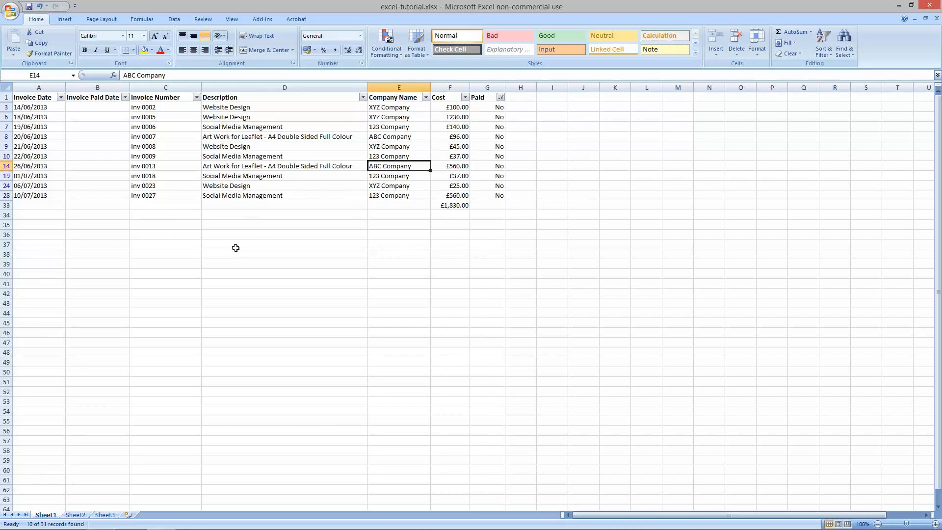
pyautogui.moveTo(22, 107); pyautogui.dragTo(39, 194)
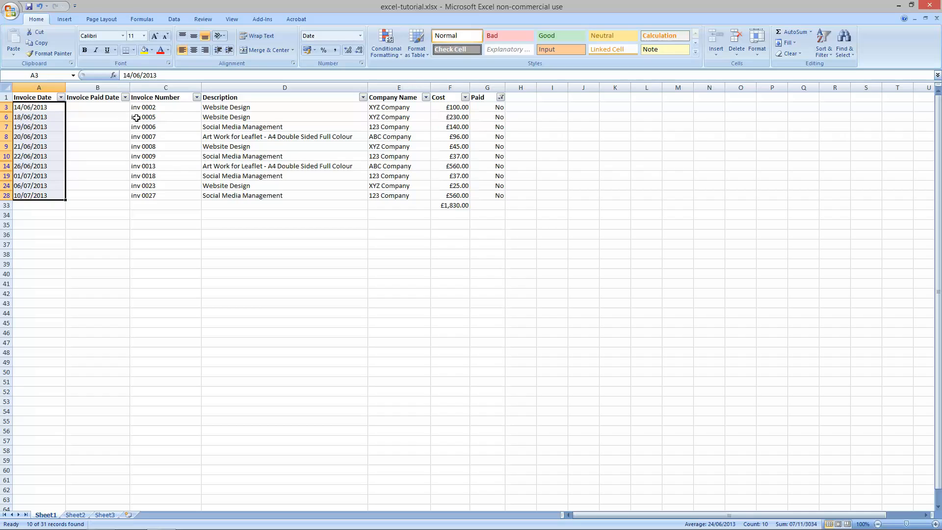
# Delete the unpaid total from F33 and clear the filter from the Paid column.
pyautogui.click(461, 206)
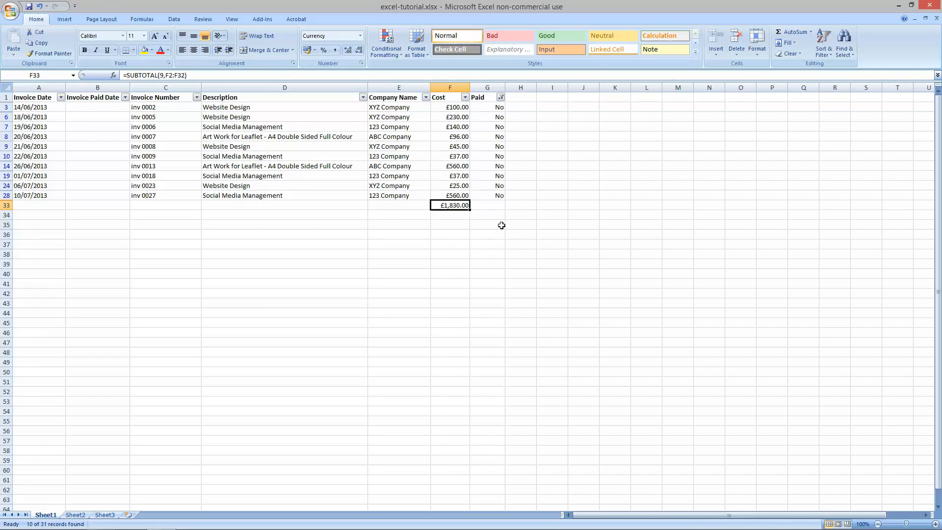
pyautogui.press('Delete')
pyautogui.click(500, 97)
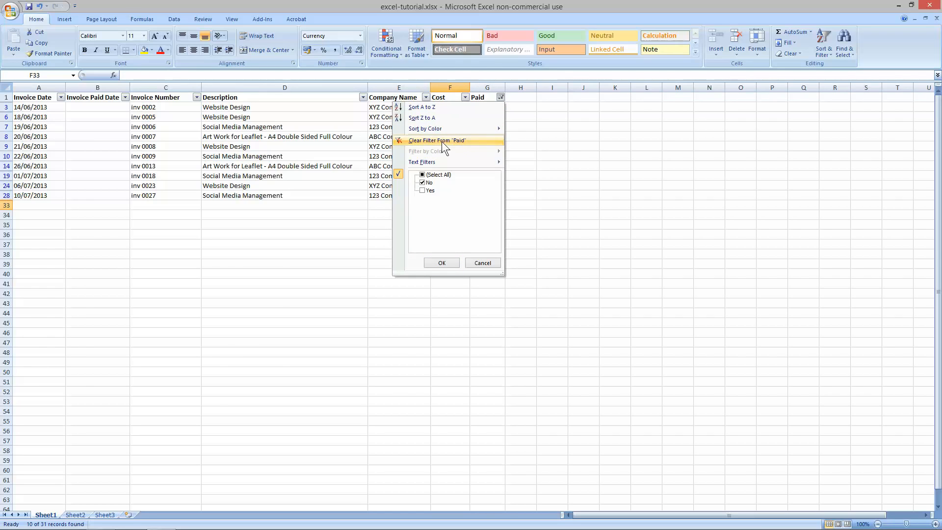
pyautogui.click(441, 142)
pyautogui.click(385, 245)
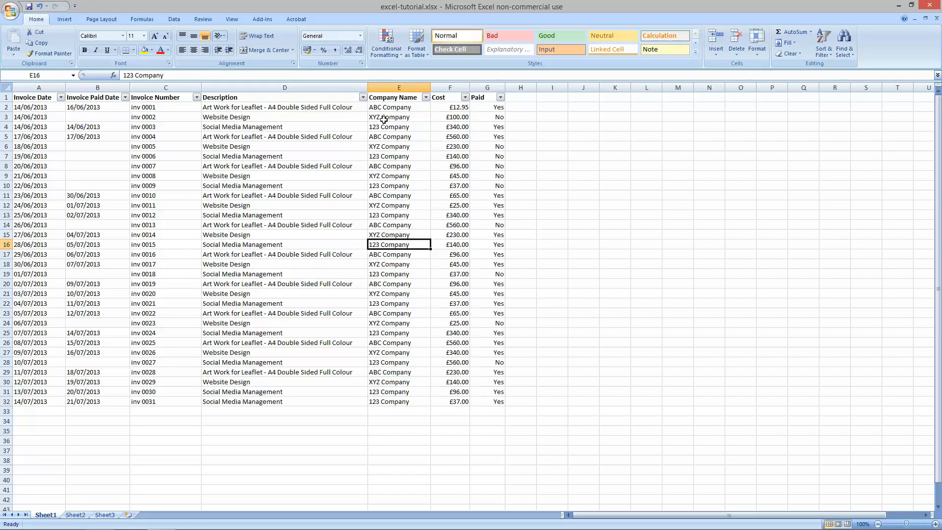
# Look over the full invoice list in A2:G32, its columns A to G, and the Invoice Date and Invoice Paid Date headings.
pyautogui.scroll(-20, 252, 418)
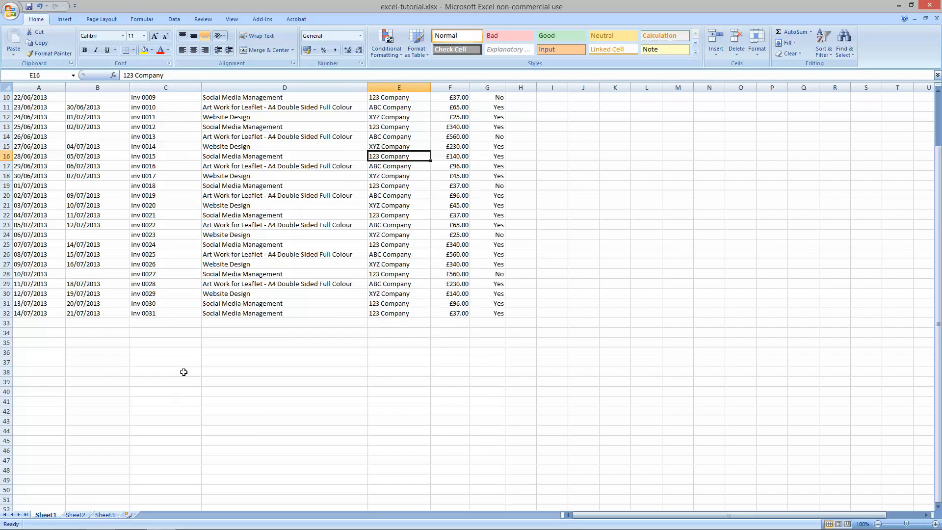
pyautogui.scroll(-5, 32, 270)
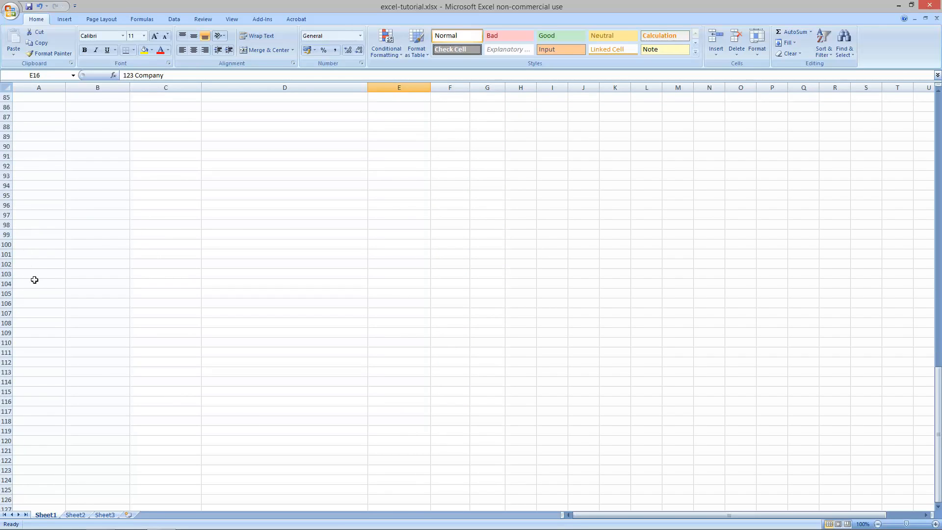
pyautogui.scroll(20, 37, 292)
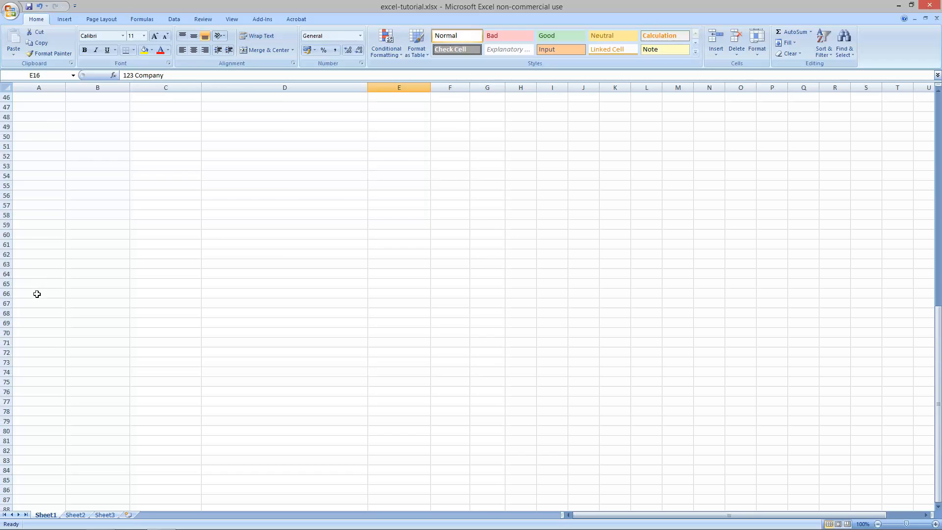
pyautogui.scroll(1, 40, 298)
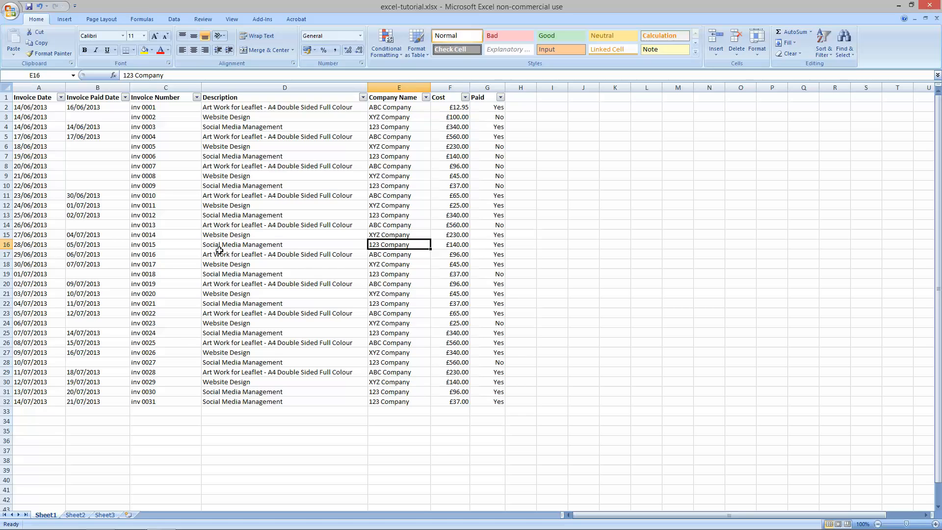
pyautogui.moveTo(22, 107); pyautogui.dragTo(490, 403)
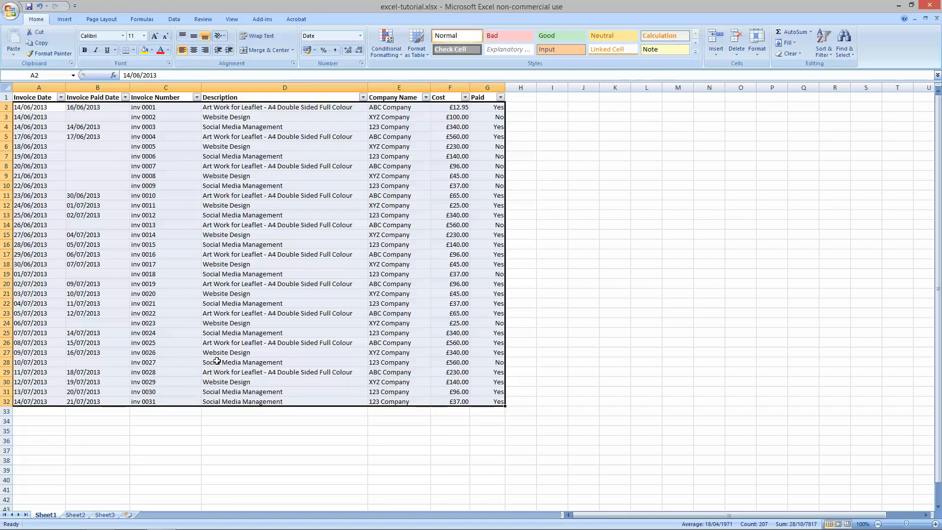
pyautogui.click(167, 303)
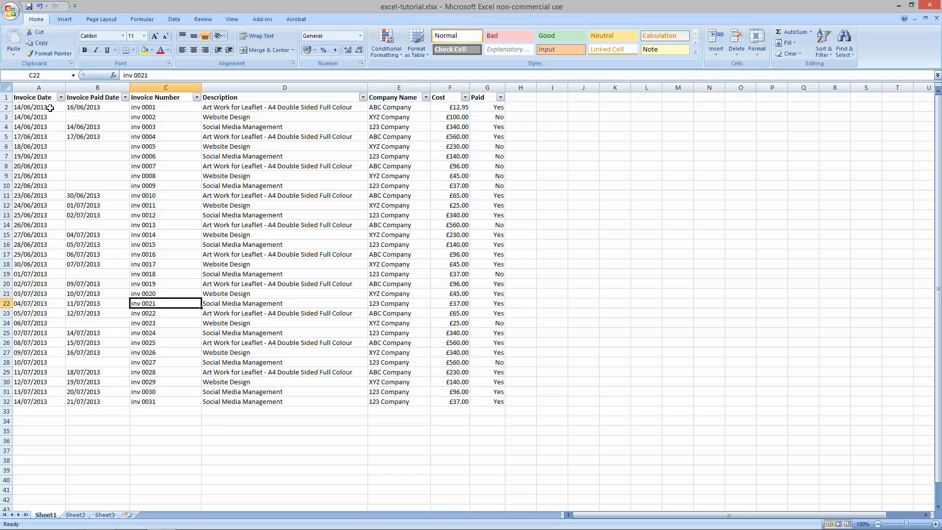
pyautogui.moveTo(44, 87); pyautogui.dragTo(482, 89)
pyautogui.click(280, 186)
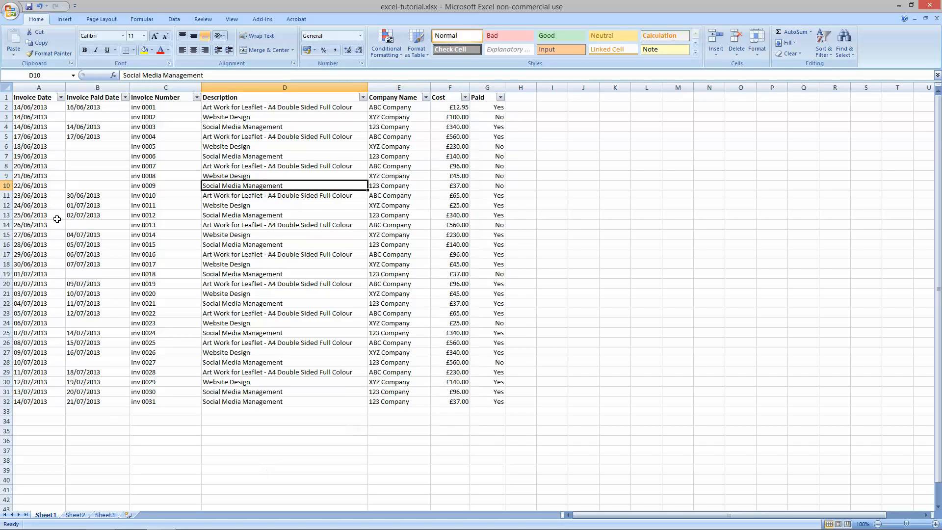
pyautogui.moveTo(31, 109); pyautogui.dragTo(488, 108)
pyautogui.click(35, 107)
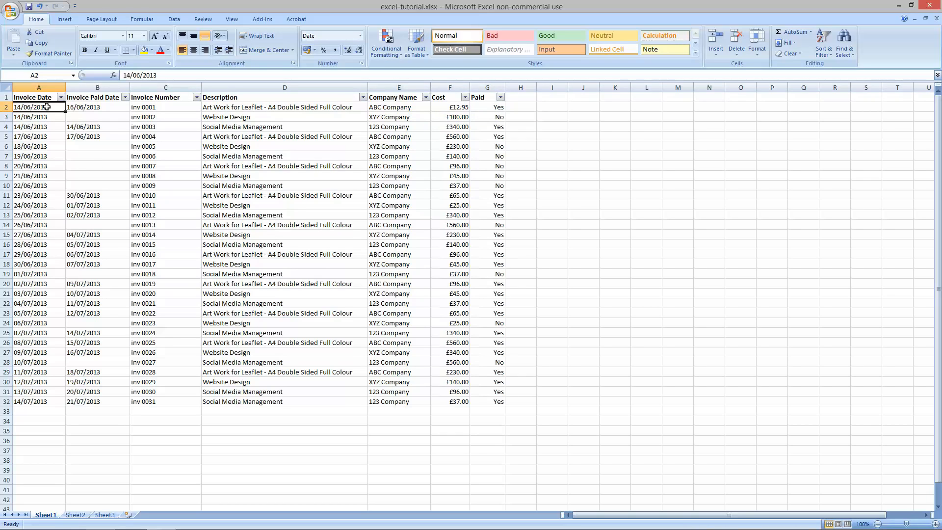
pyautogui.click(39, 98)
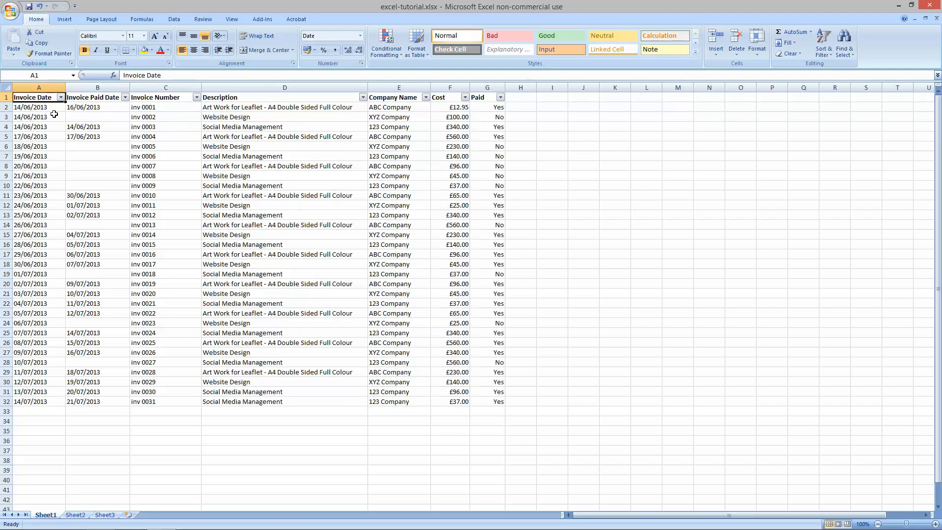
pyautogui.click(94, 98)
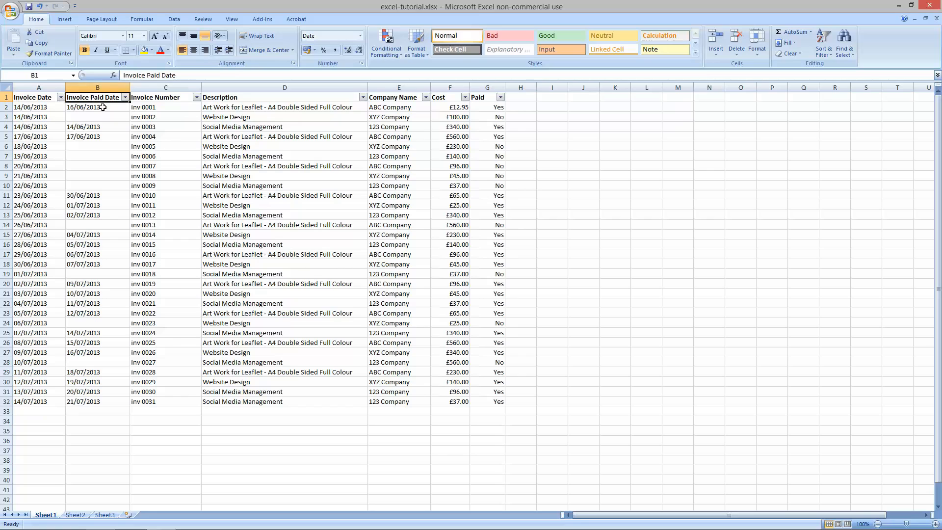
# Look over the Invoice Number, Description and Invoice Paid Date headings in row 1.
pyautogui.click(150, 97)
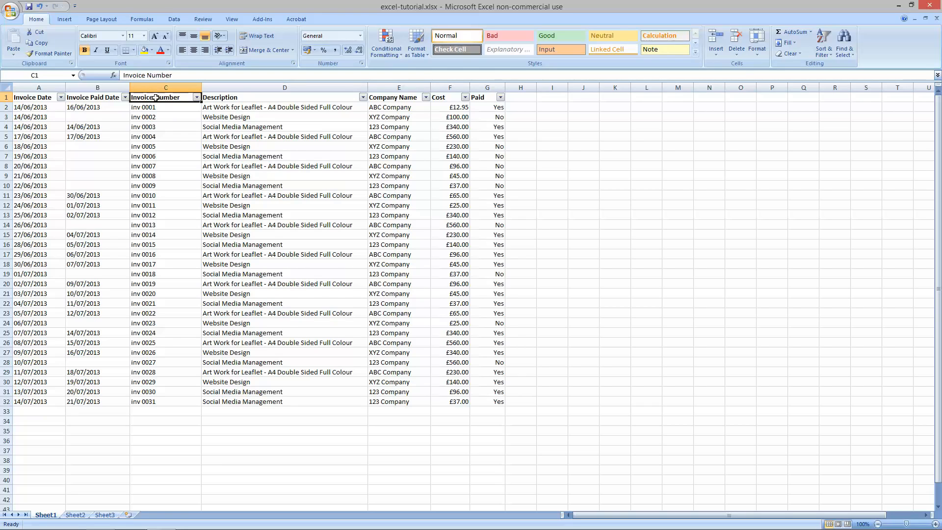
pyautogui.click(218, 97)
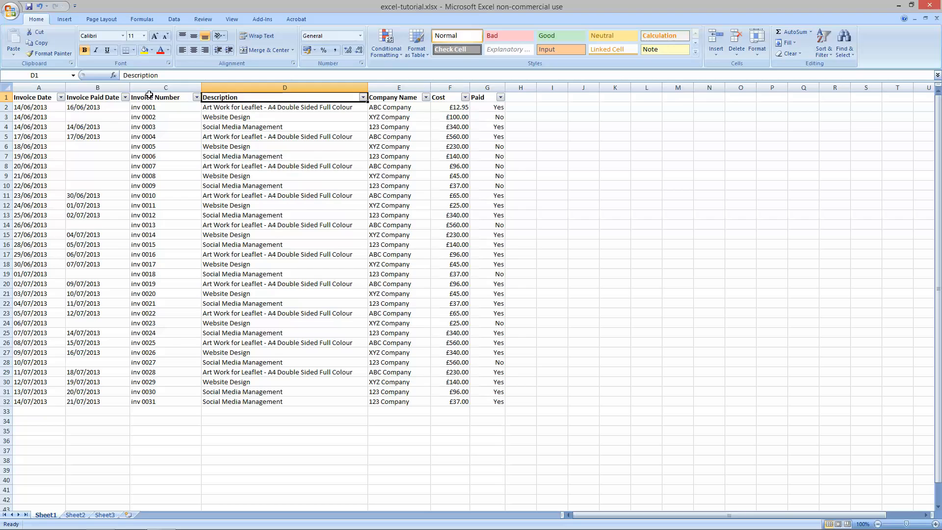
pyautogui.click(111, 97)
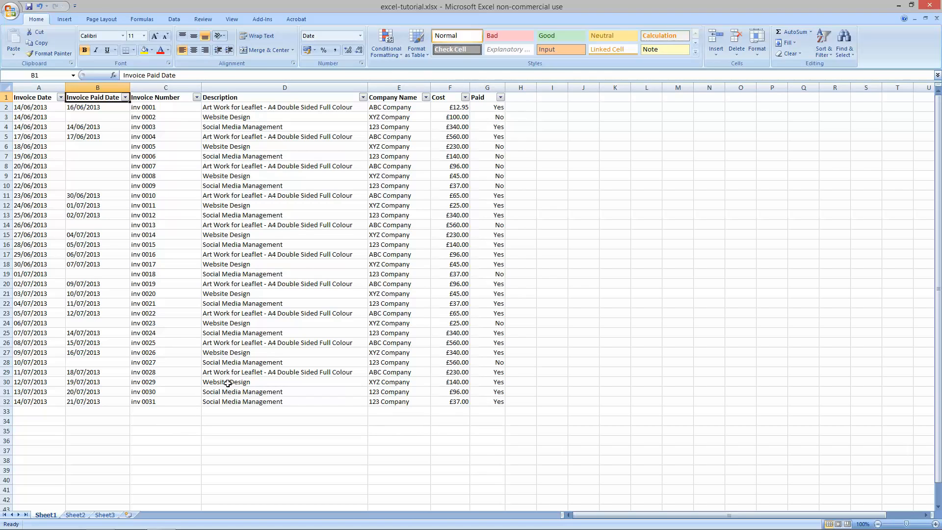
# Filter the Paid column to show only the invoices marked No.
pyautogui.click(500, 98)
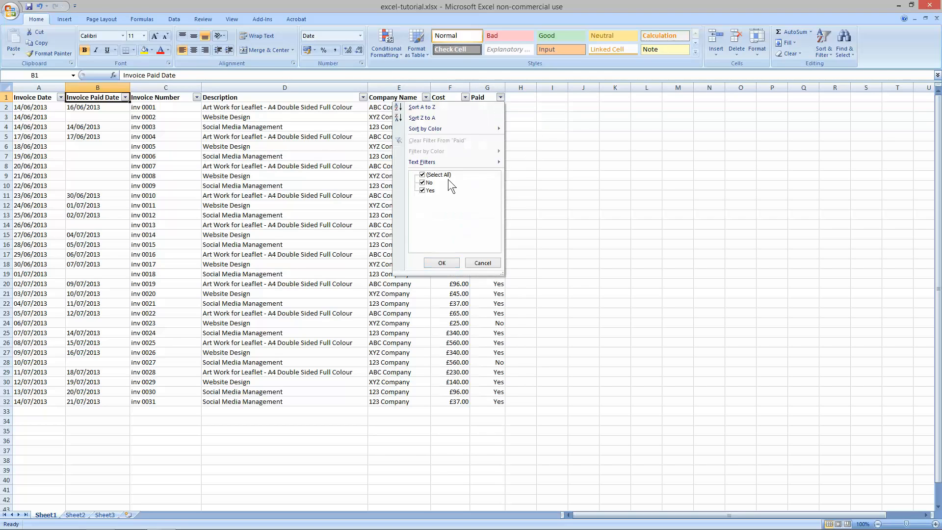
pyautogui.click(422, 191)
pyautogui.click(437, 263)
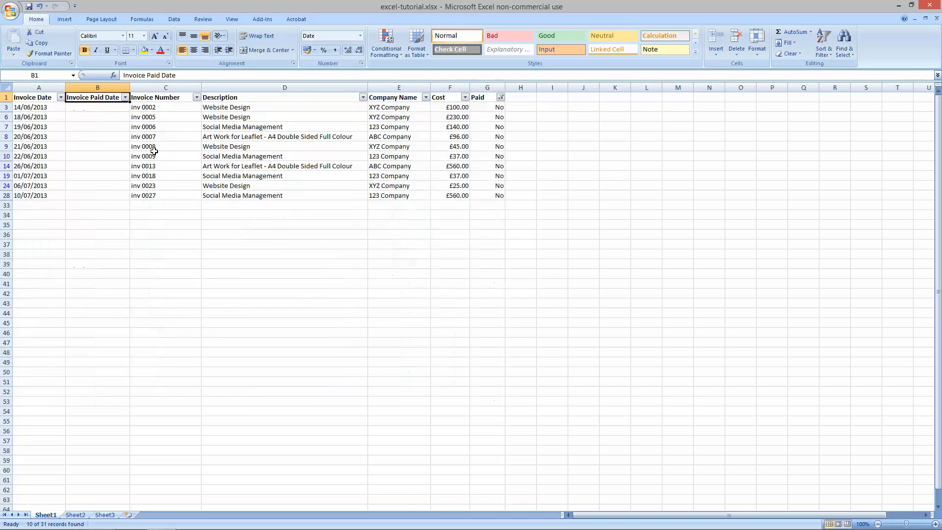
# Fill the filtered unpaid invoice rows, from row 3 to row 28, with the standard Light Blue colour.
pyautogui.moveTo(5, 107); pyautogui.dragTo(5, 195)
pyautogui.moveTo(7, 109); pyautogui.dragTo(6, 196)
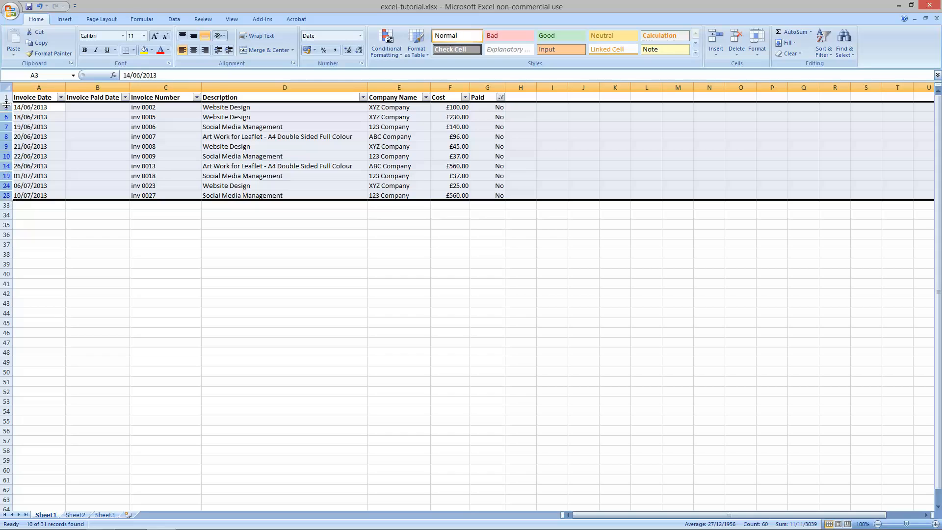
pyautogui.click(151, 49)
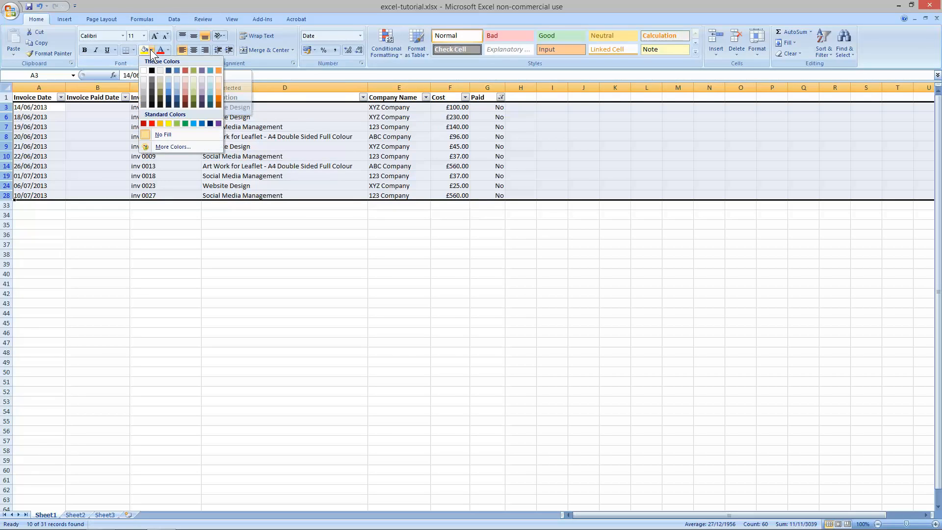
pyautogui.click(193, 123)
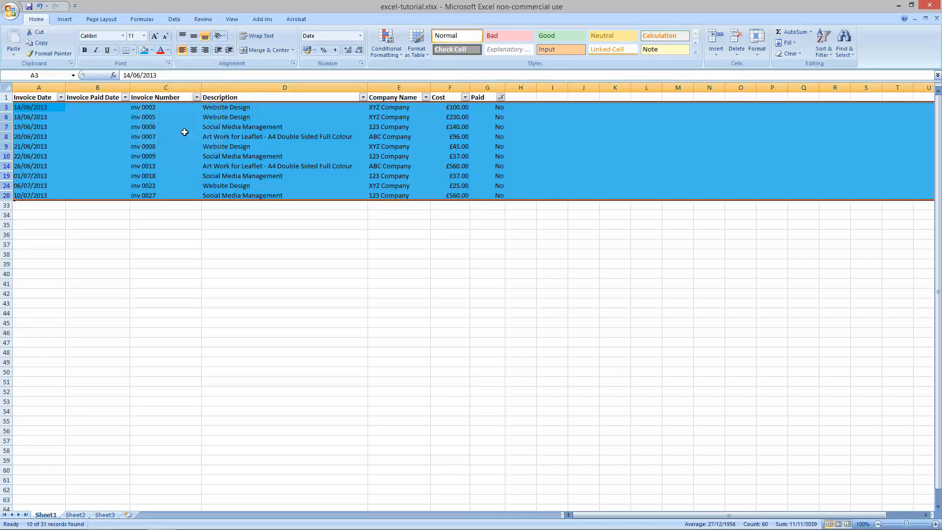
# Switch the Paid column filter to show only the invoices marked Yes.
pyautogui.click(500, 97)
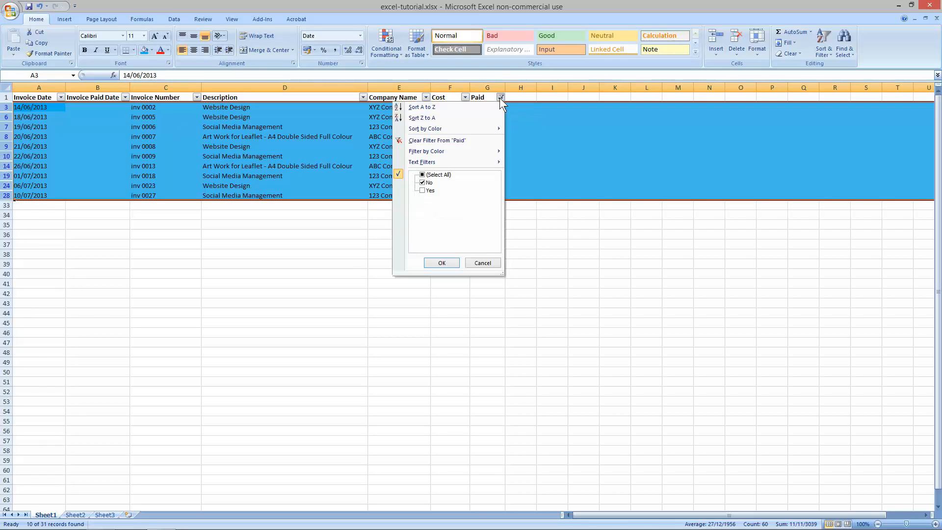
pyautogui.click(422, 183)
pyautogui.click(439, 263)
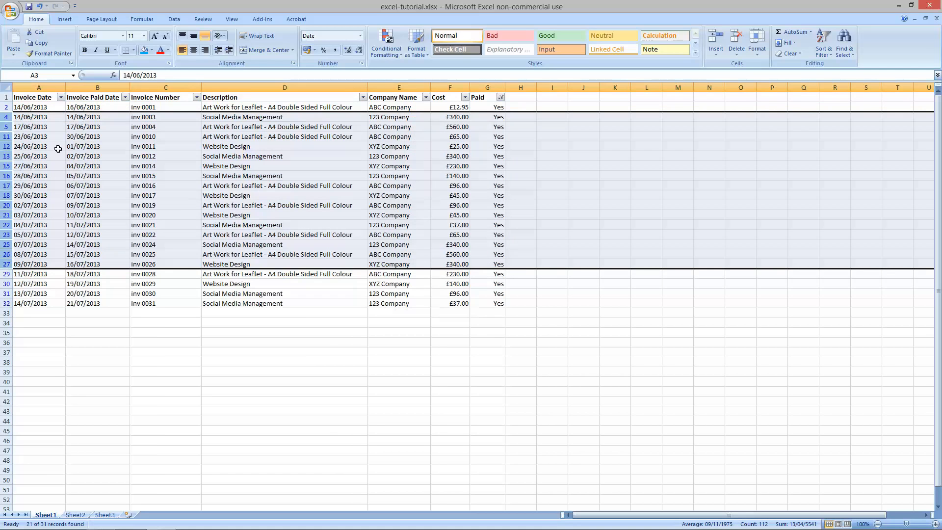
# Fill the filtered paid invoice rows, from row 2 to row 32, with the standard Light Green colour.
pyautogui.click(5, 107)
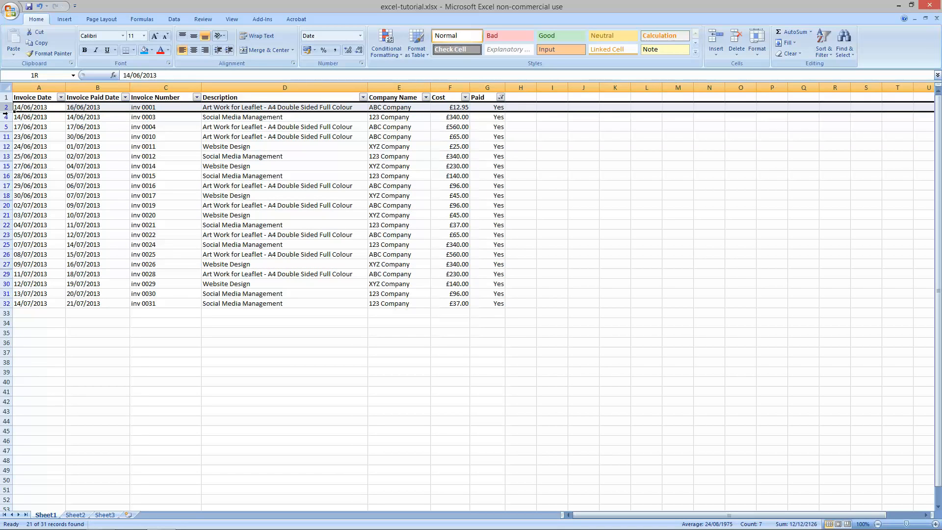
pyautogui.moveTo(6, 114); pyautogui.dragTo(5, 307)
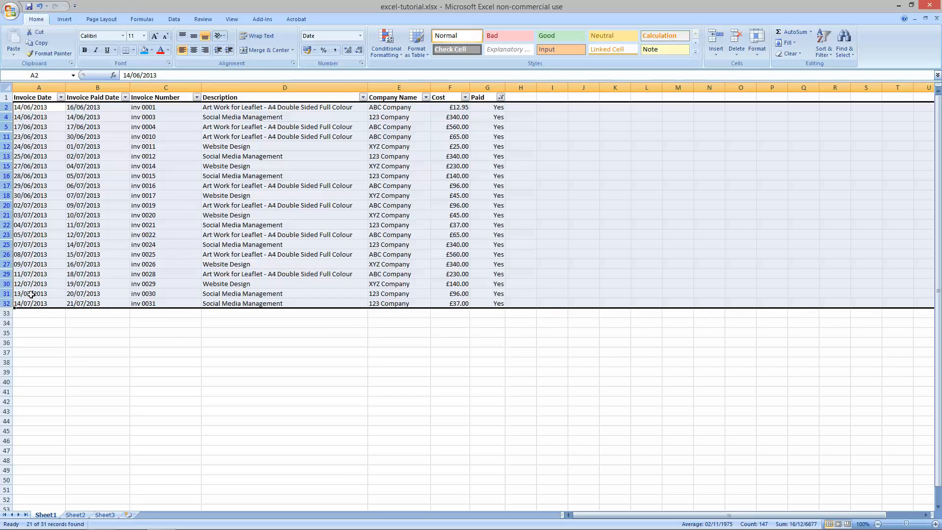
pyautogui.click(151, 50)
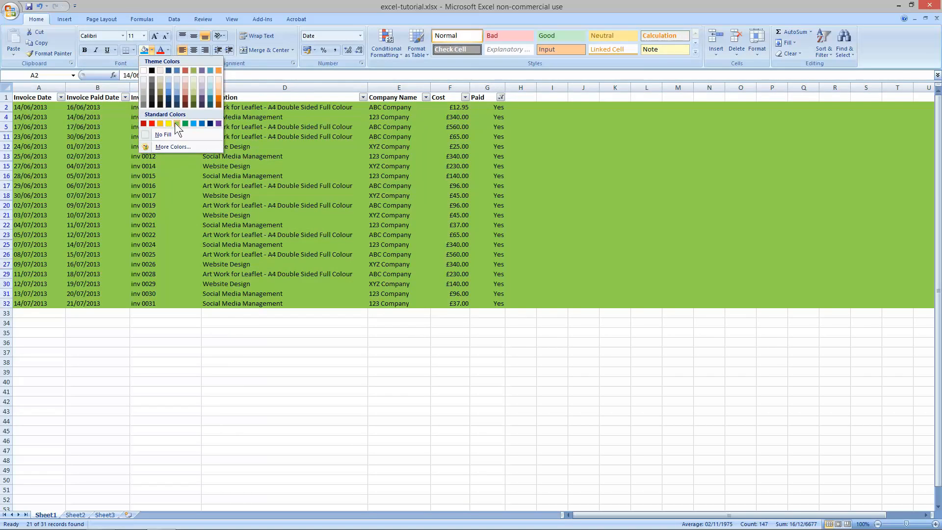
pyautogui.click(176, 123)
pyautogui.click(275, 156)
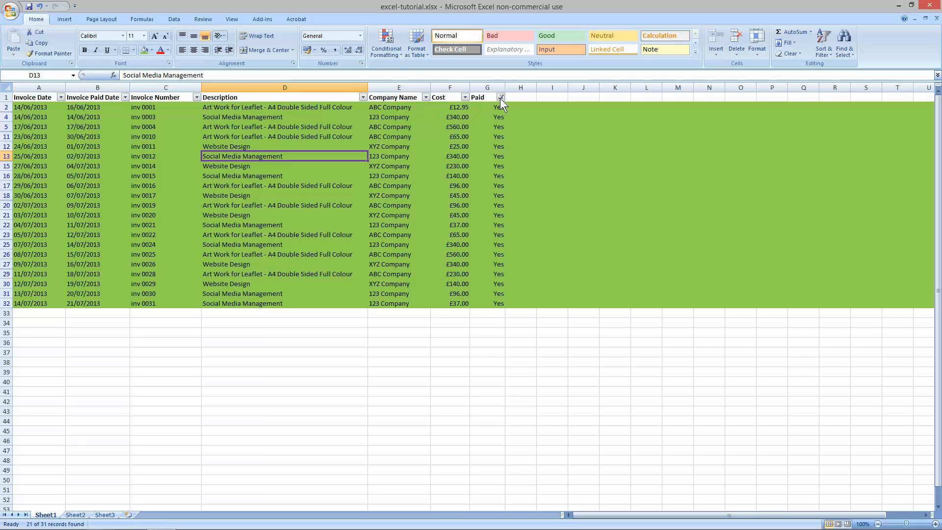
# Clear the filter from the Paid column to bring back the whole invoice list.
pyautogui.click(500, 97)
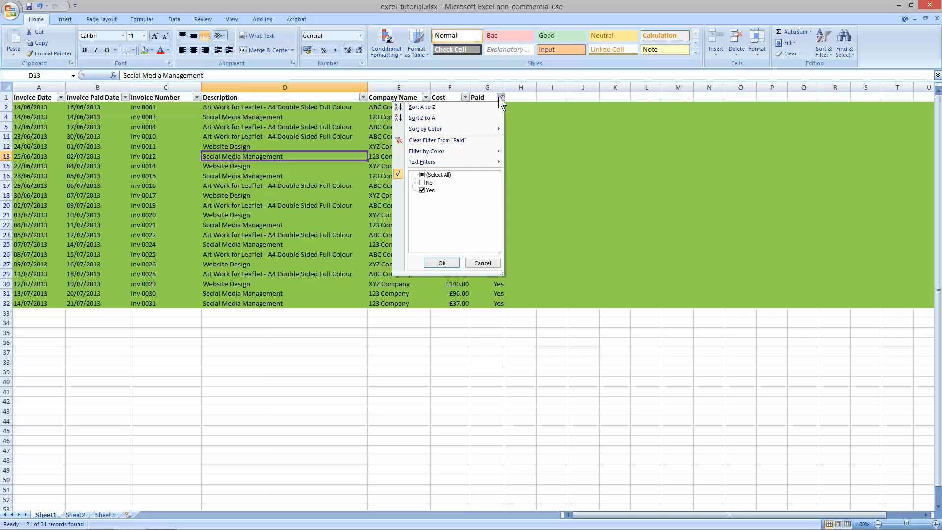
pyautogui.click(425, 141)
pyautogui.click(341, 203)
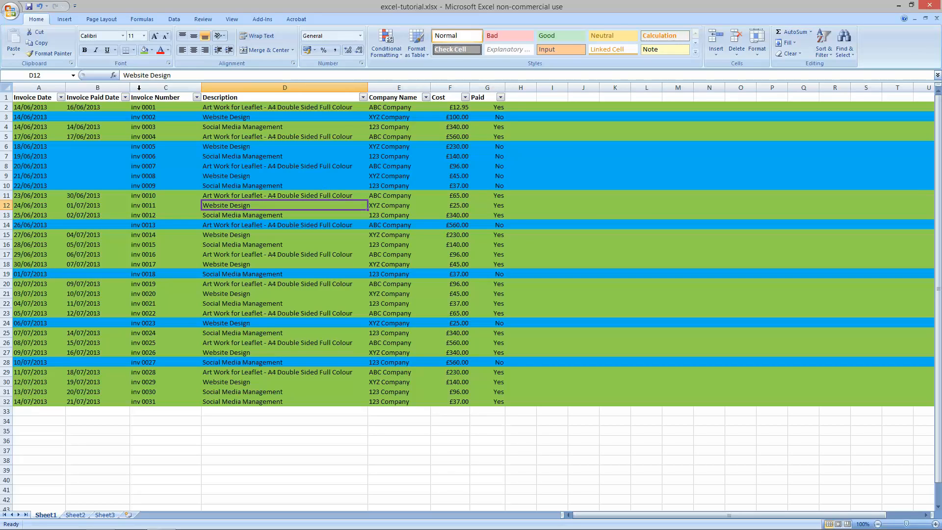
# Examine the colour-coded list: the Paid and Invoice Paid Date columns, the unpaid invoices in rows 6 to 10, and invoice inv 0002.
pyautogui.moveTo(495, 108); pyautogui.dragTo(498, 404)
pyautogui.moveTo(90, 109); pyautogui.dragTo(98, 384)
pyautogui.click(104, 384)
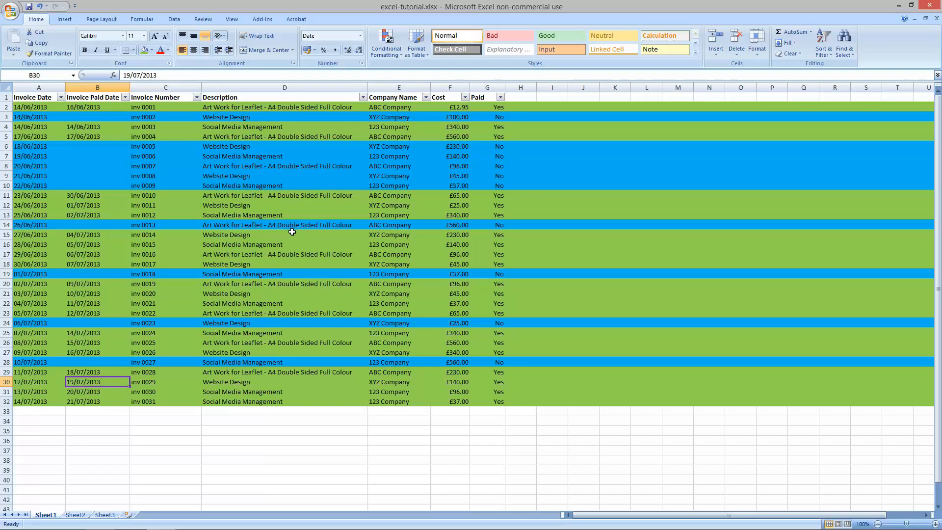
pyautogui.moveTo(39, 195); pyautogui.dragTo(28, 147)
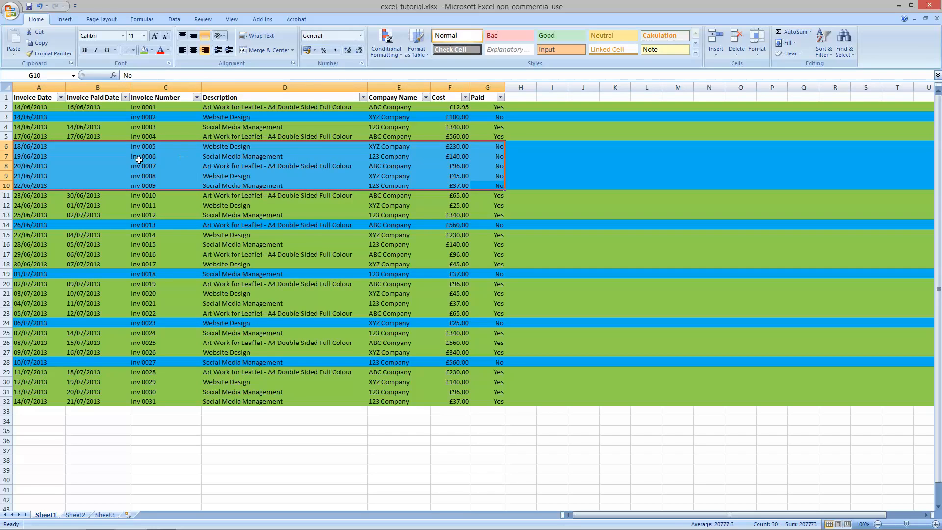
pyautogui.click(416, 291)
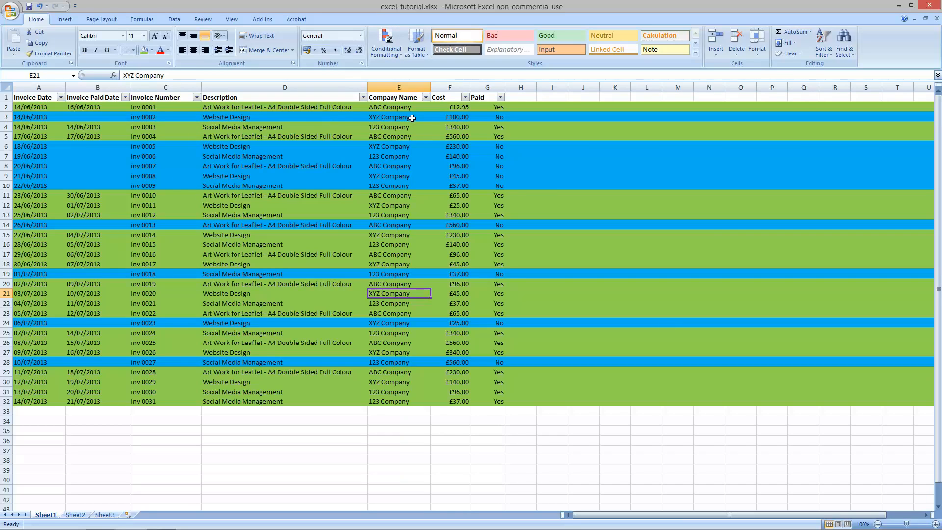
pyautogui.moveTo(512, 118); pyautogui.dragTo(47, 119)
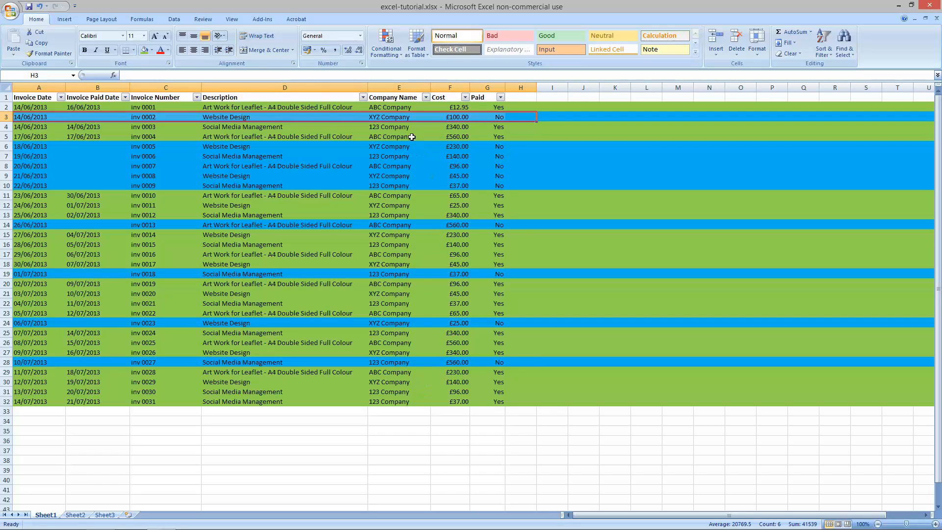
pyautogui.click(29, 117)
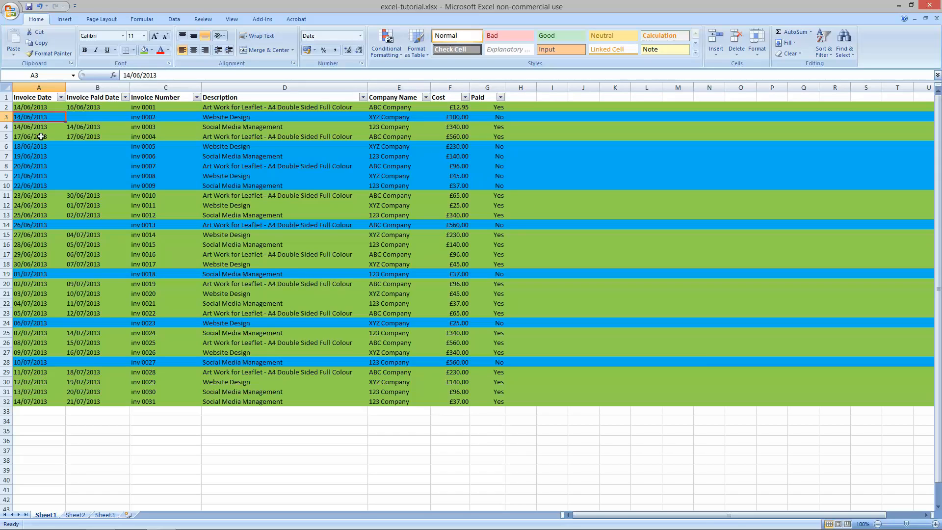
pyautogui.moveTo(40, 116); pyautogui.dragTo(486, 117)
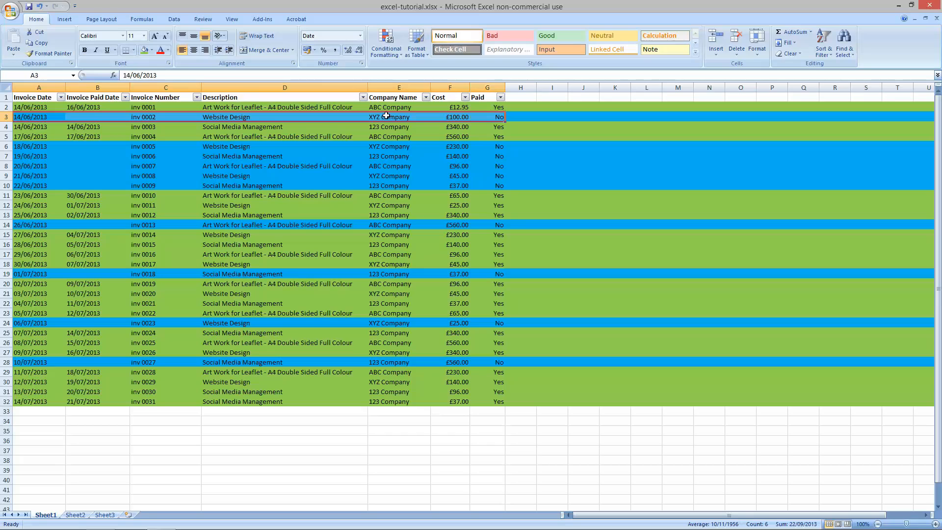
# Enter 28/06/2013 as the Invoice Paid Date of invoice inv 0002 in B3.
pyautogui.click(93, 119)
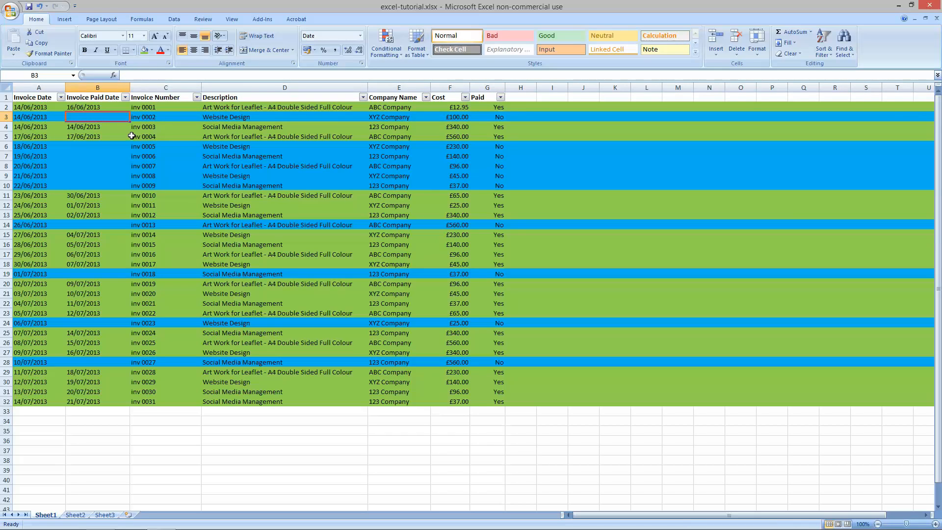
pyautogui.write('28/06/2013')
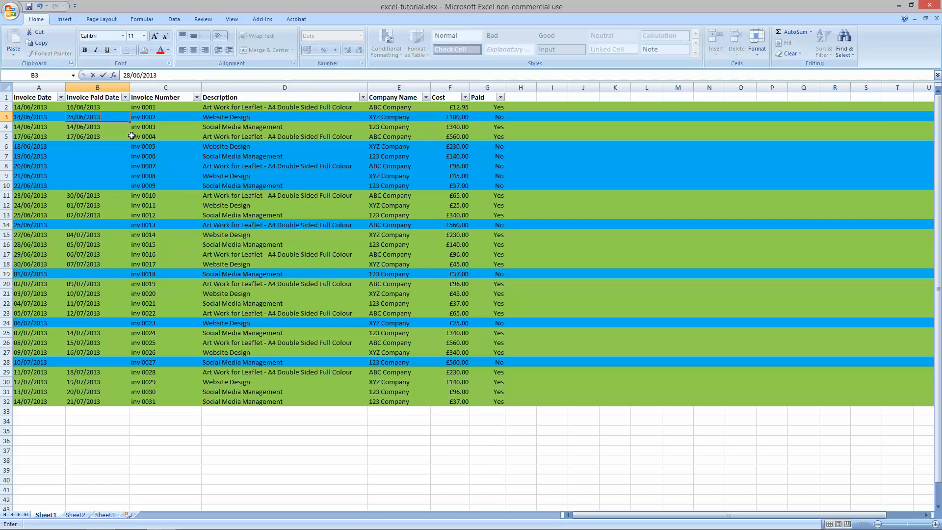
pyautogui.click(111, 129)
pyautogui.click(90, 120)
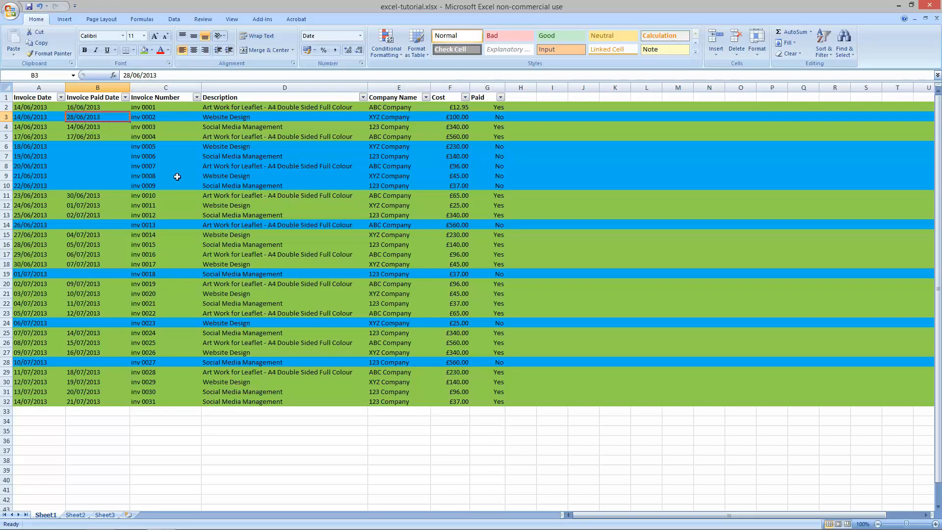
# Change the Paid entry of invoice inv 0002 in G3 to Yes.
pyautogui.click(498, 117)
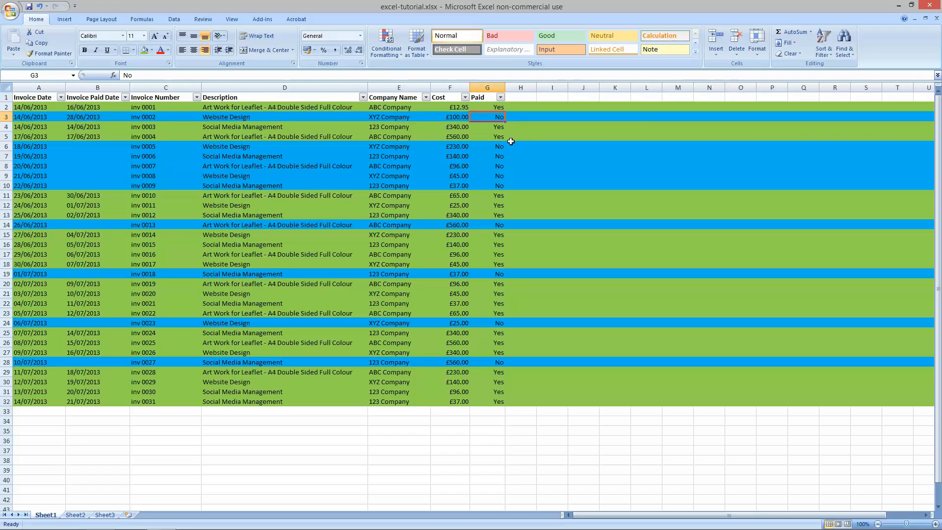
pyautogui.write('yes')
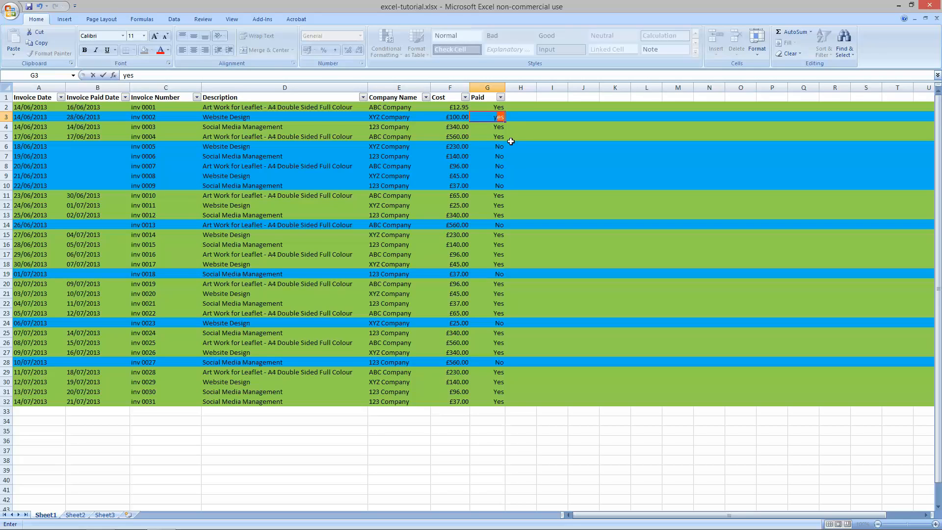
pyautogui.press('Return')
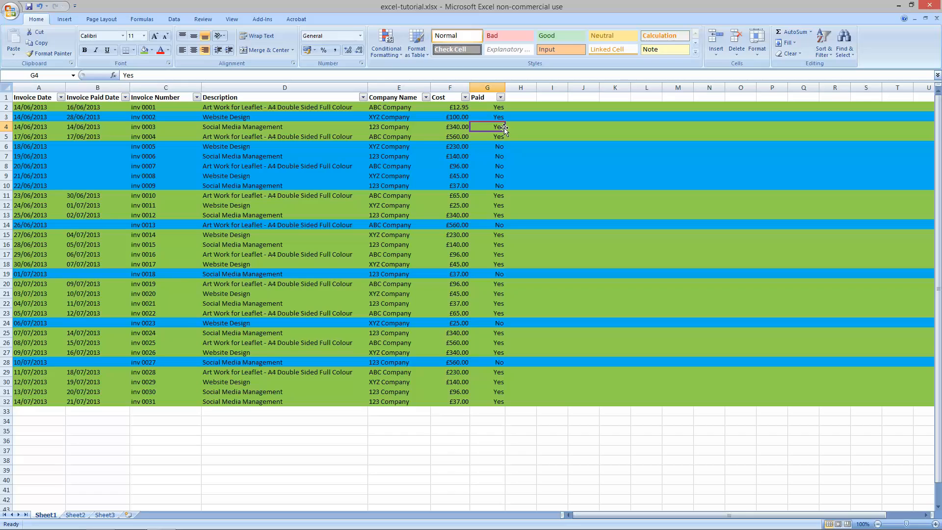
# Recolour the whole of row 3 with the standard Light Green fill used for paid invoices.
pyautogui.click(6, 116)
pyautogui.click(152, 50)
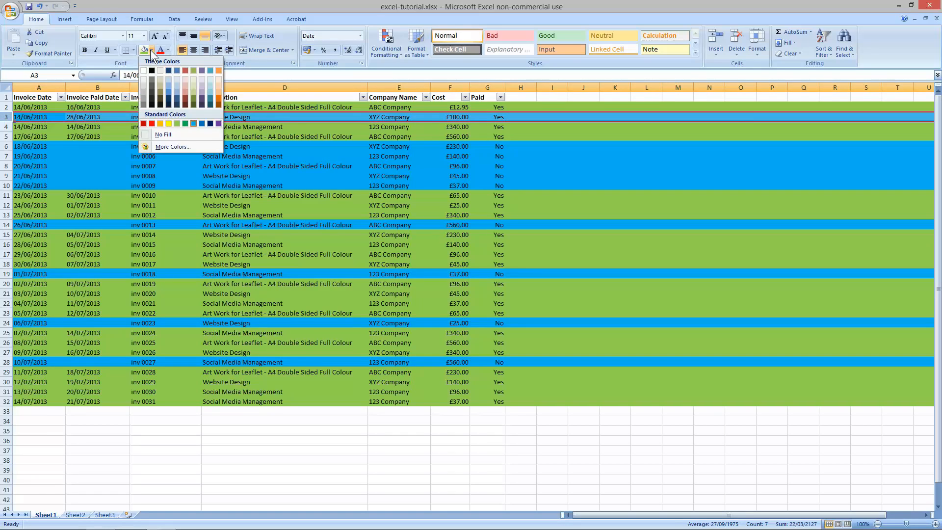
pyautogui.click(176, 123)
pyautogui.click(194, 165)
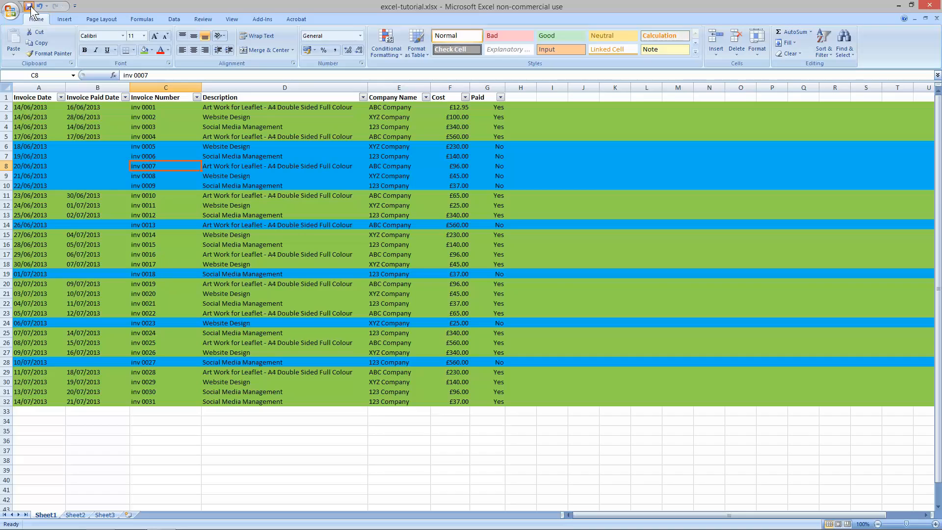
# Review the updated inv 0002 row, the paid and unpaid rows, and the whole colour-coded list in A1:G32.
pyautogui.moveTo(31, 119); pyautogui.dragTo(499, 117)
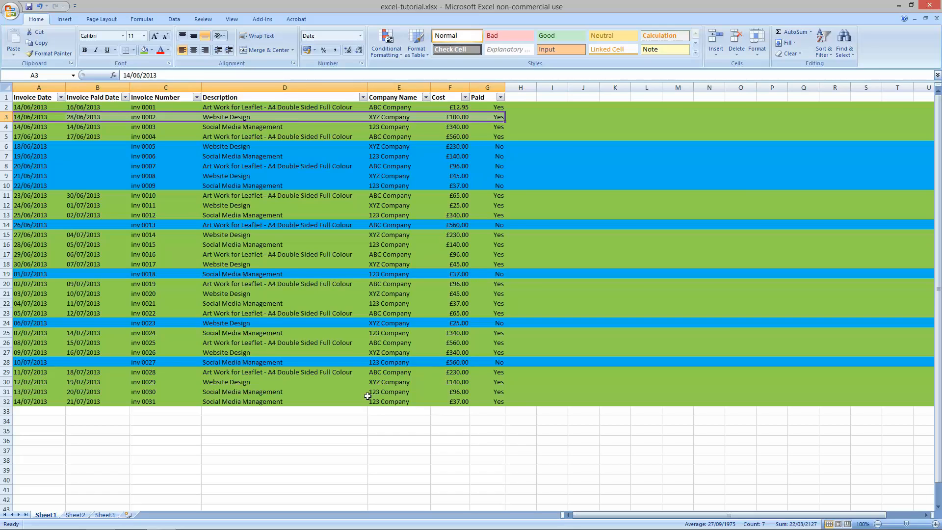
pyautogui.click(492, 401)
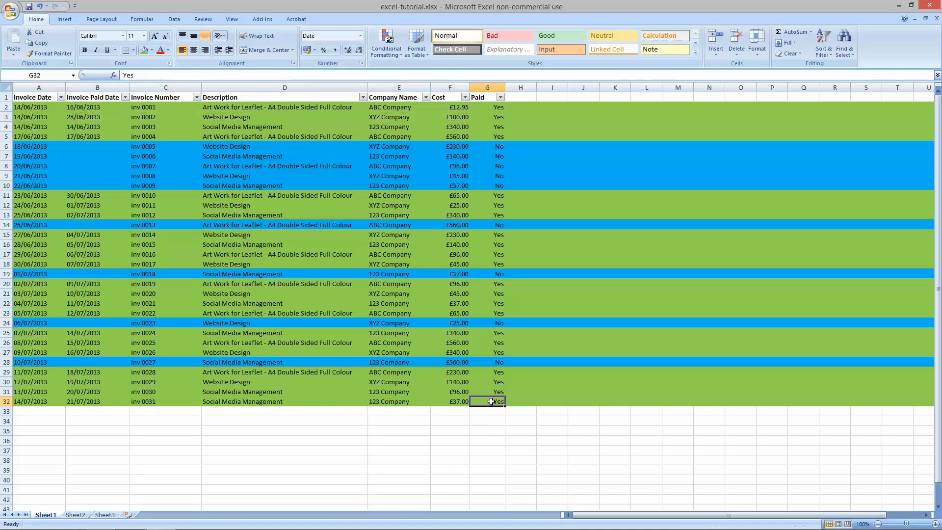
pyautogui.click(41, 157)
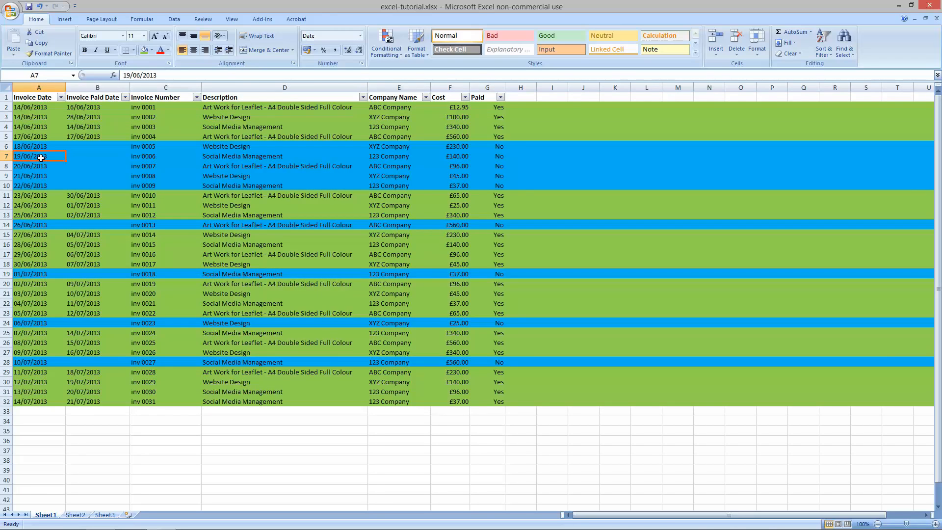
pyautogui.click(216, 422)
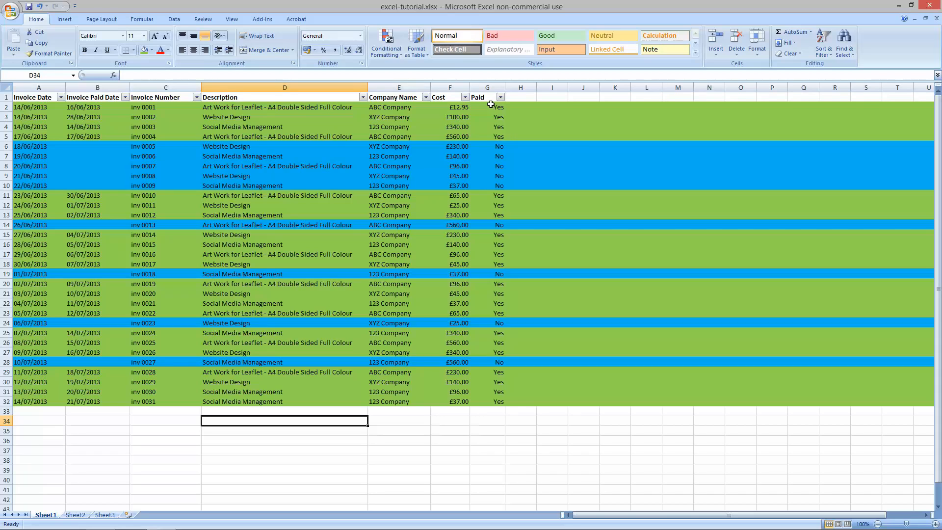
pyautogui.moveTo(481, 98); pyautogui.dragTo(42, 400)
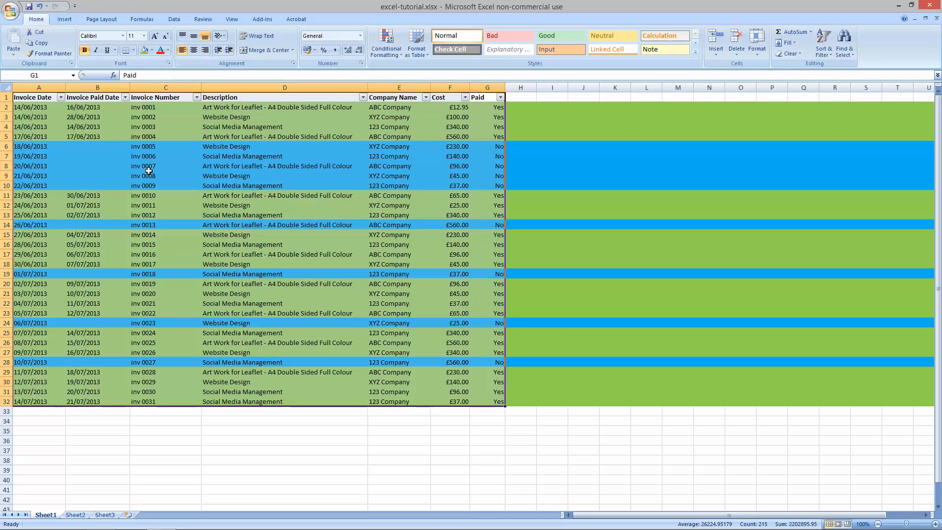
pyautogui.click(180, 155)
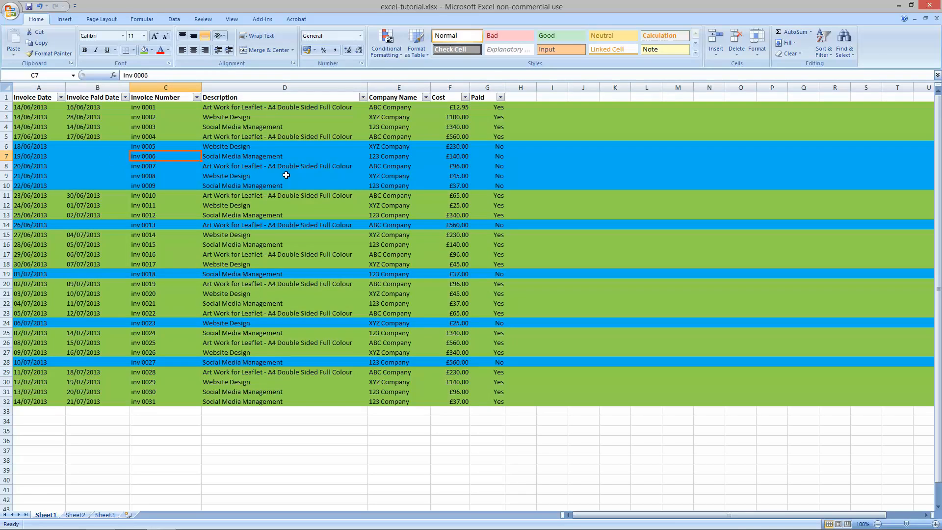